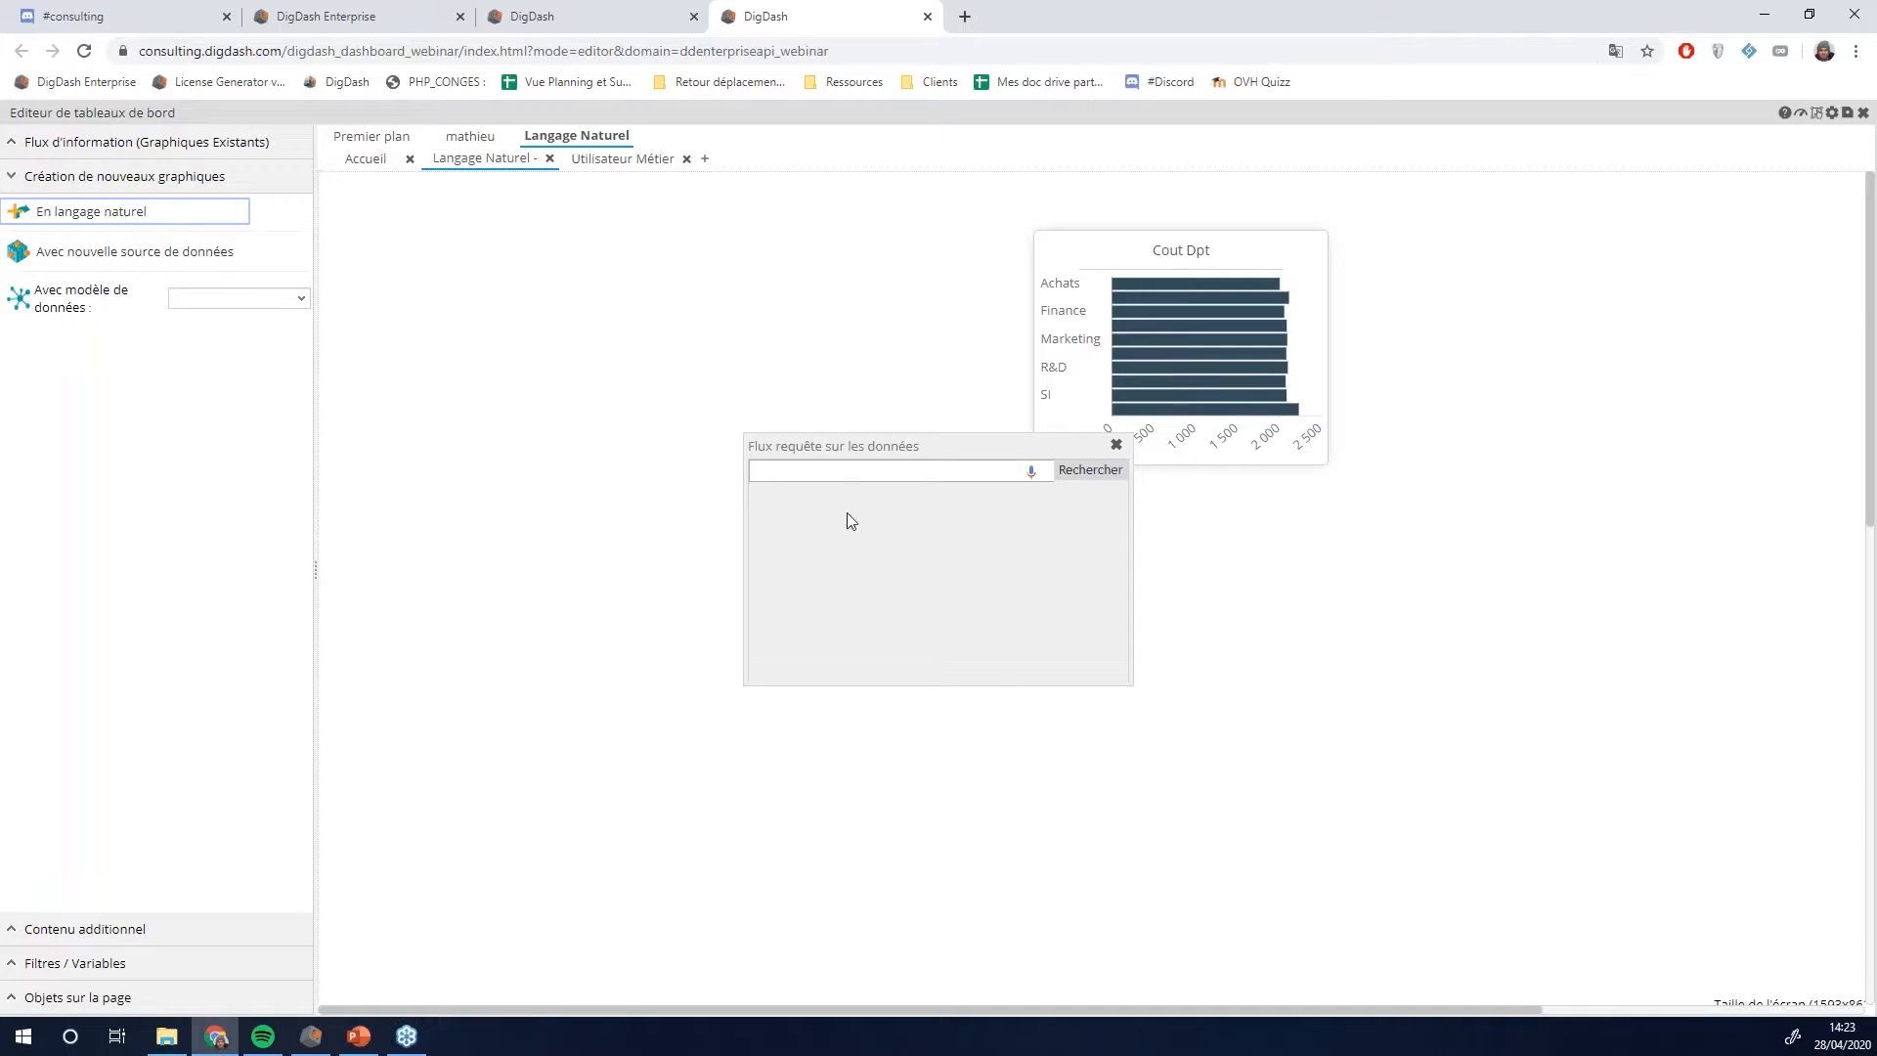
- Query the data for "Cout par région", then enlarge and reposition the data query window to fit the suggestions
click(841, 471)
text(Cout par région)
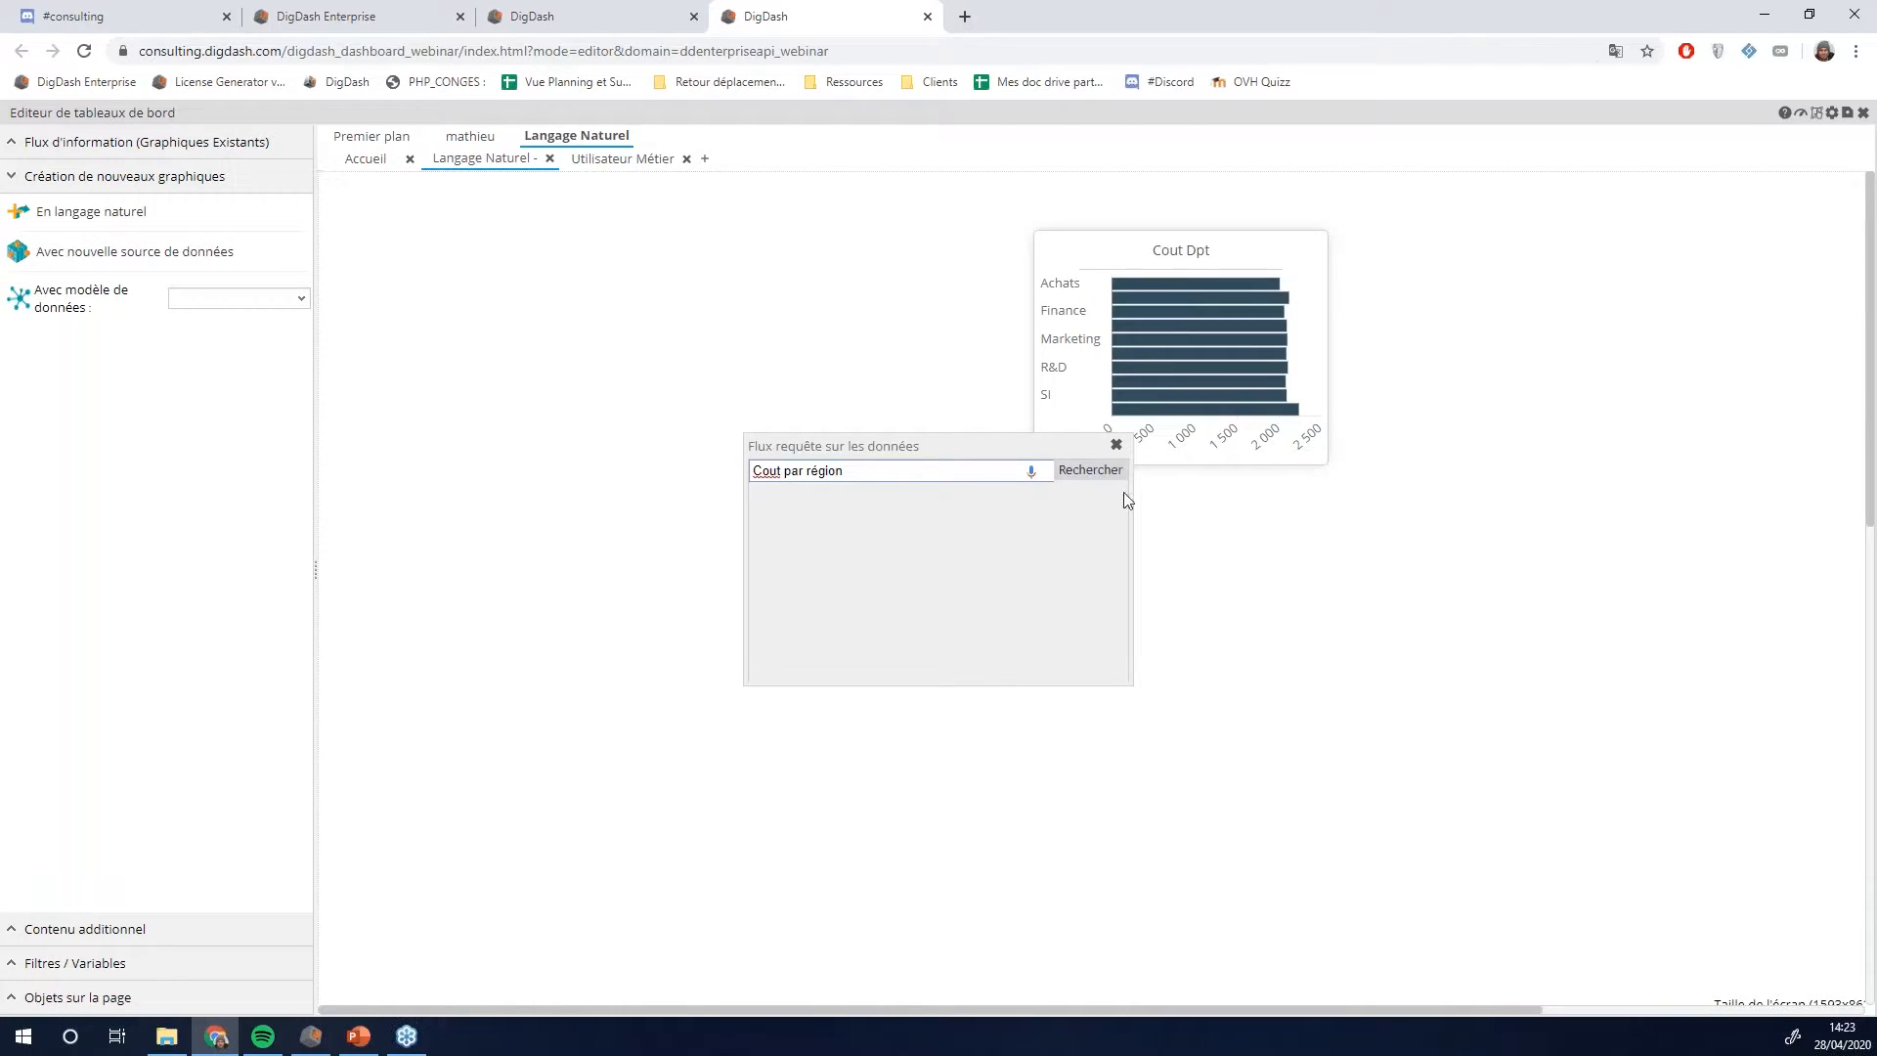
click(1093, 471)
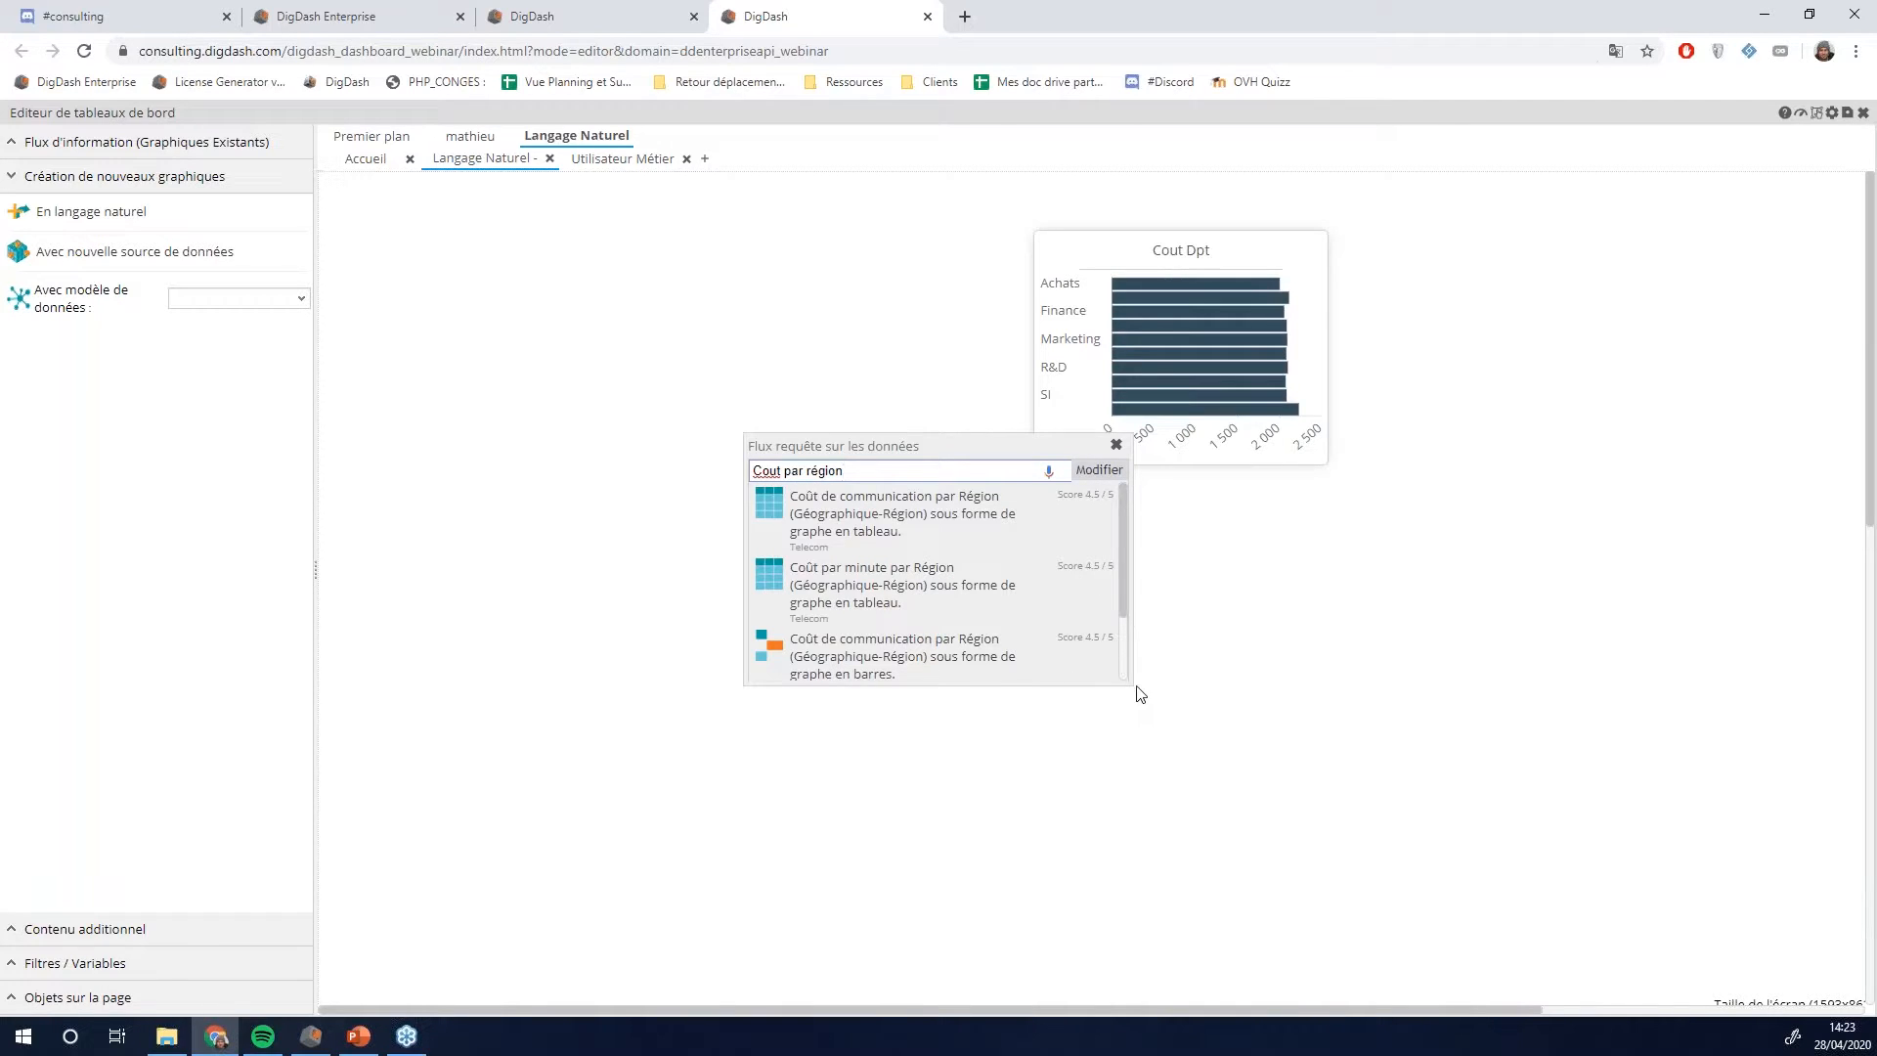
drag(1134, 688, 1487, 866)
drag(832, 516, 469, 430)
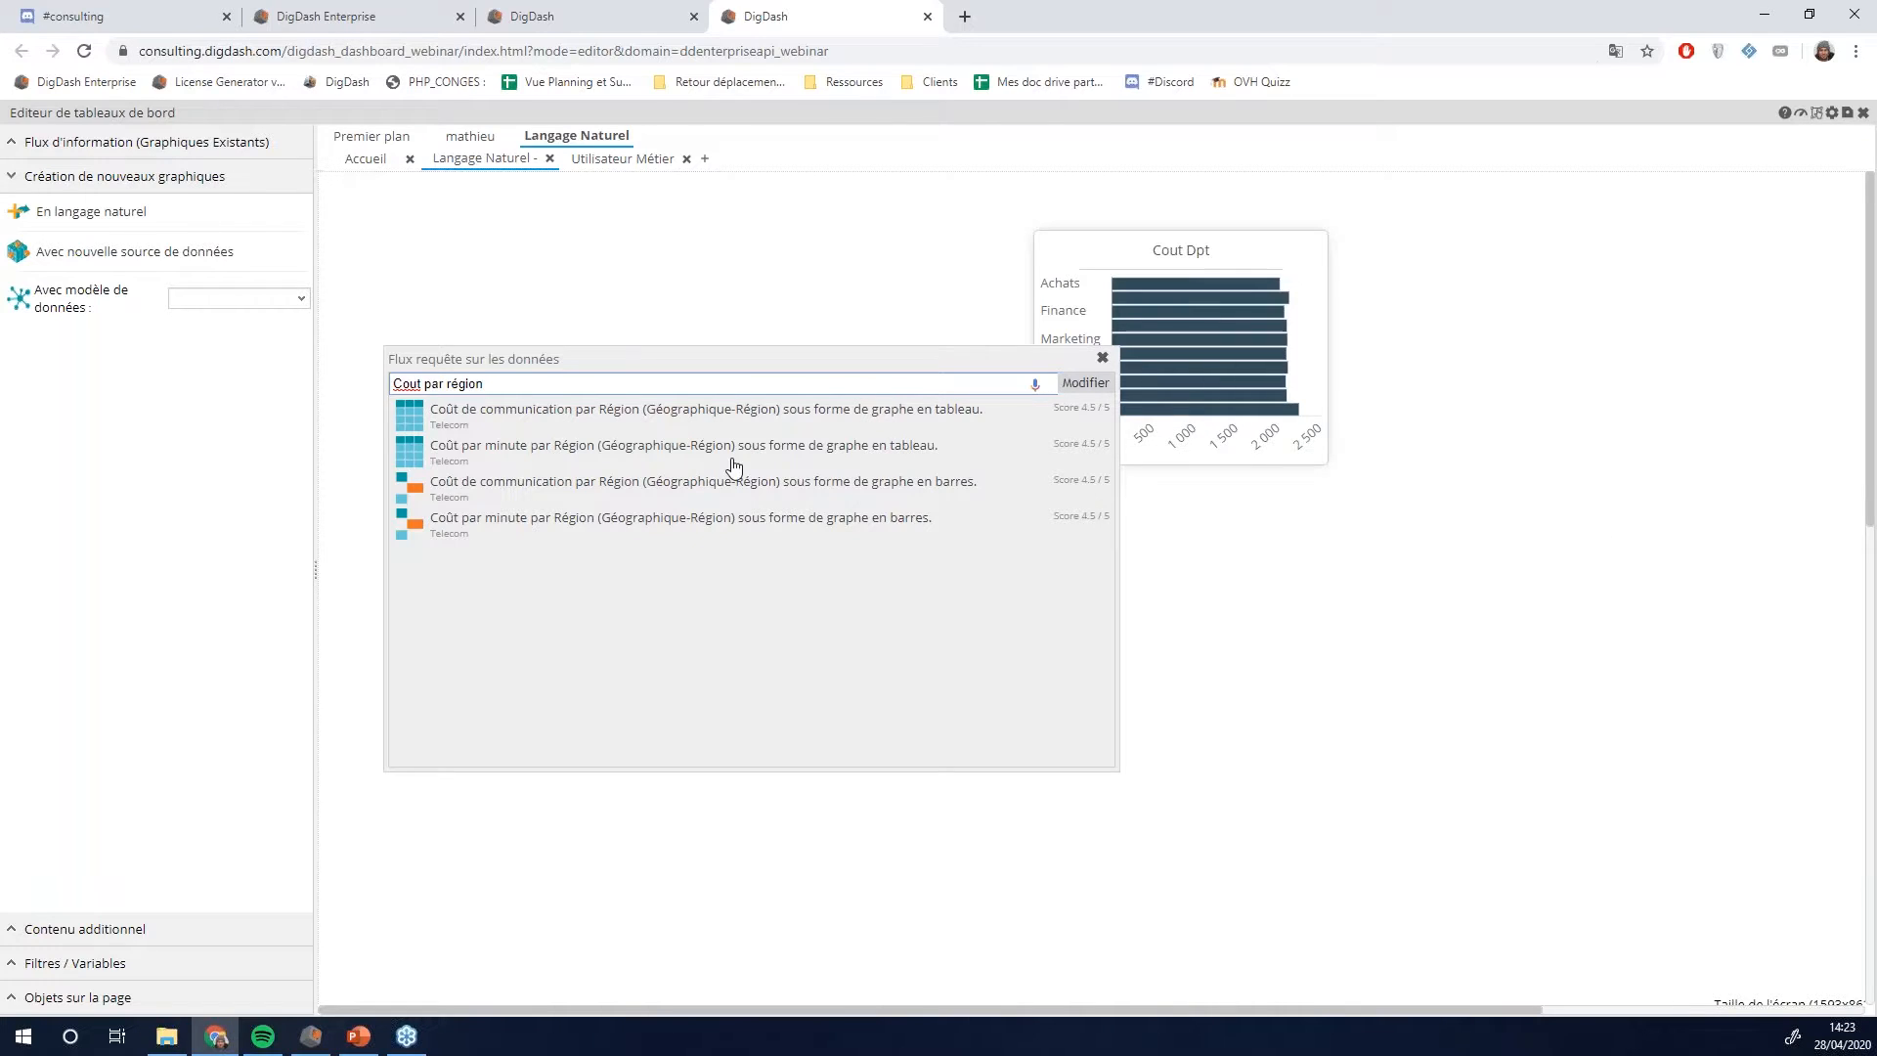
- Change the data query to "Cout par departement" and run the search
double_click(471, 383)
key(BackSpace)
text(departement)
click(1084, 383)
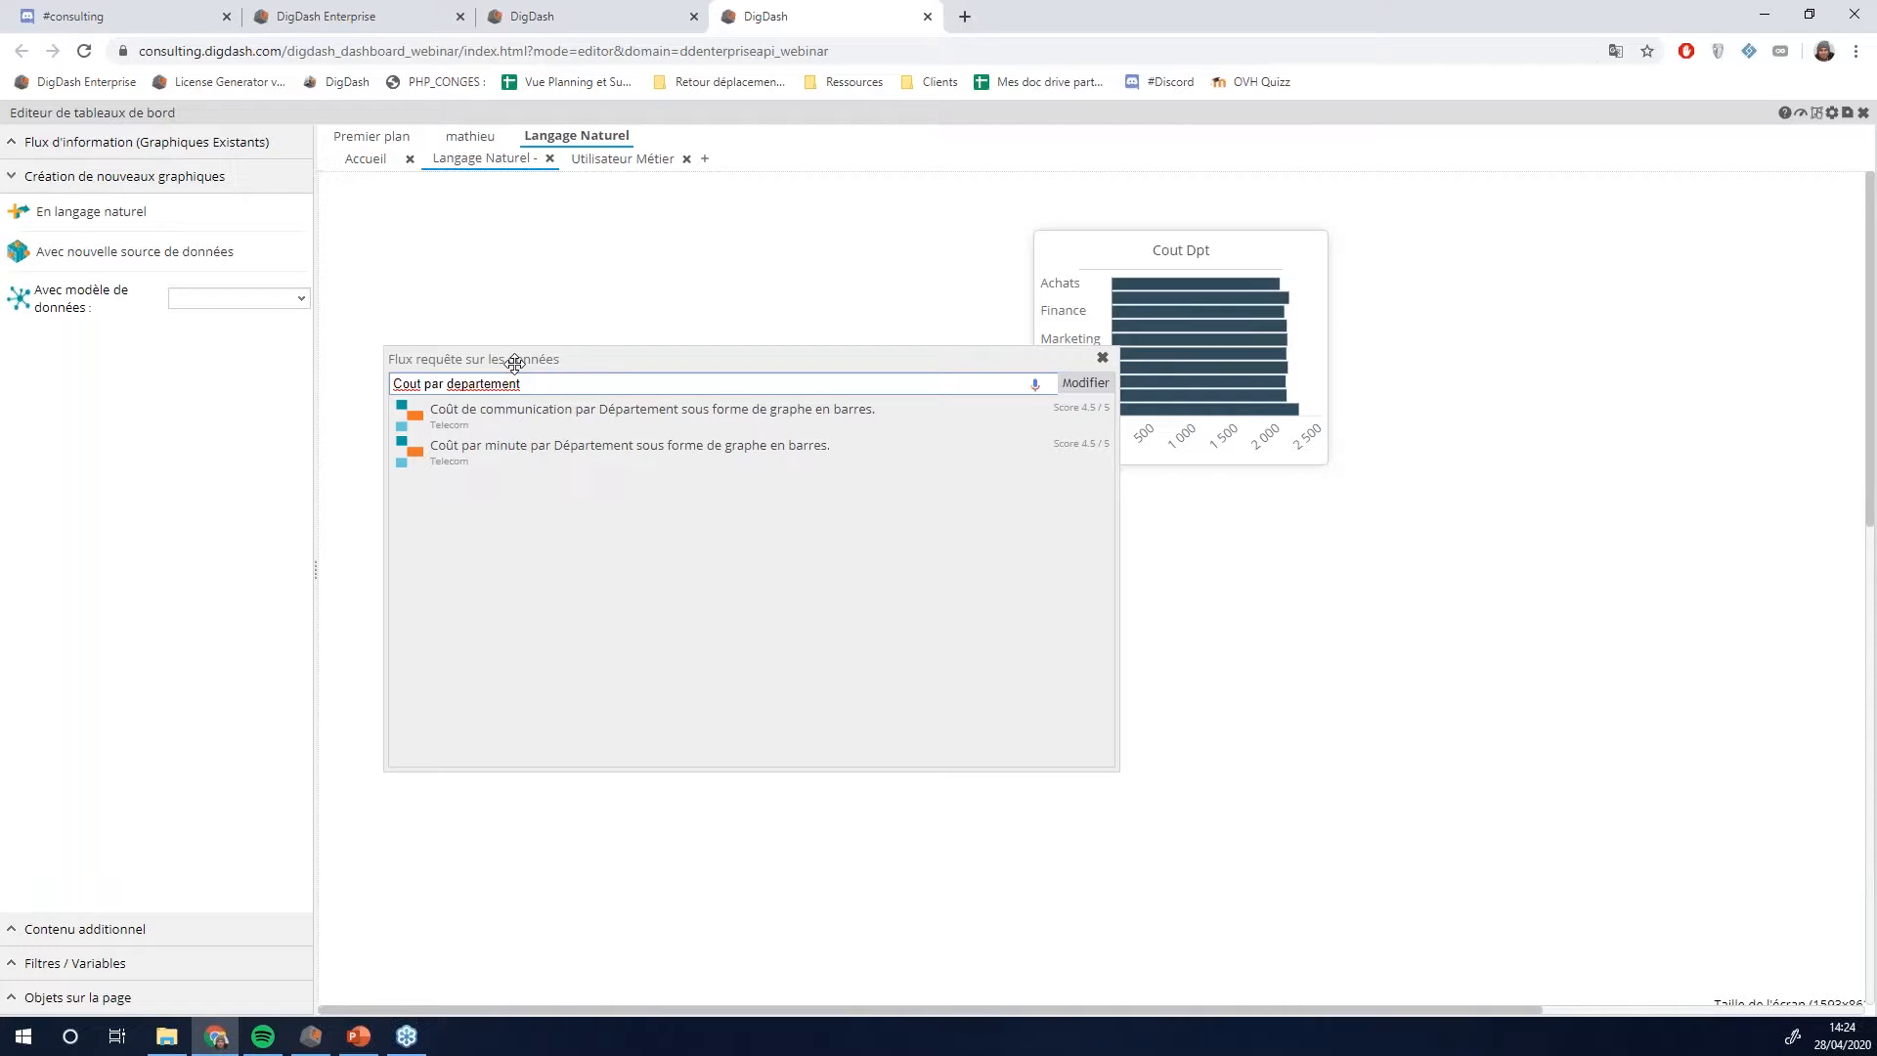
- Misspell the query as "Cout par departeGment", rerun it, and open the communication cost by department bar chart
text(G)
drag(499, 385, 491, 384)
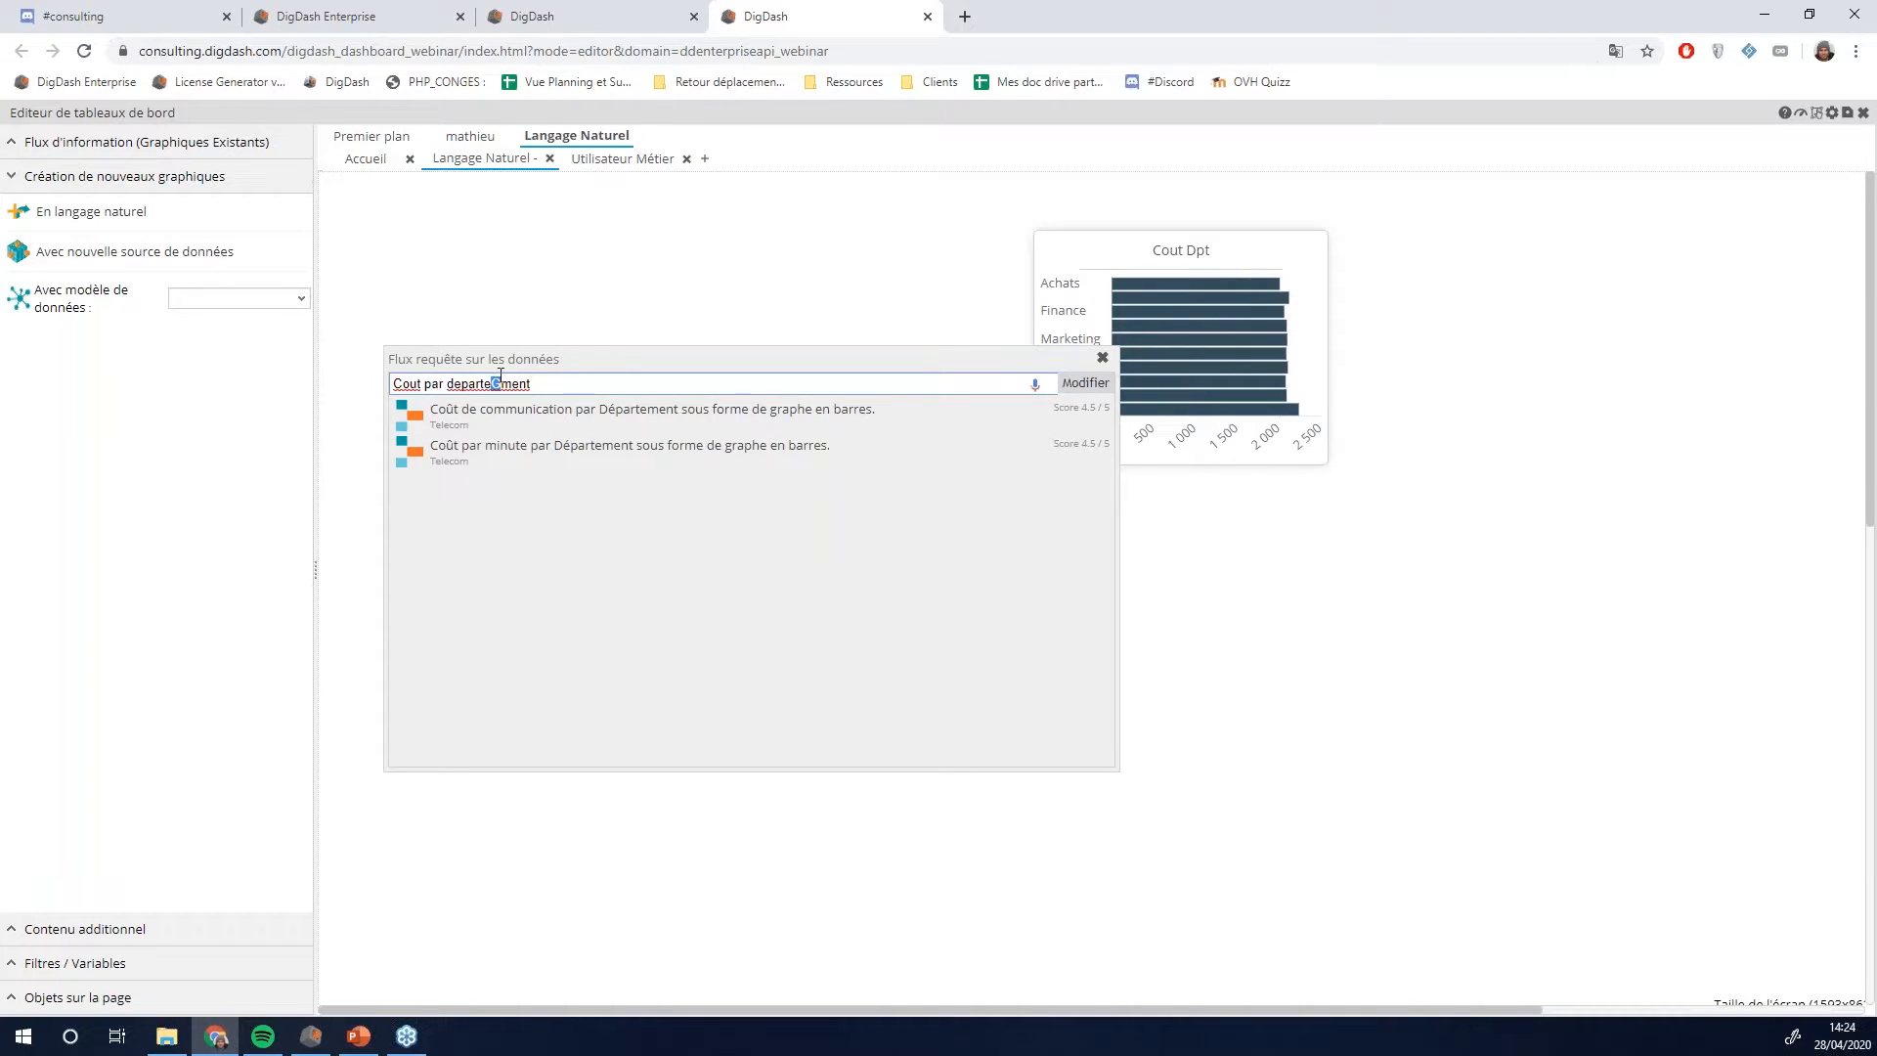
click(1096, 386)
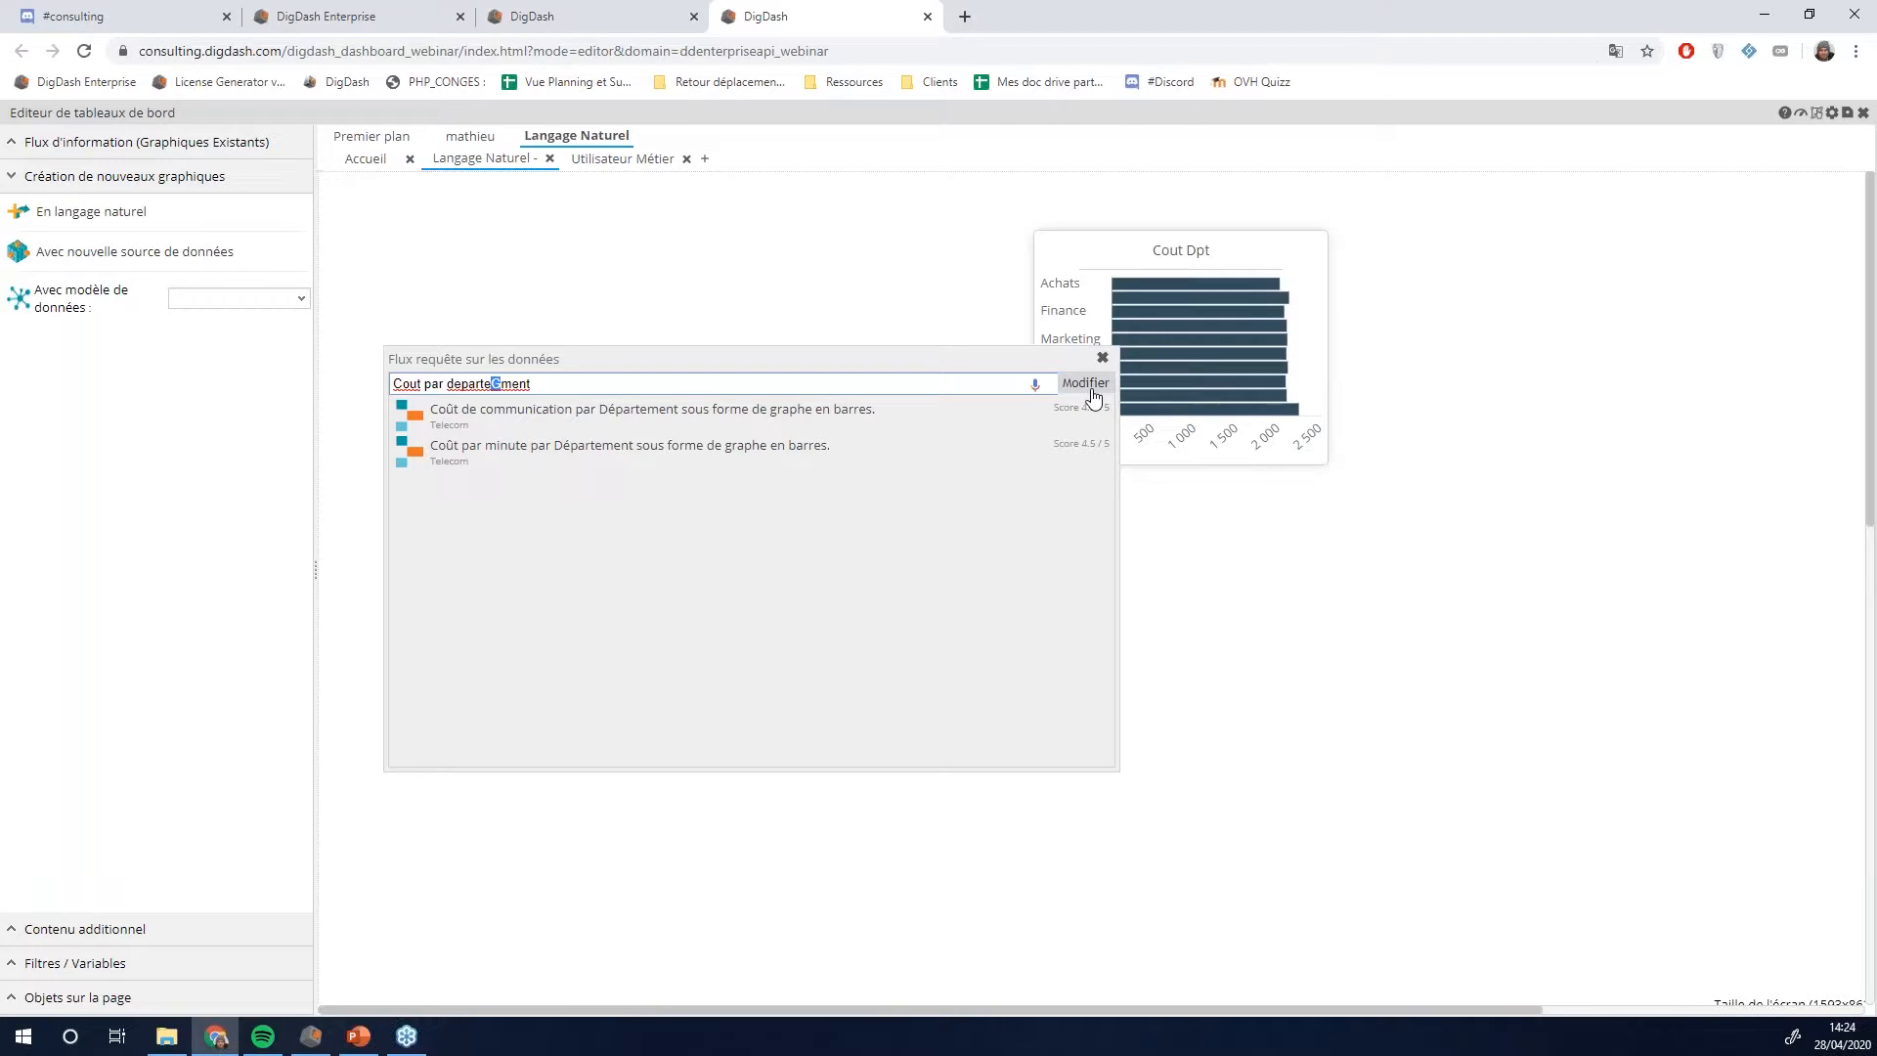
click(499, 411)
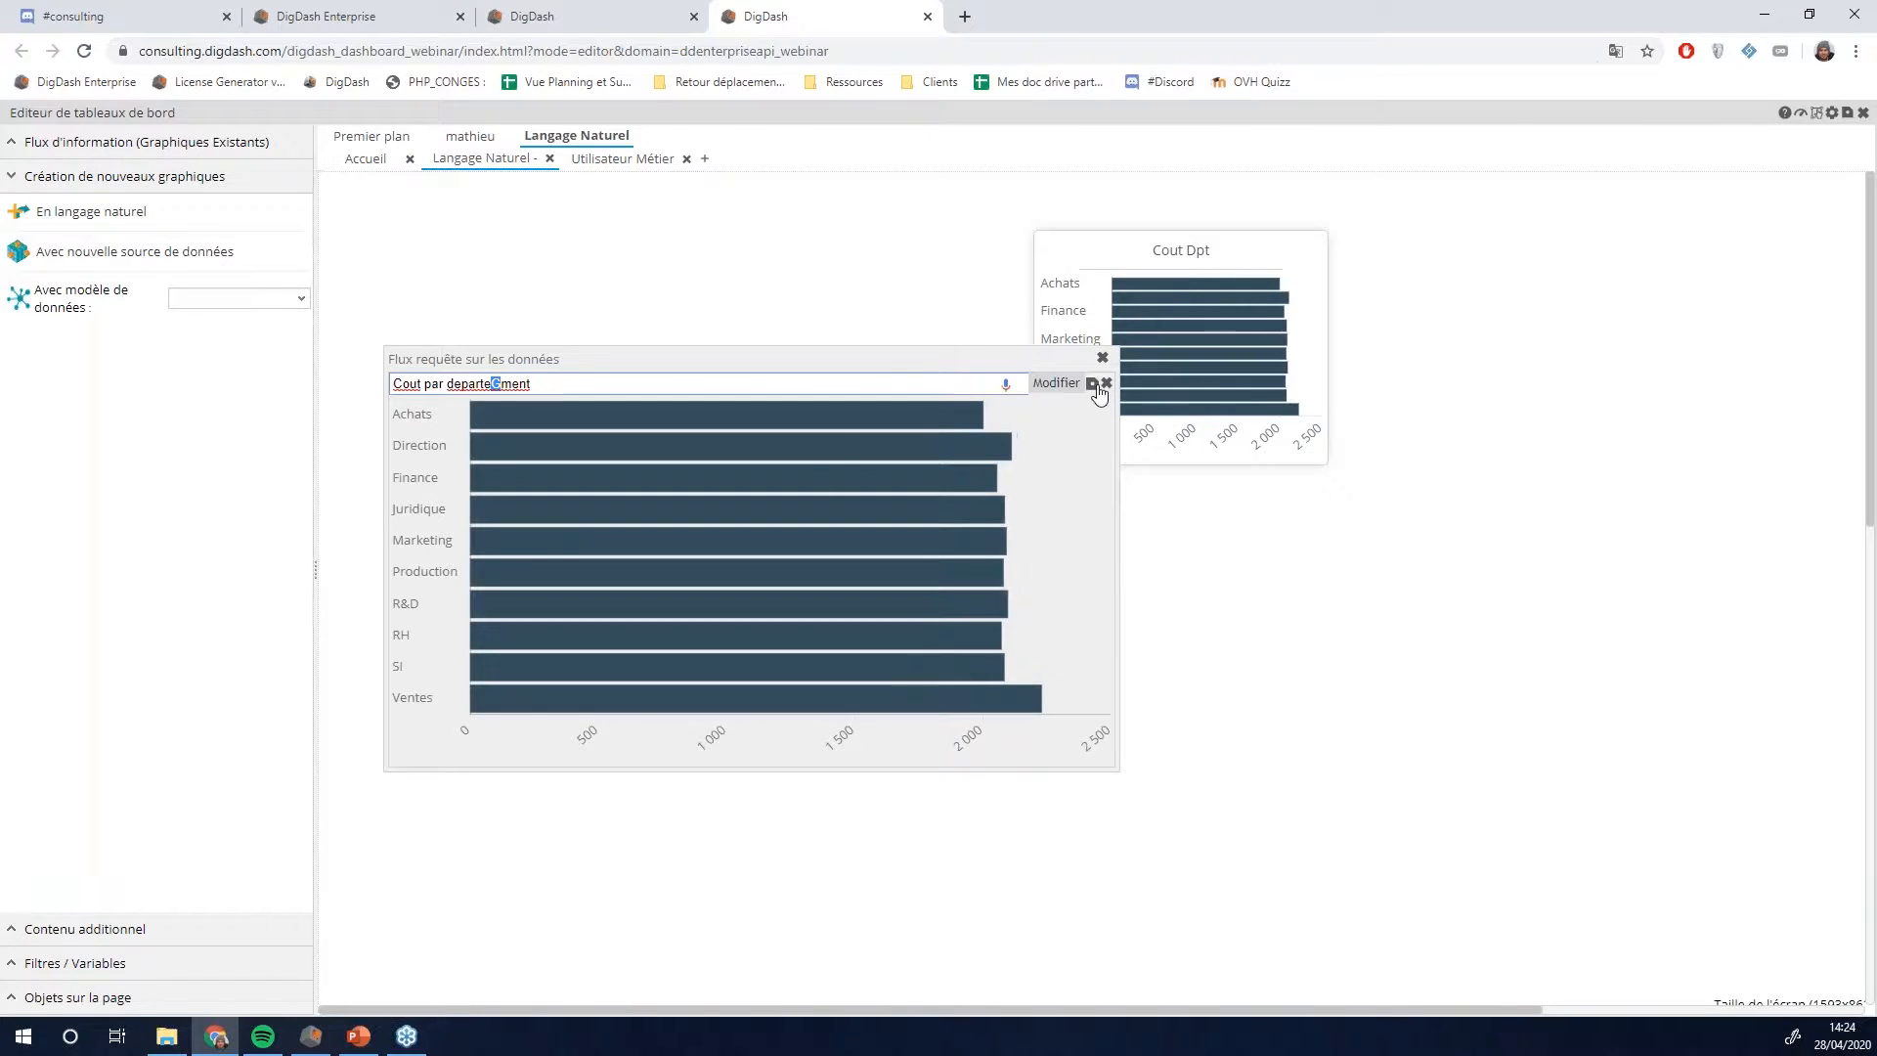
- Test heavier misspellings of the department query, first "Cout par depaFrteGment" and finally "Cout par depaFrteGmeGGnt"
click(479, 379)
text(F)
key(Return)
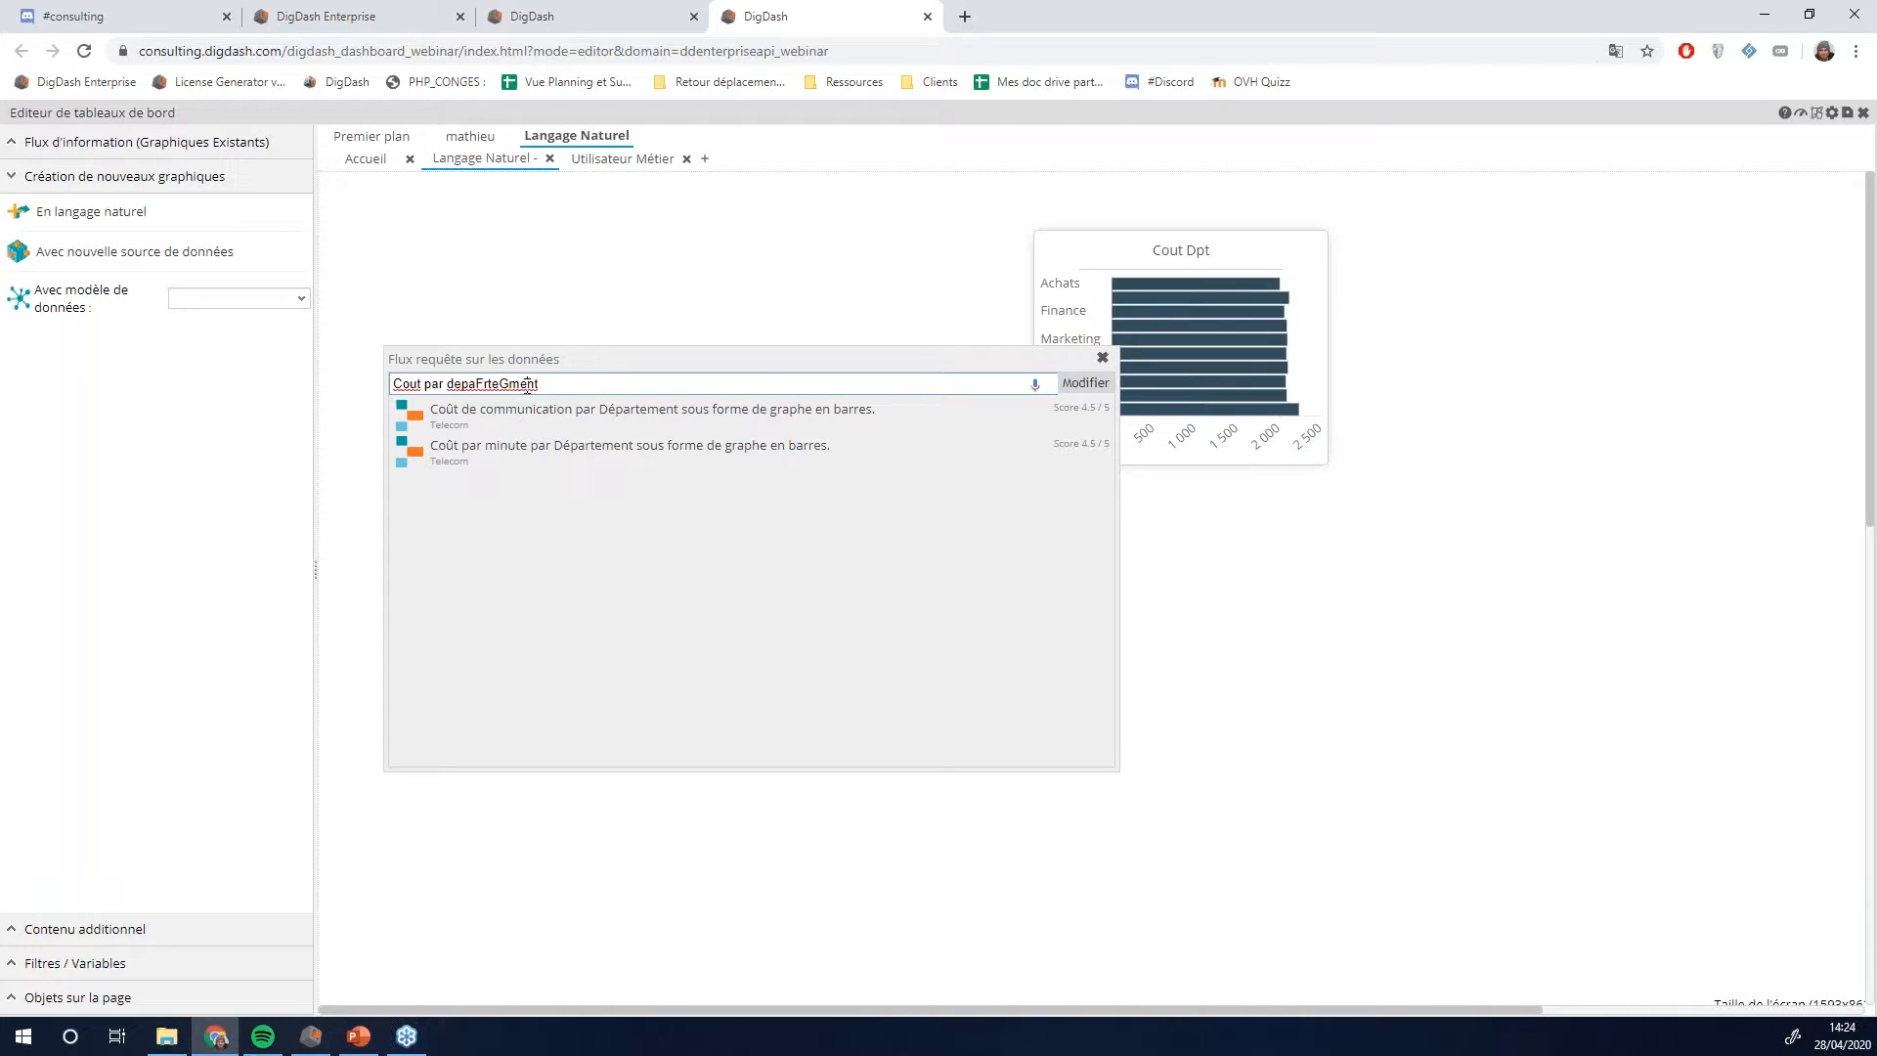
click(528, 384)
text(GG)
click(1080, 384)
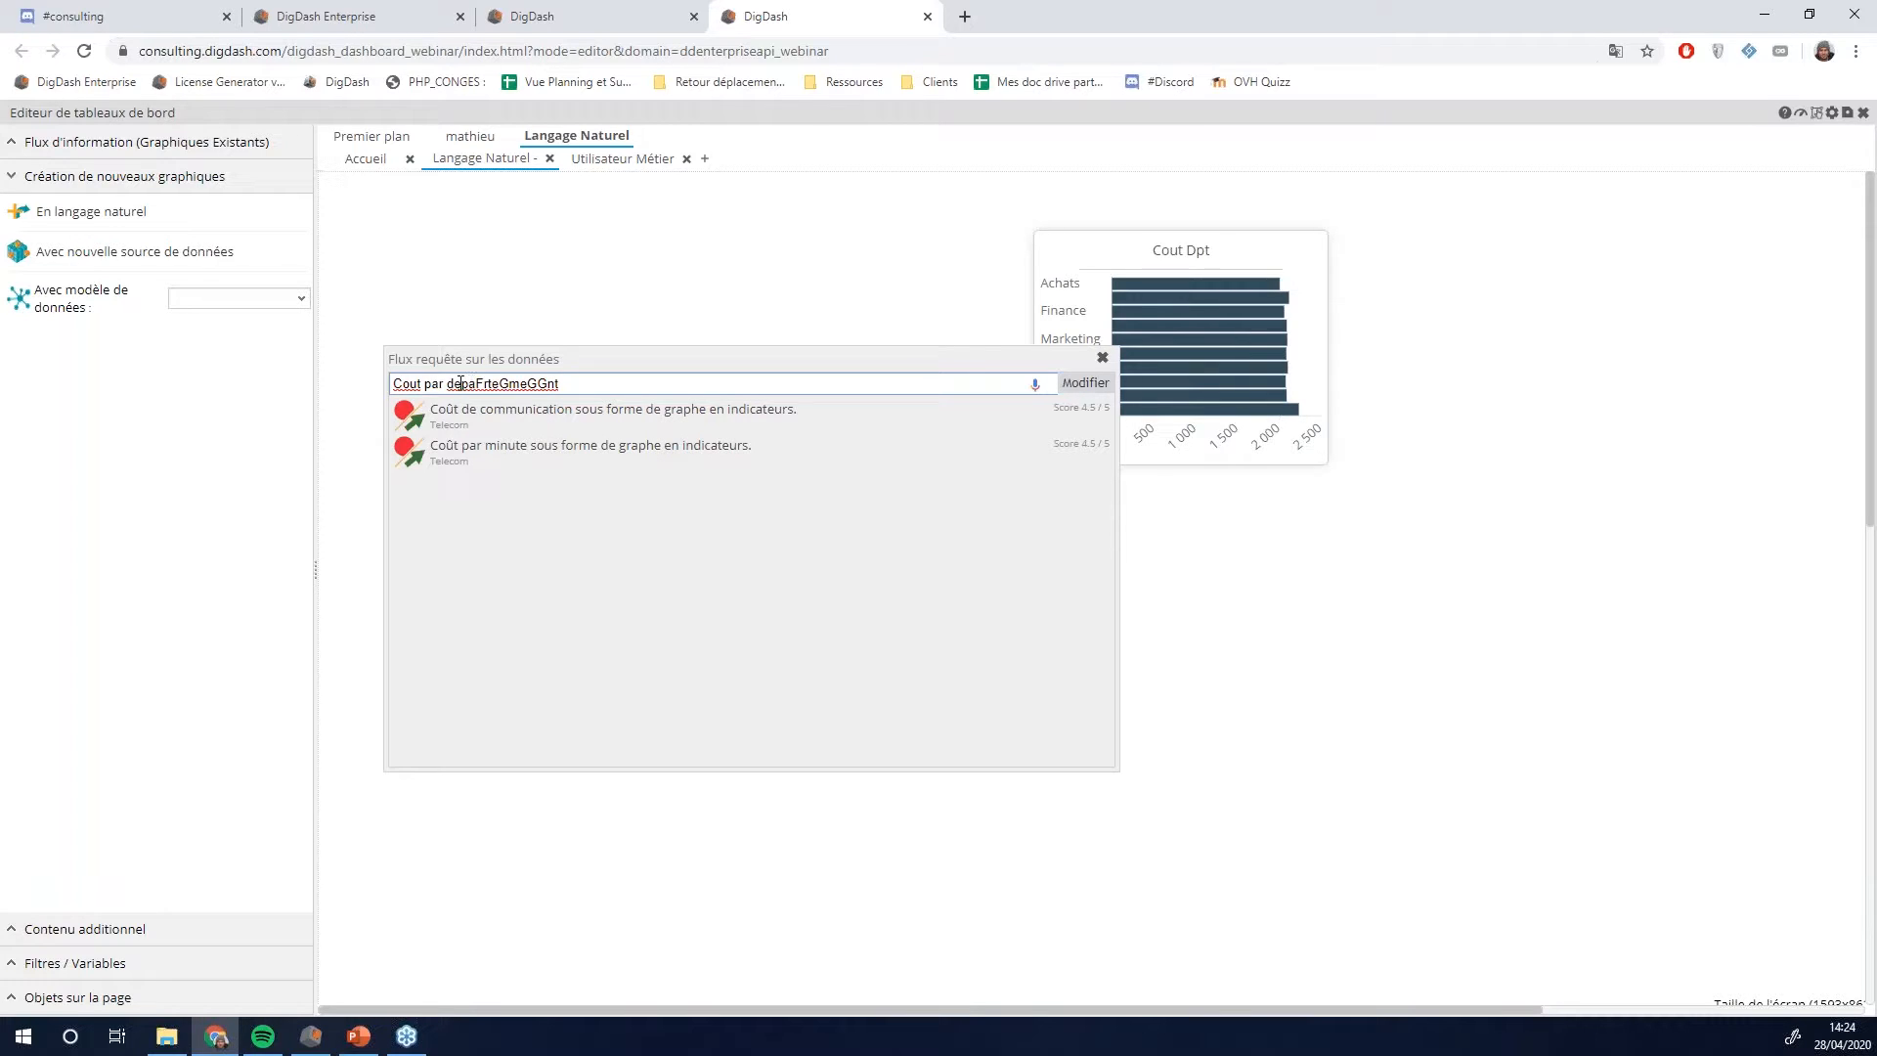
- Change the query to "Cout par Région", run it, and open the communication cost by region bar chart
drag(448, 383, 556, 388)
drag(598, 382, 449, 362)
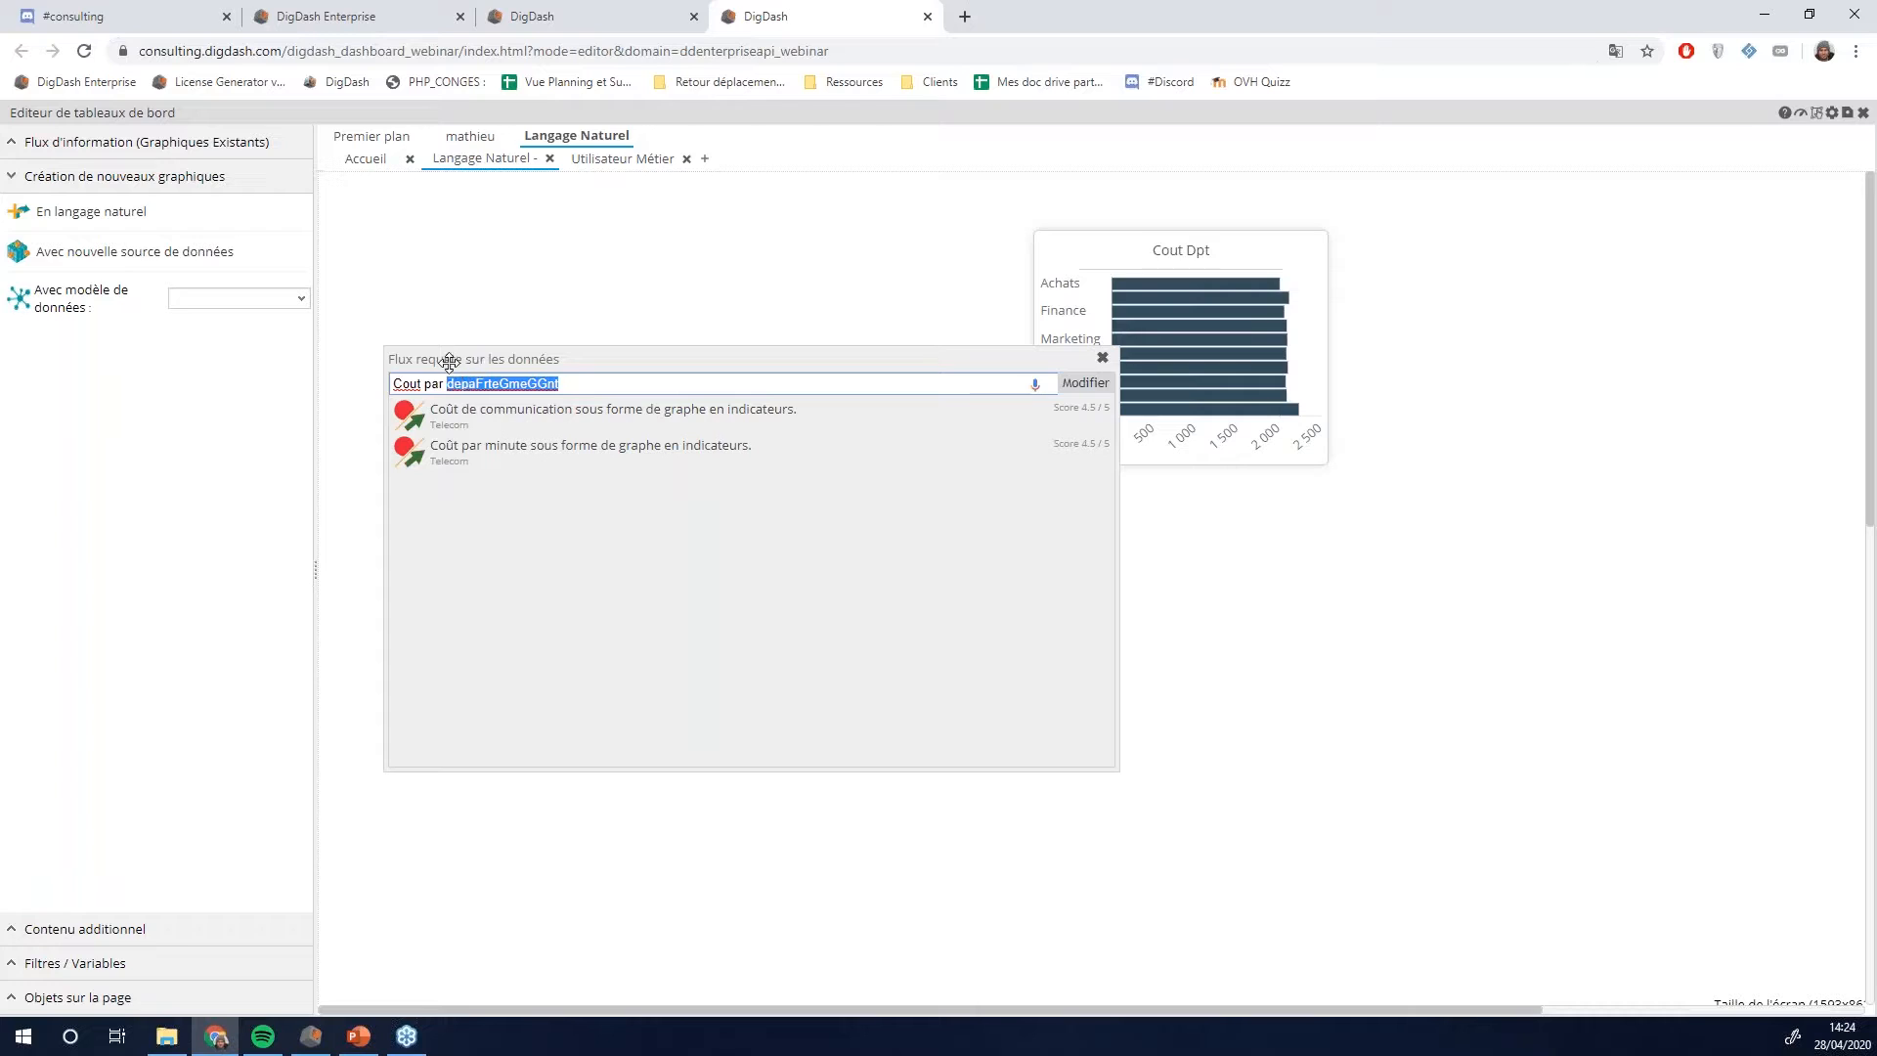
text(Région)
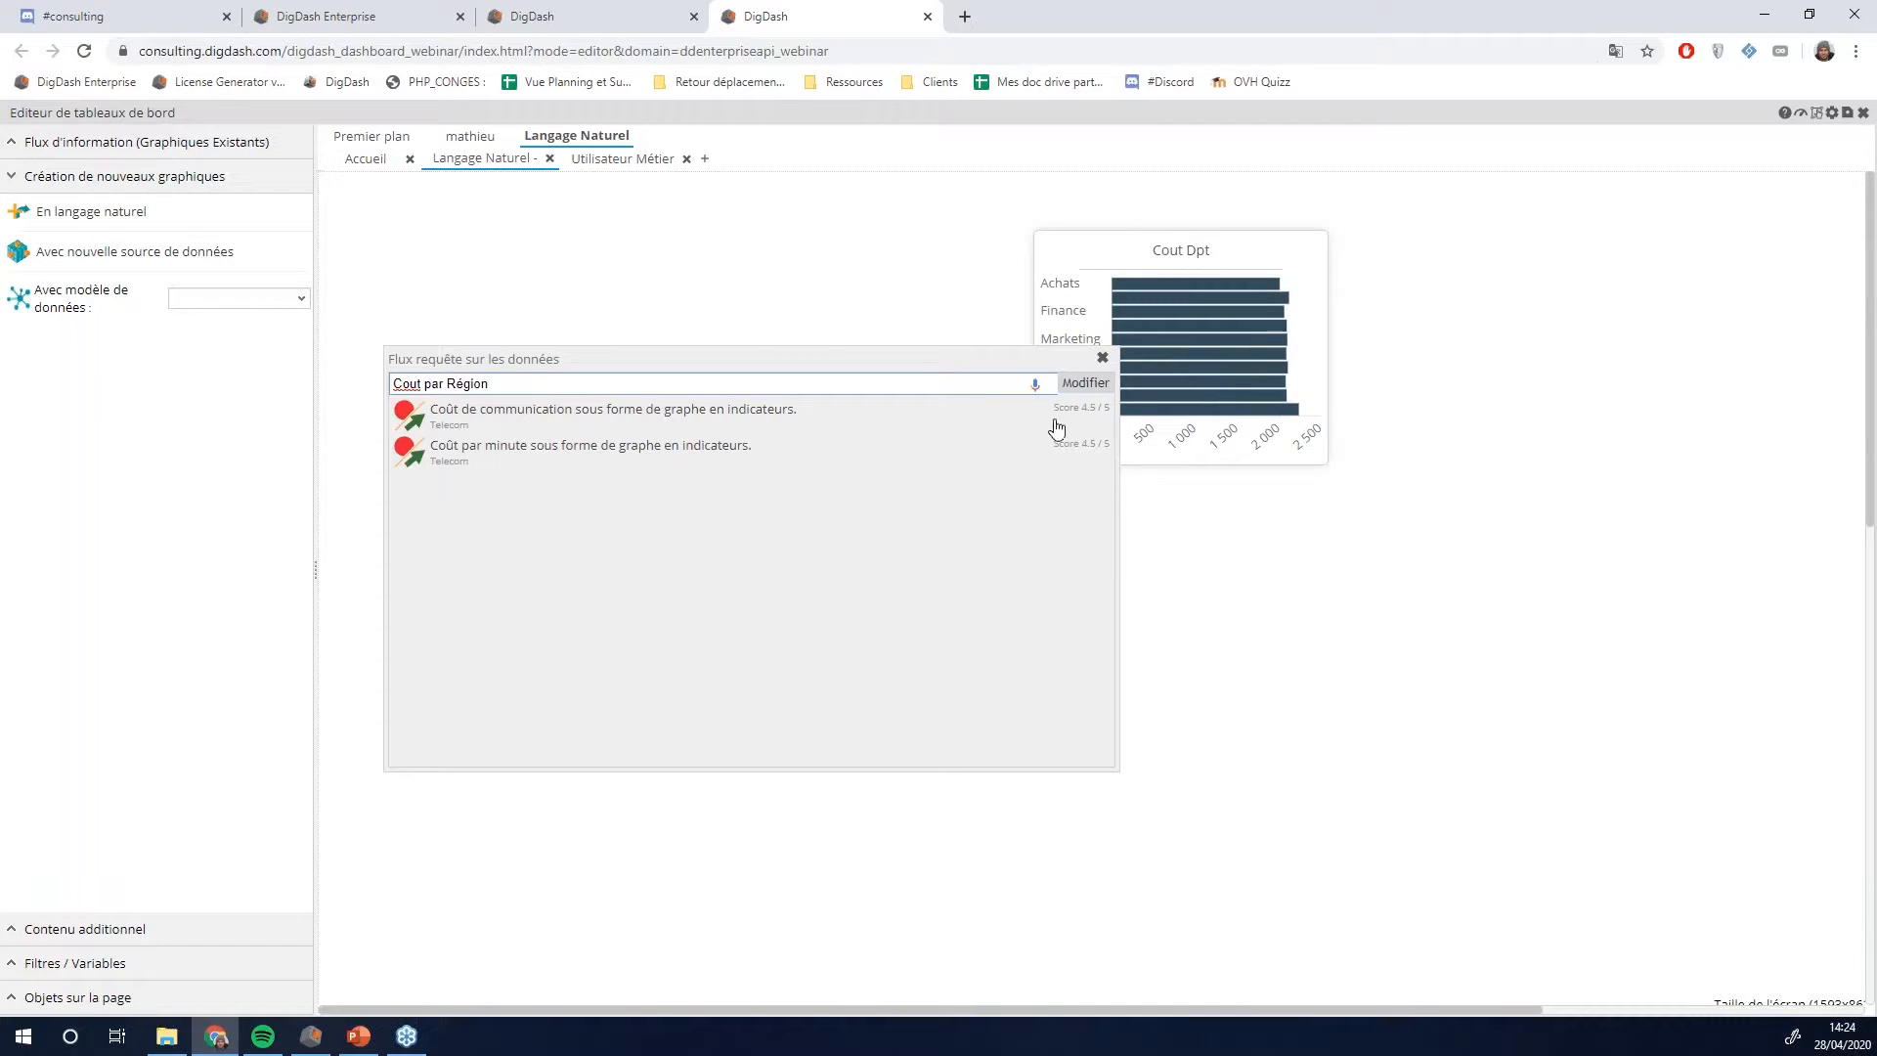
click(1076, 387)
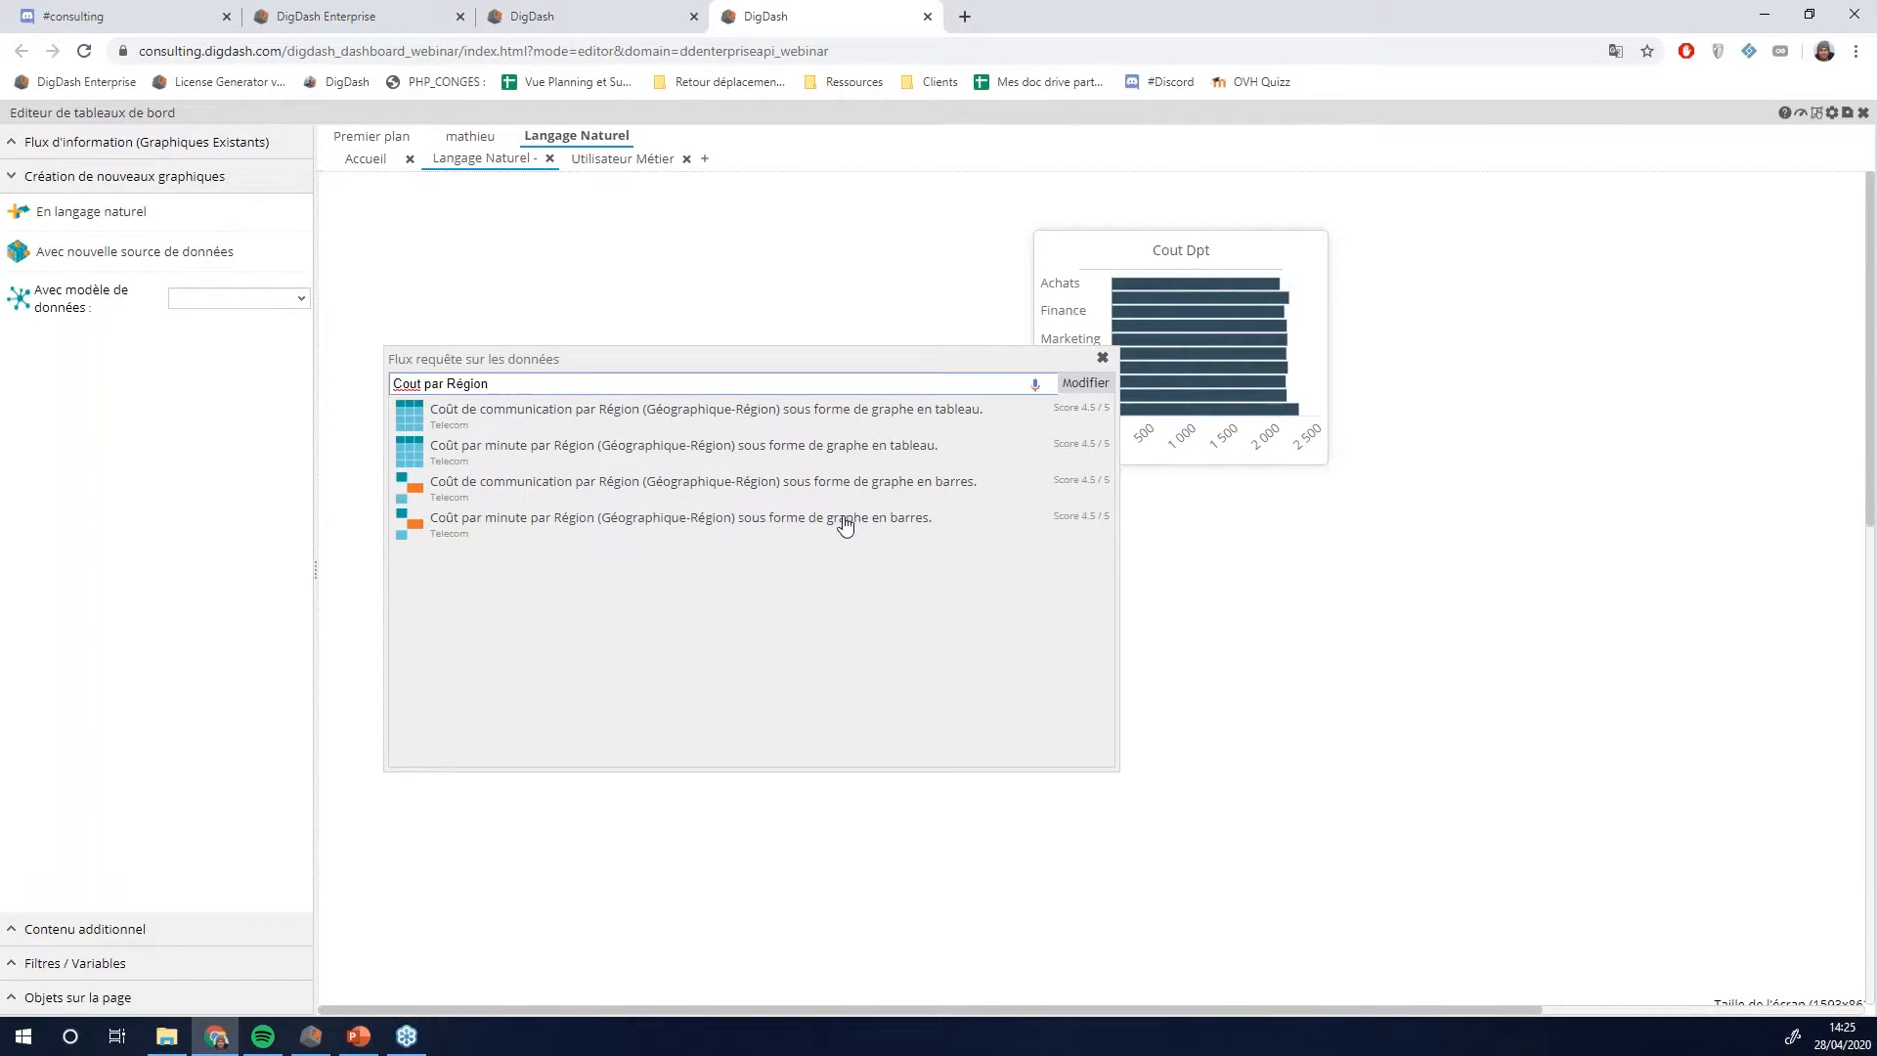
click(552, 486)
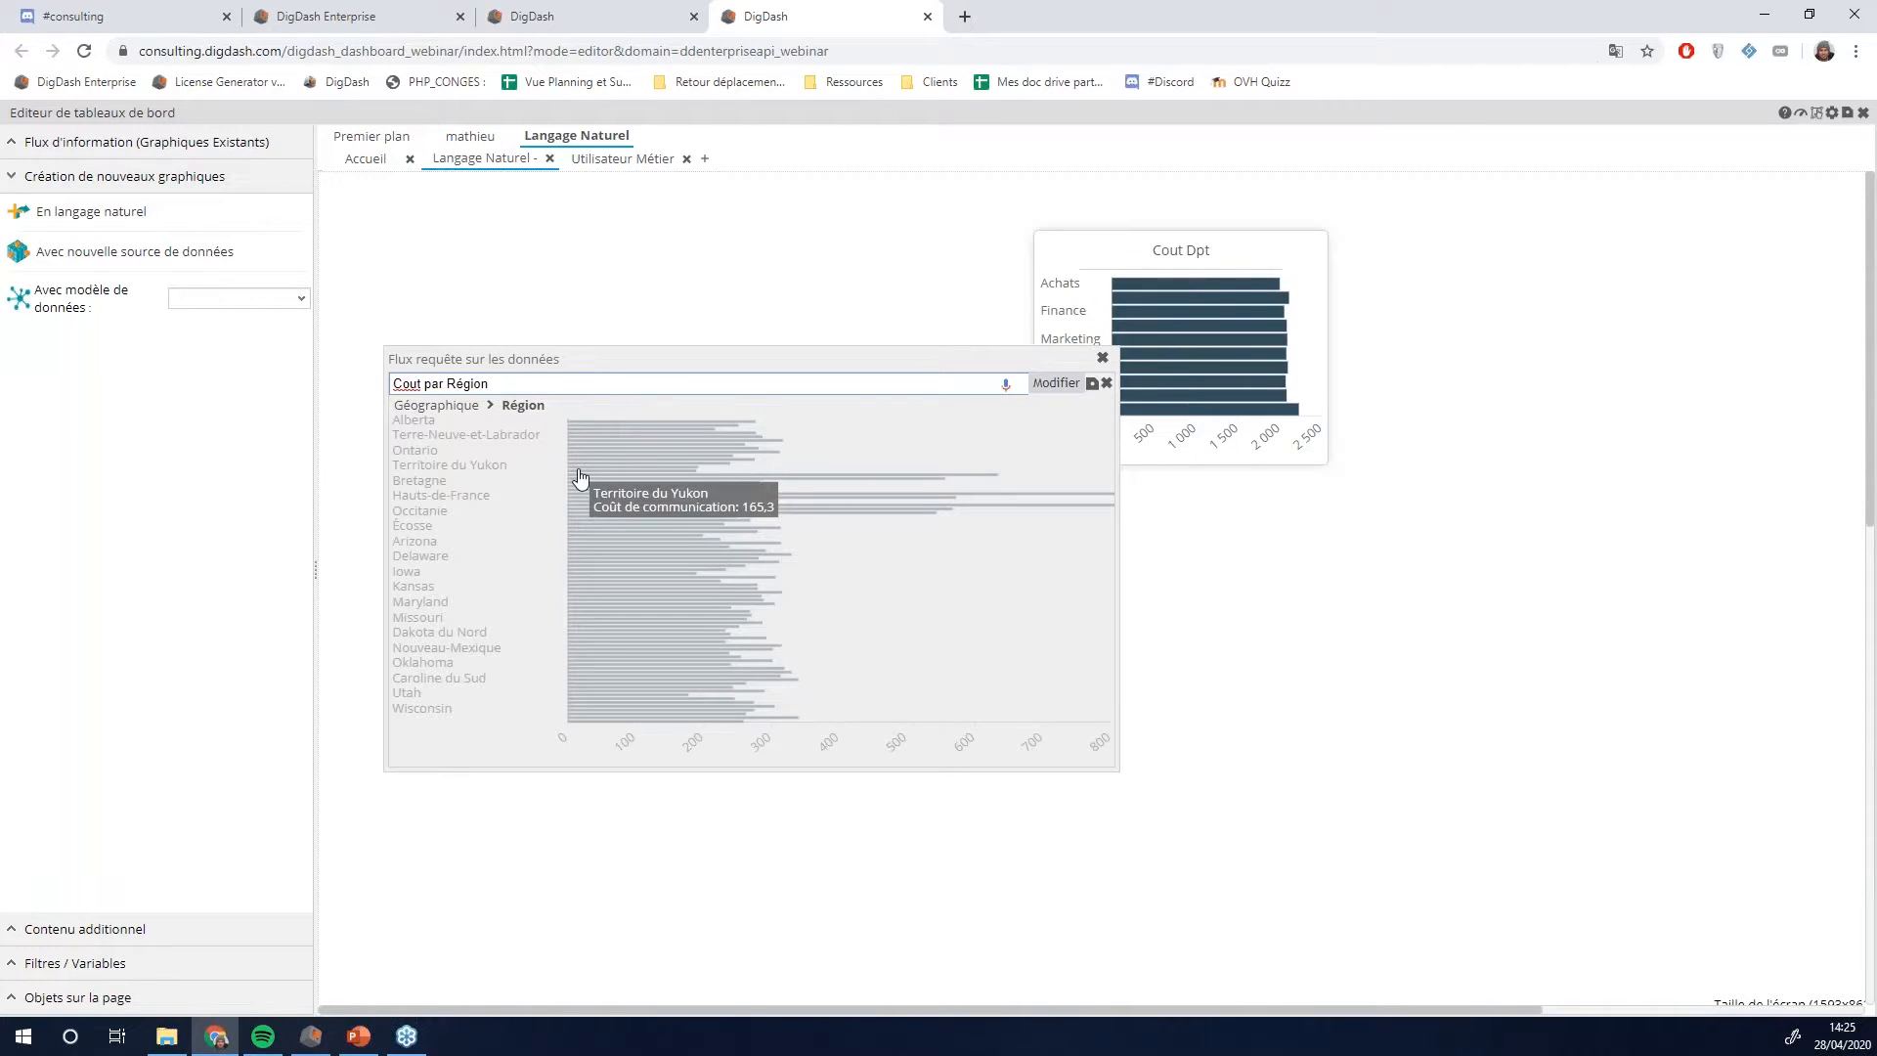
- Save the region chart as the flow "Mardi TEST", move and enlarge it on the page, and show the list of existing flows
click(1091, 384)
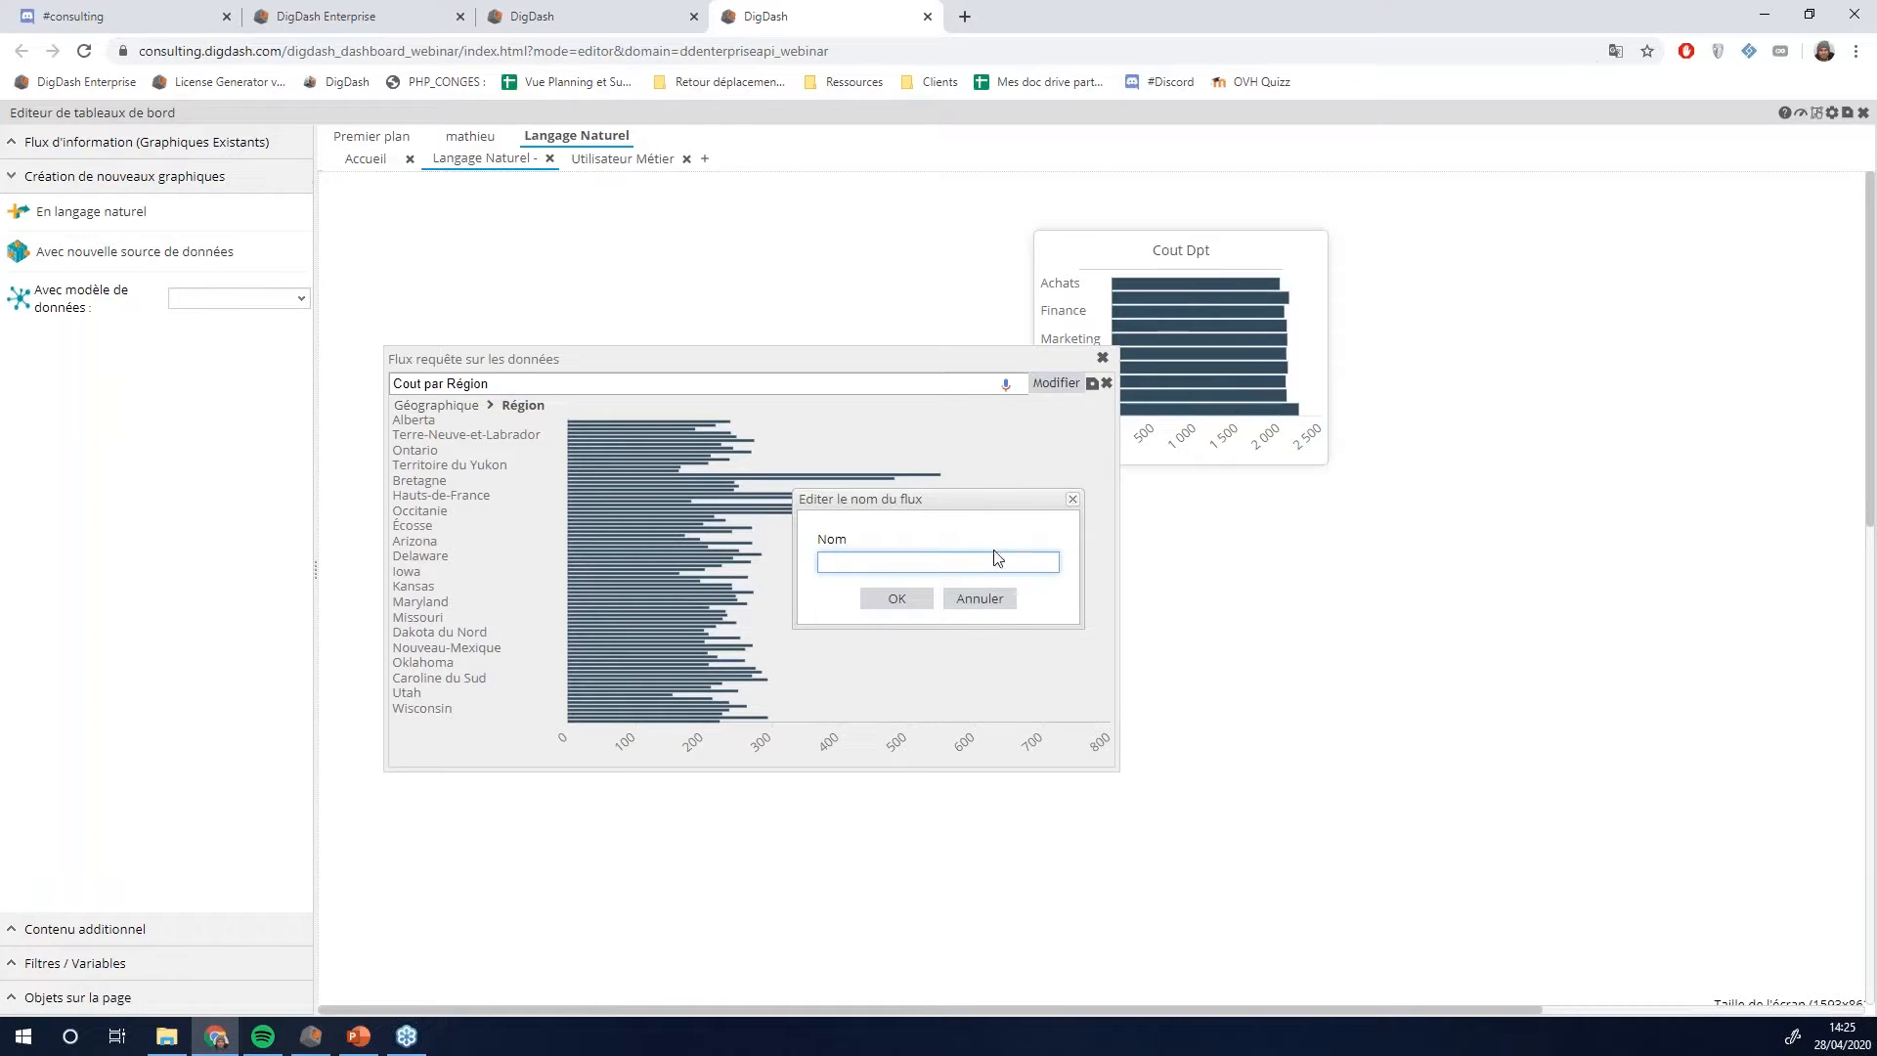
text(Mardi TEST)
click(891, 600)
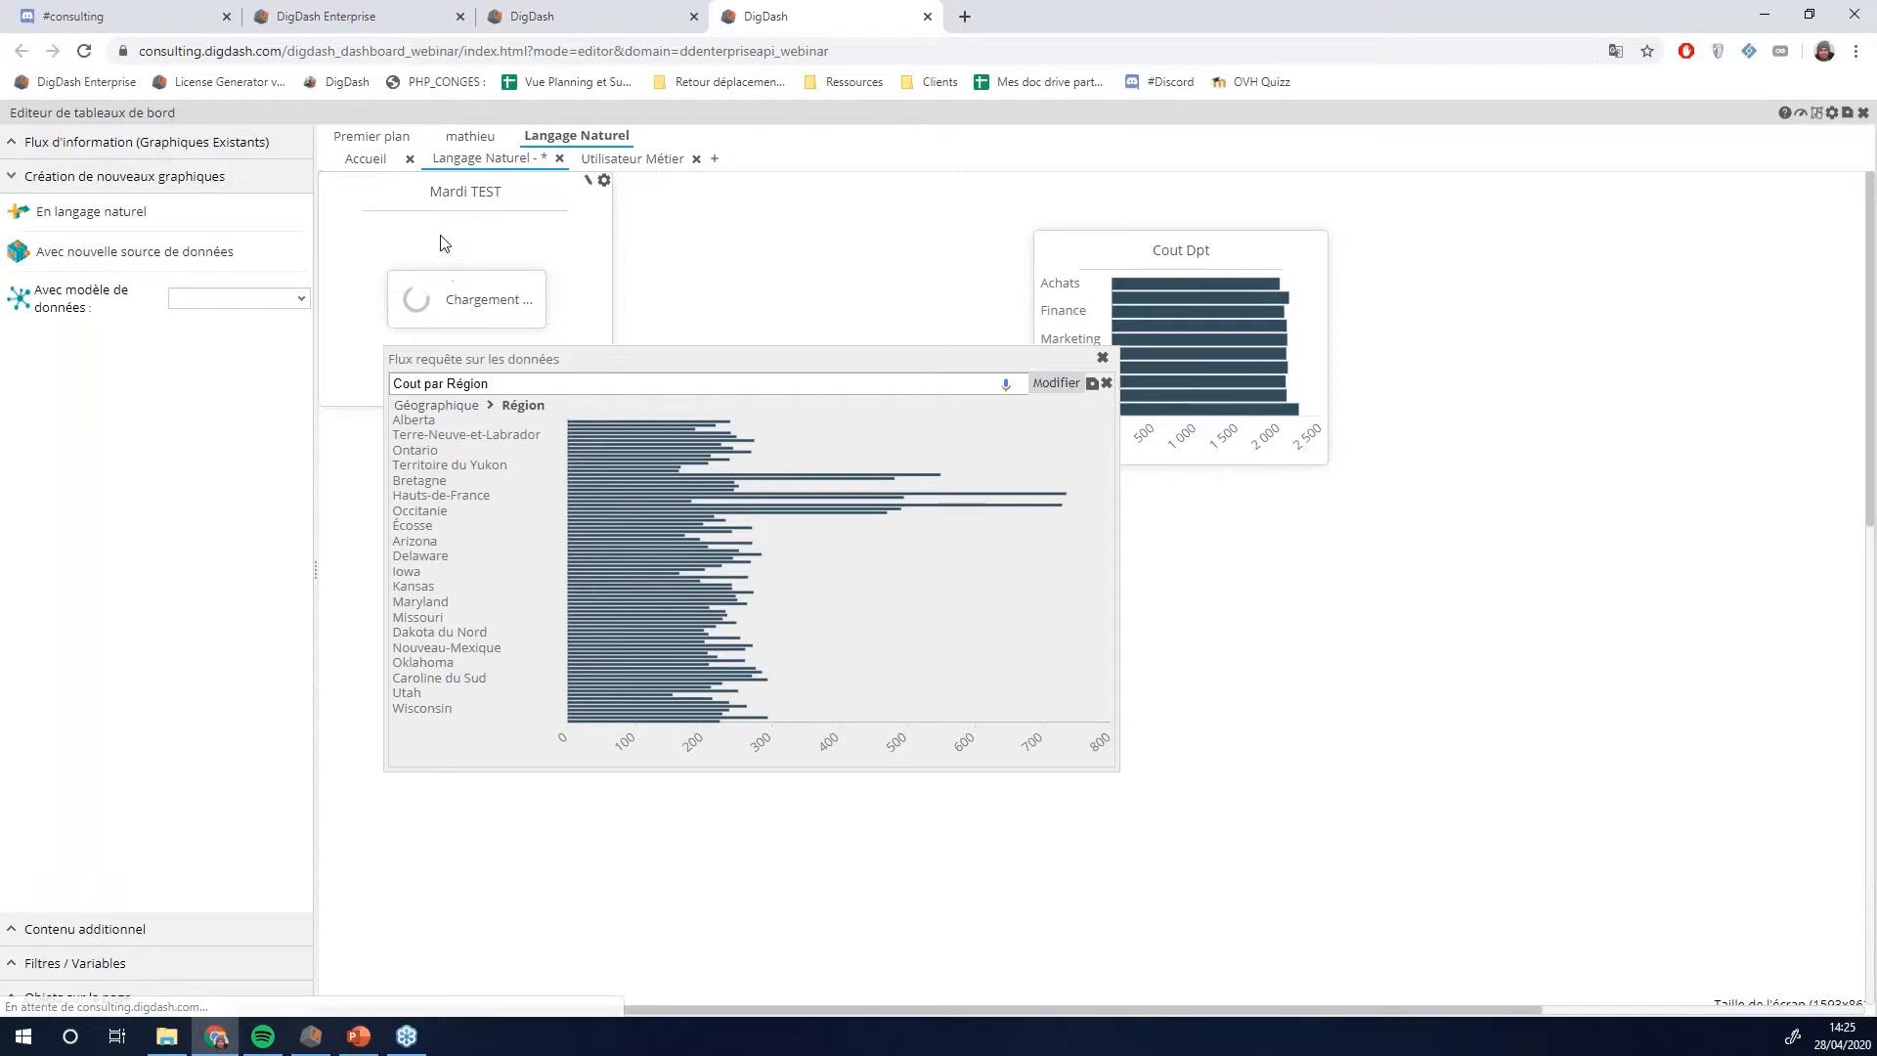
drag(530, 239, 673, 428)
drag(754, 600, 1068, 808)
click(104, 143)
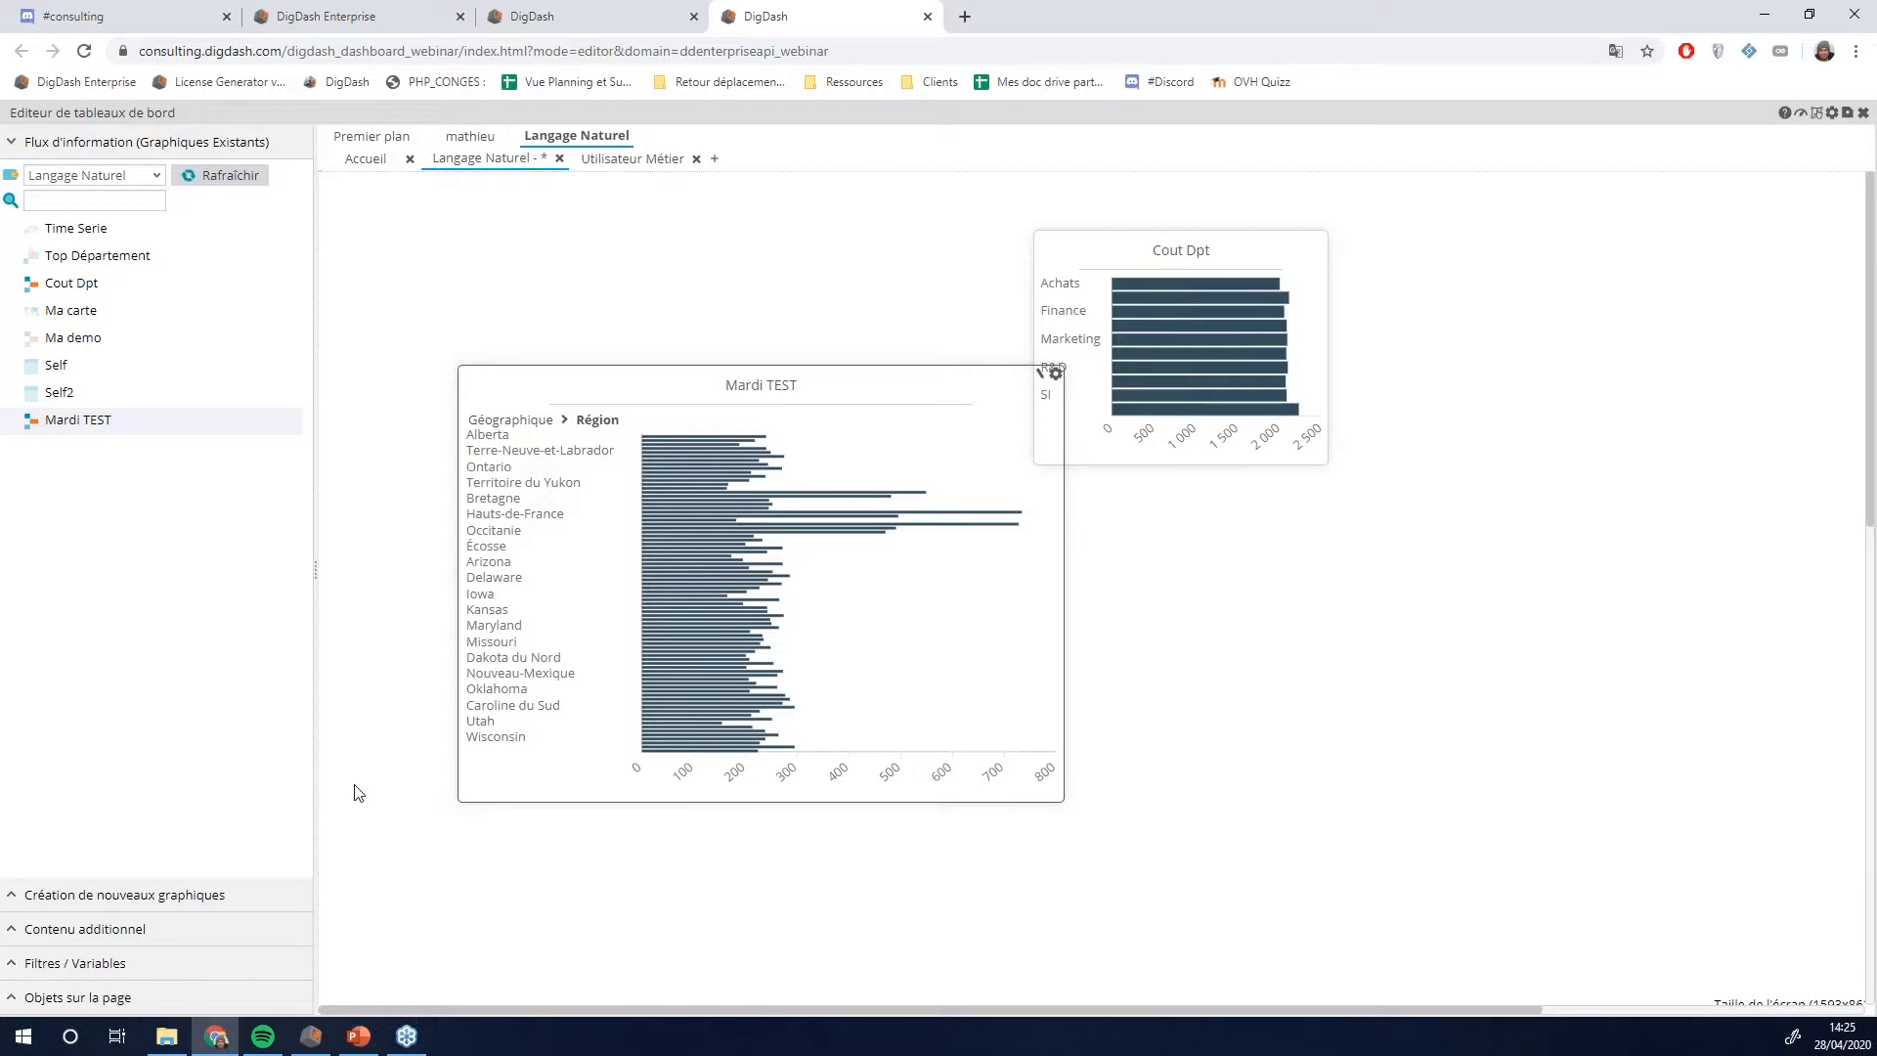
- Add a large "Requête sur les données" element to the Utilisateur Métier page and save the Langage Naturel dashboard
click(635, 161)
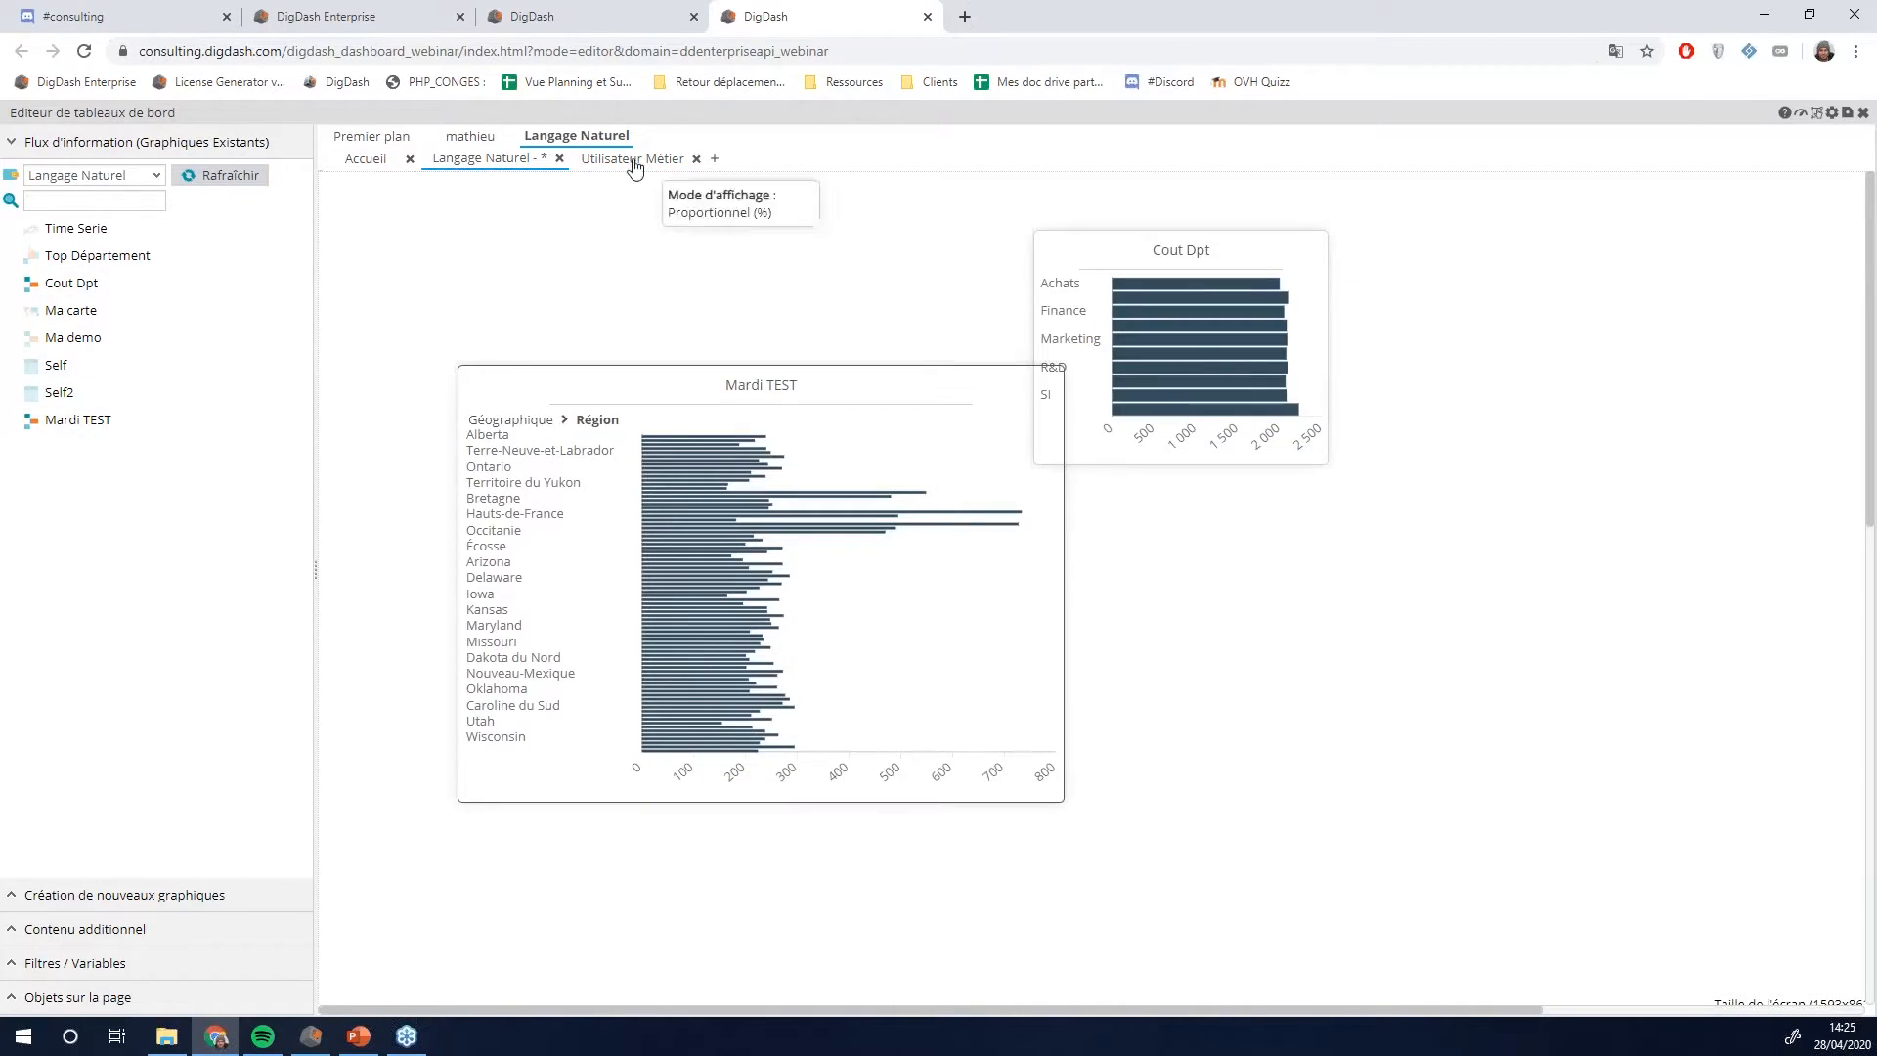
click(88, 932)
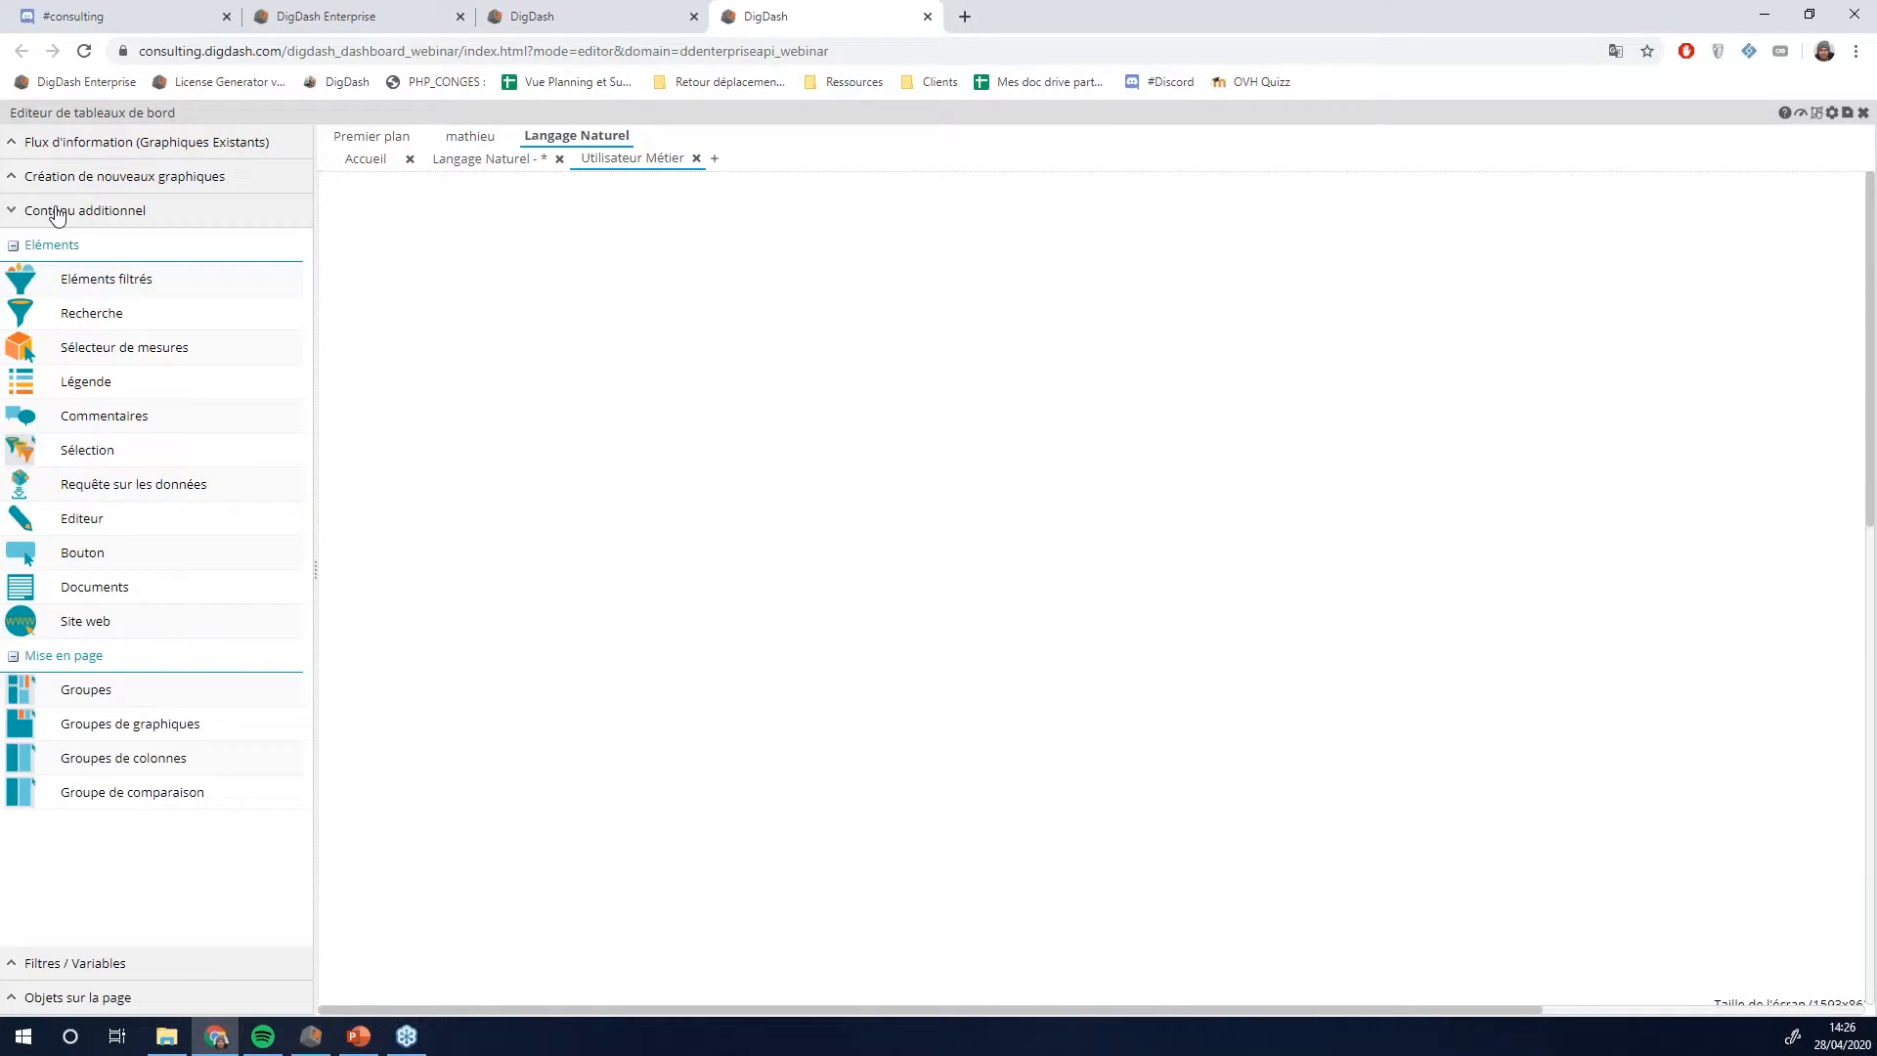
drag(134, 484, 345, 249)
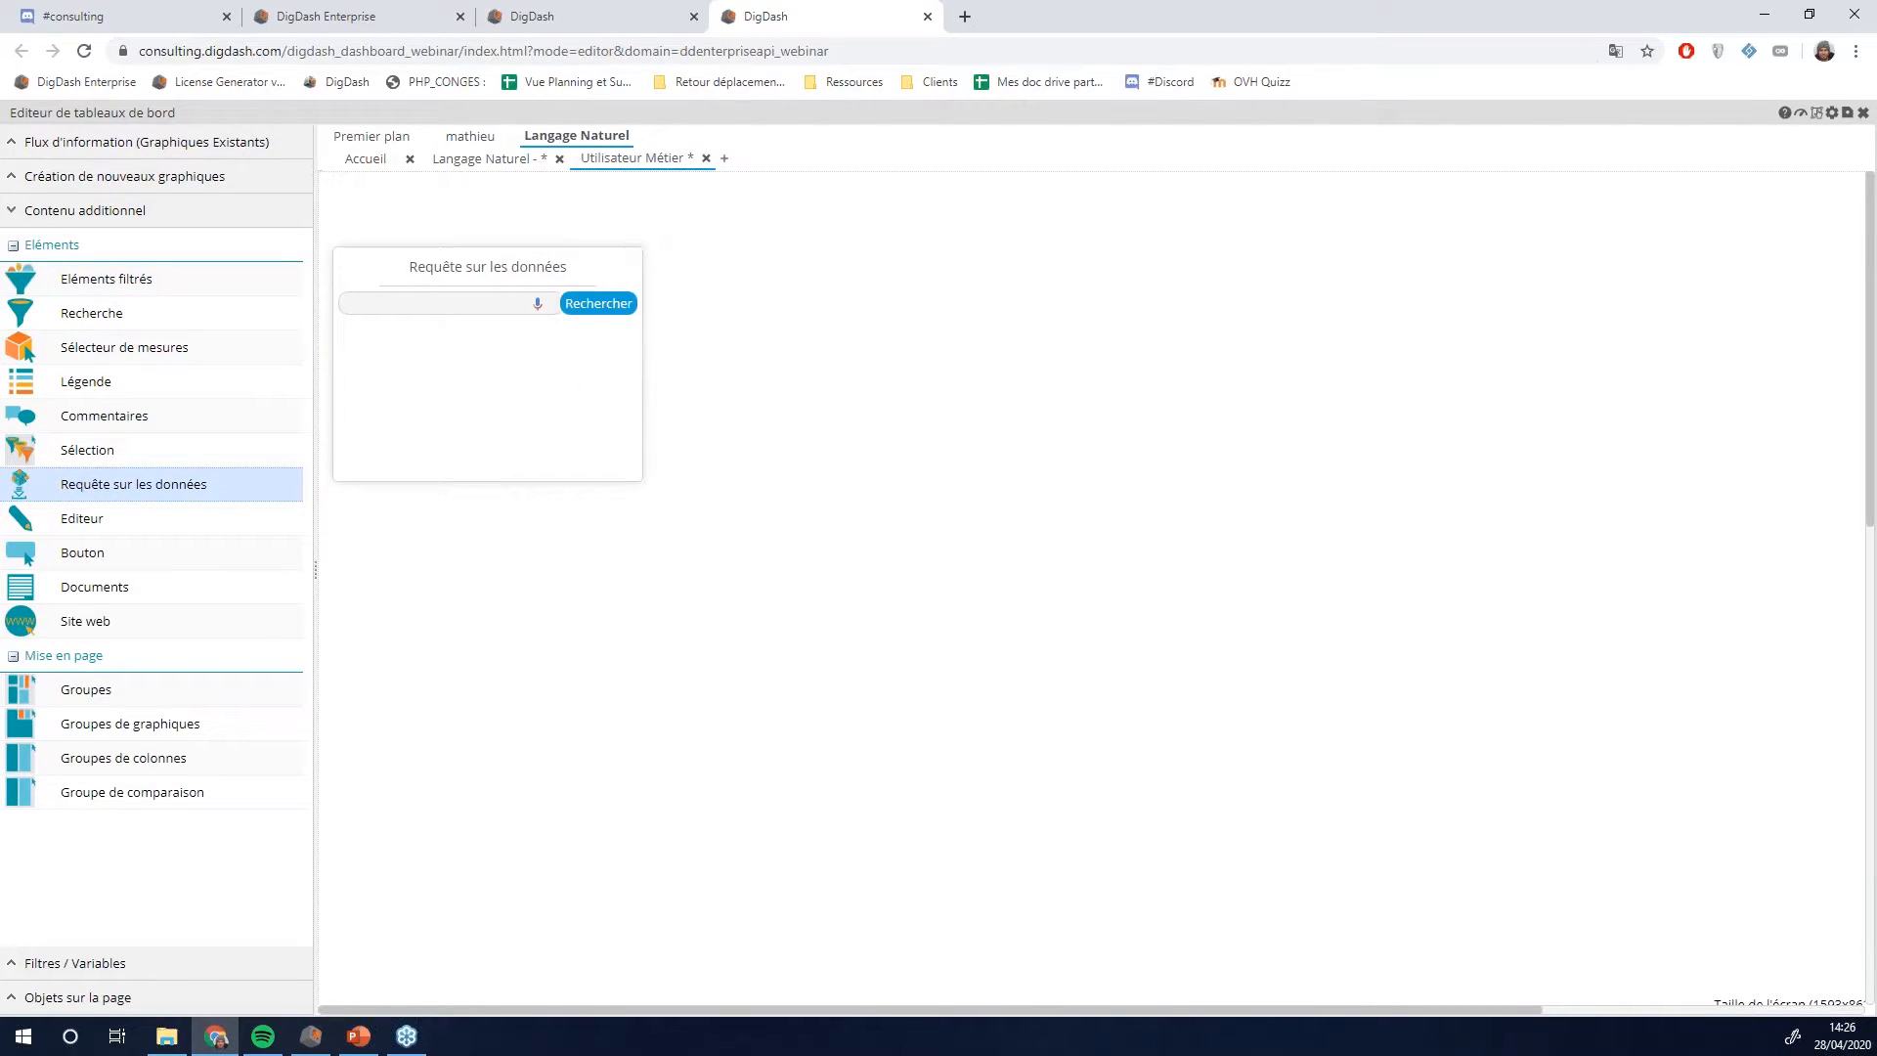
drag(639, 481, 1444, 936)
drag(666, 264, 750, 268)
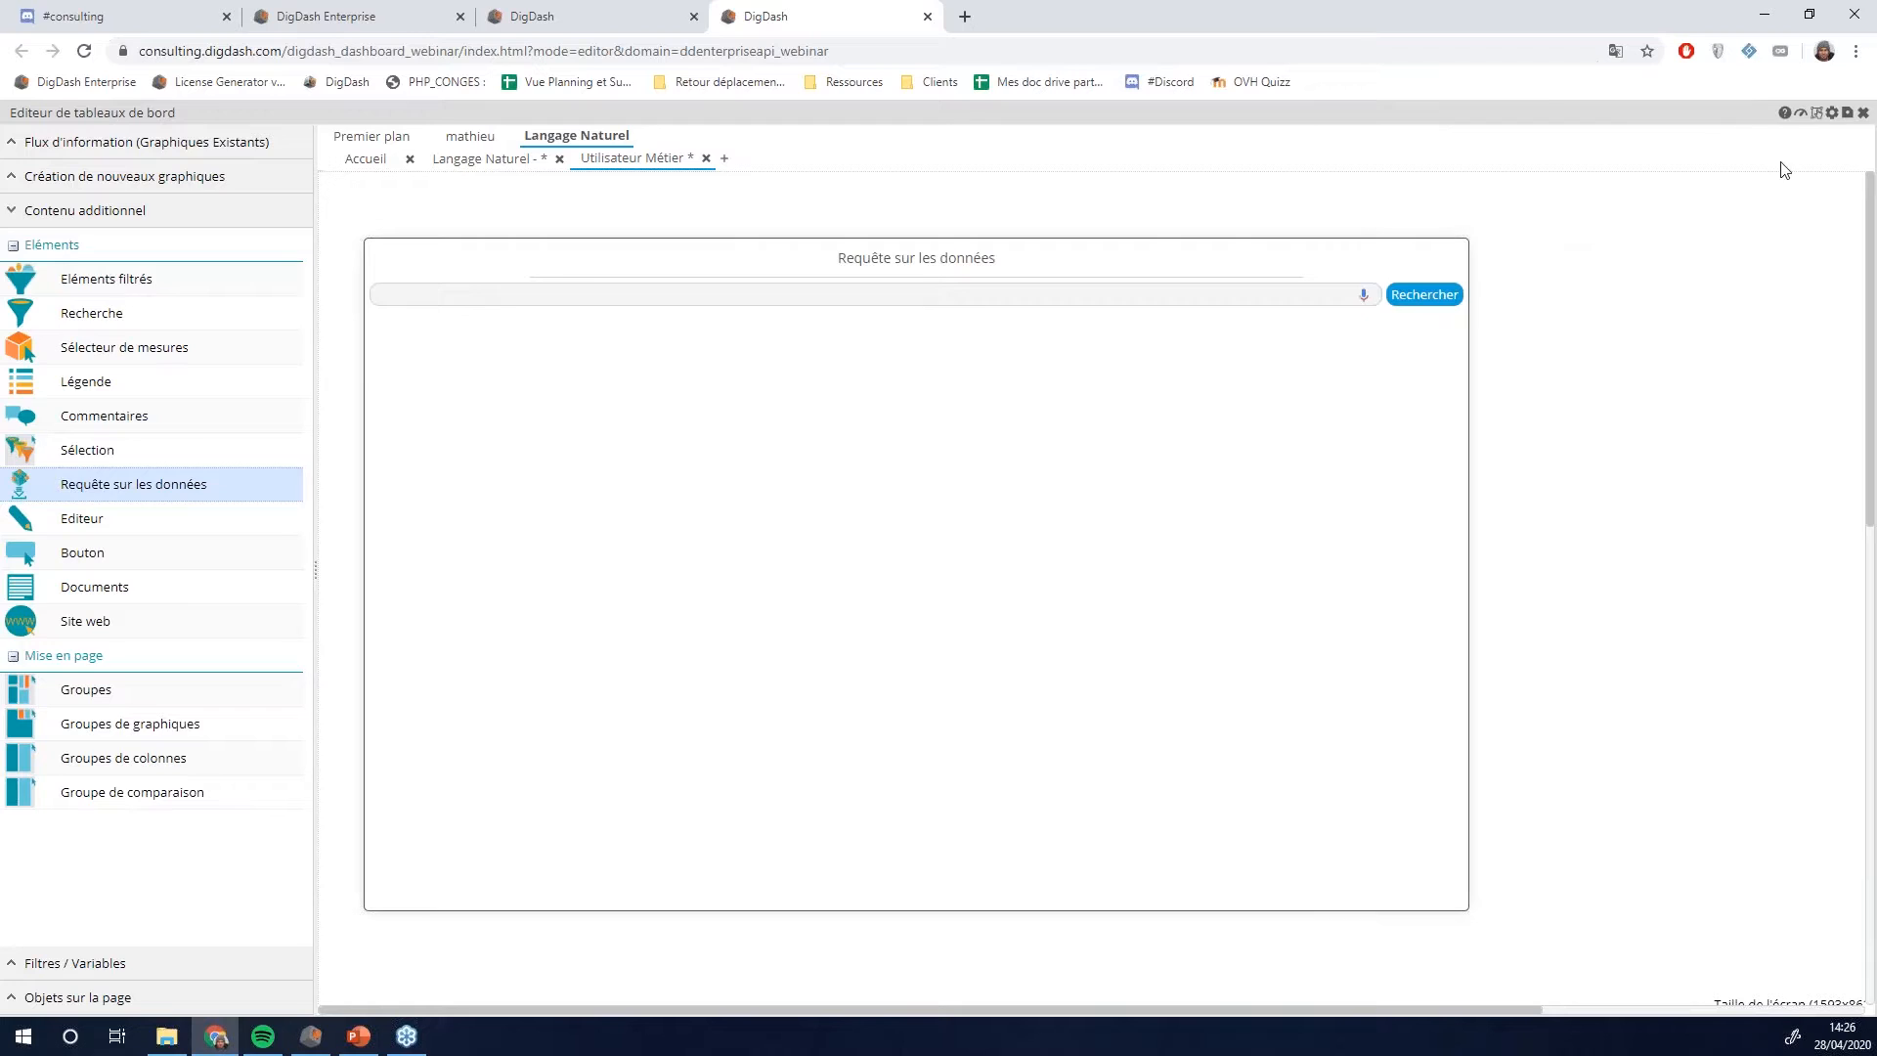
click(1797, 116)
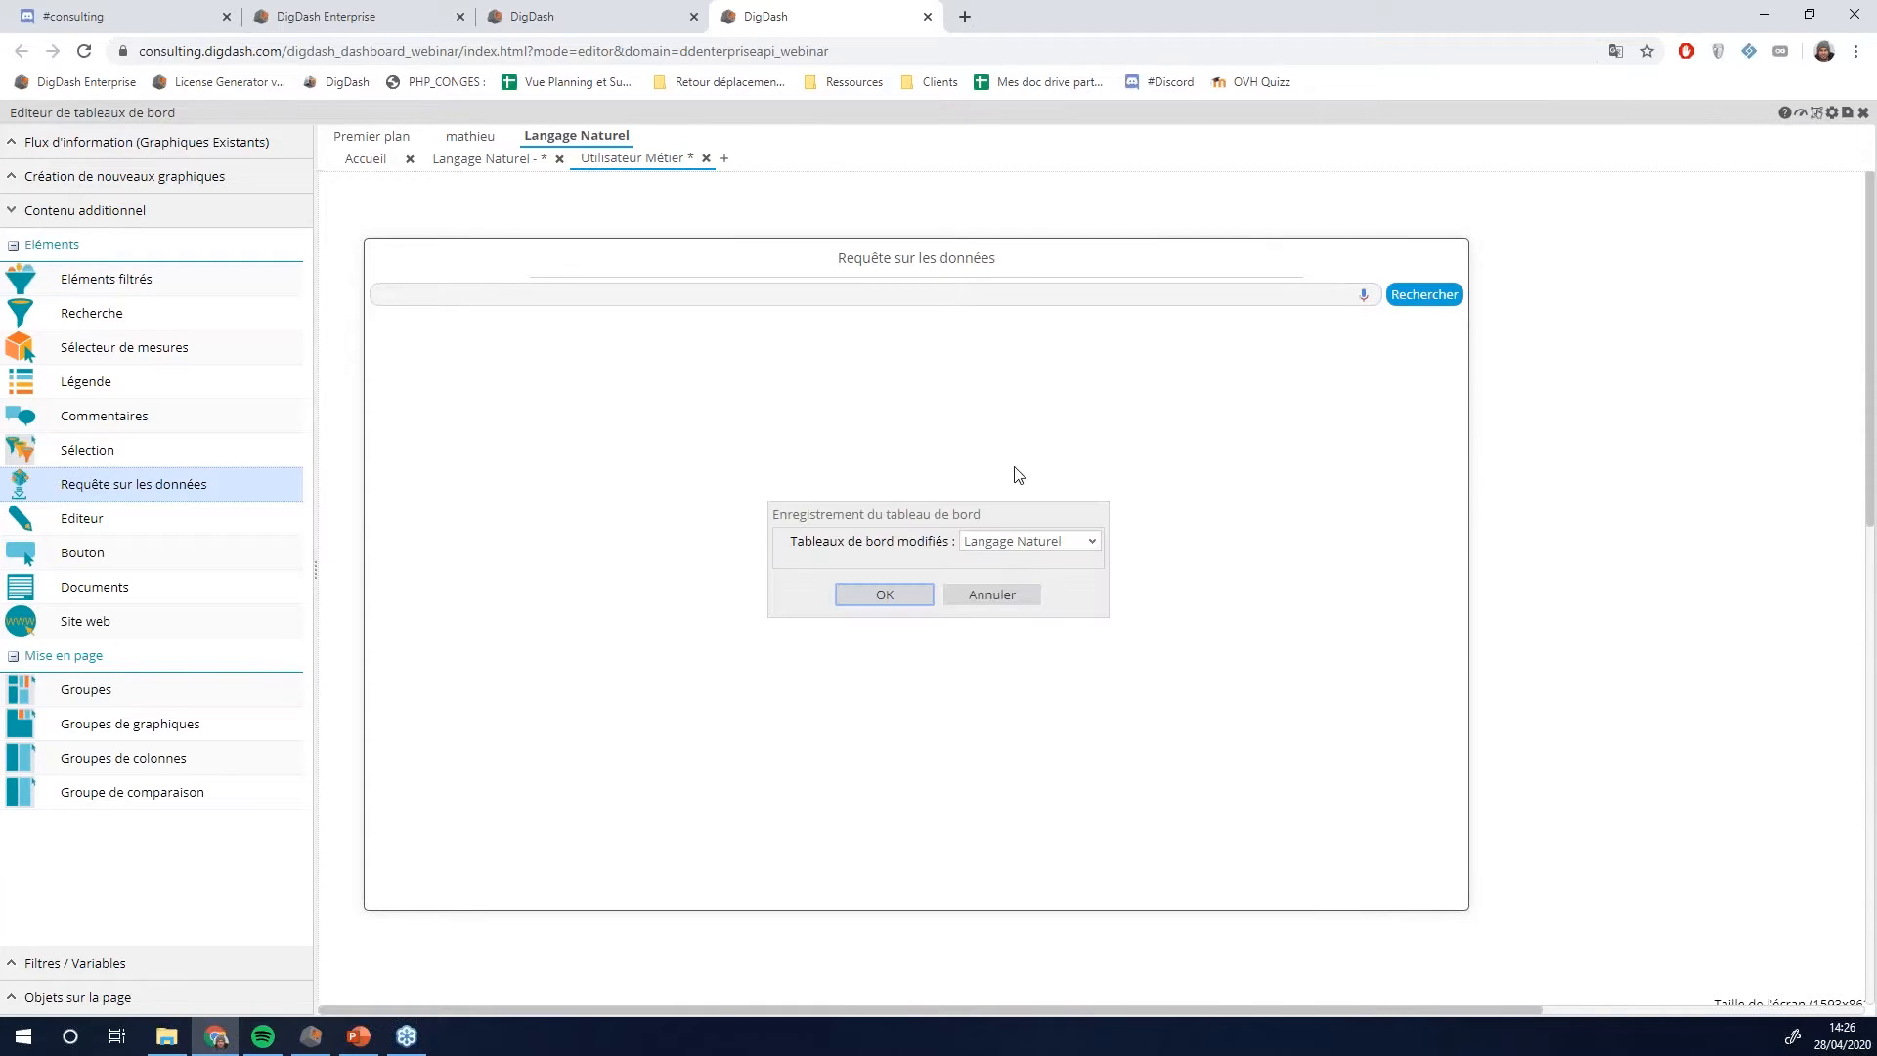
click(882, 594)
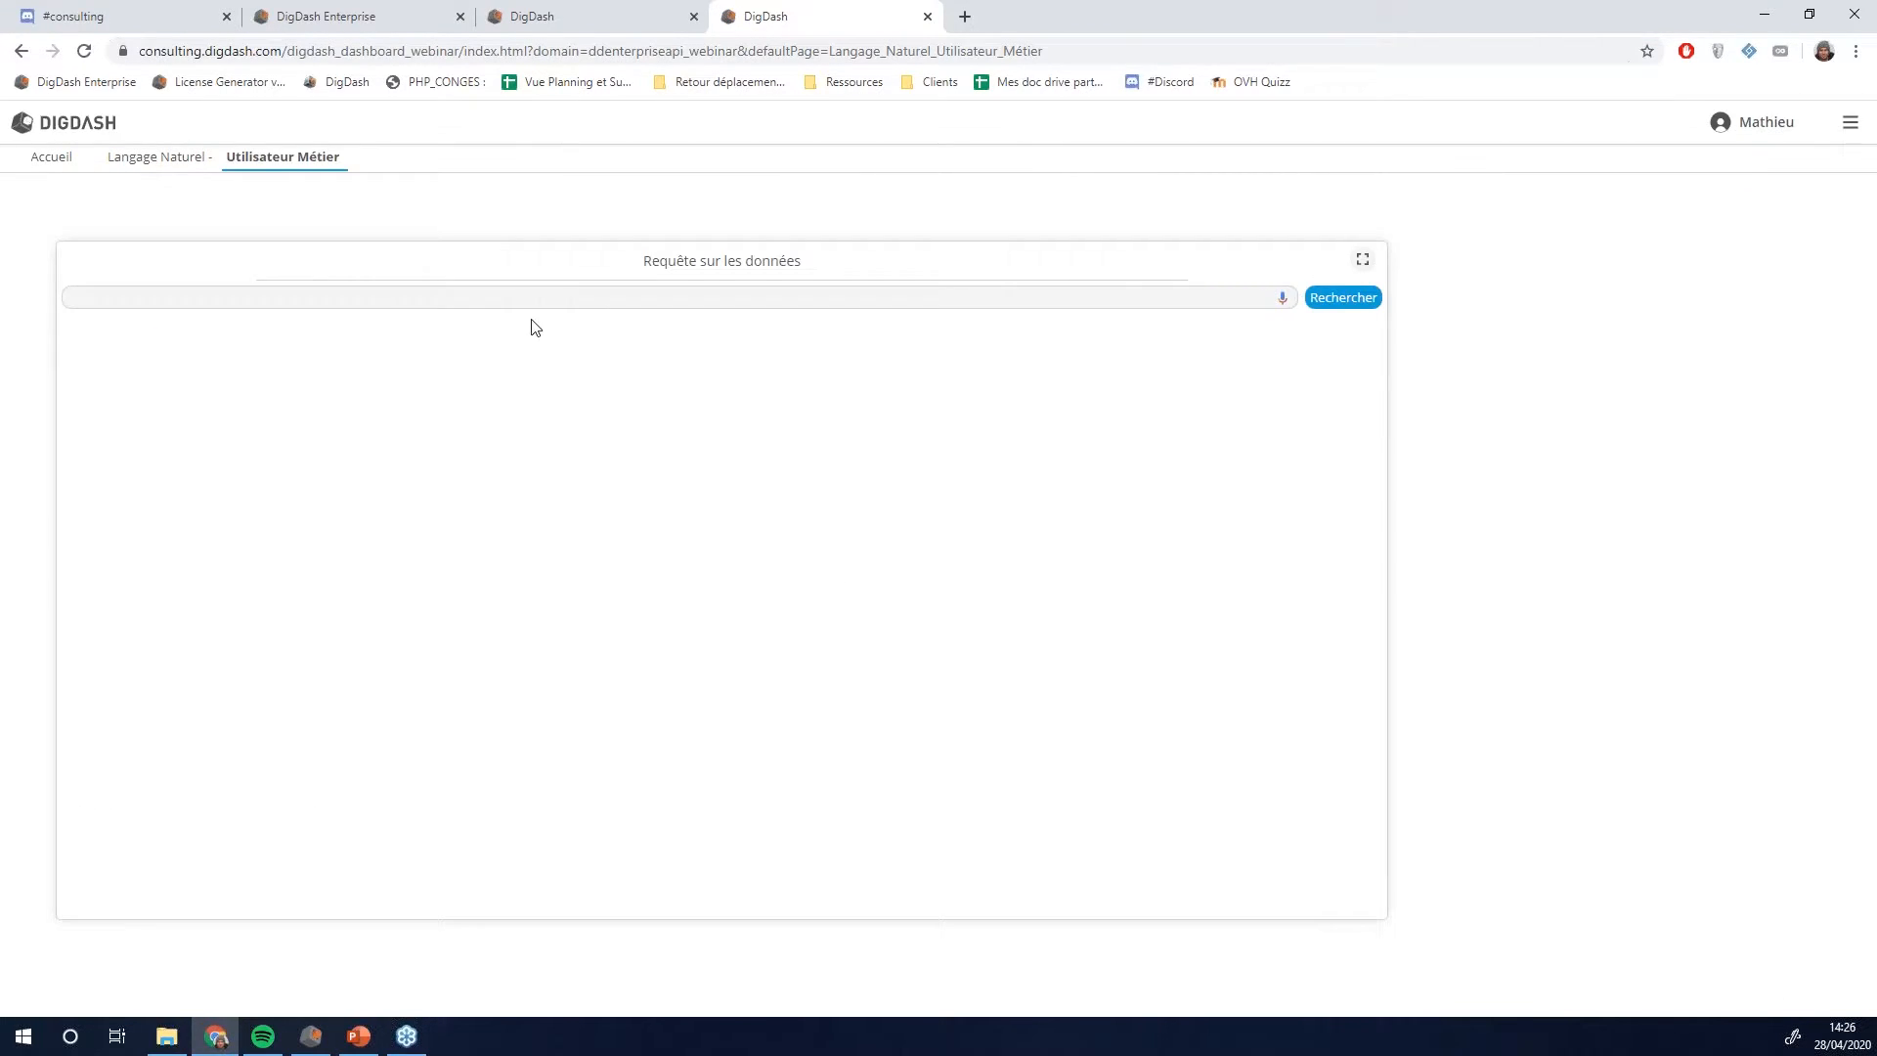
- Review the Accueil and Langage Naturel pages of the saved dashboard, then return to the Utilisateur Métier page
click(52, 161)
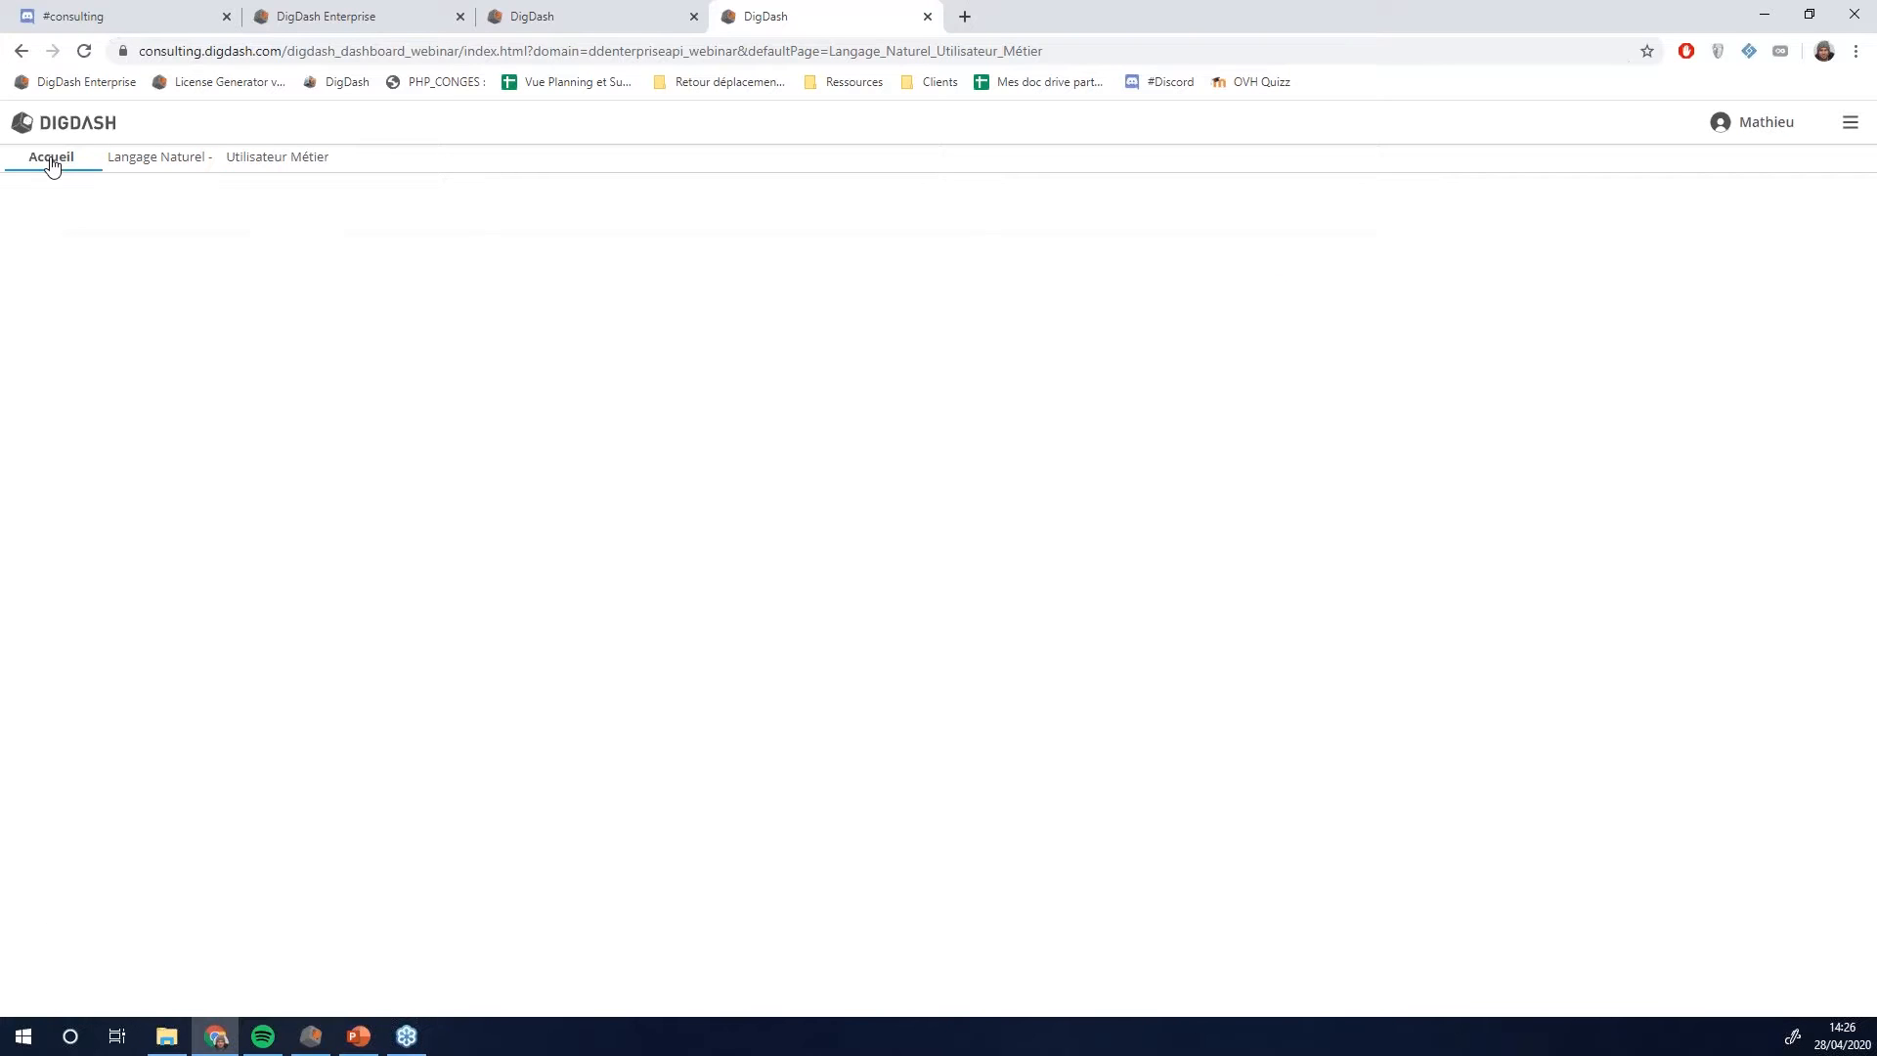
click(138, 162)
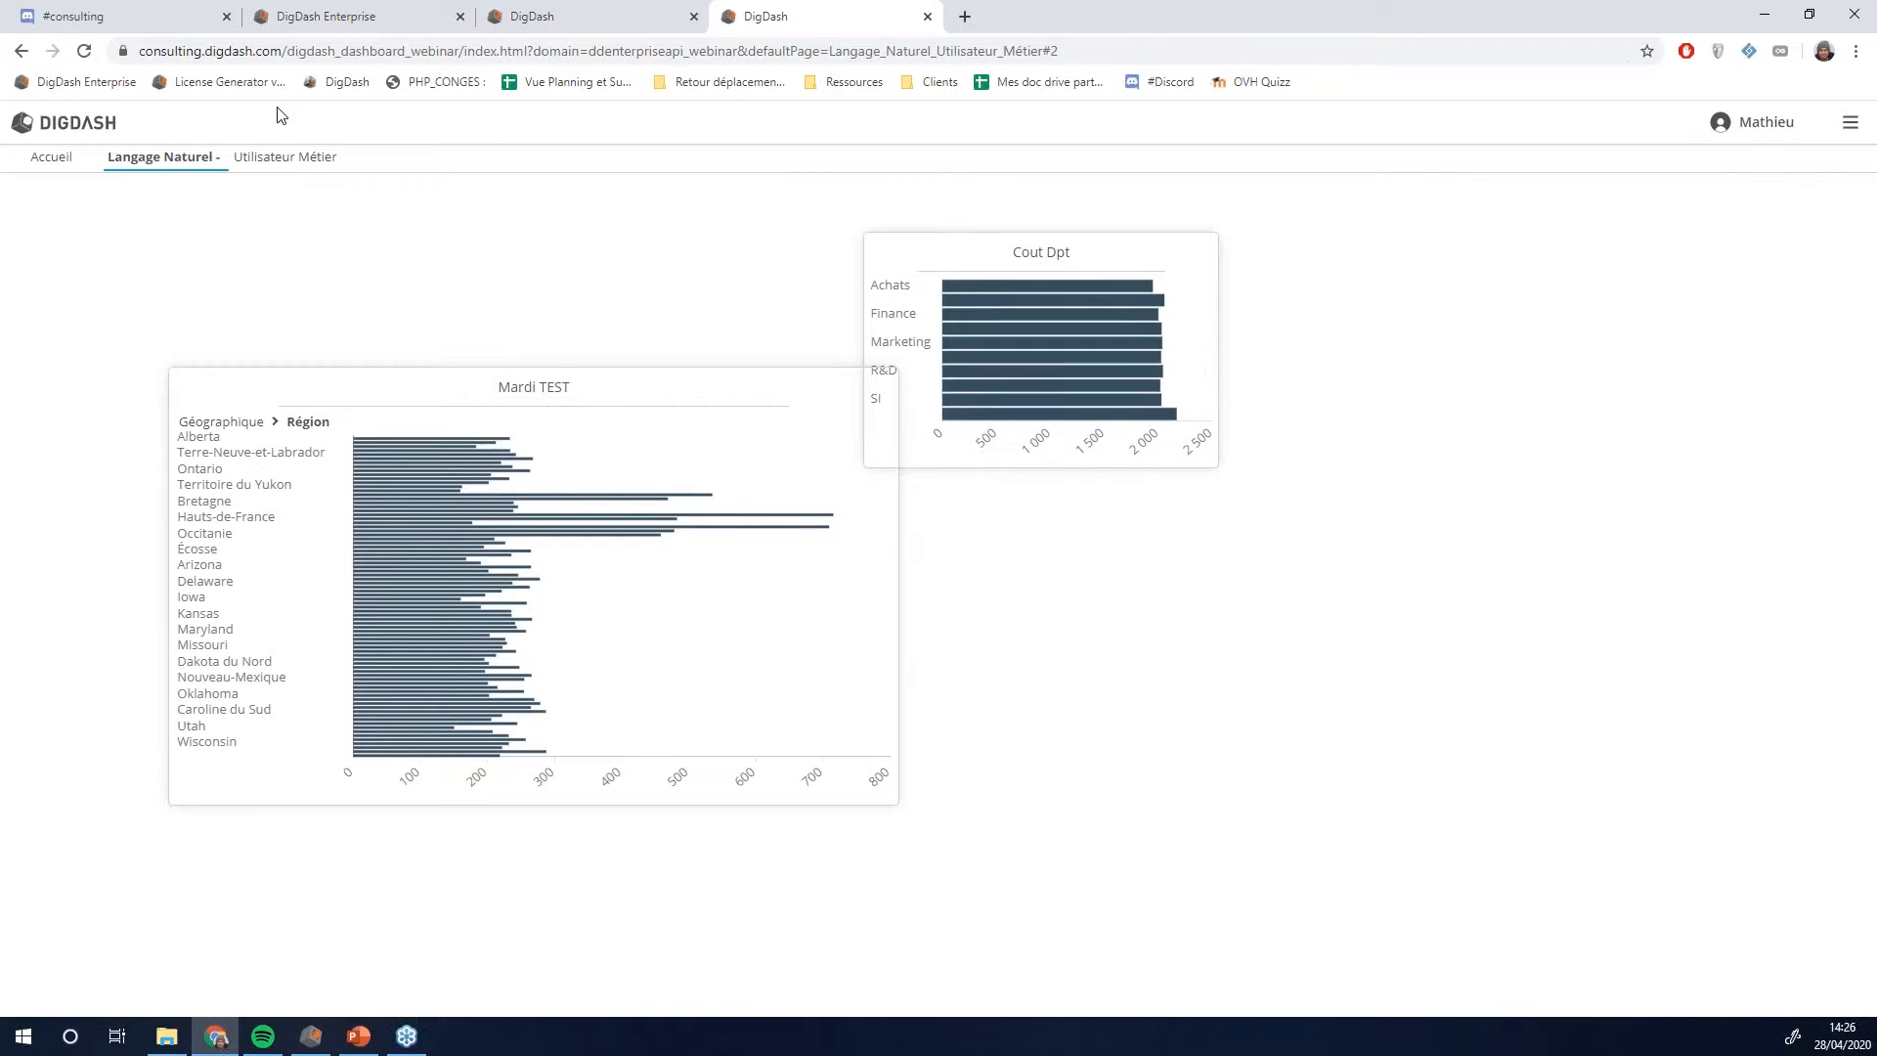
click(284, 156)
click(508, 295)
click(303, 242)
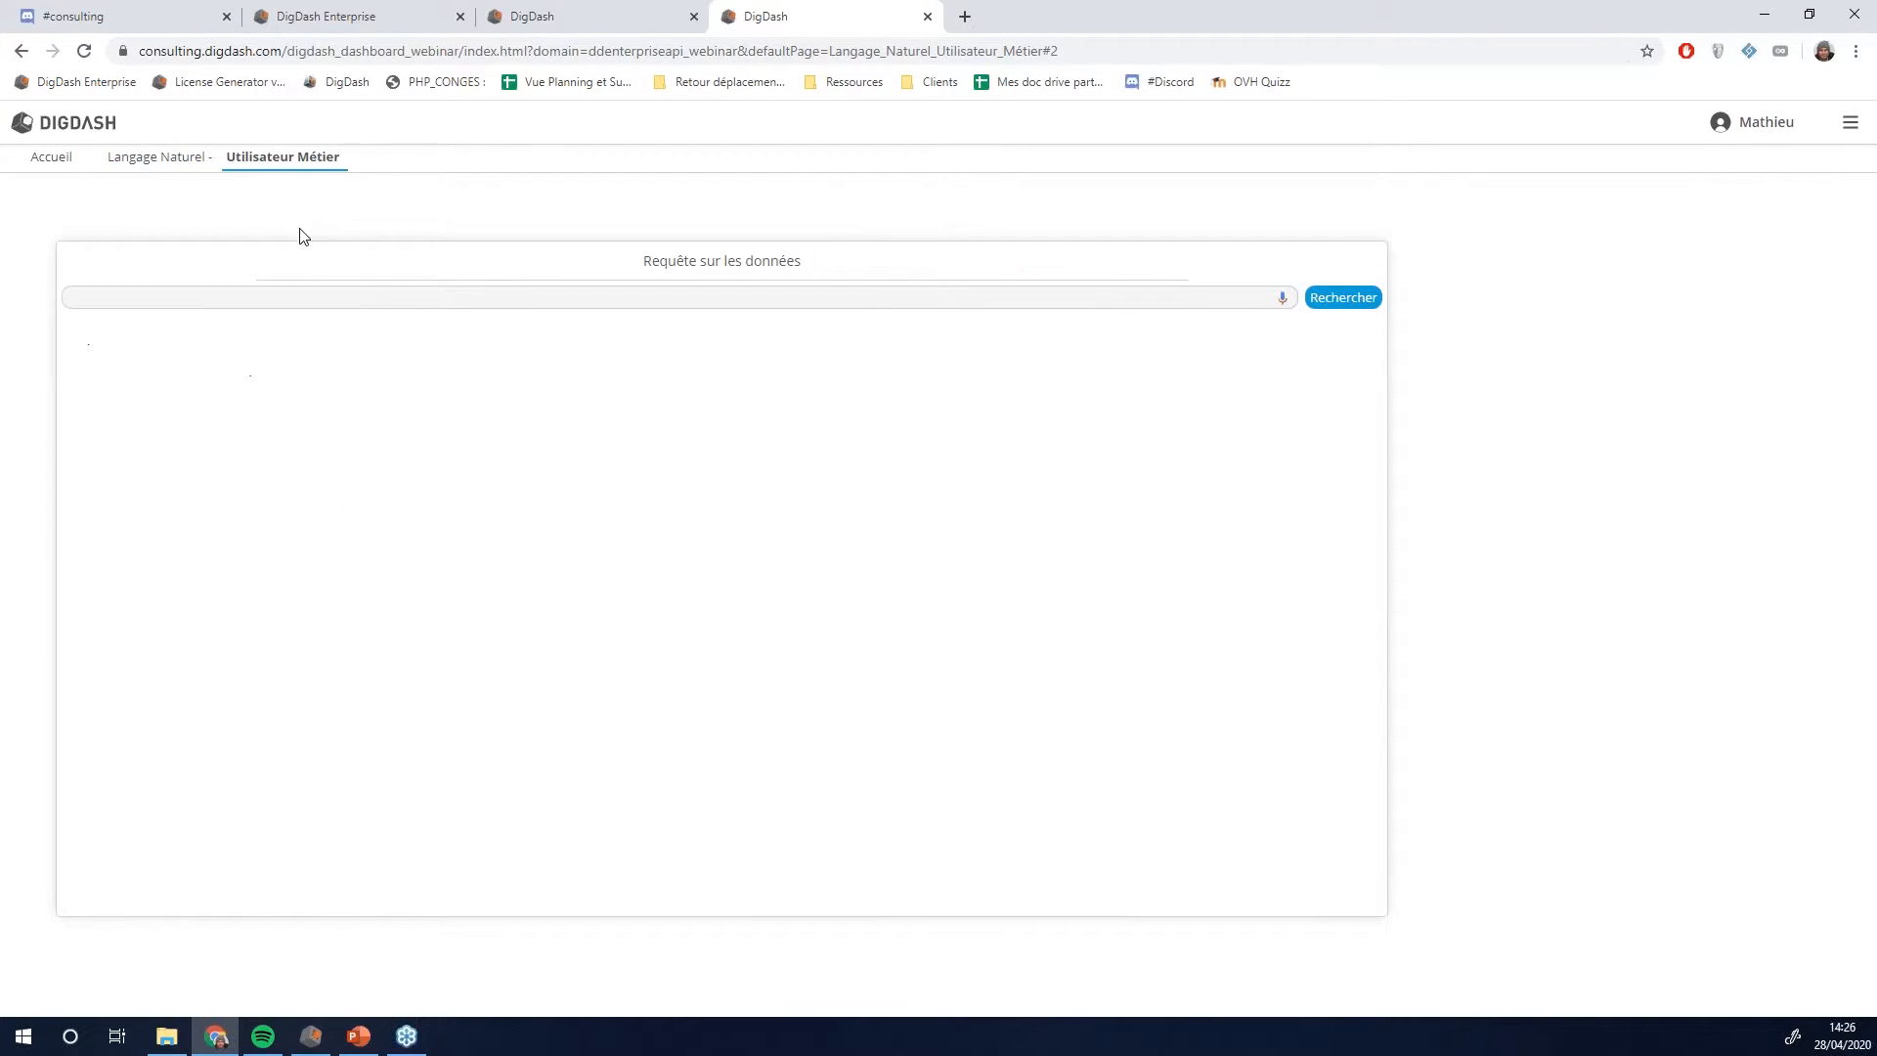
- Query the data for "Cout par departement" on the Utilisateur Métier page and open the first suggested bar chart
click(330, 296)
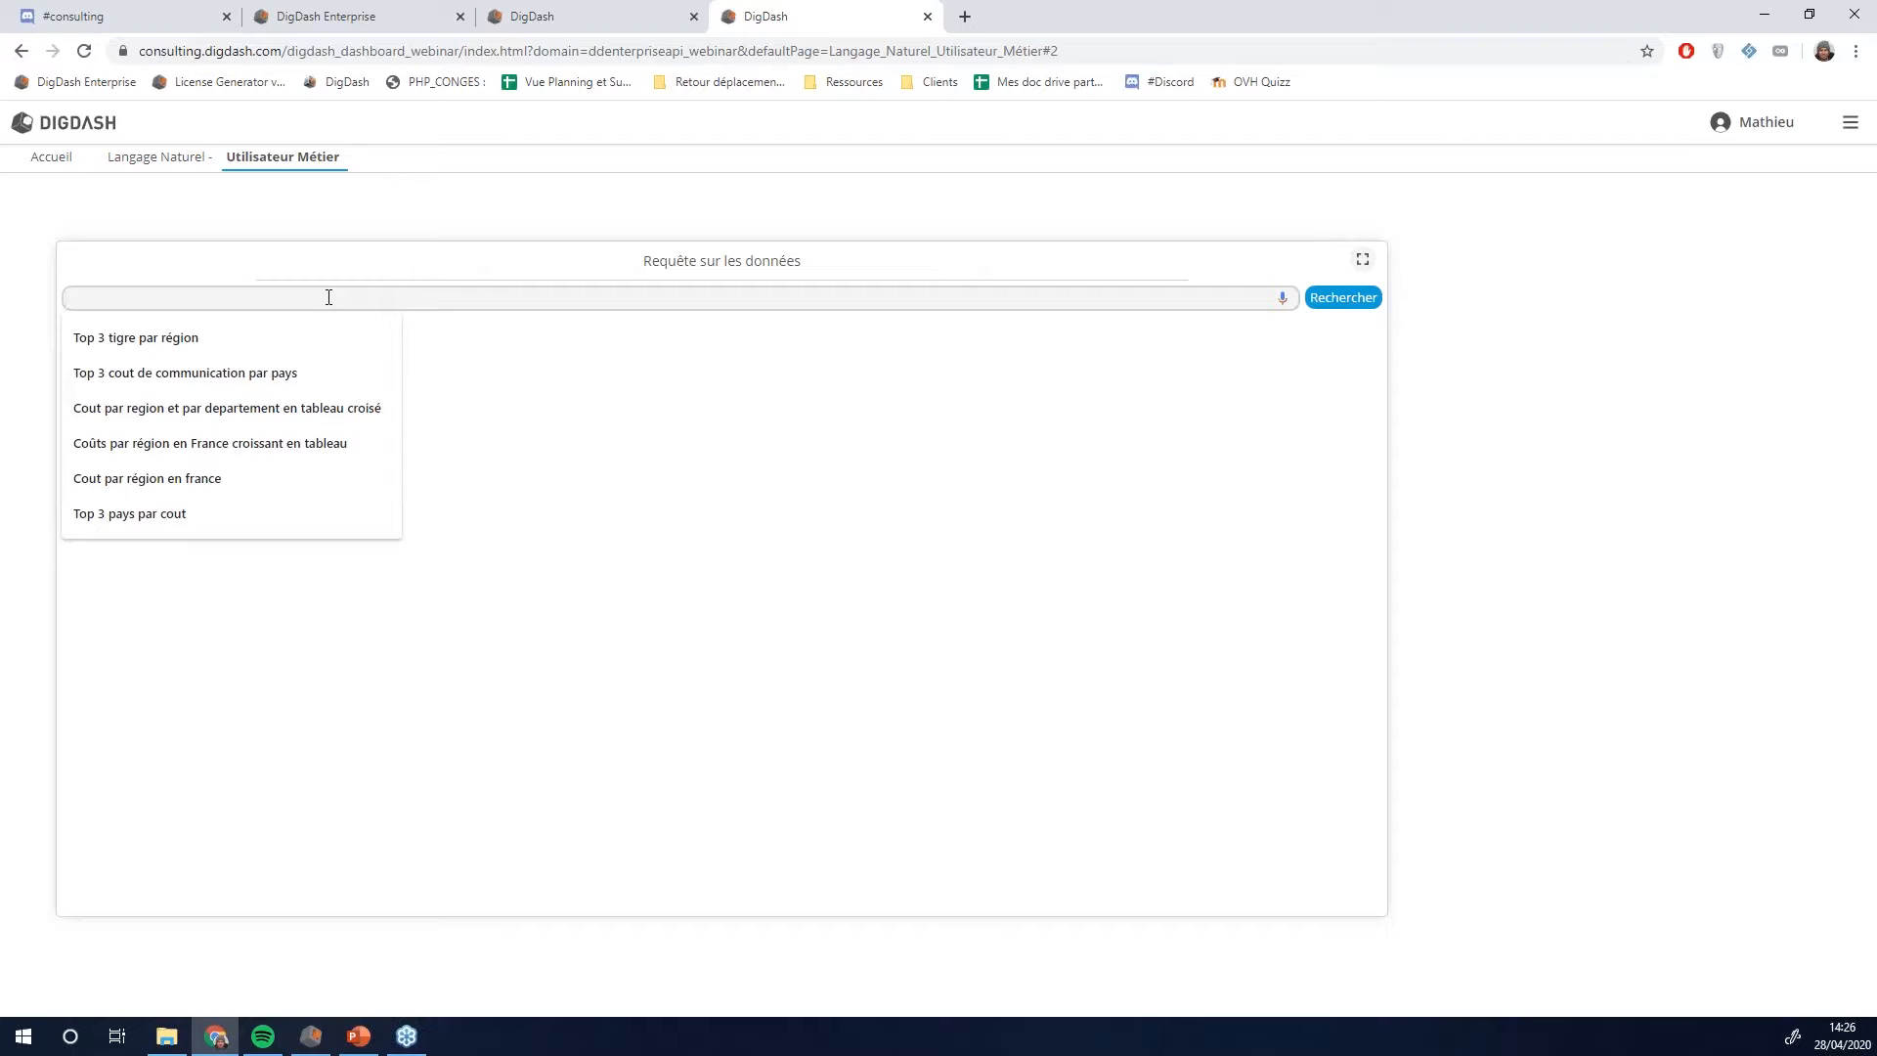
text(Cout par)
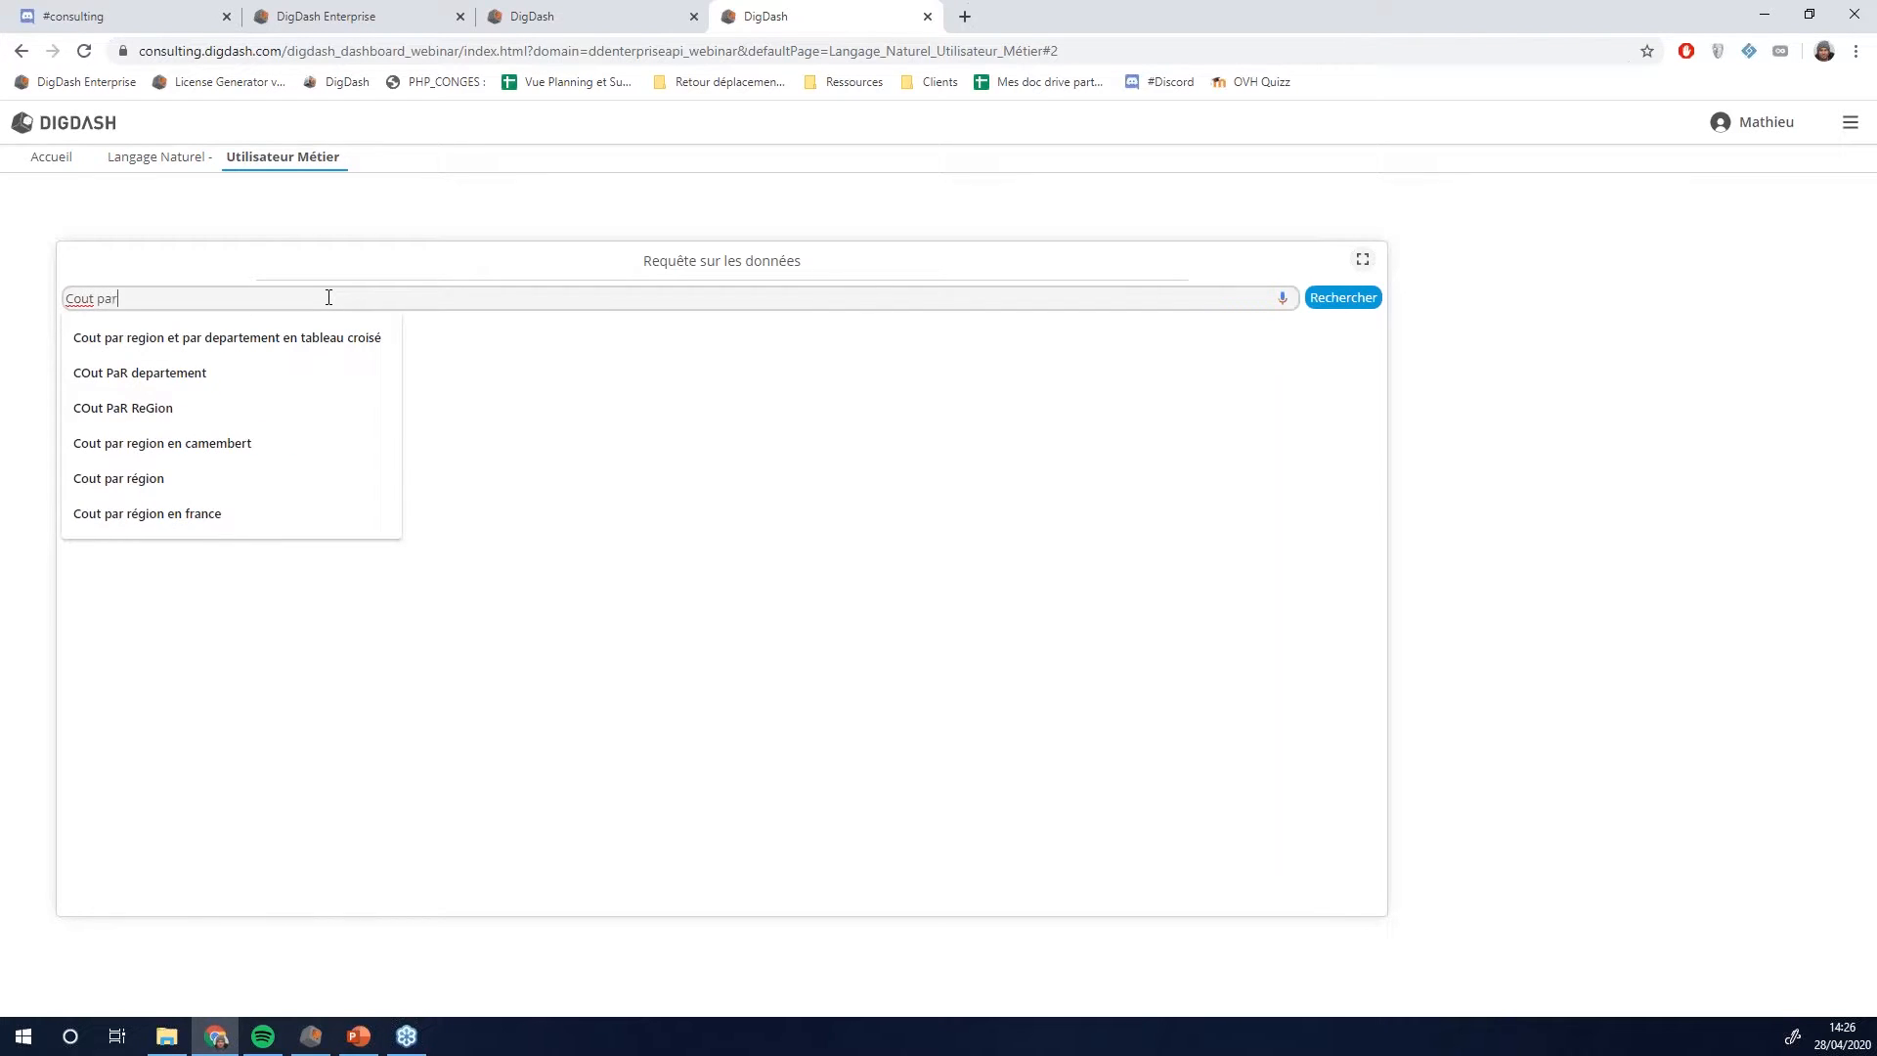
text( departement)
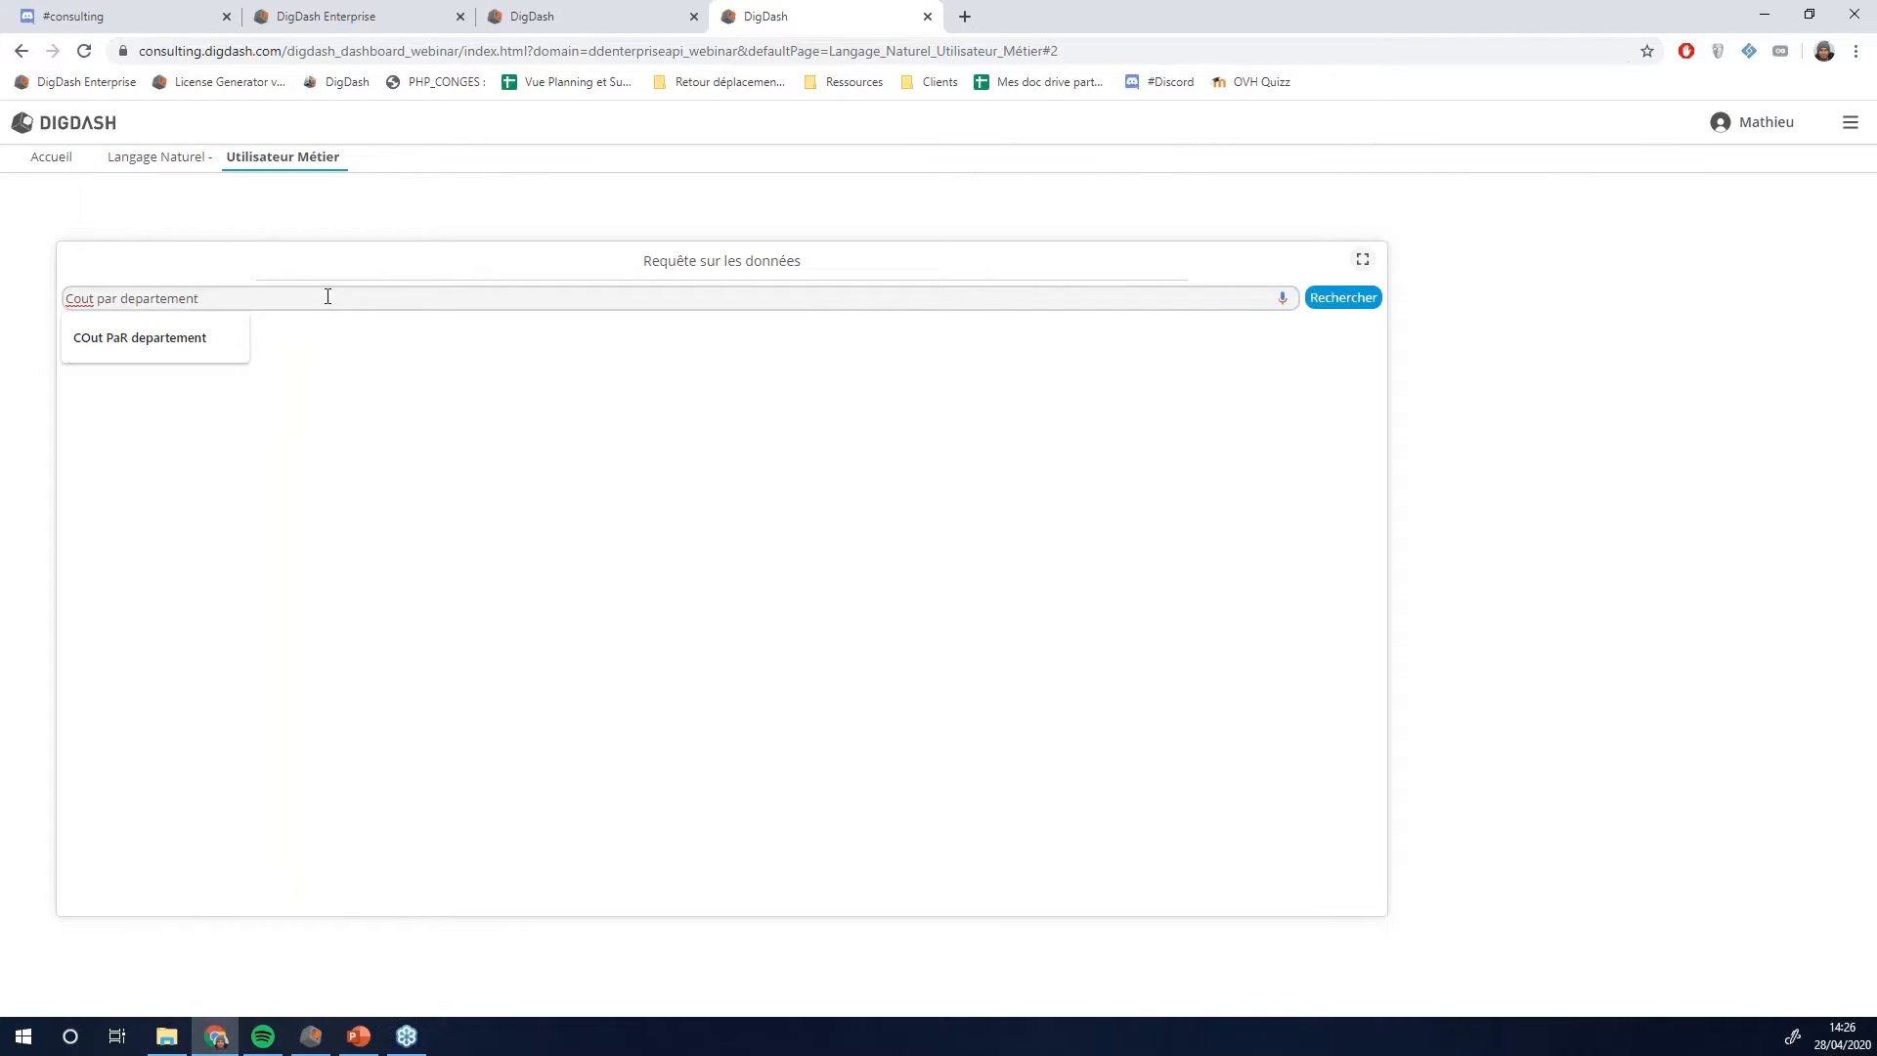
click(1318, 301)
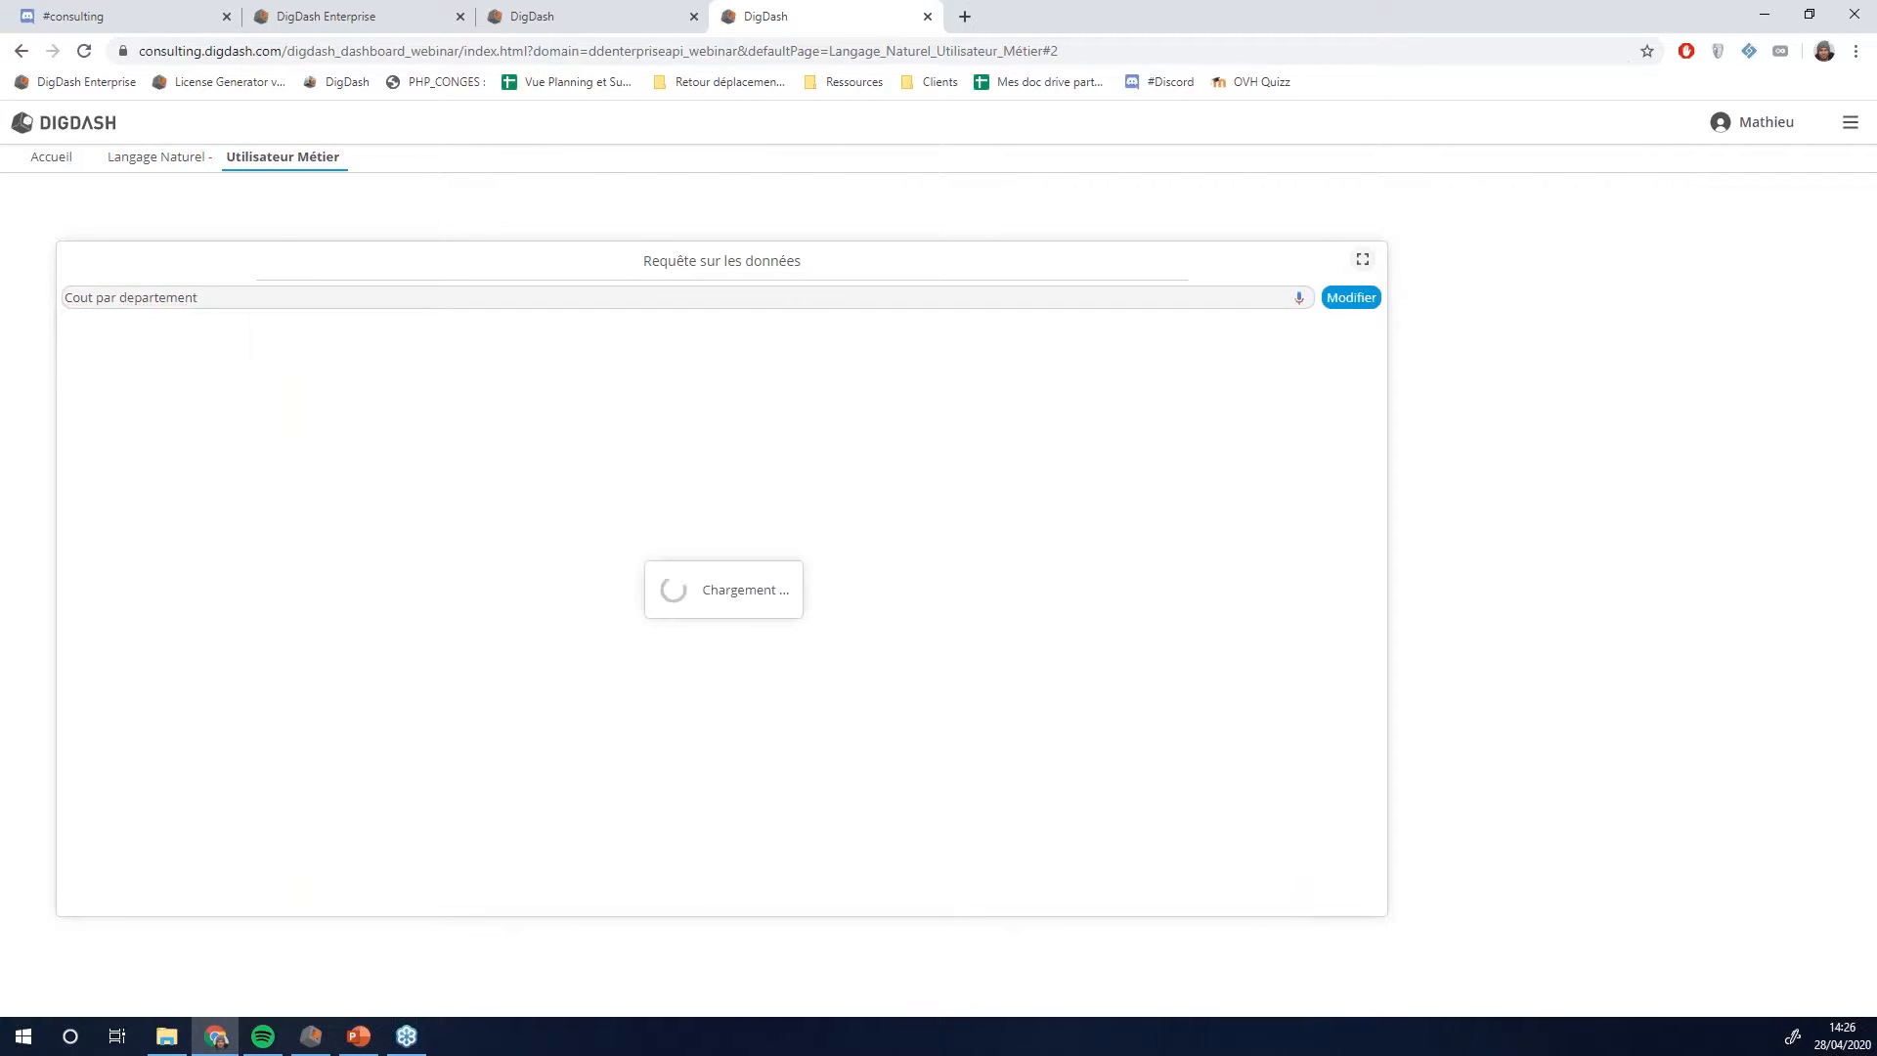
click(301, 337)
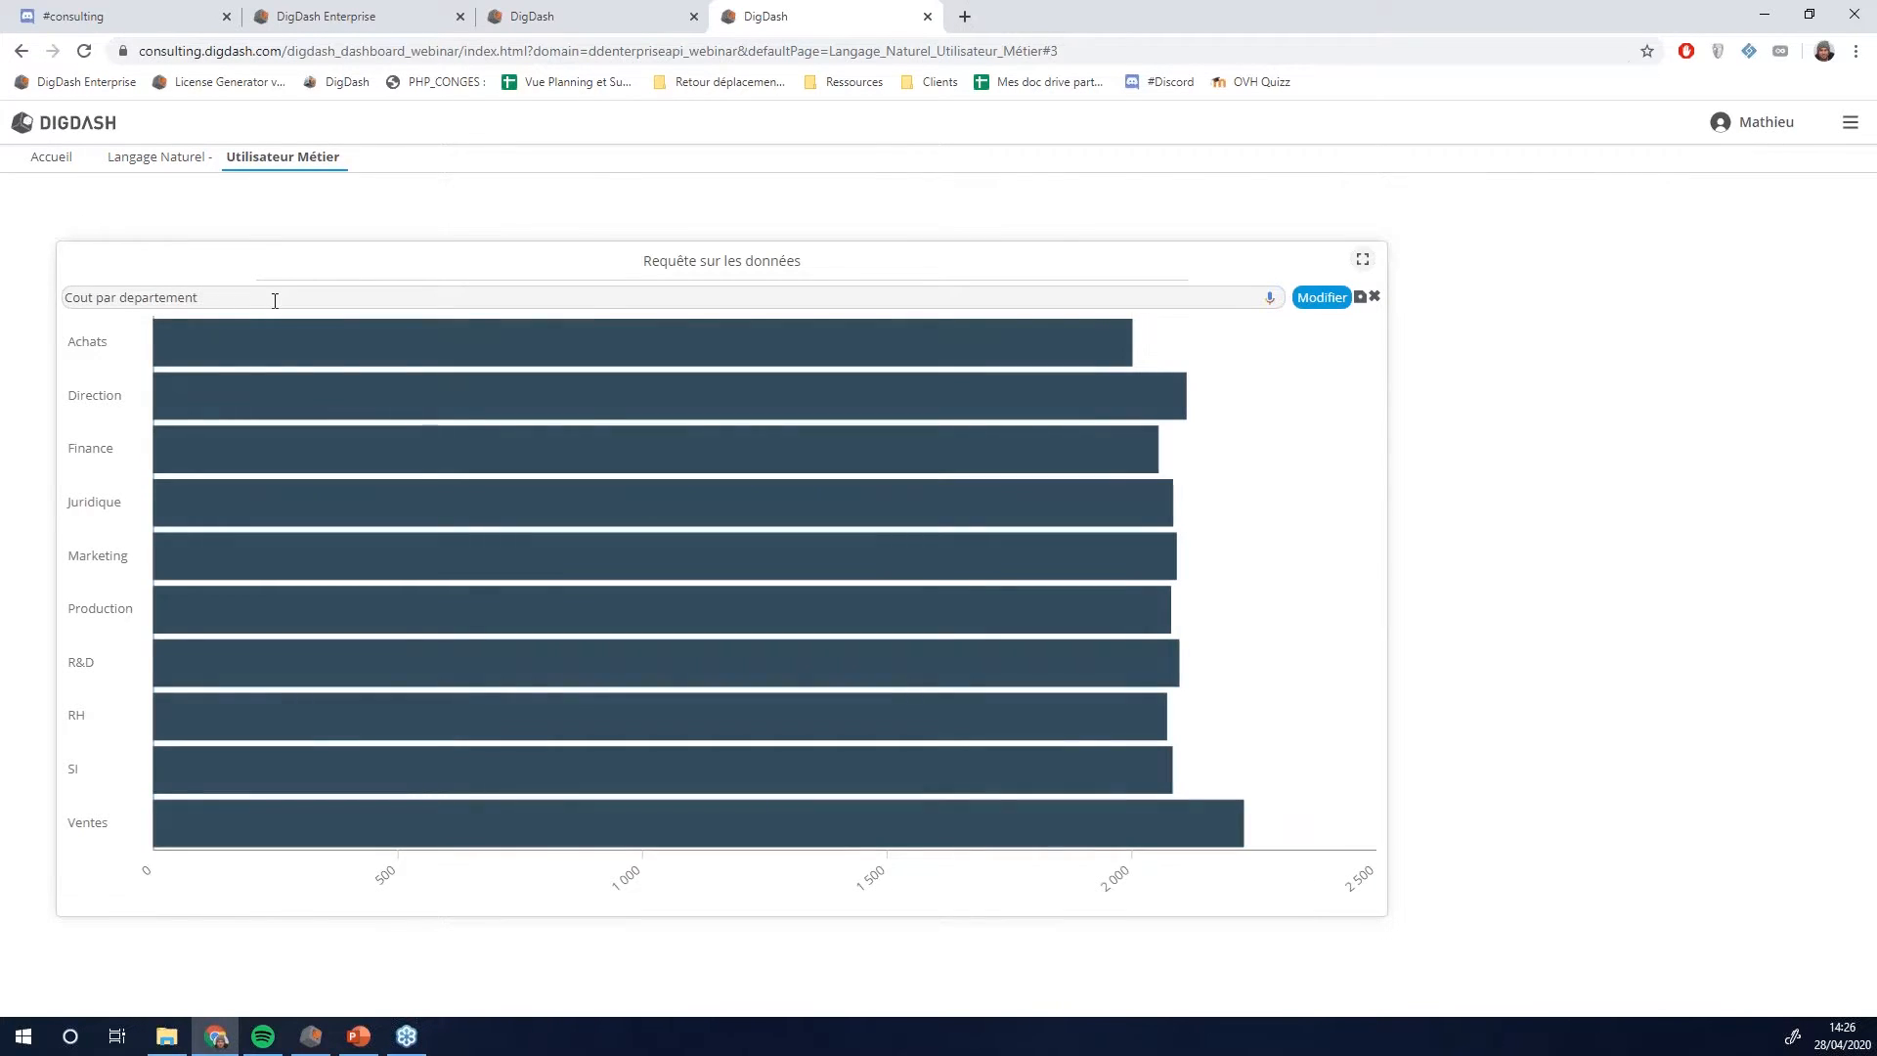
- Switch to the PowerPoint presentation showing the slide "Cas 2 : Générer un graphique à la volée"
triple_click(210, 297)
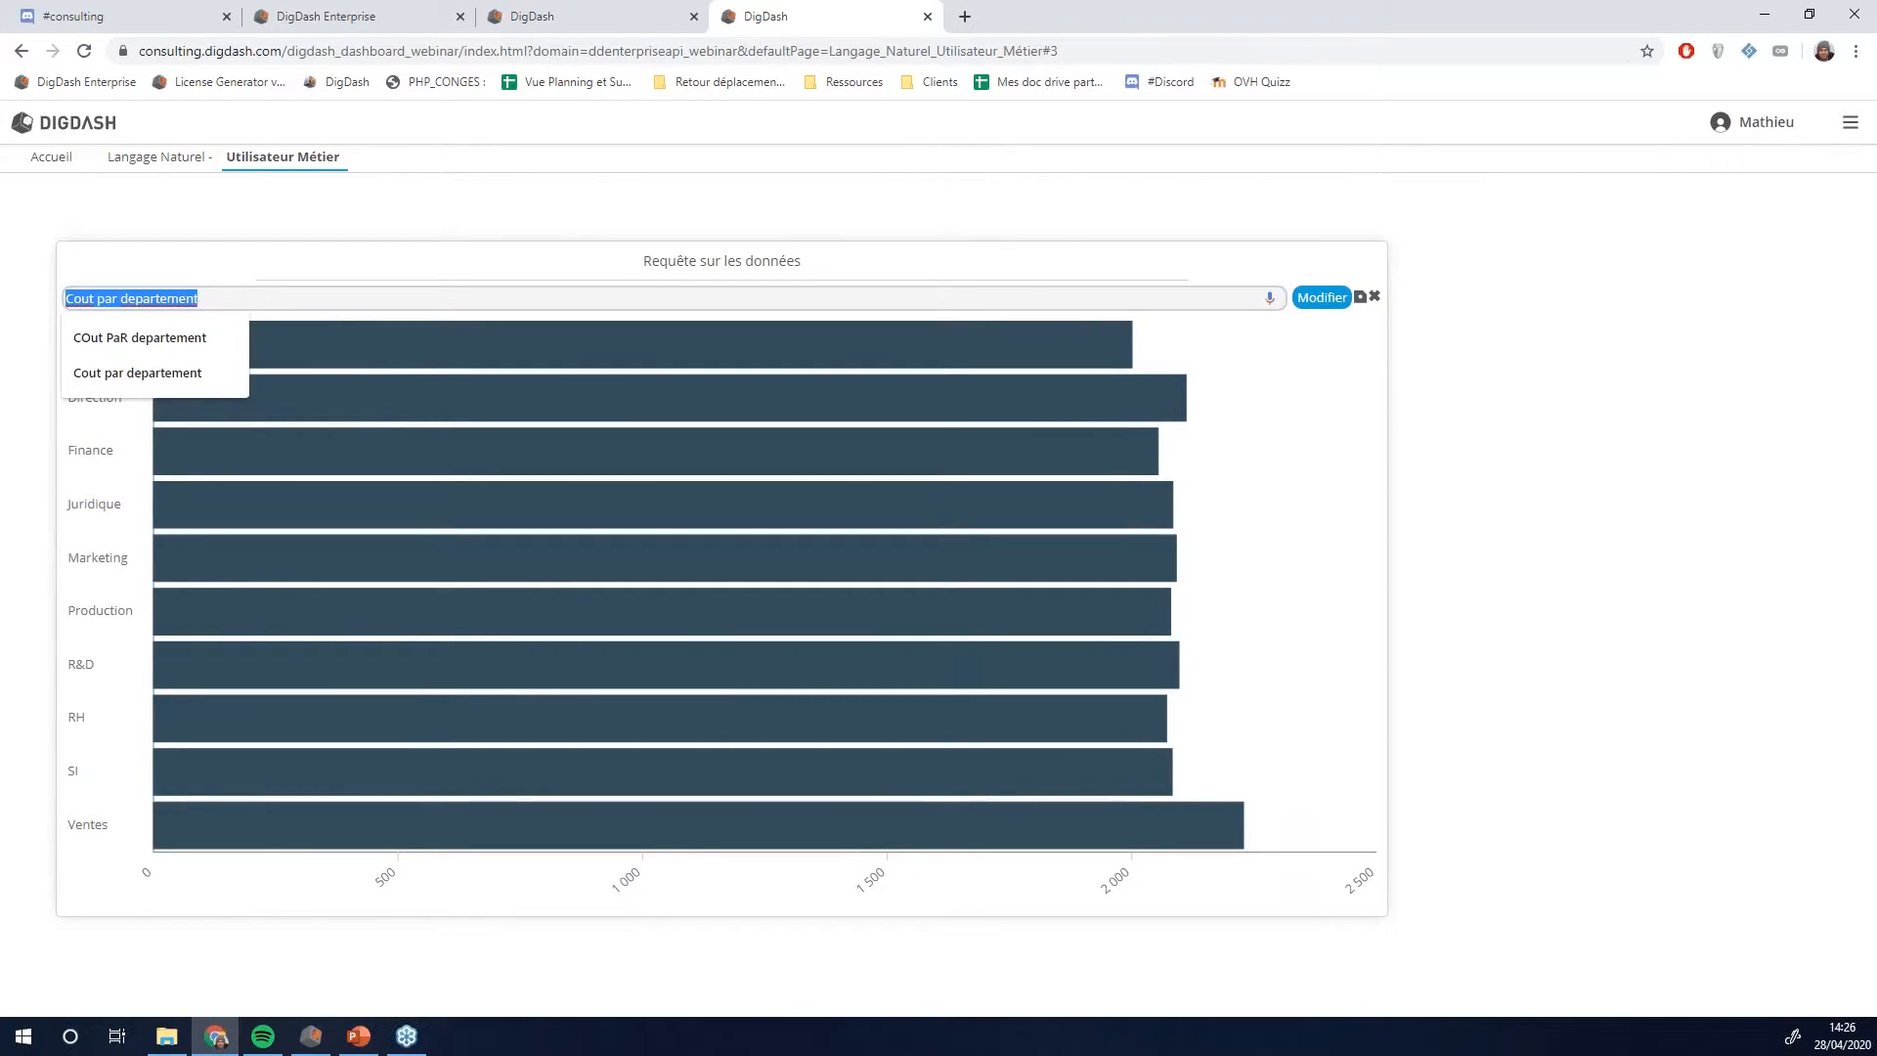
key(alt+Tab)
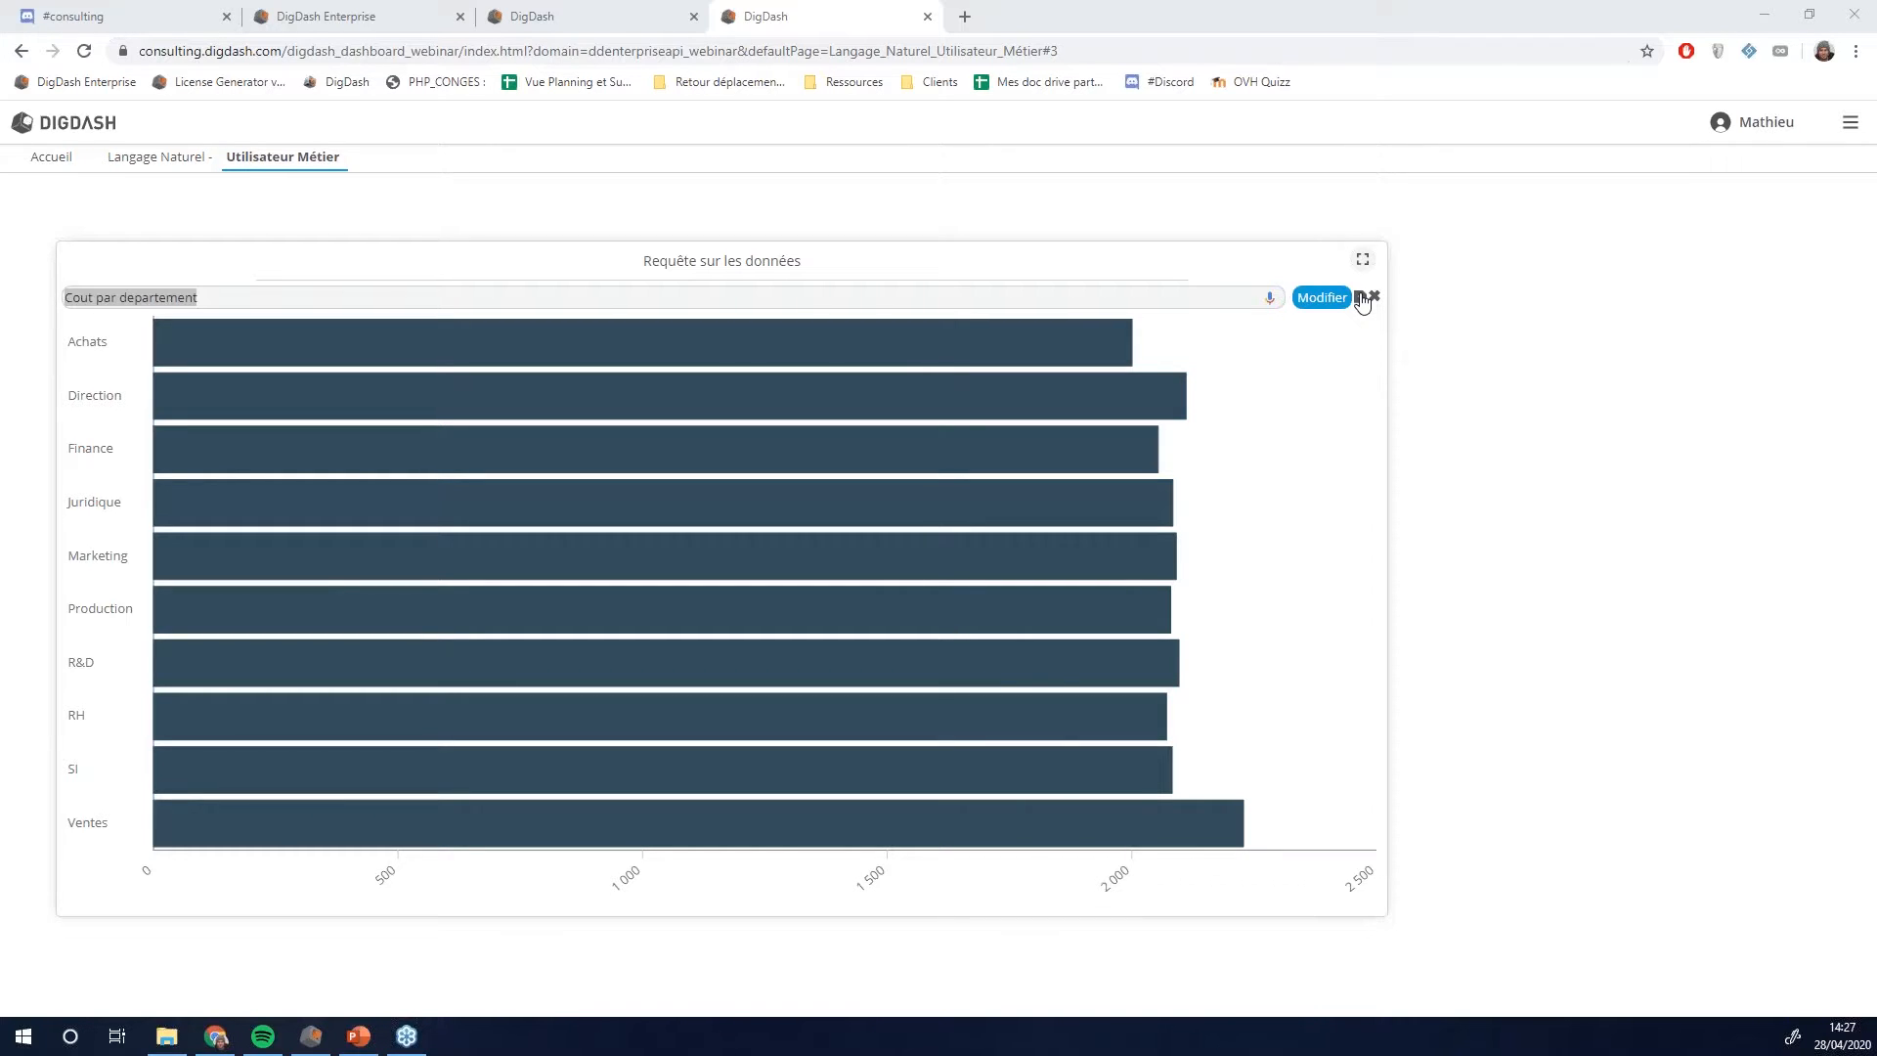
click(261, 301)
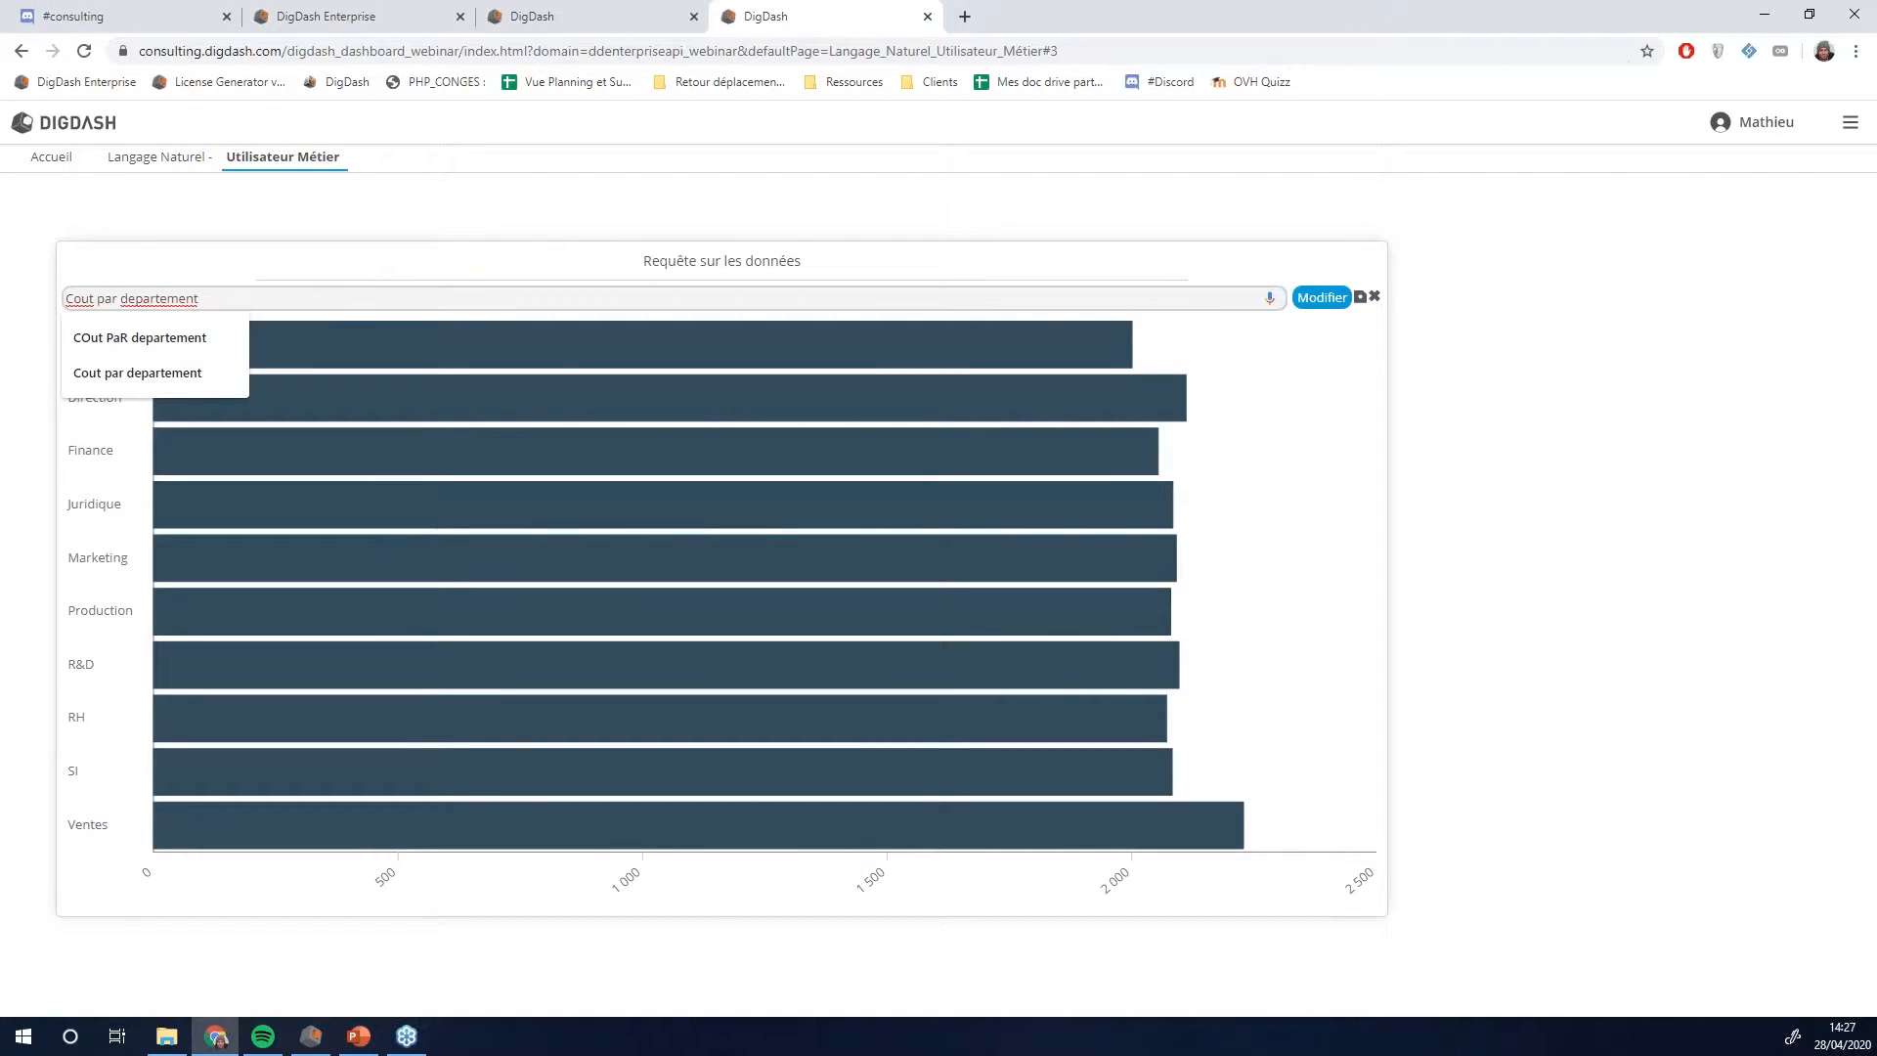
key(alt+Tab)
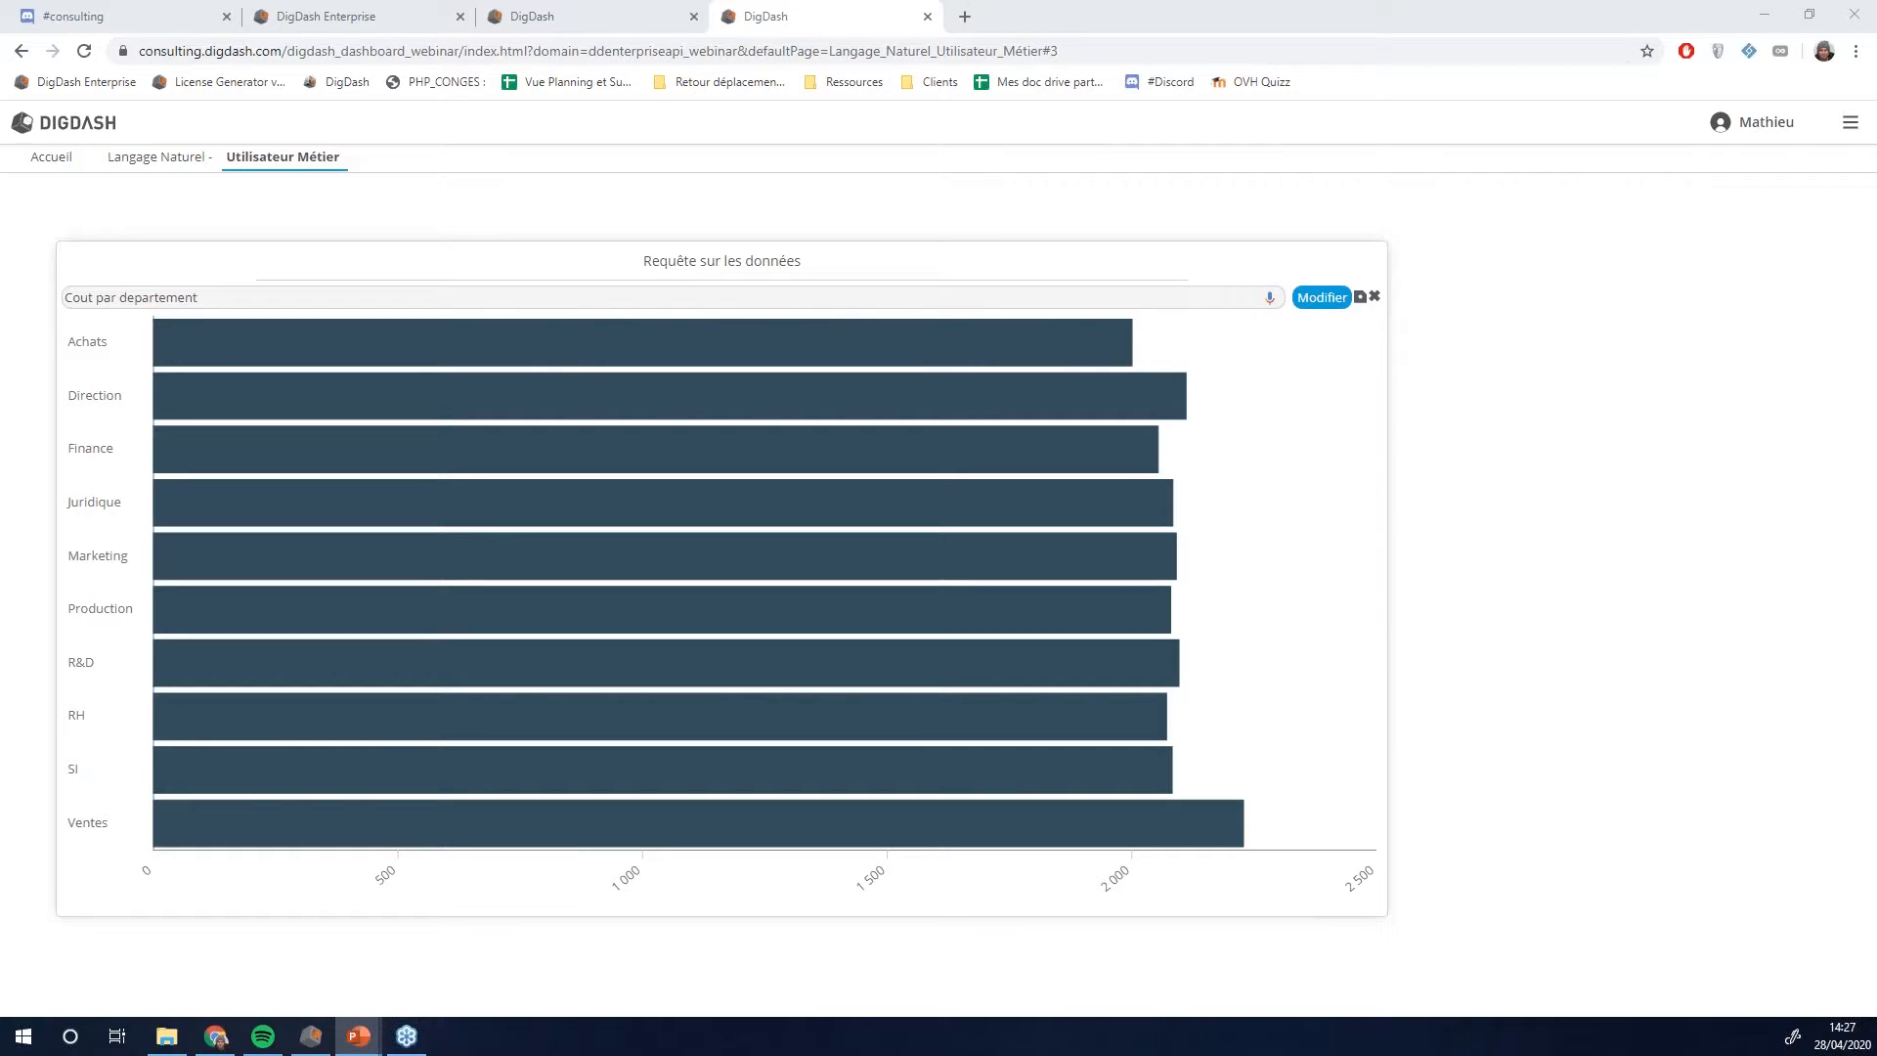
key(alt+Tab)
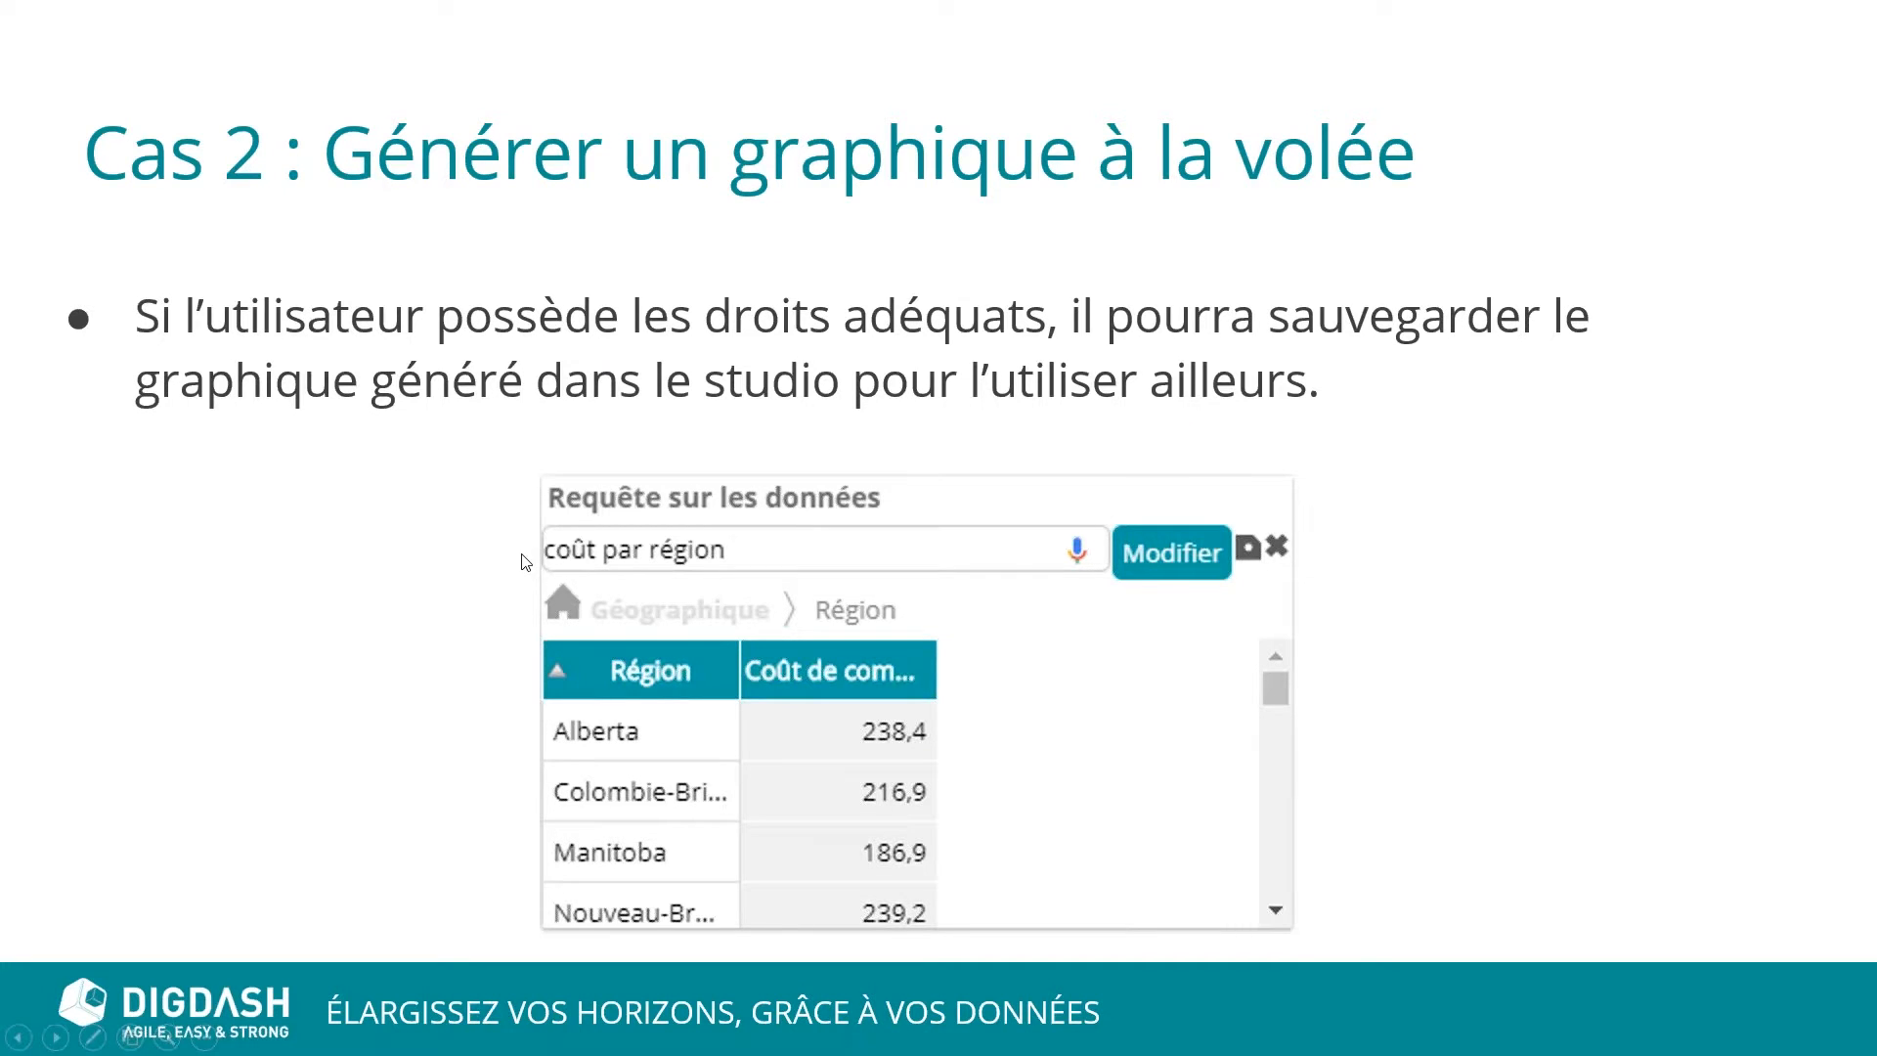
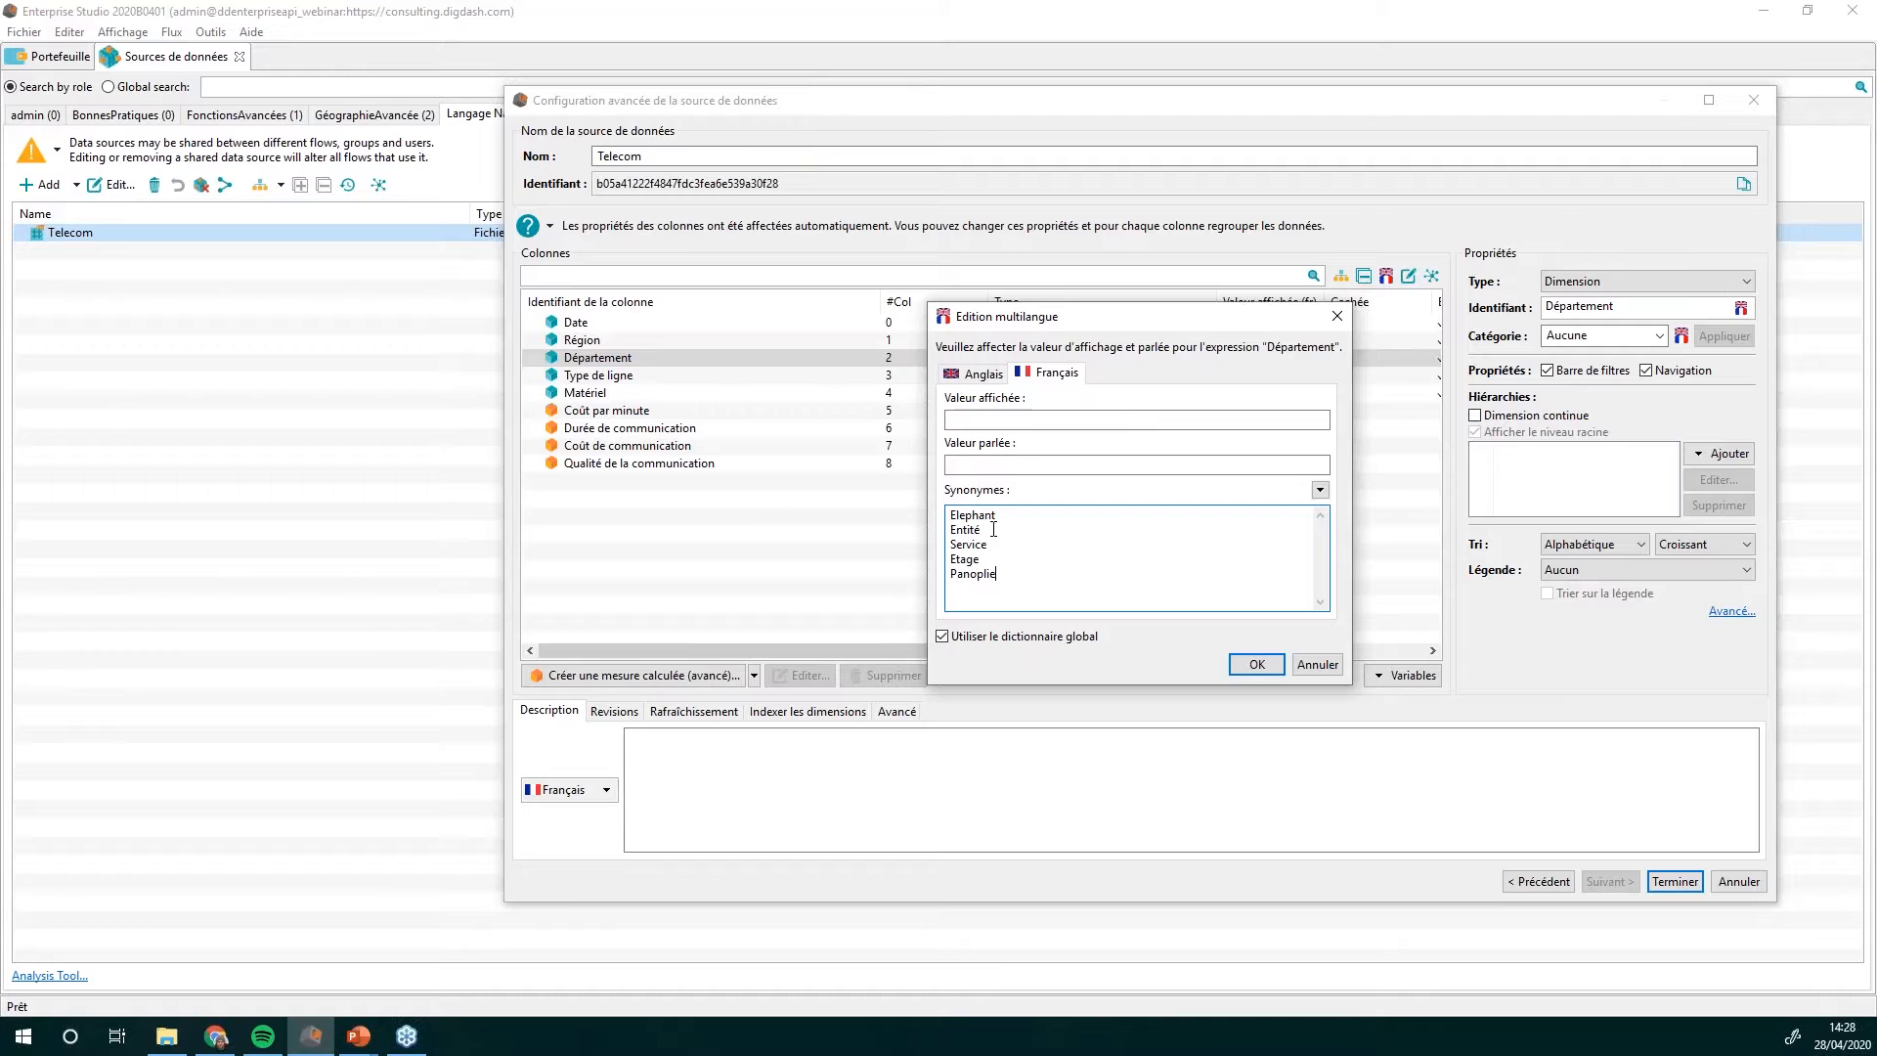
- Confirm the Département synonyms and give the Coût de communication measure the French synonyms "Tigre" and "Total"
click(1259, 665)
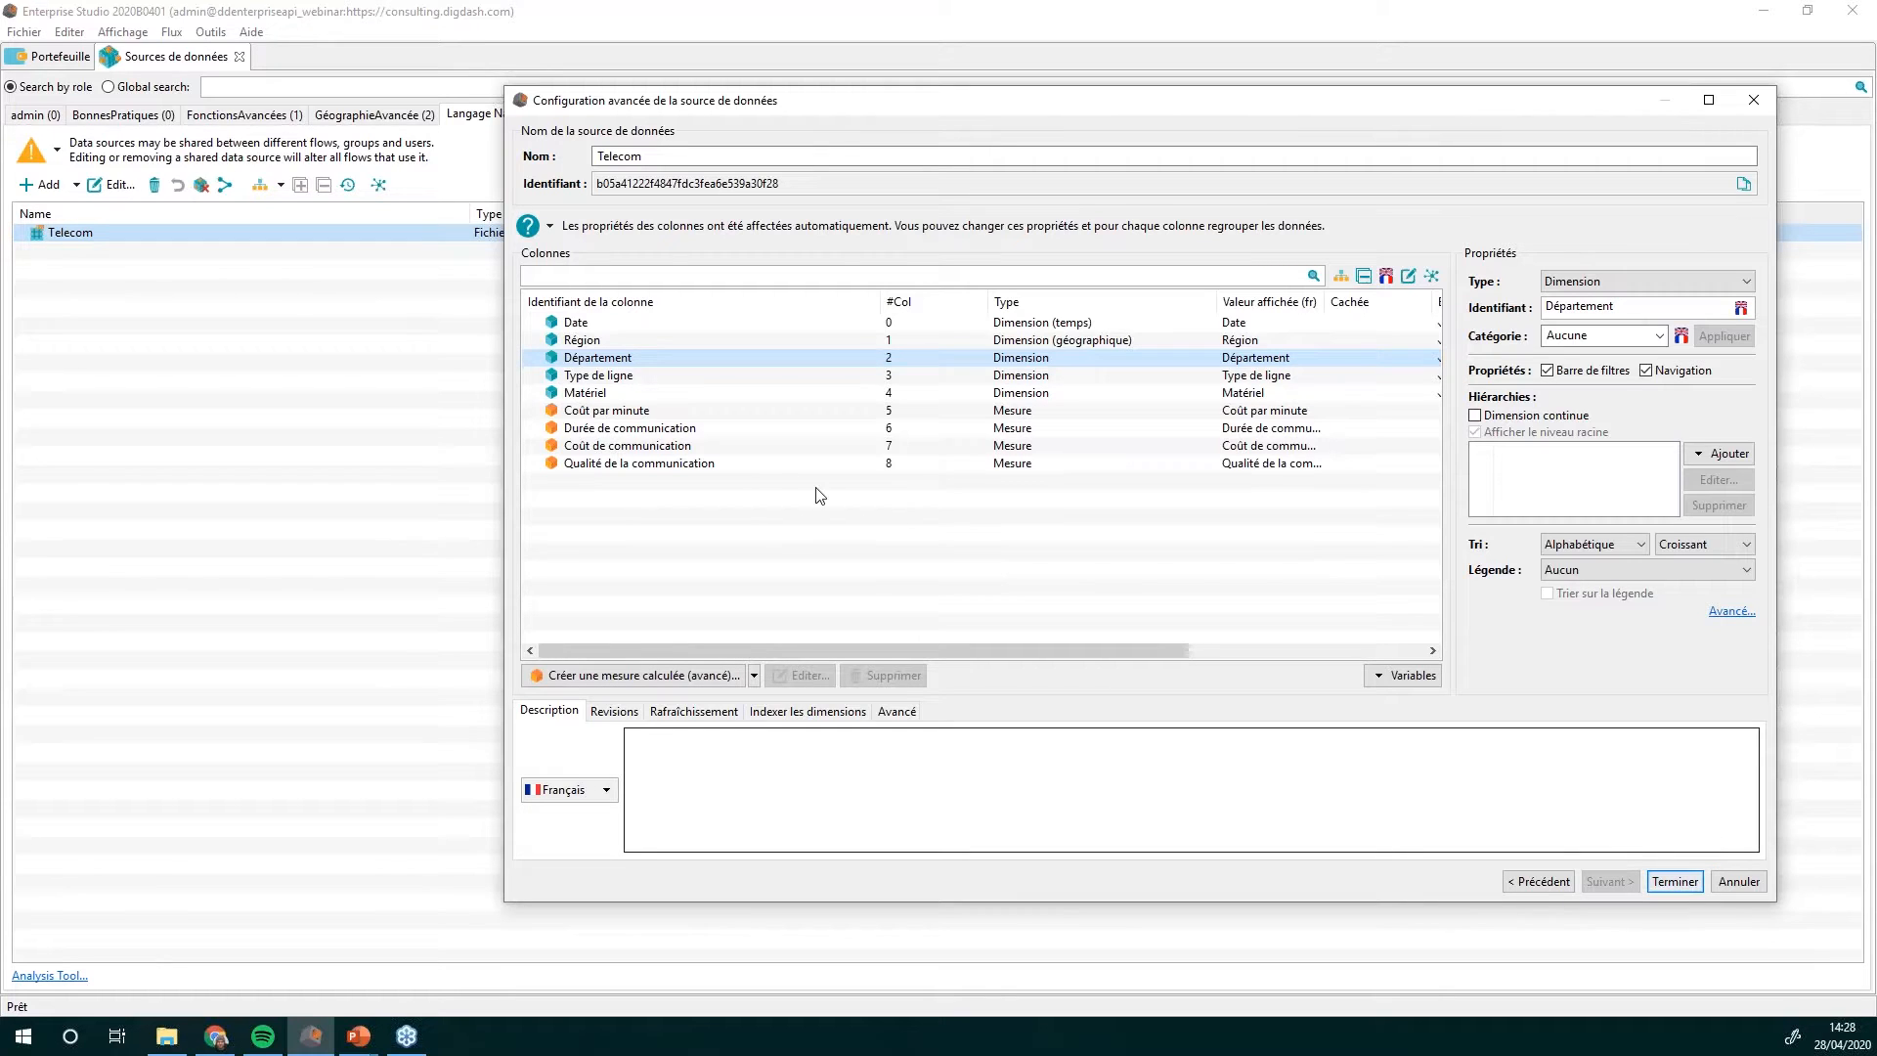
click(748, 446)
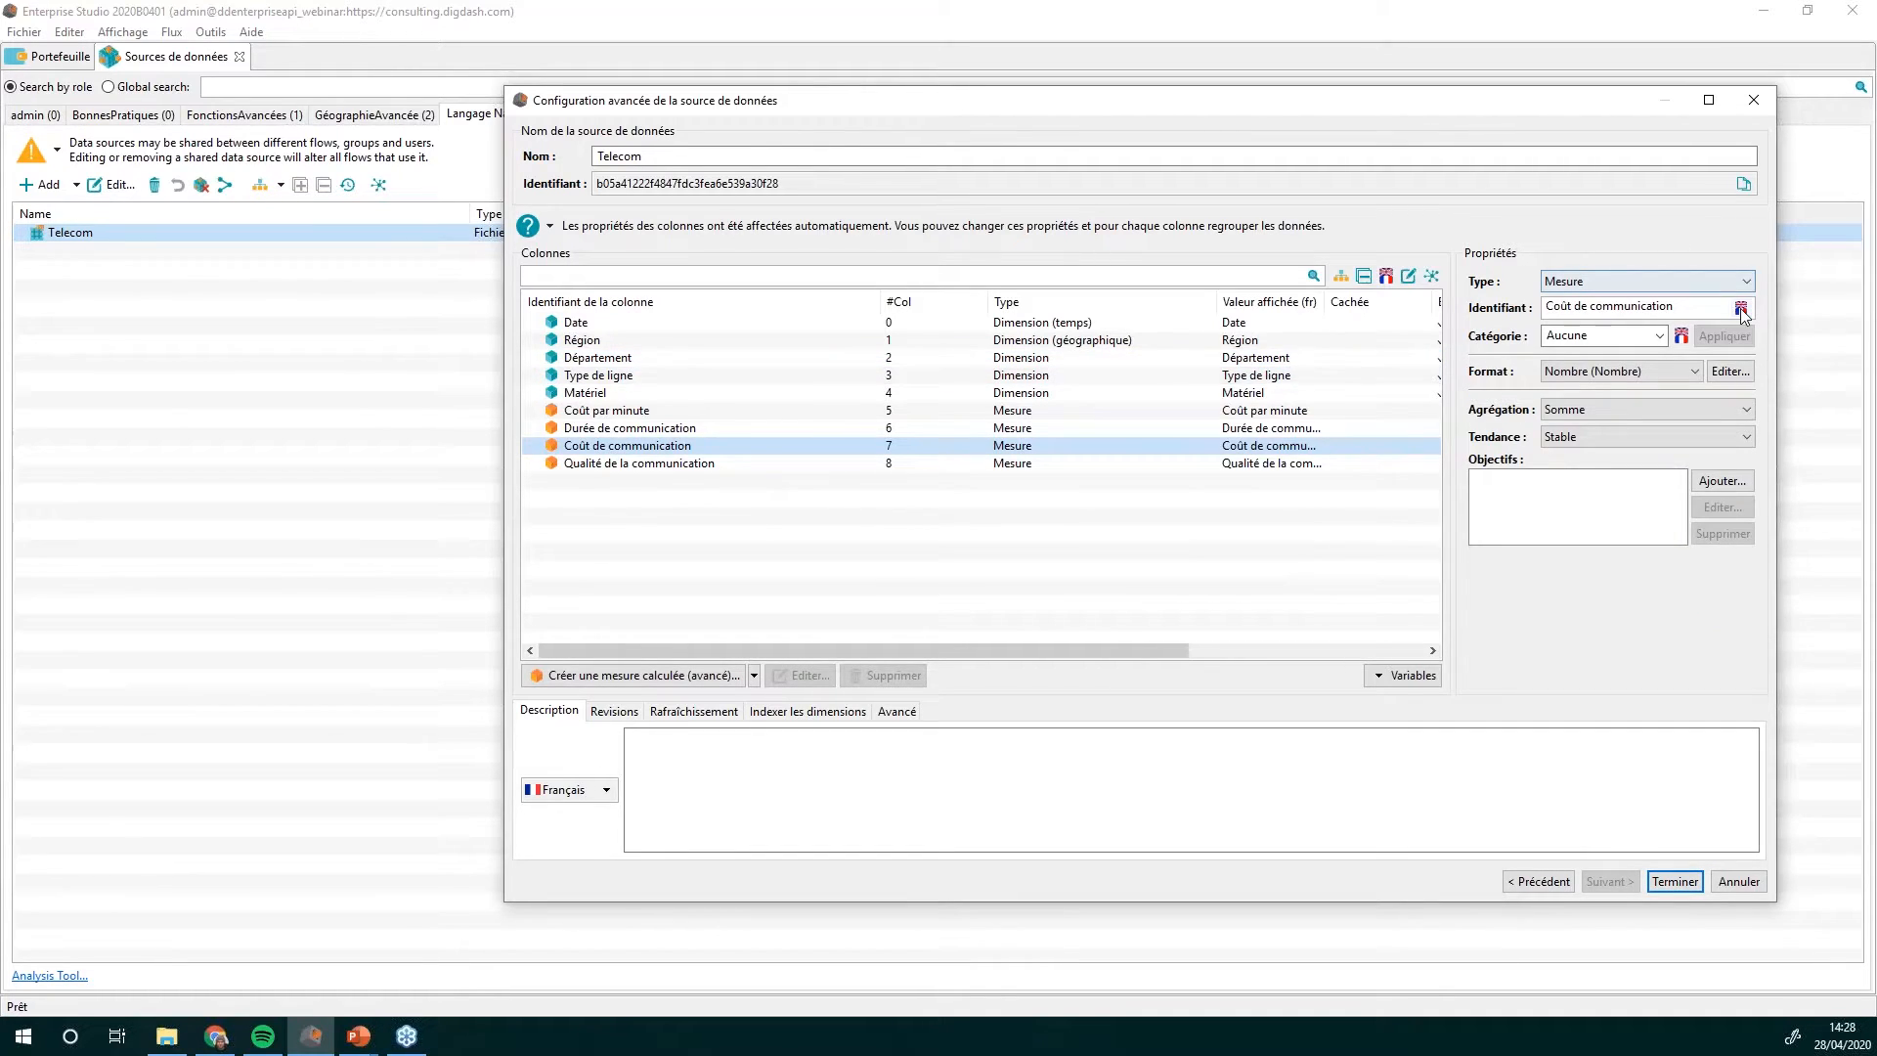
click(1741, 309)
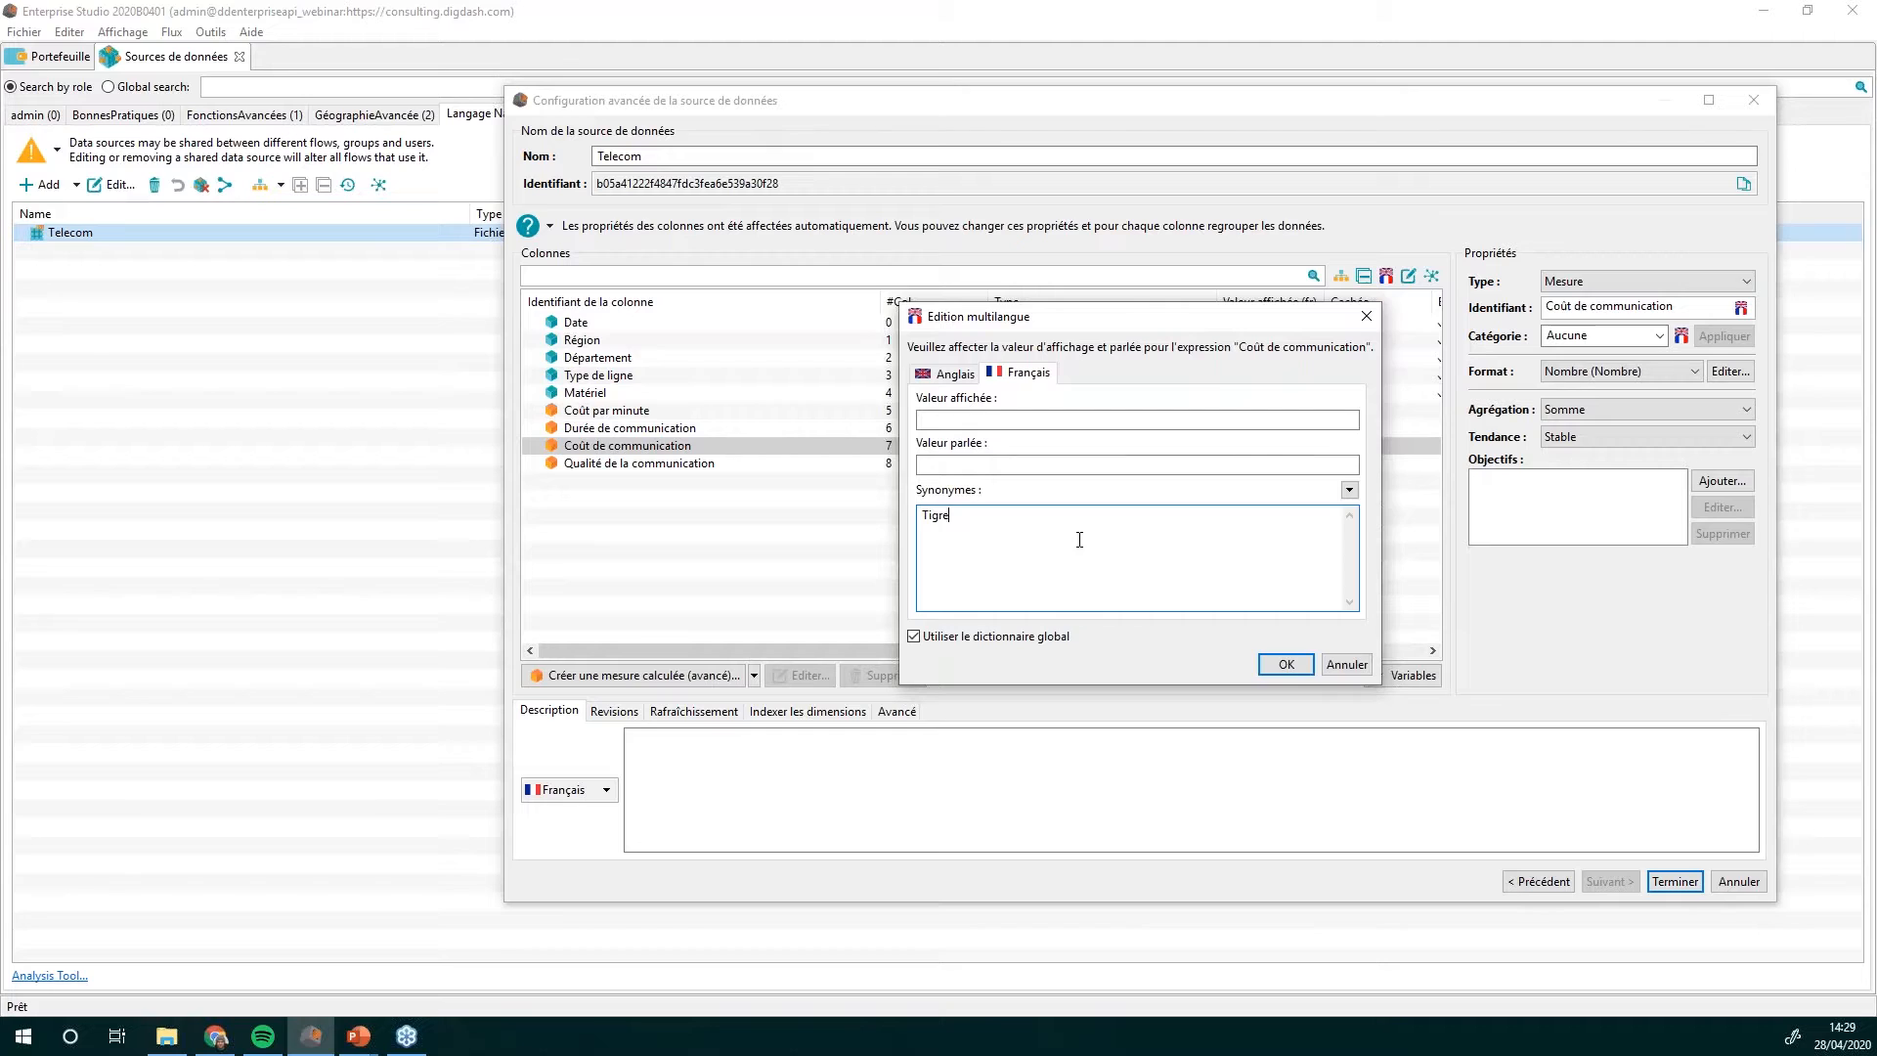
text(Total)
click(1283, 669)
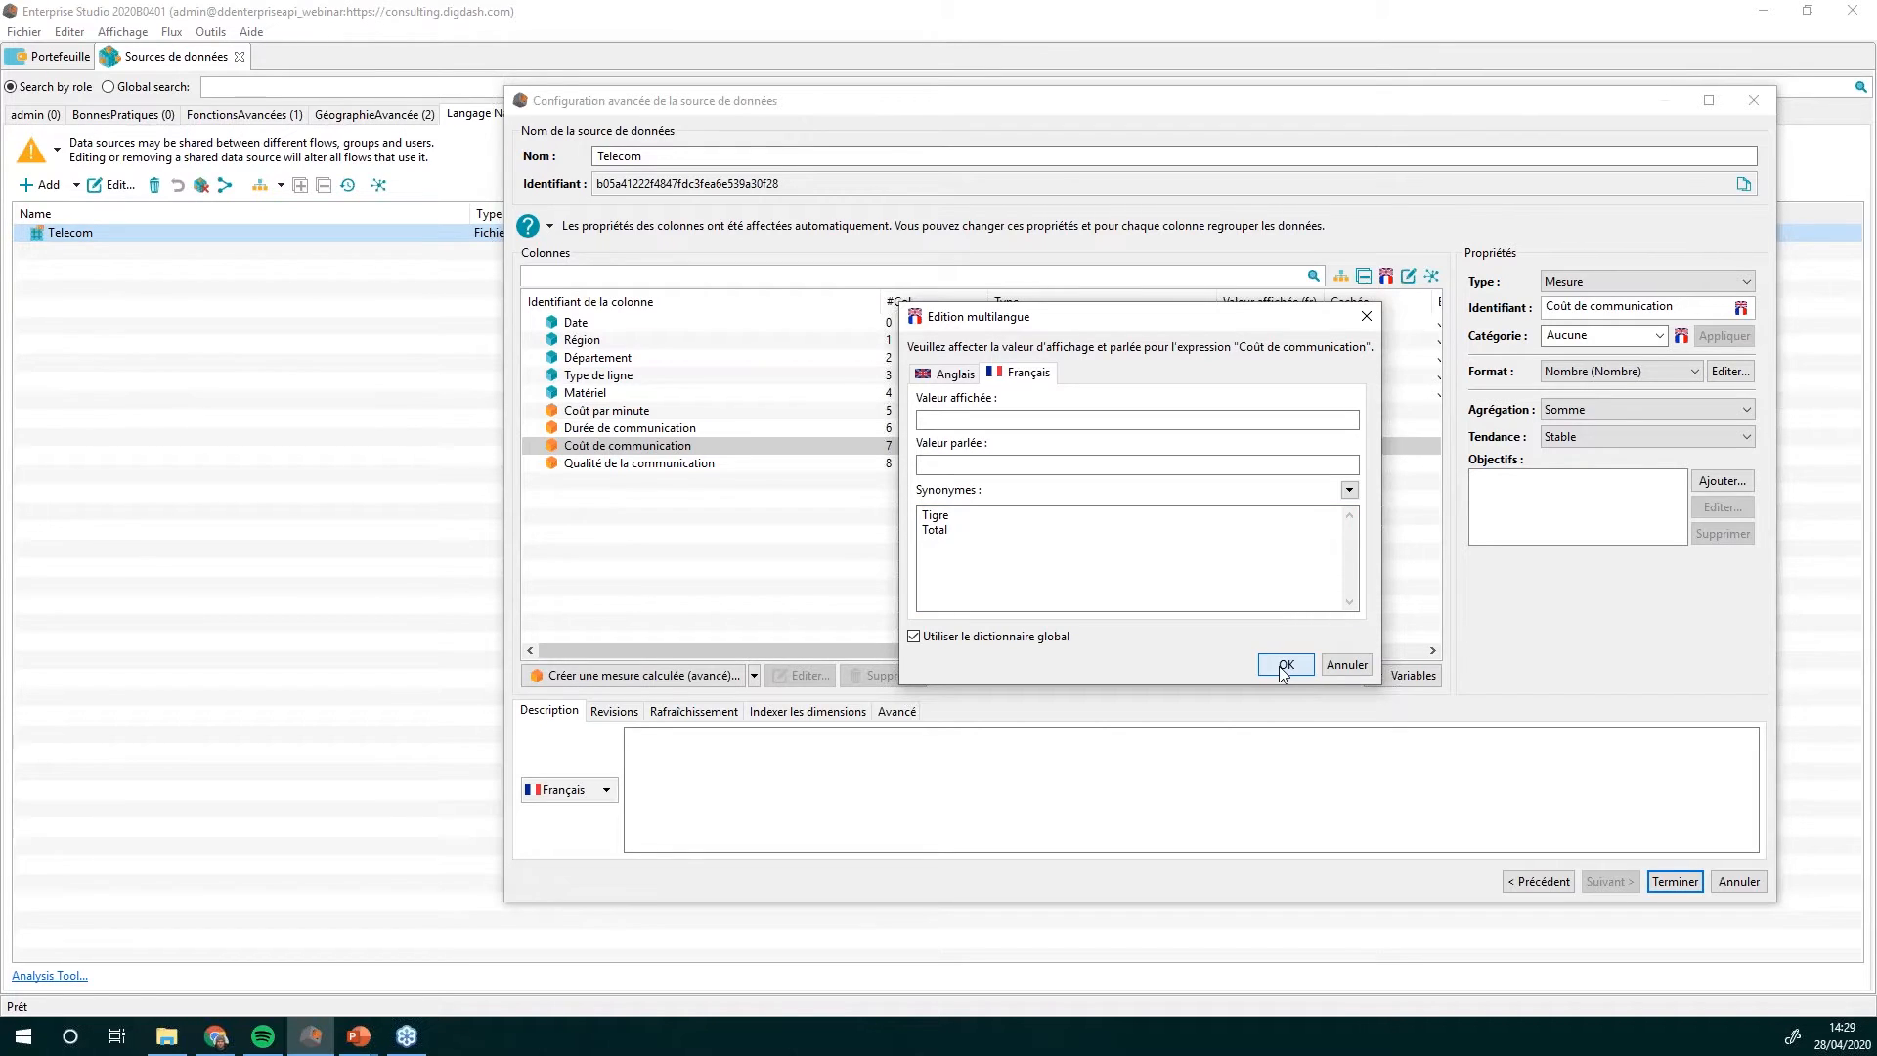
click(1285, 668)
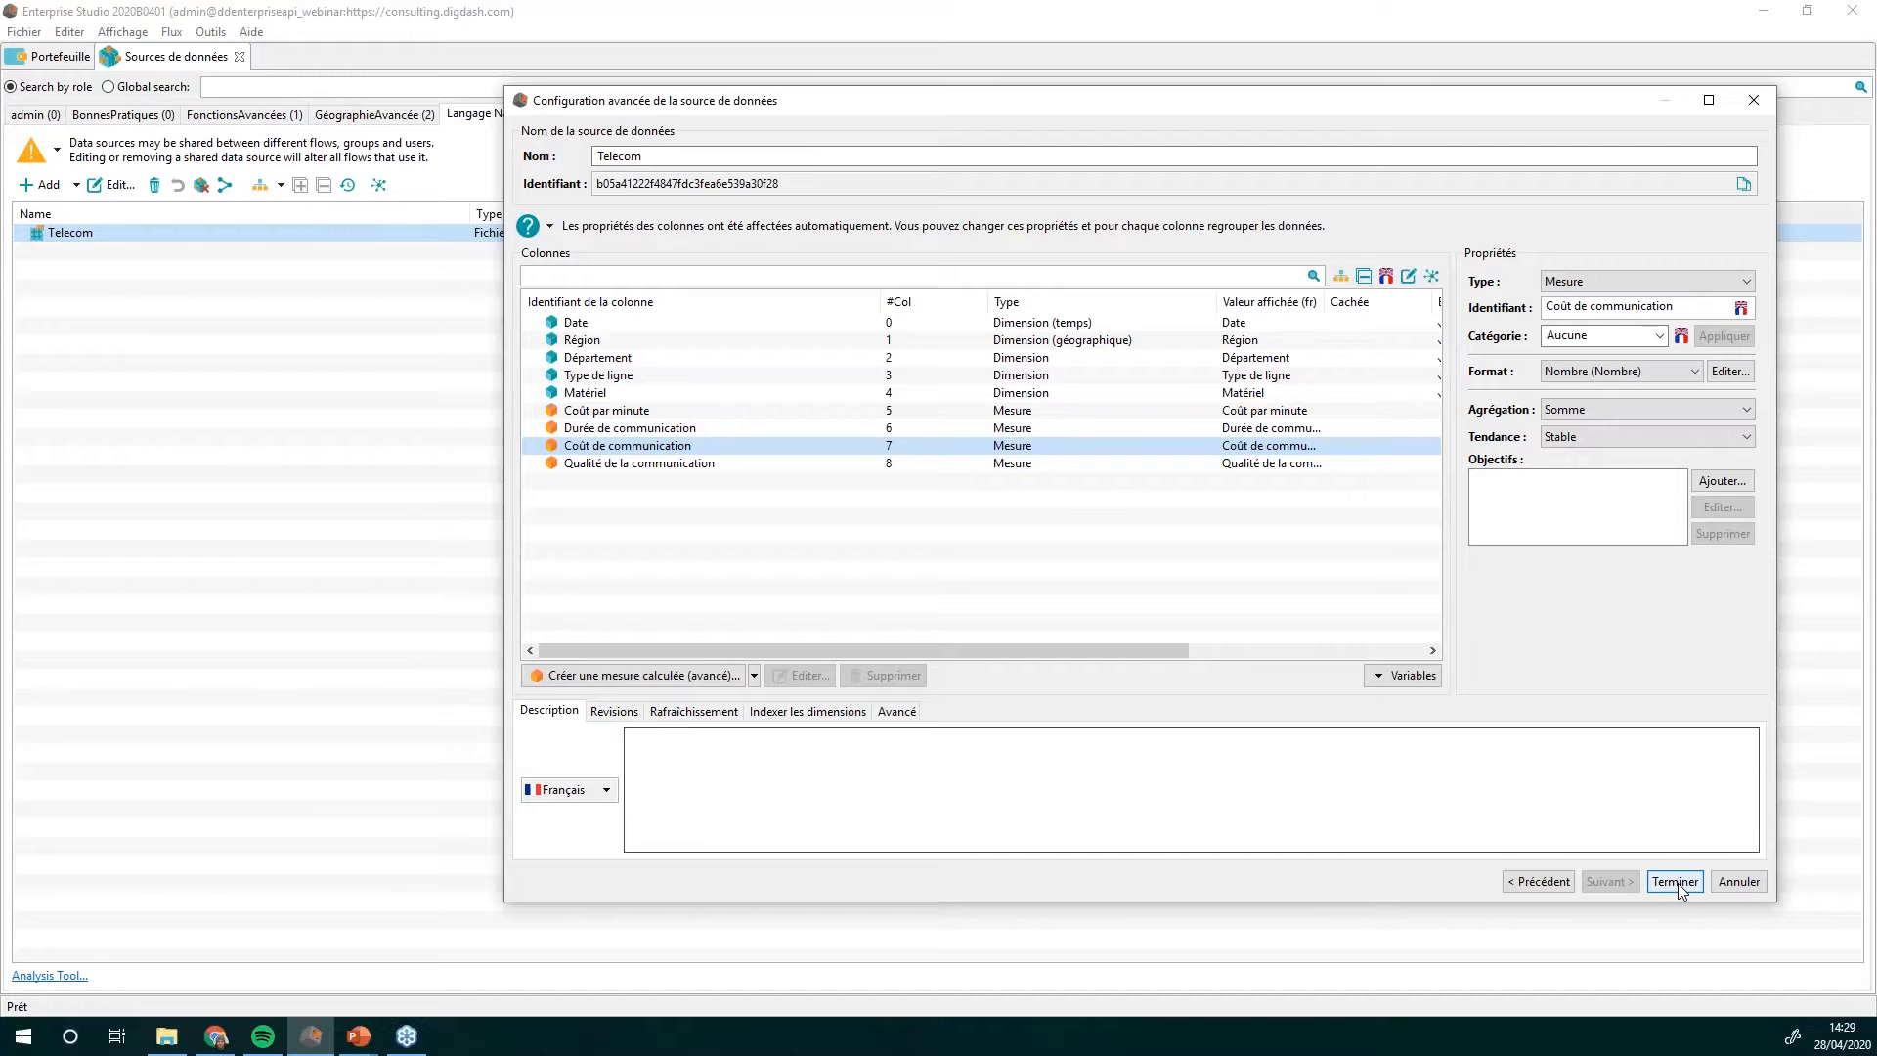
- Save the Telecom data source configuration and refresh the flows of the Langage Naturel portfolio
click(1676, 884)
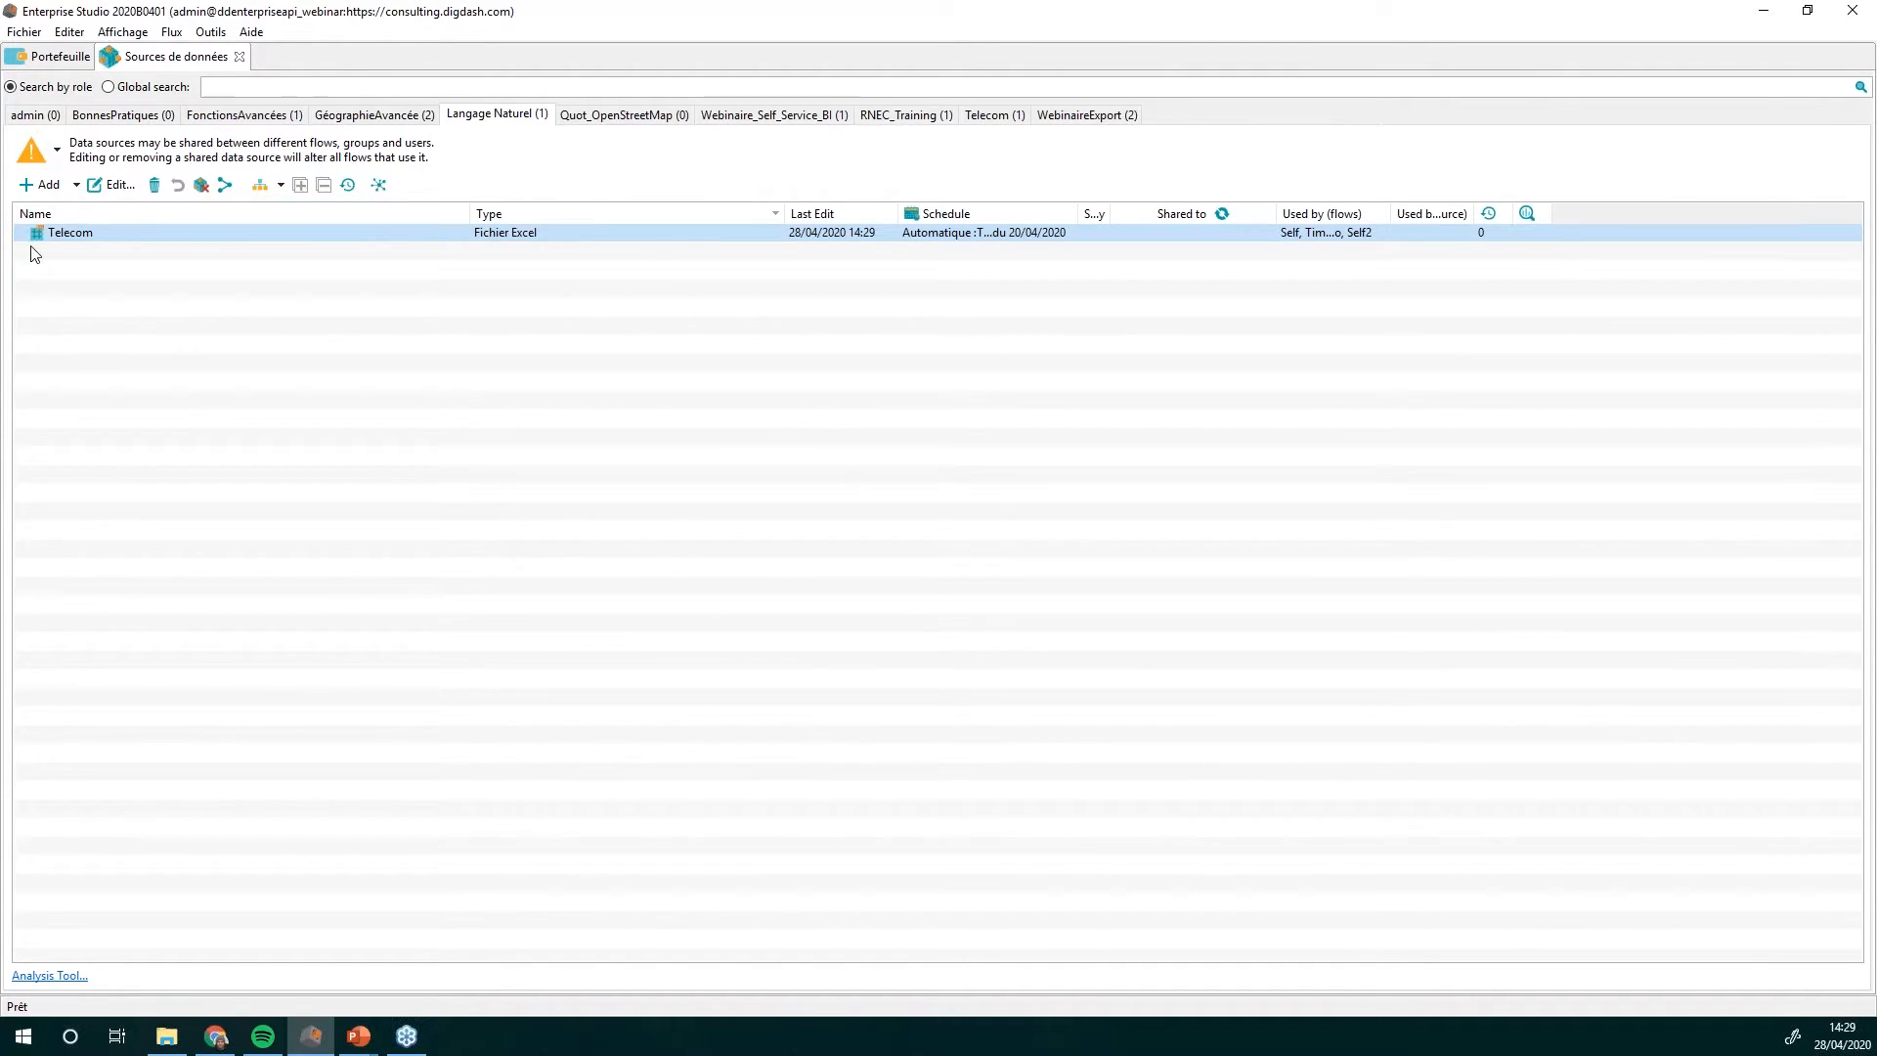
click(65, 56)
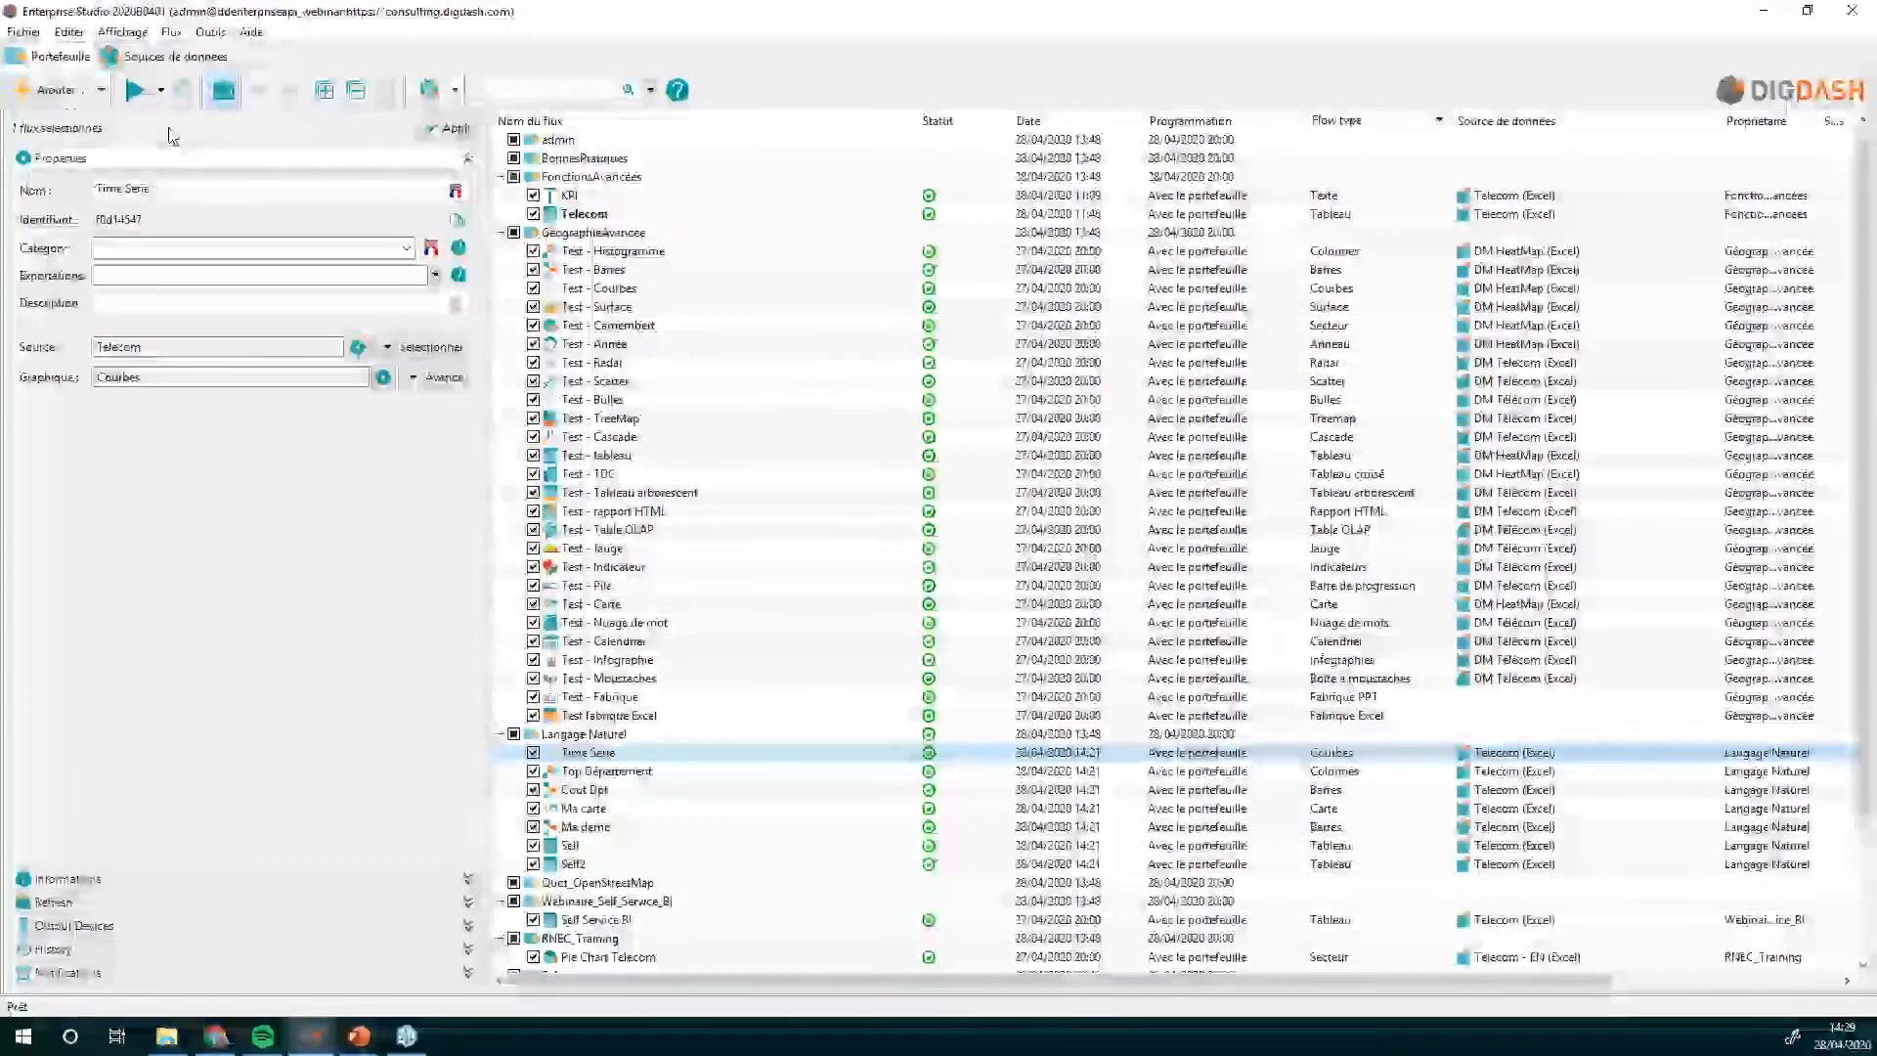
click(587, 734)
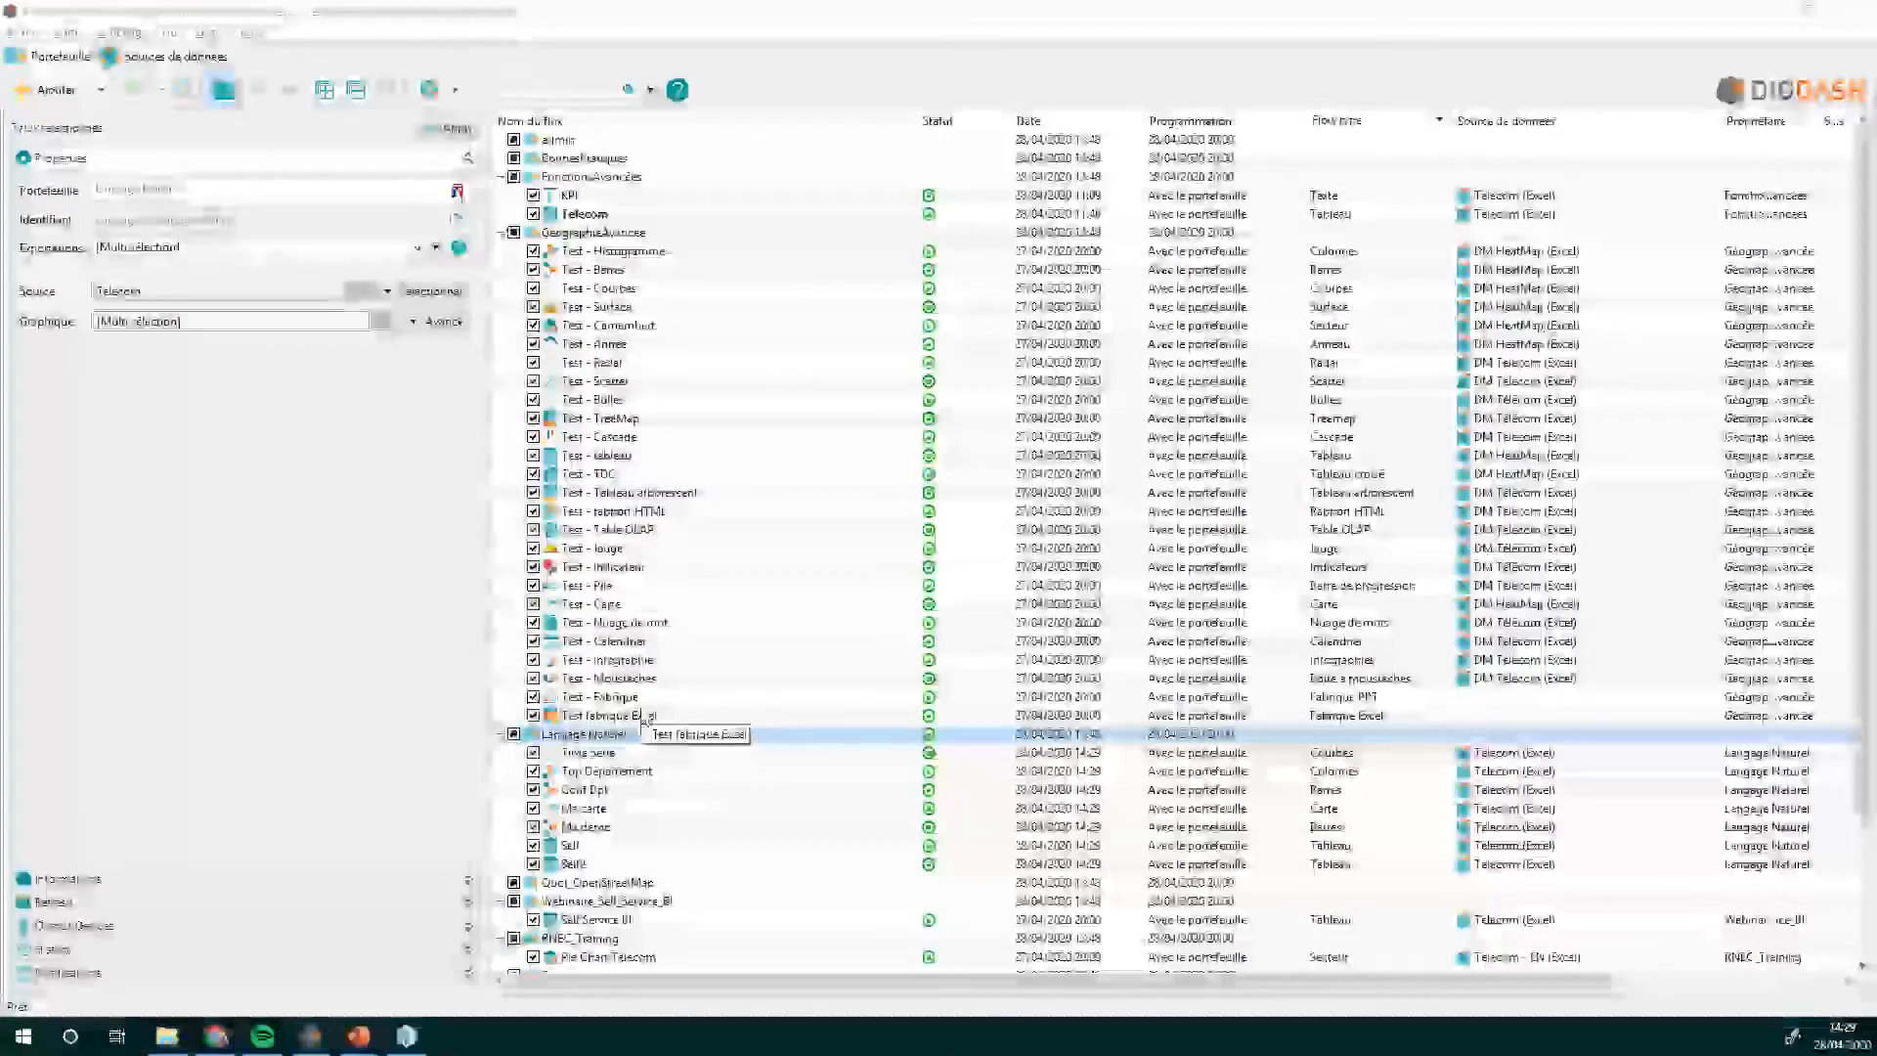
- Switch to Chrome and reload the Utilisateur Métier dashboard page
key(alt+Tab)
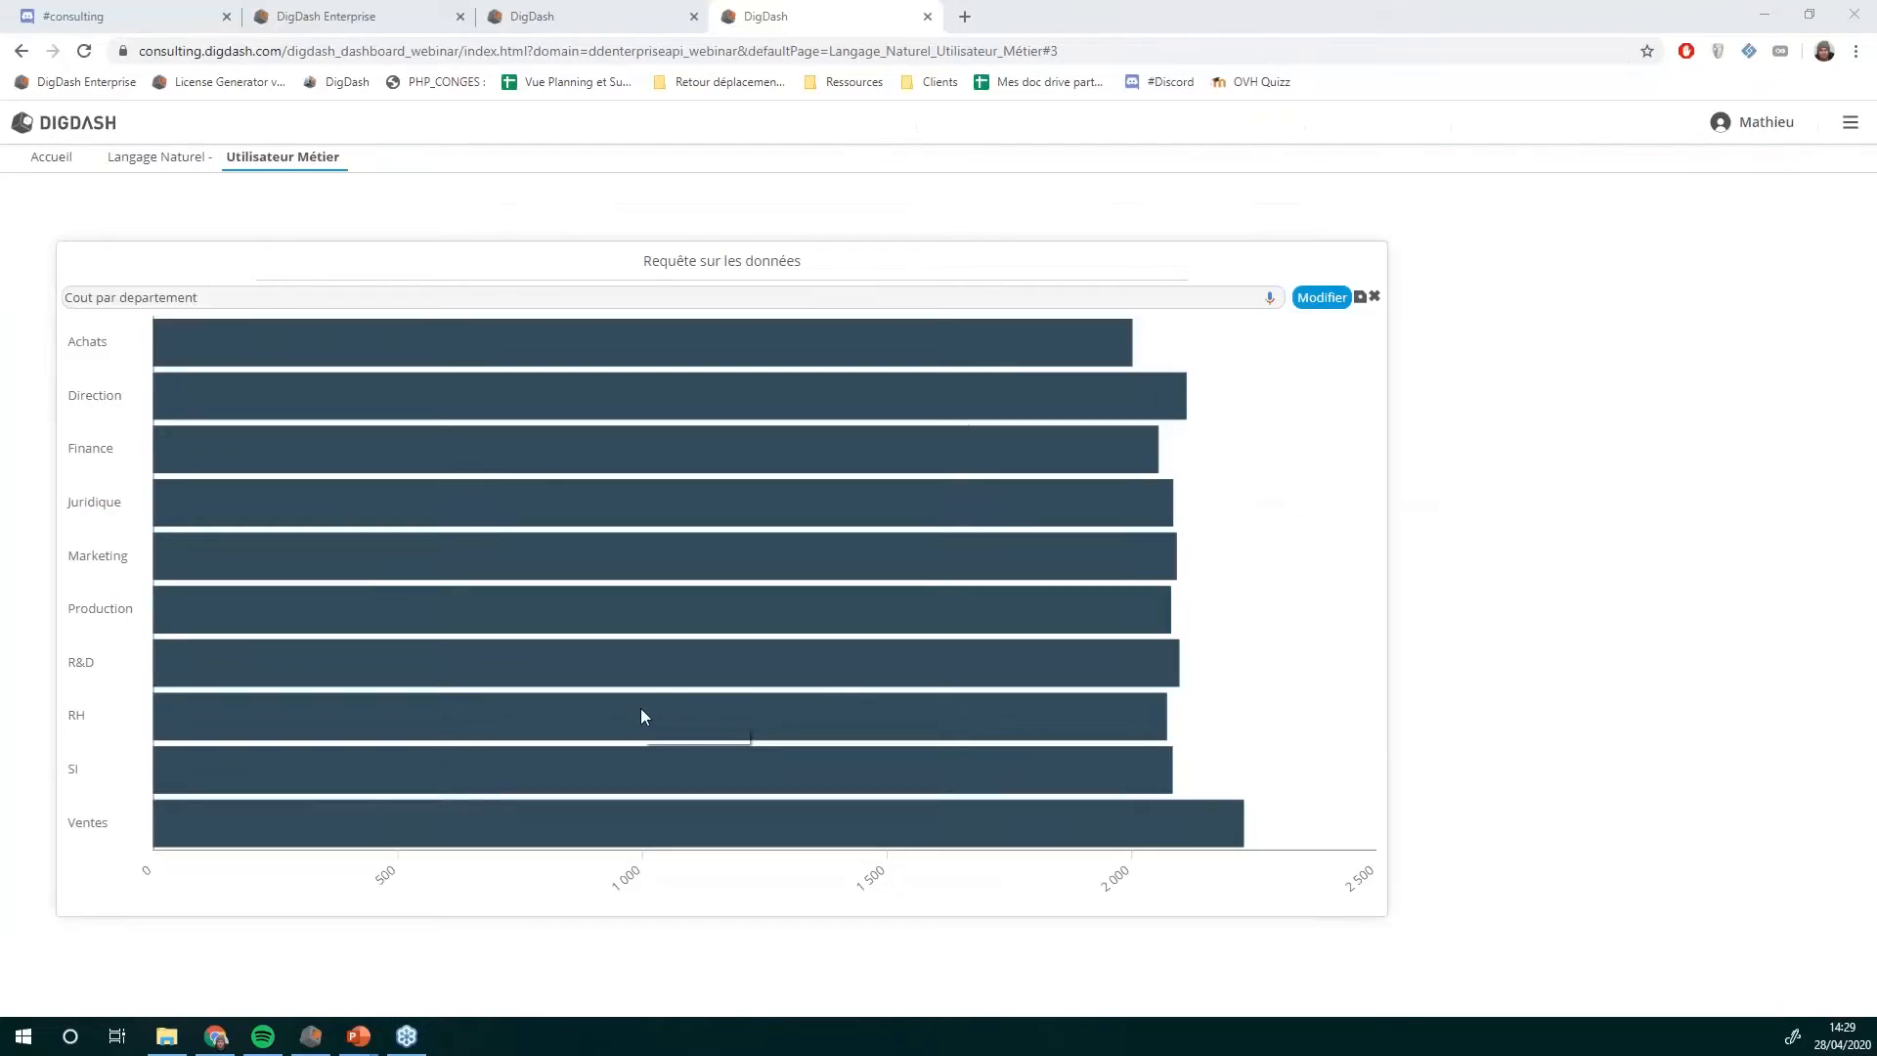
click(779, 54)
key(Return)
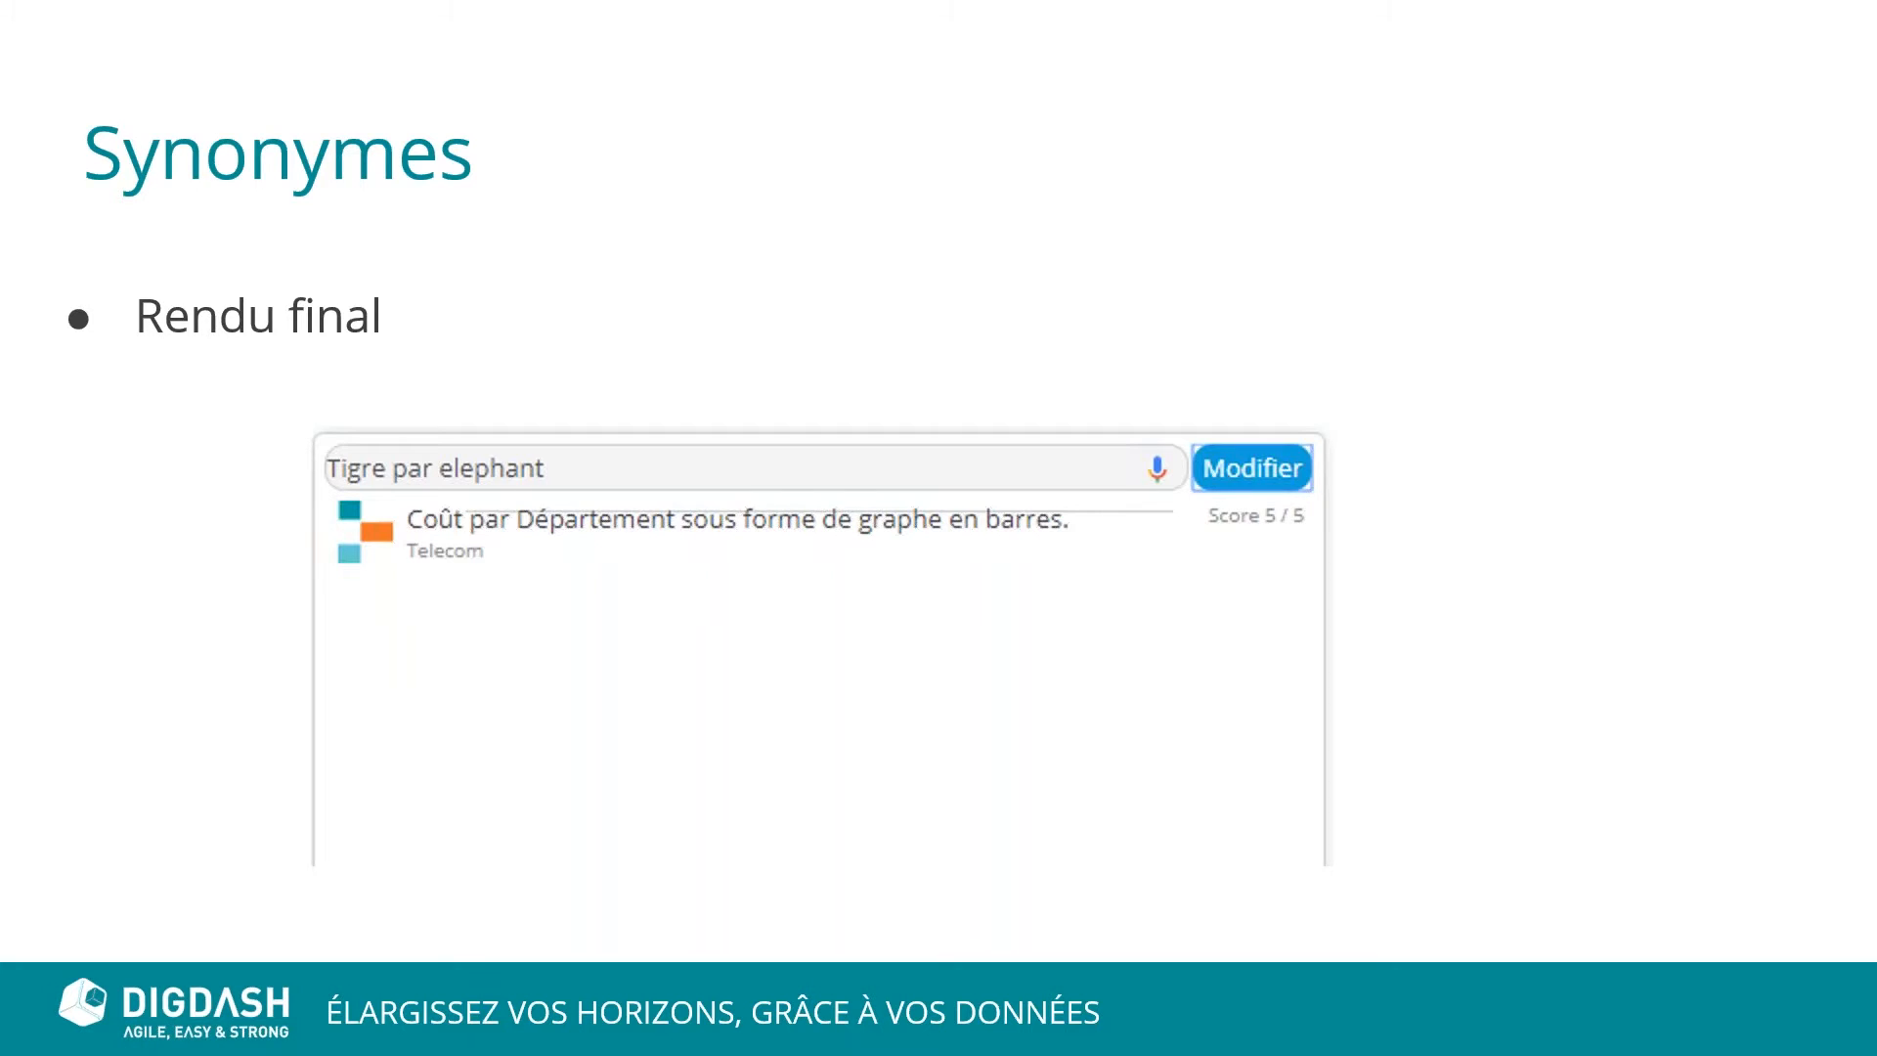
- Query the data for "Tigre par Elephant" on the Utilisateur Métier page
key(alt+Tab)
click(989, 299)
text(Tigr)
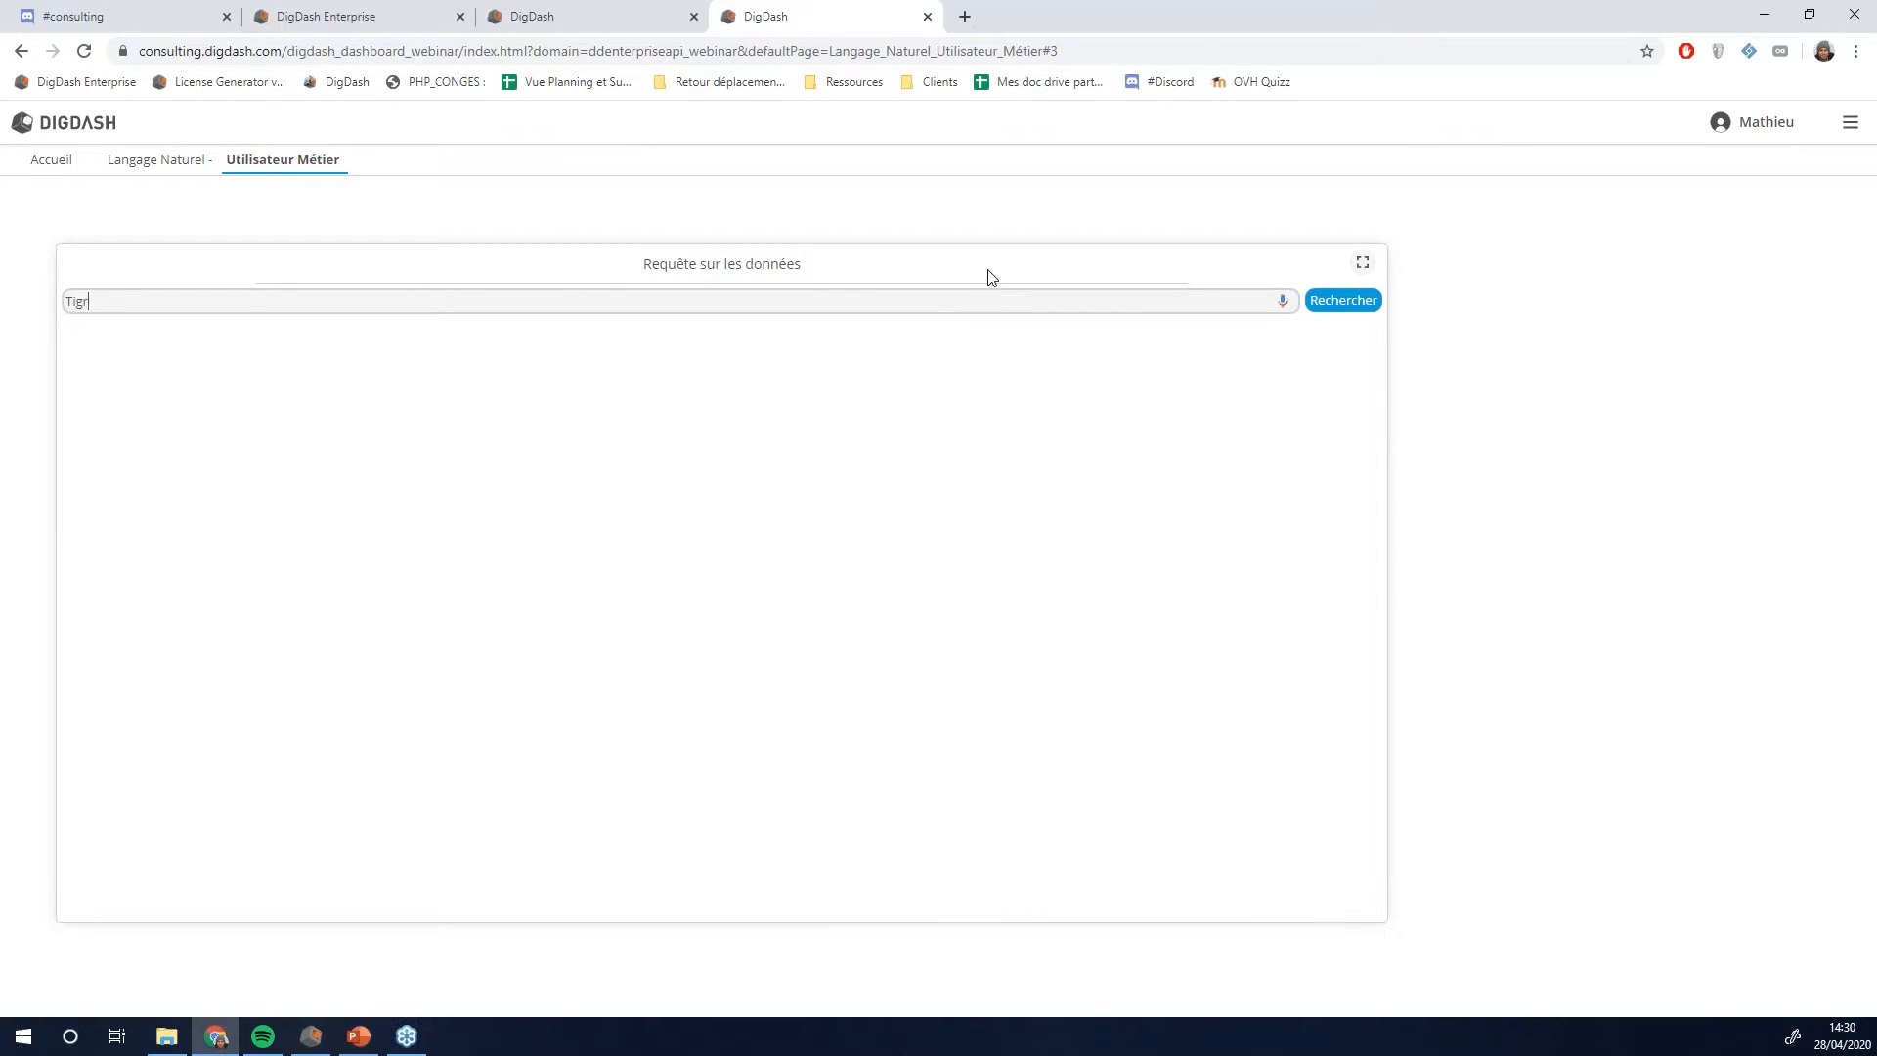
text(e par Elephant)
click(1341, 305)
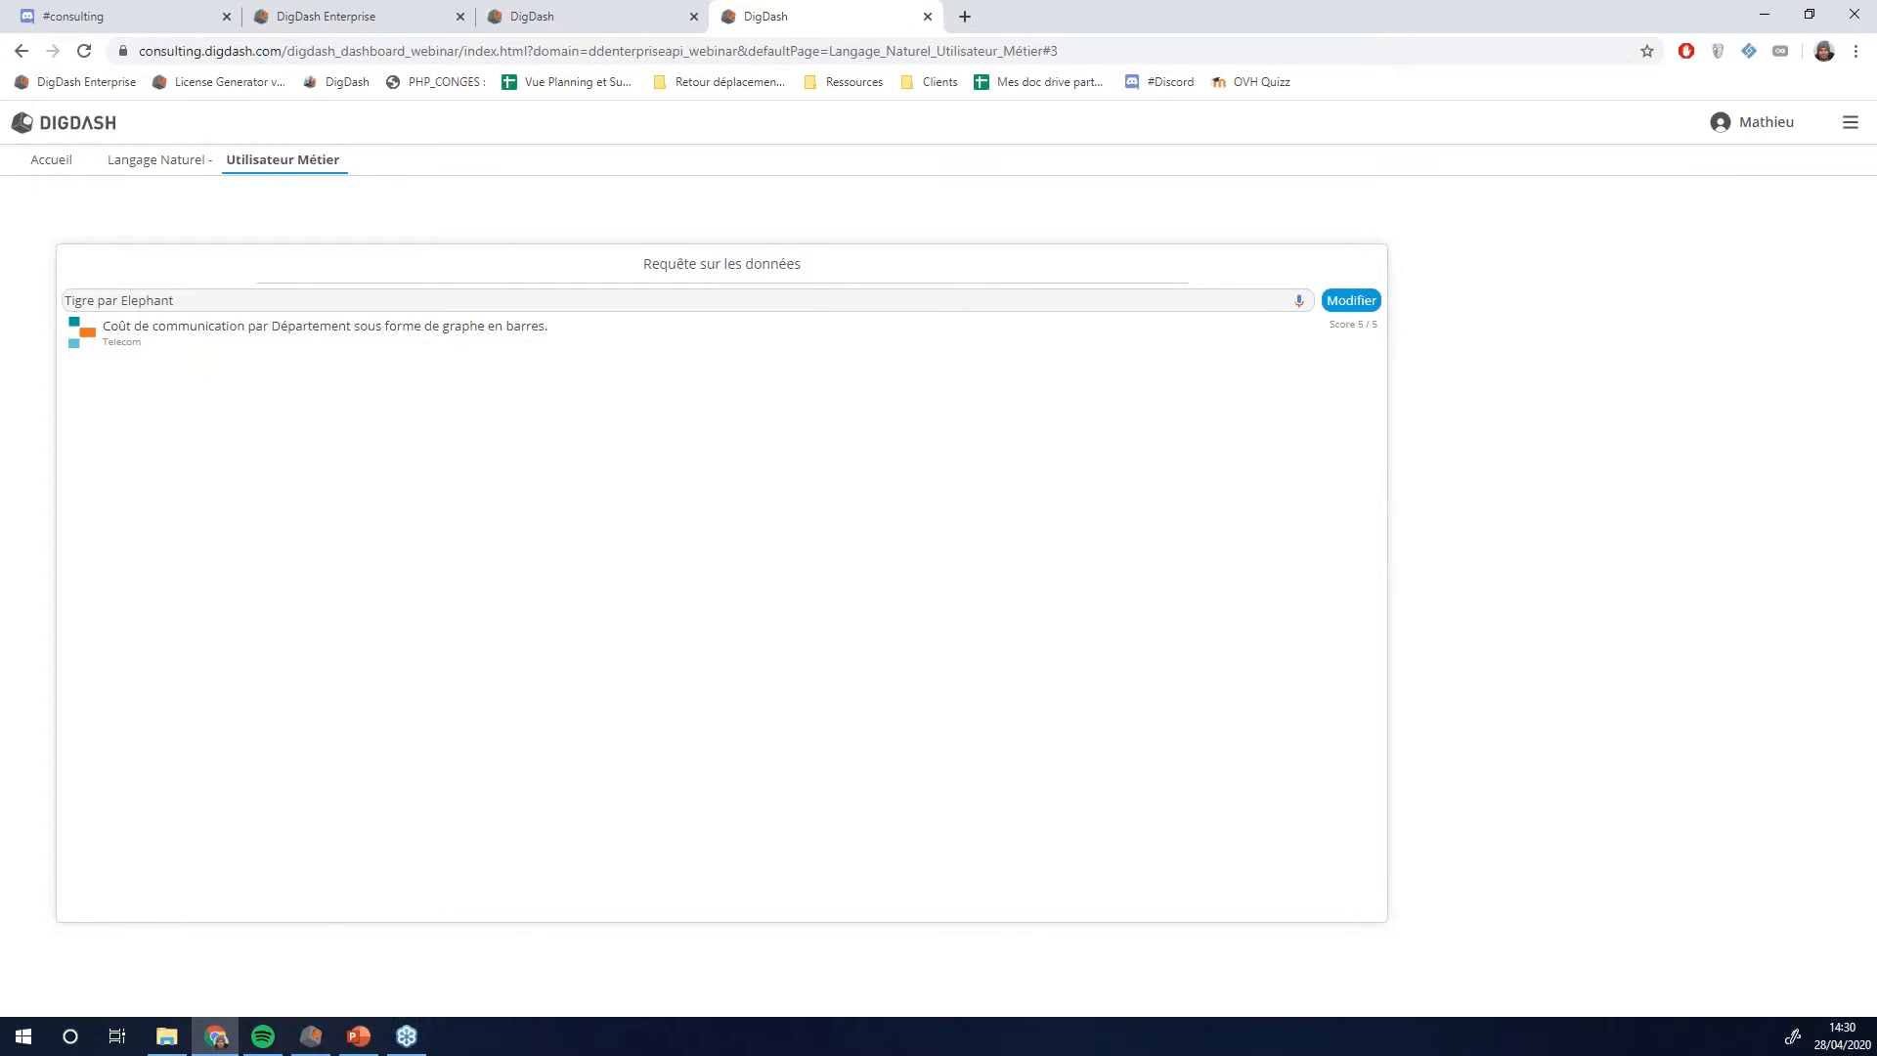
key(alt+Tab)
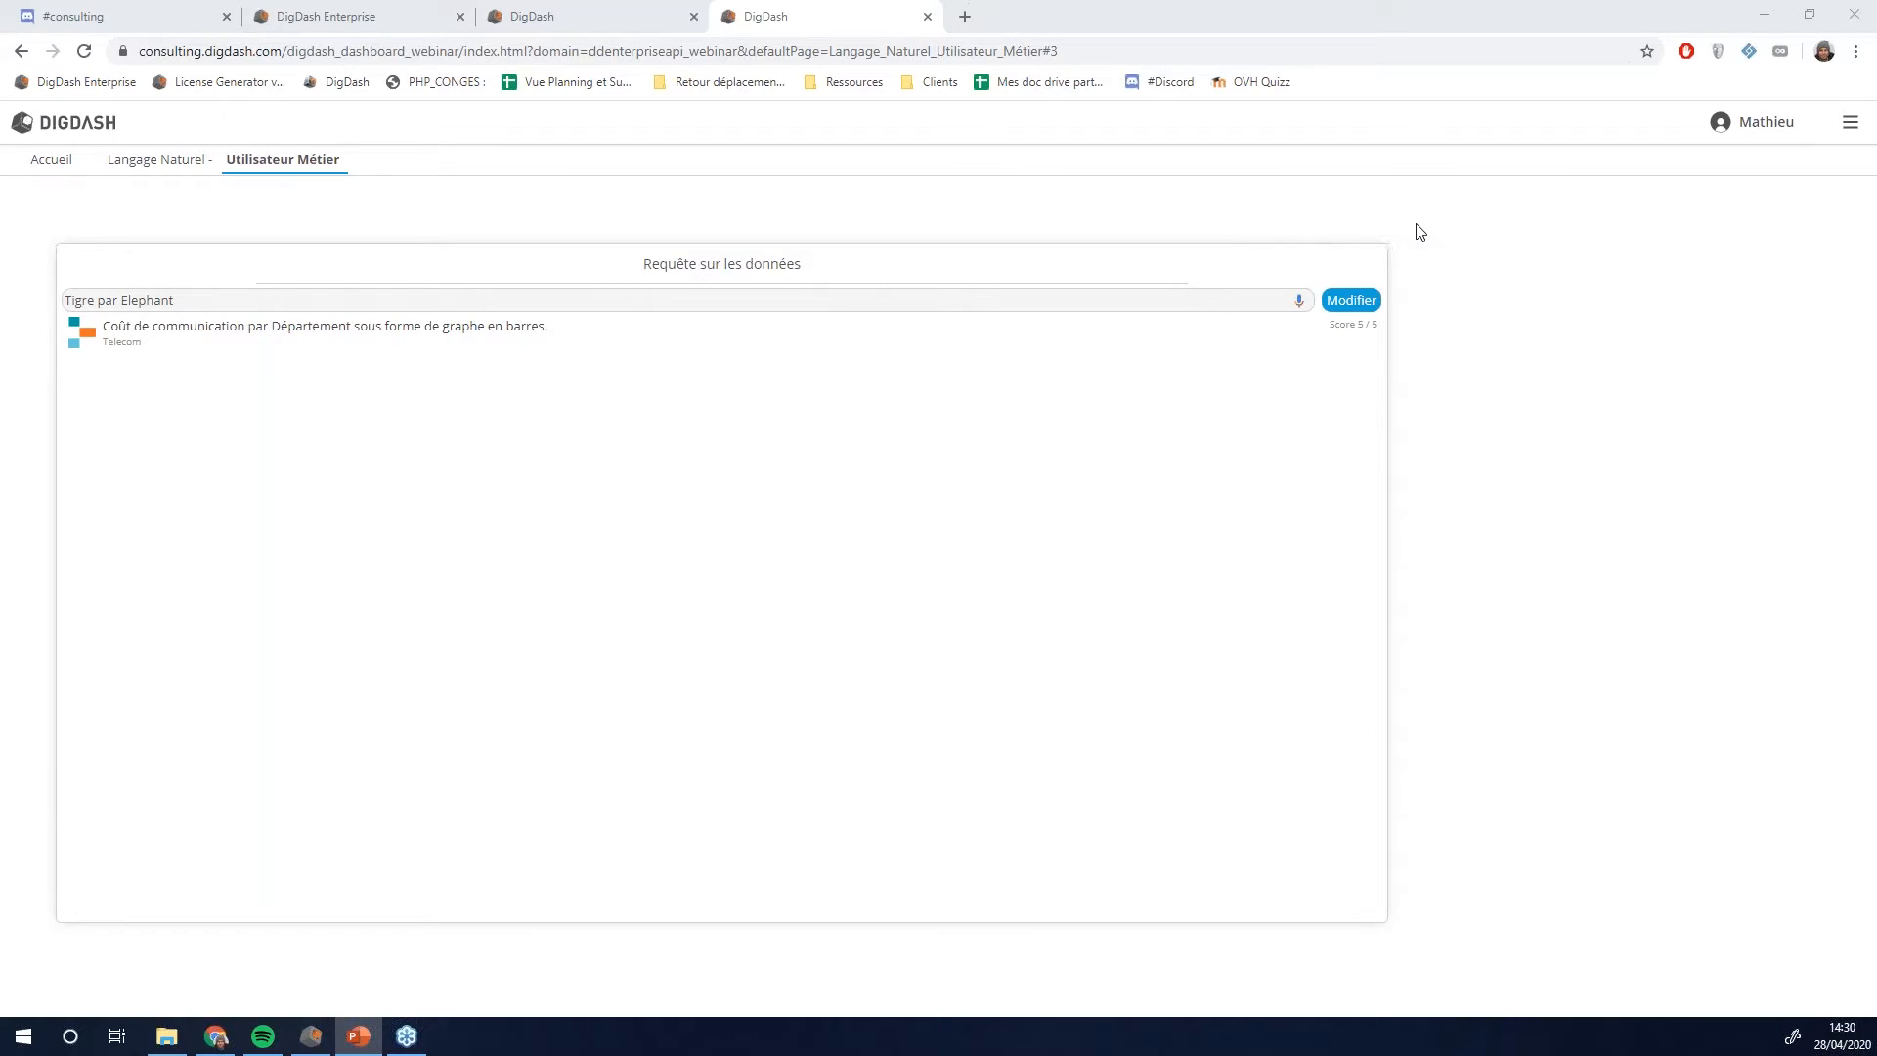
click(1437, 246)
right_click(1437, 246)
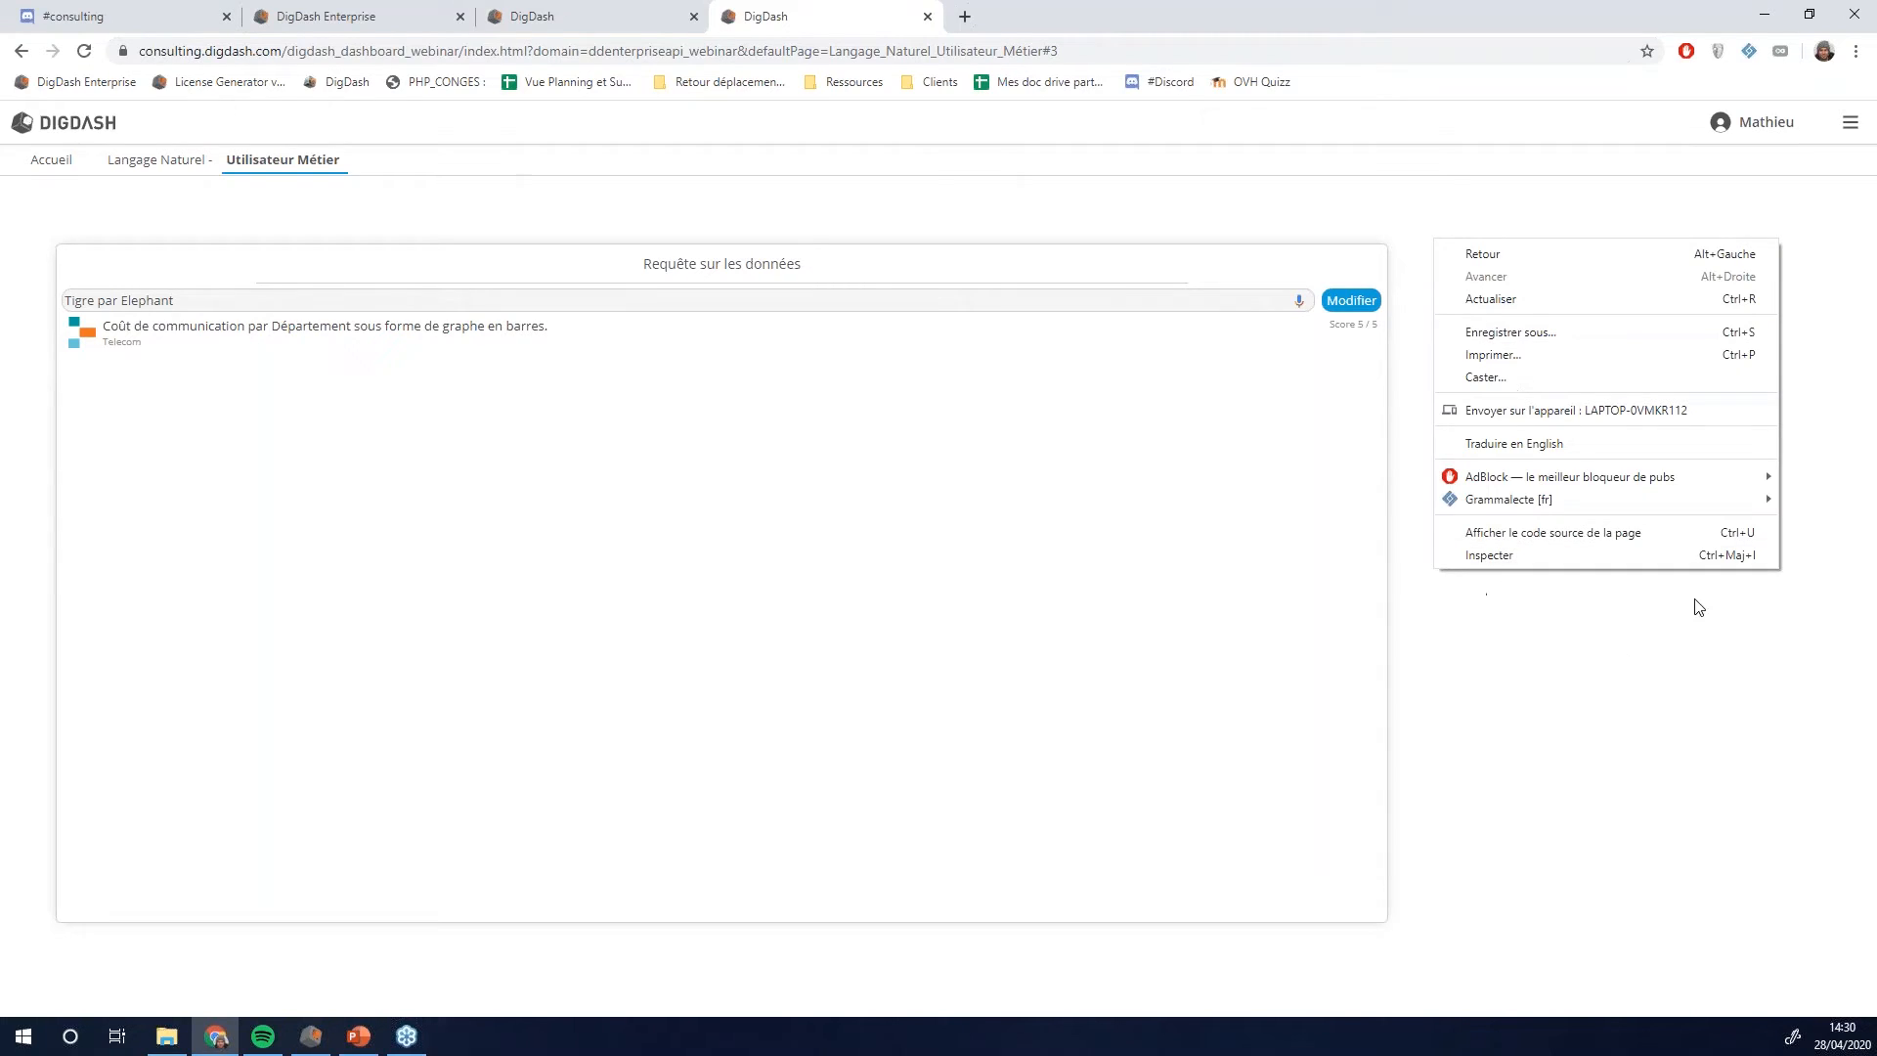
click(1543, 720)
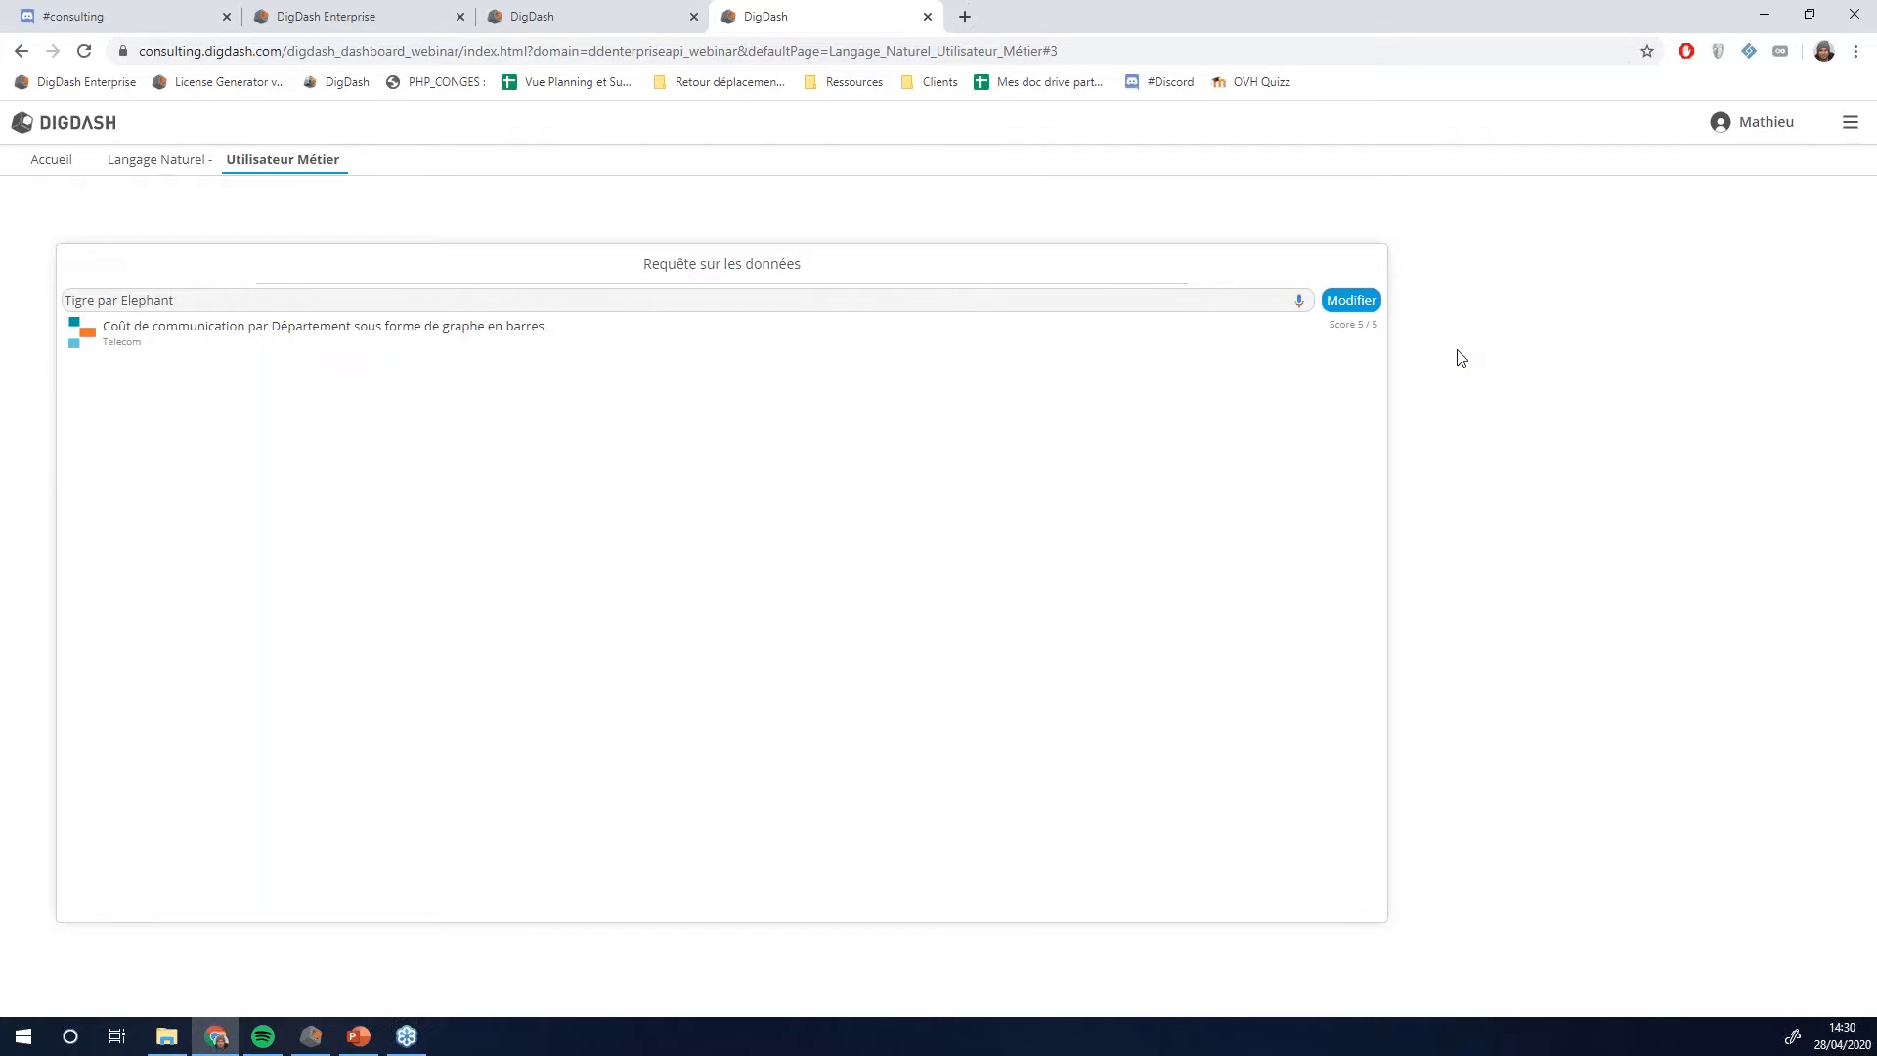
double_click(78, 303)
double_click(116, 305)
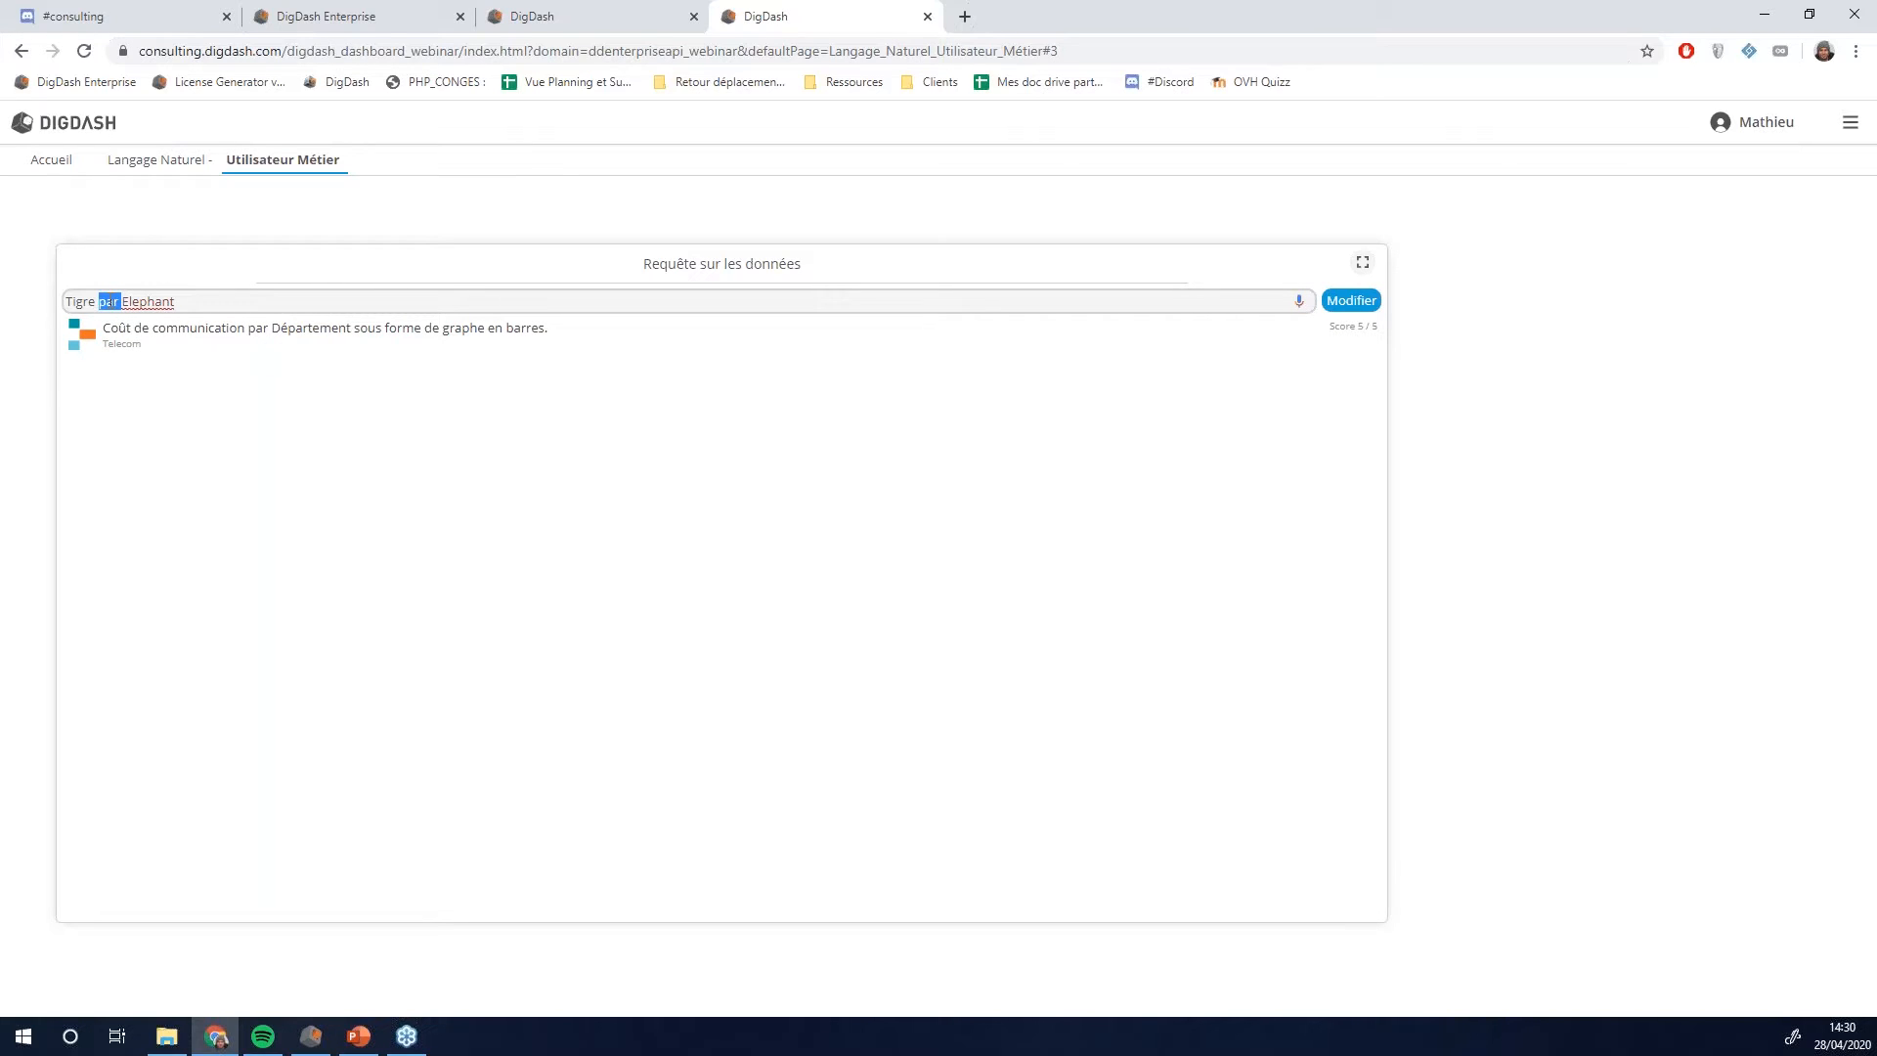
double_click(143, 302)
- Open the "Requêtes en language naturel" guide from the DigDash documentation index
click(615, 11)
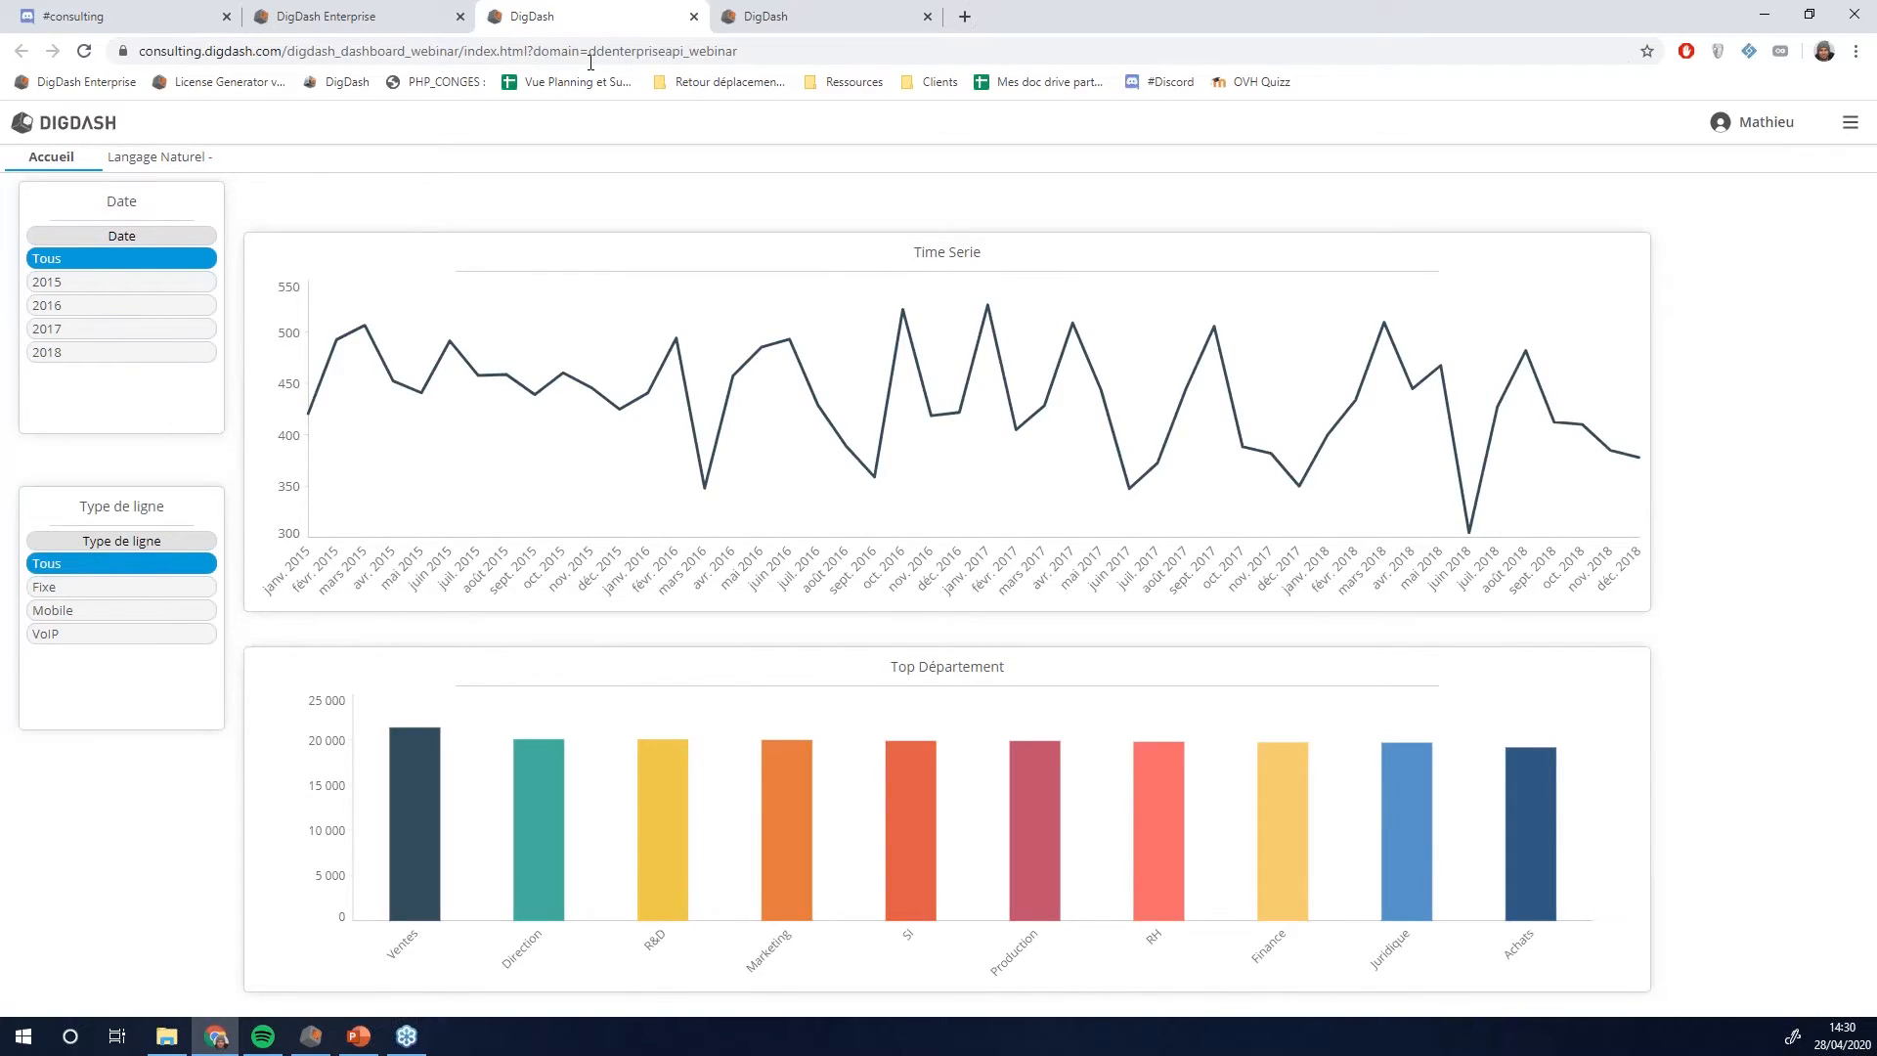
click(405, 20)
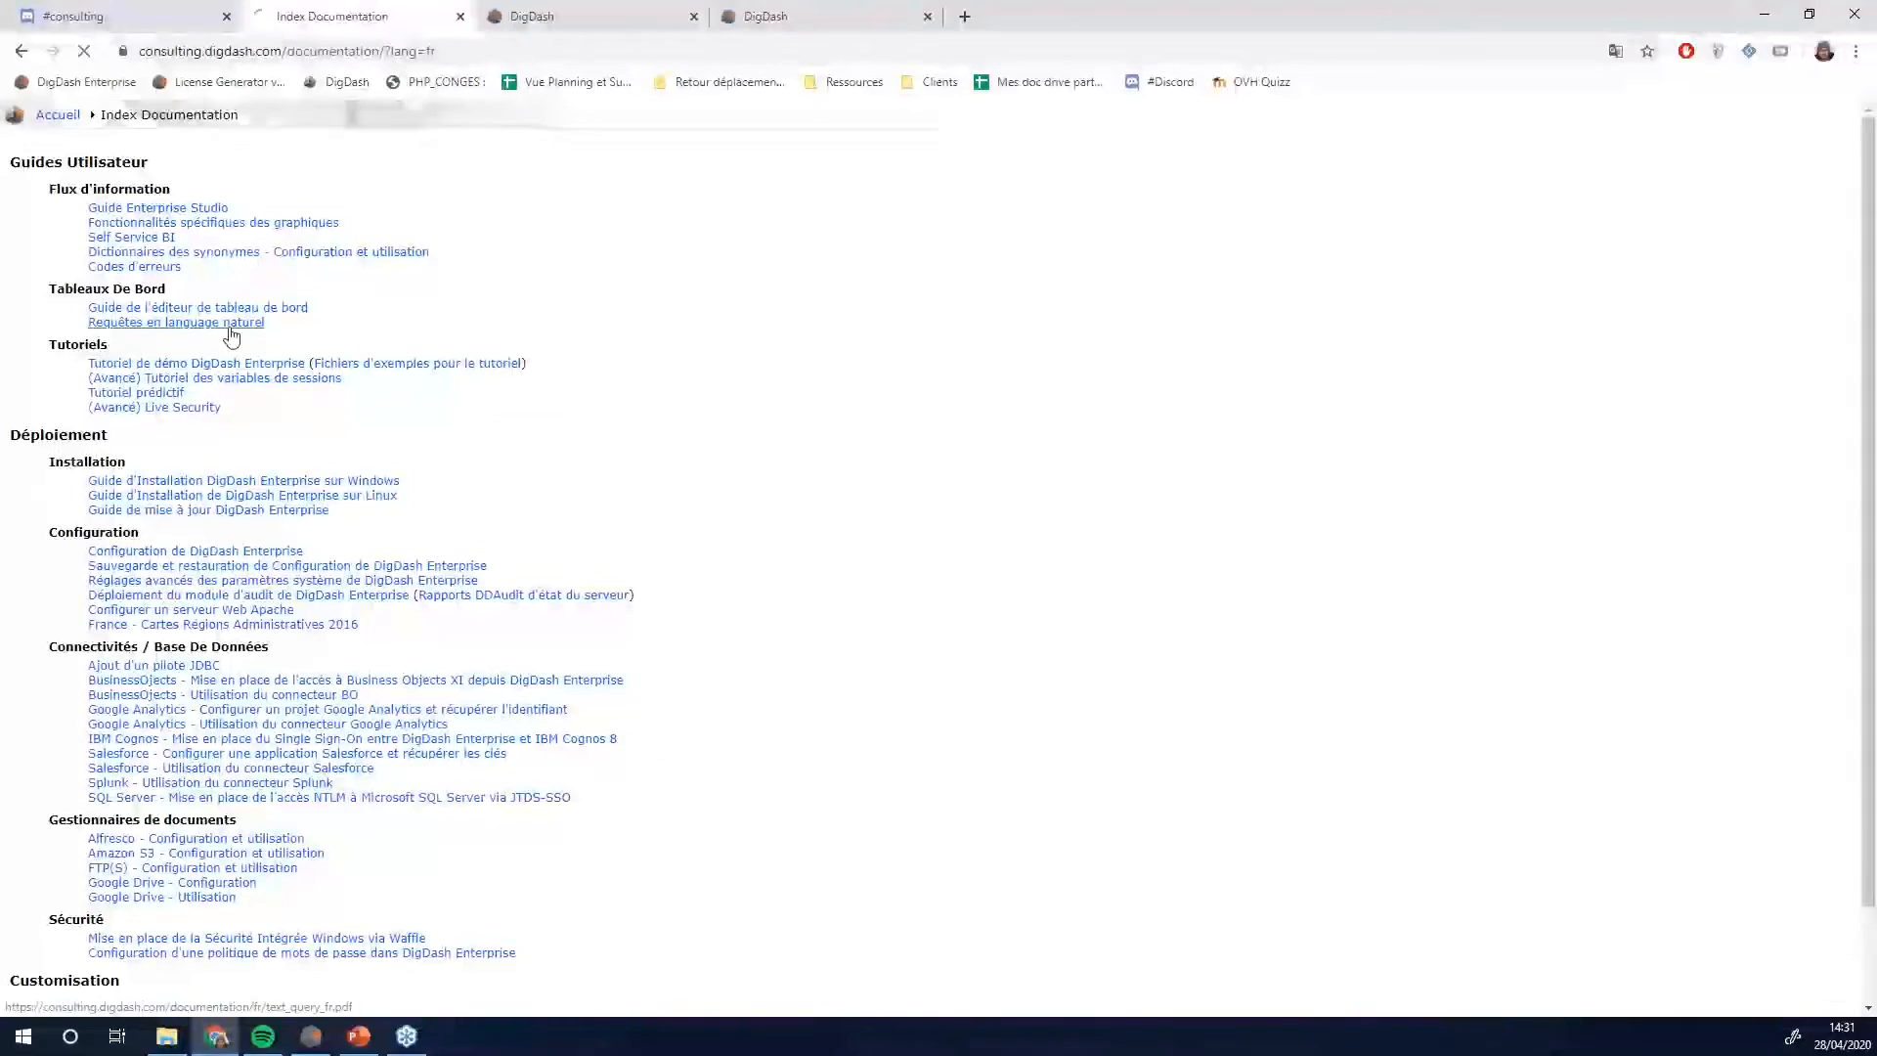
click(231, 329)
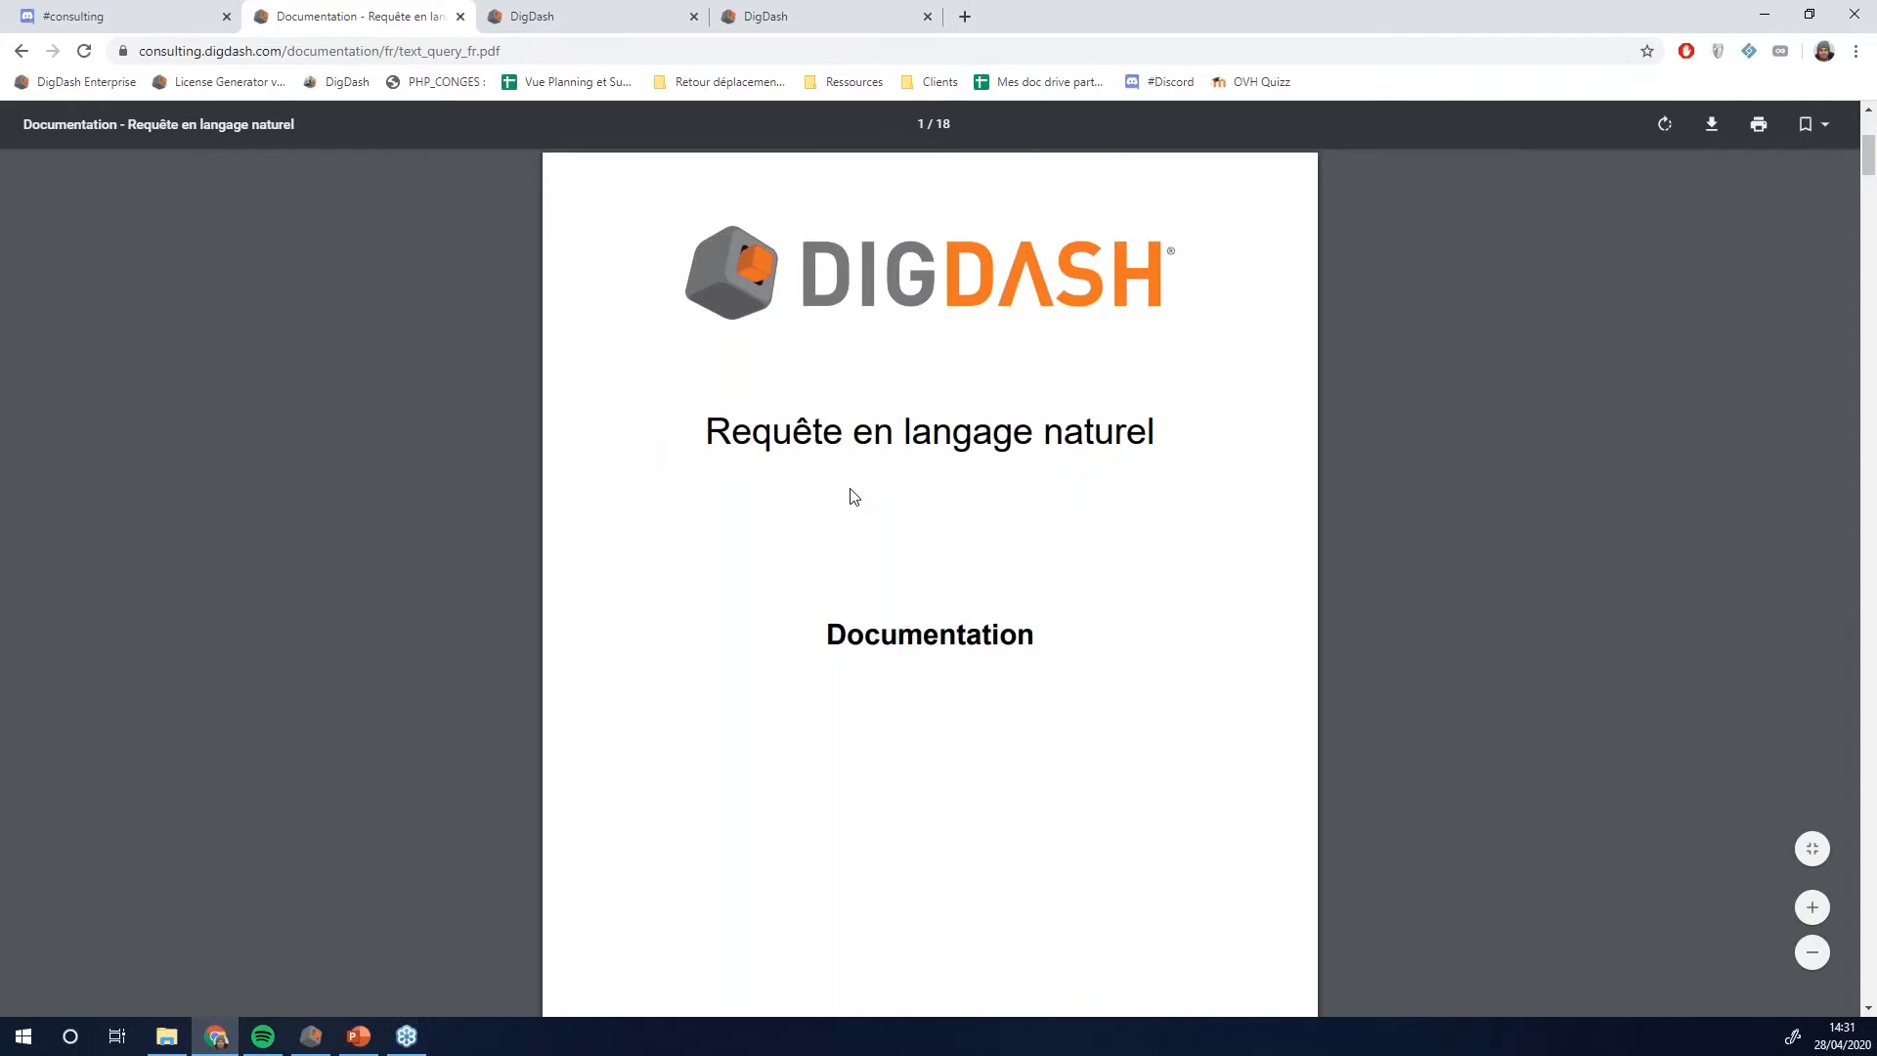
- Read through the natural-language query guide to the table of chart names and keywords in the "Choix des graphiques" section
scroll(853, 497, down, 12)
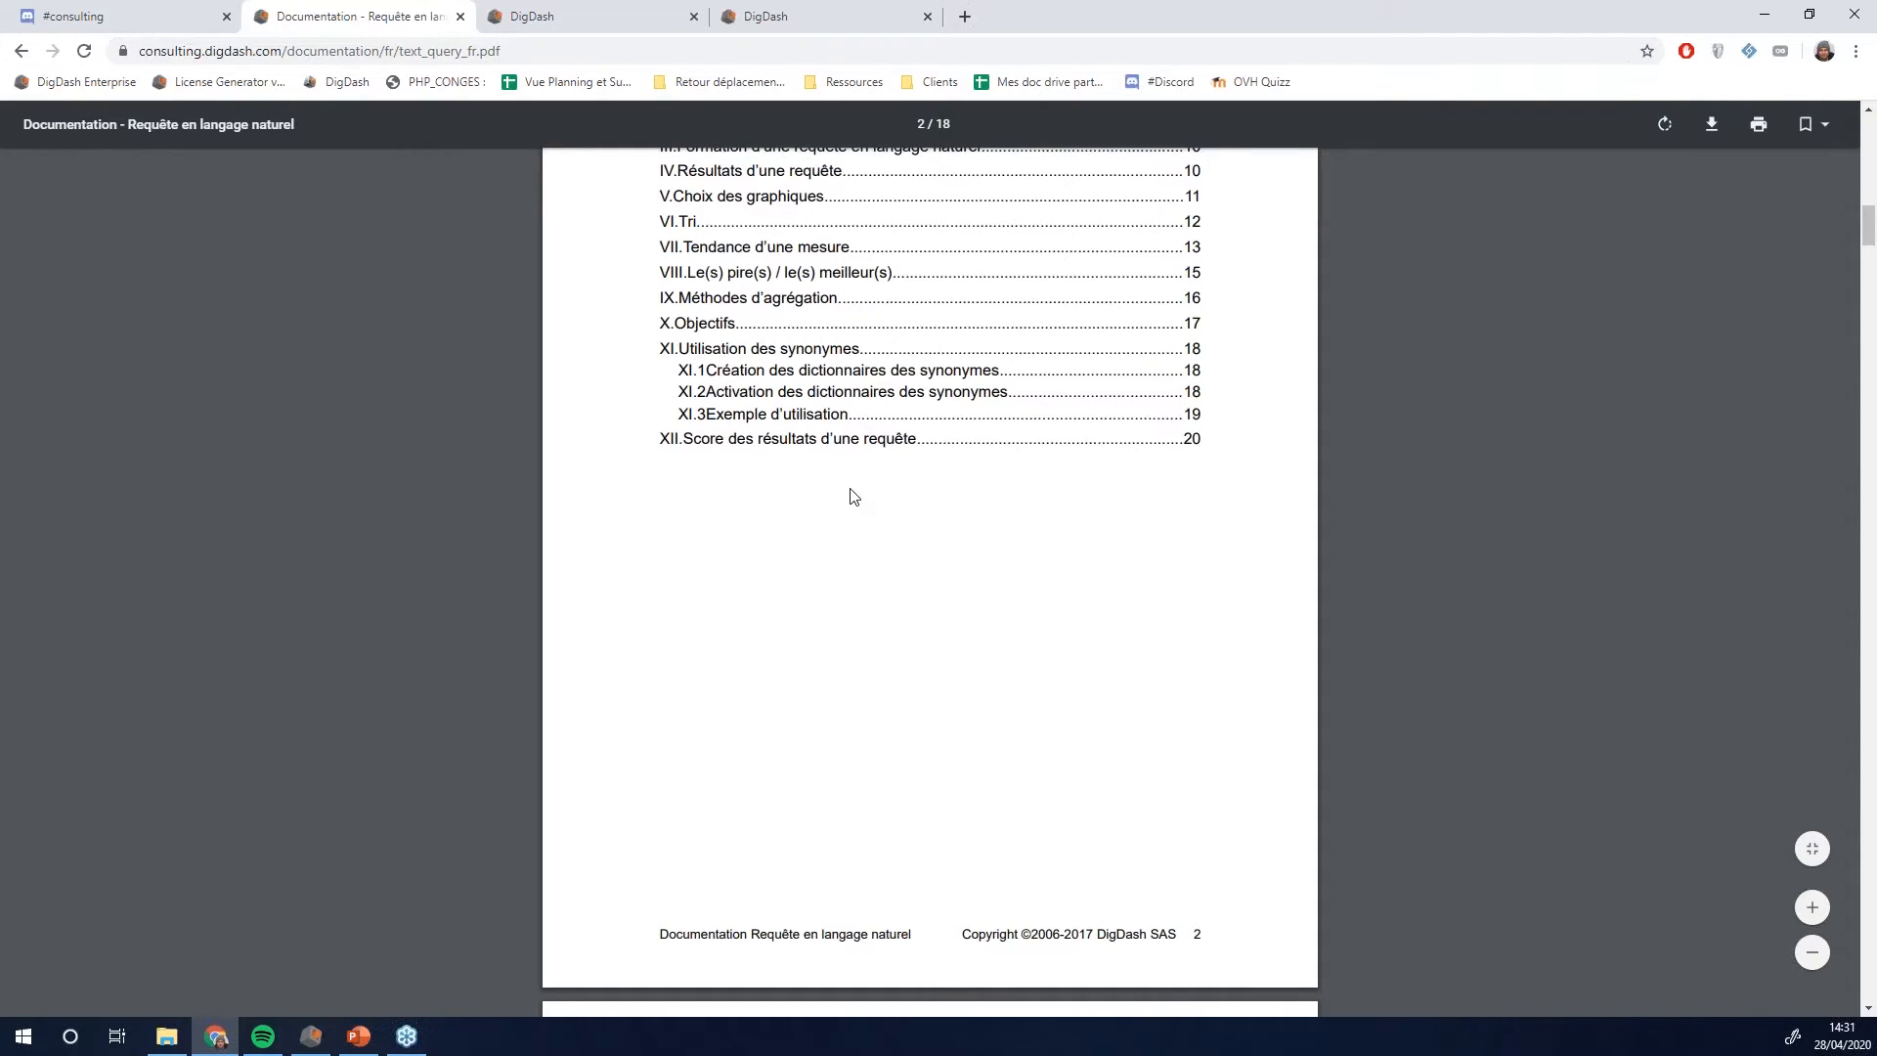
scroll(854, 496, down, 15)
scroll(841, 496, down, 6)
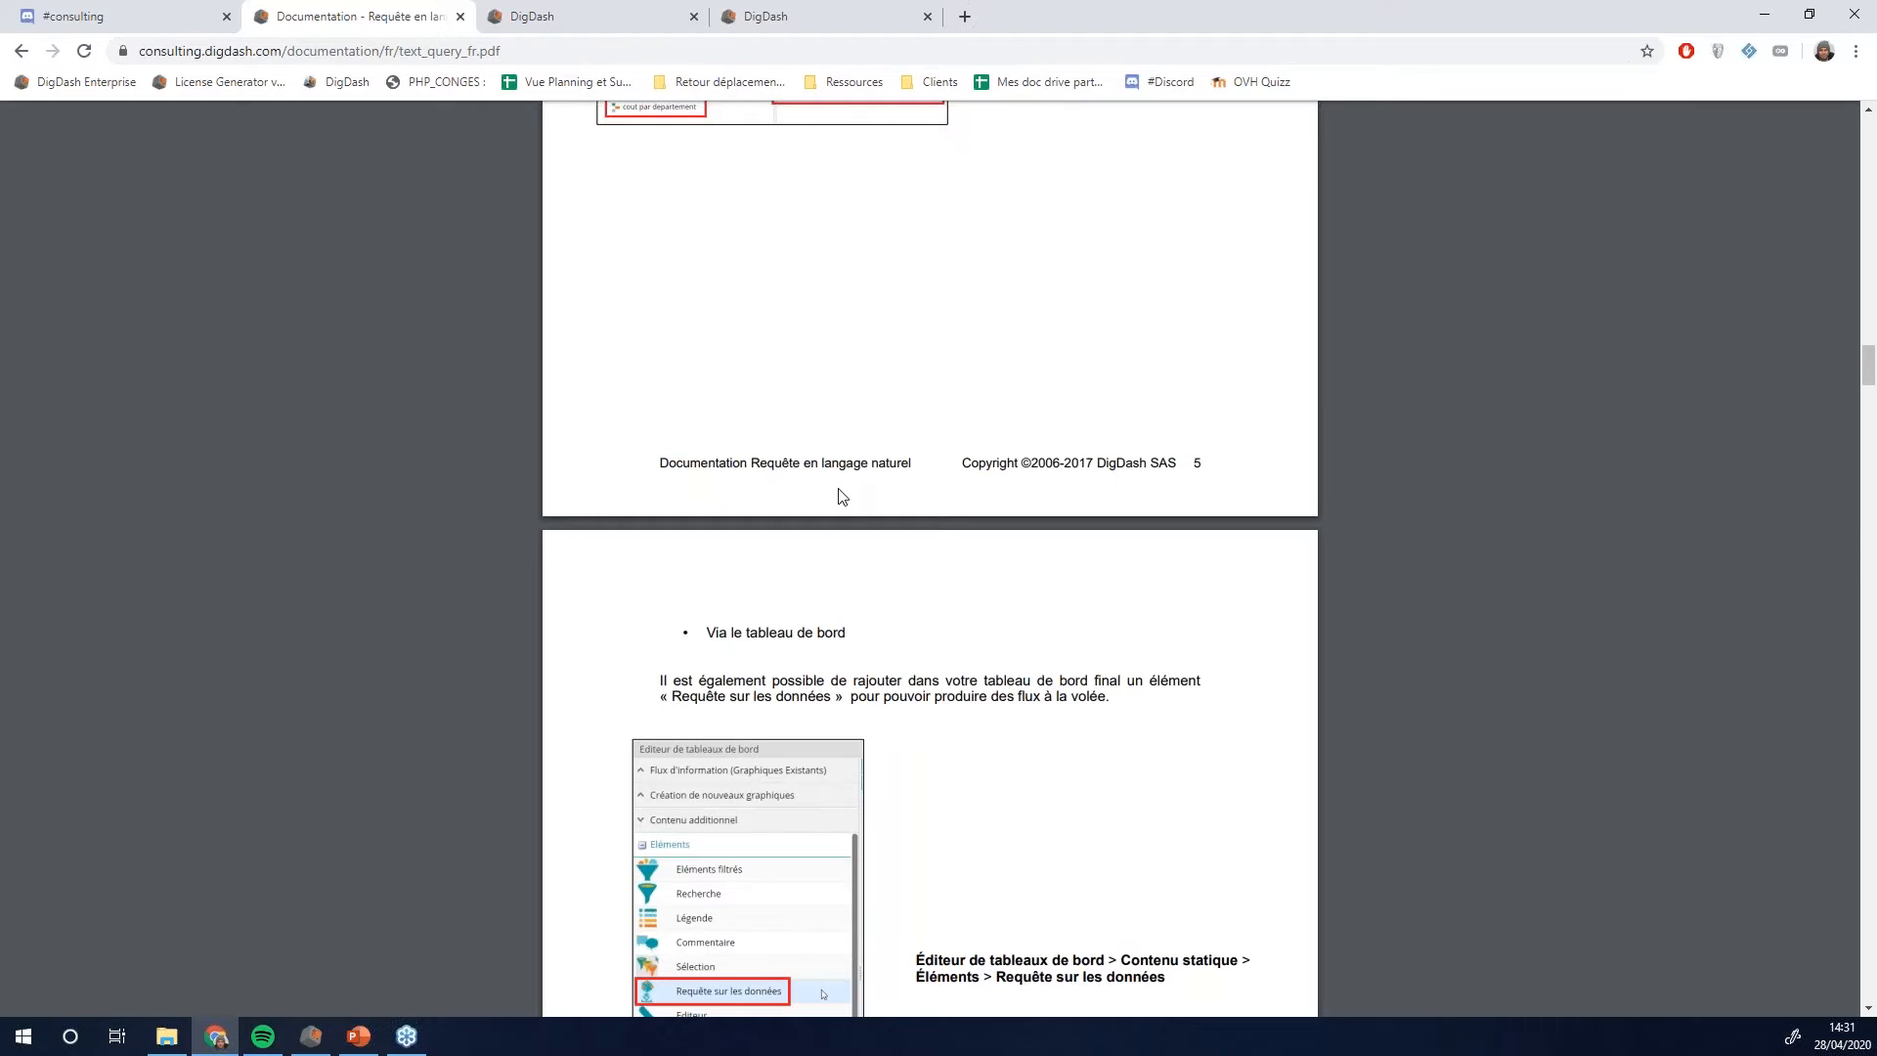
scroll(843, 499, down, 1)
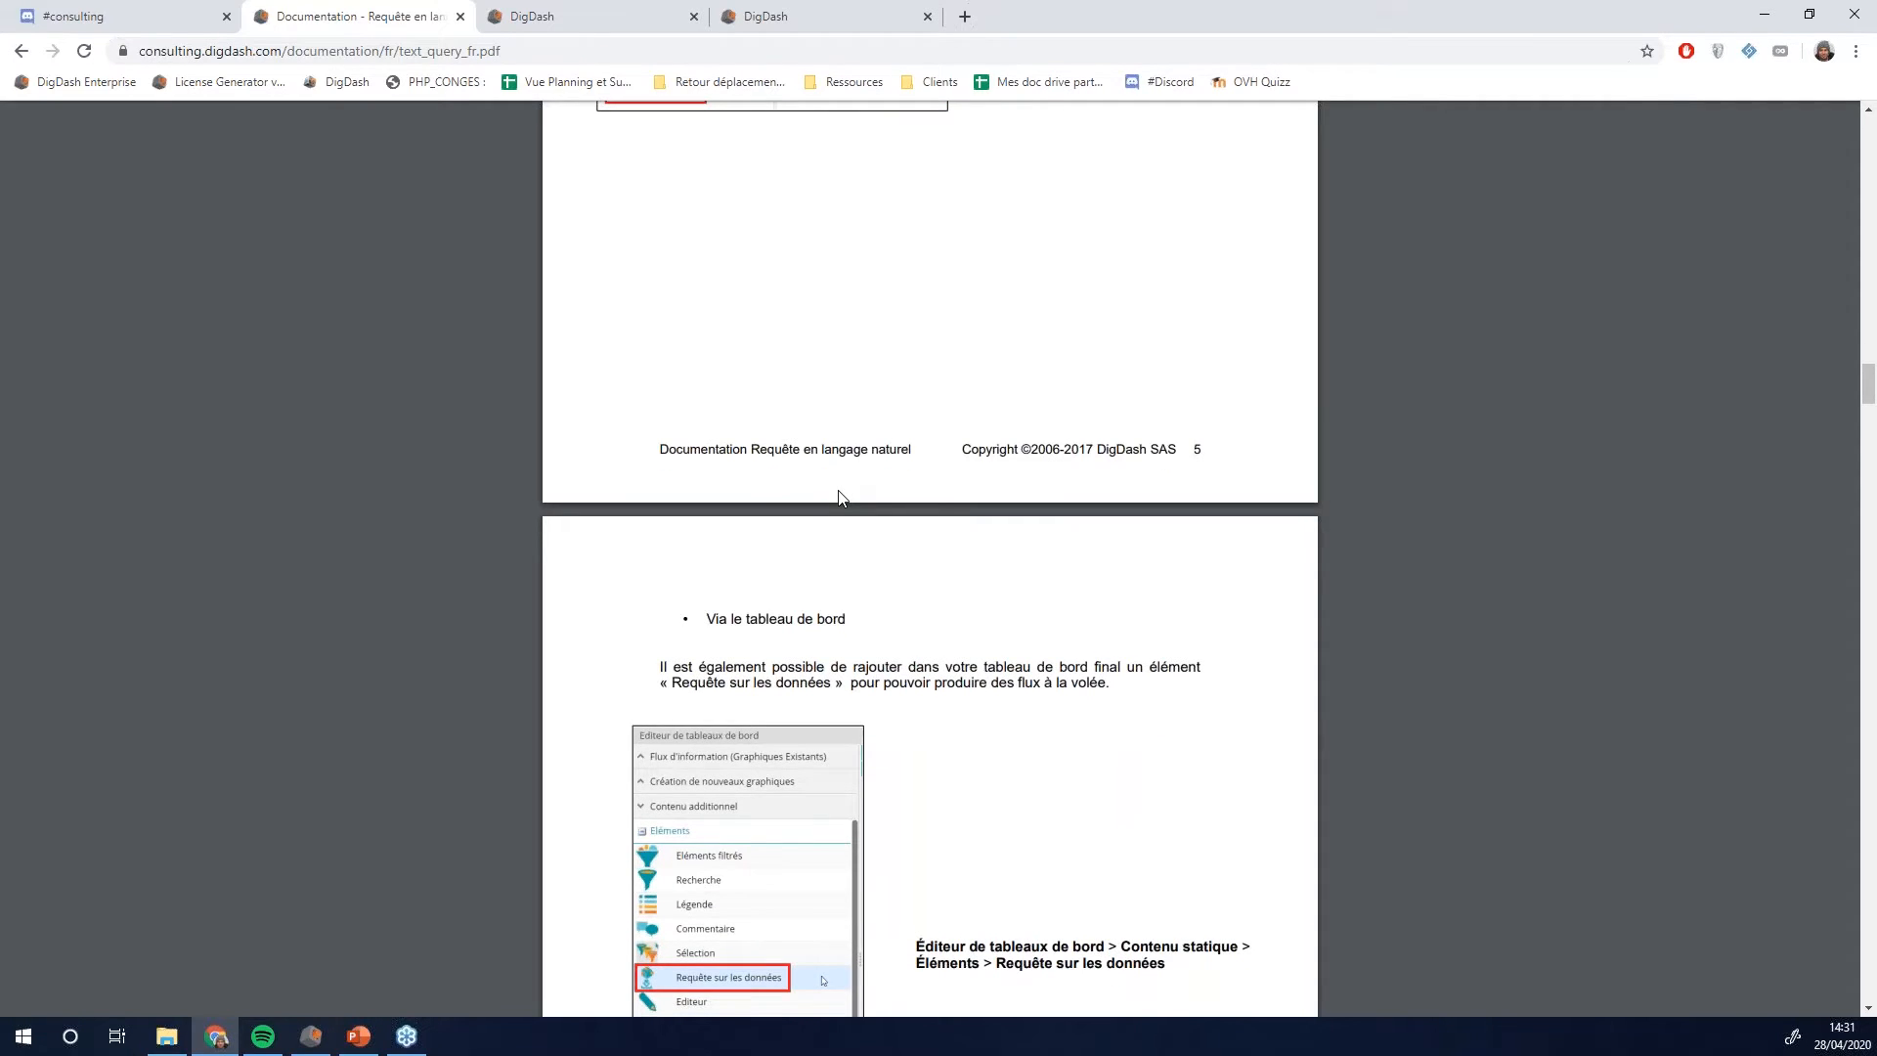
scroll(843, 499, down, 15)
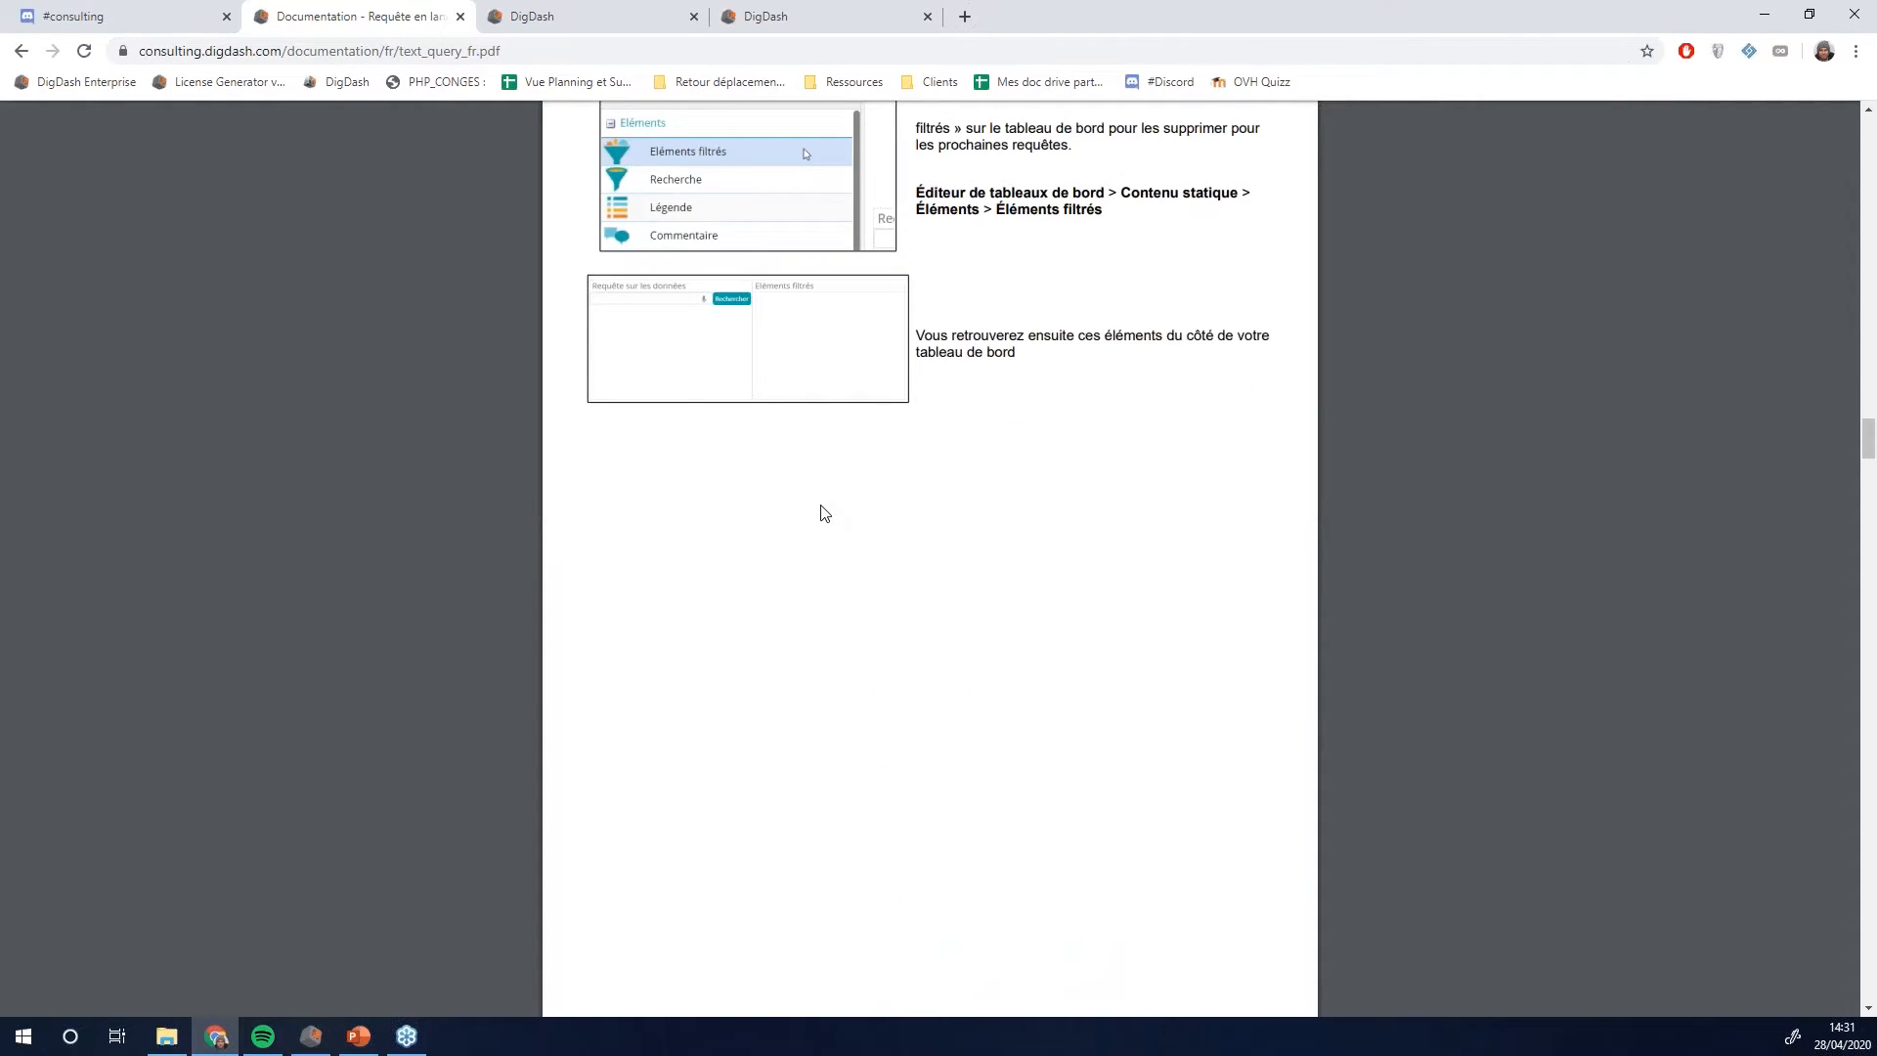
scroll(824, 513, down, 10)
scroll(824, 513, down, 3)
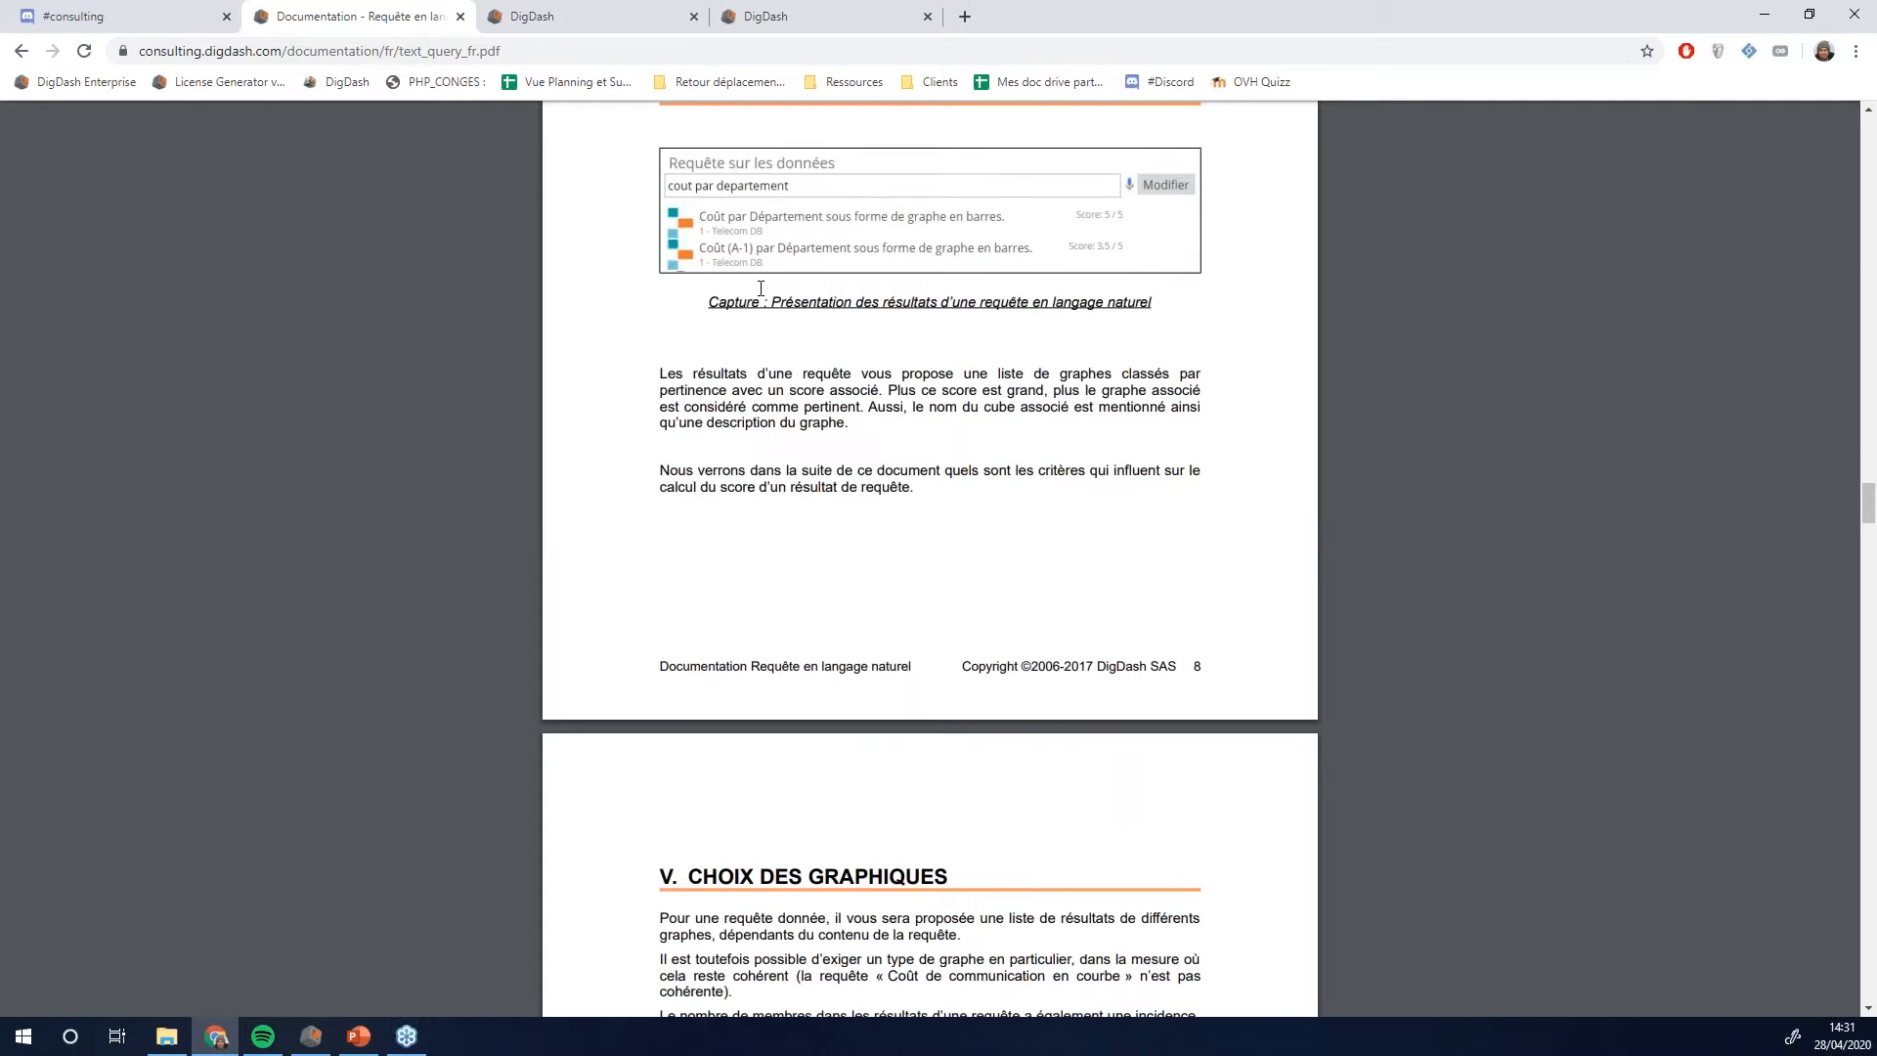
scroll(761, 289, down, 5)
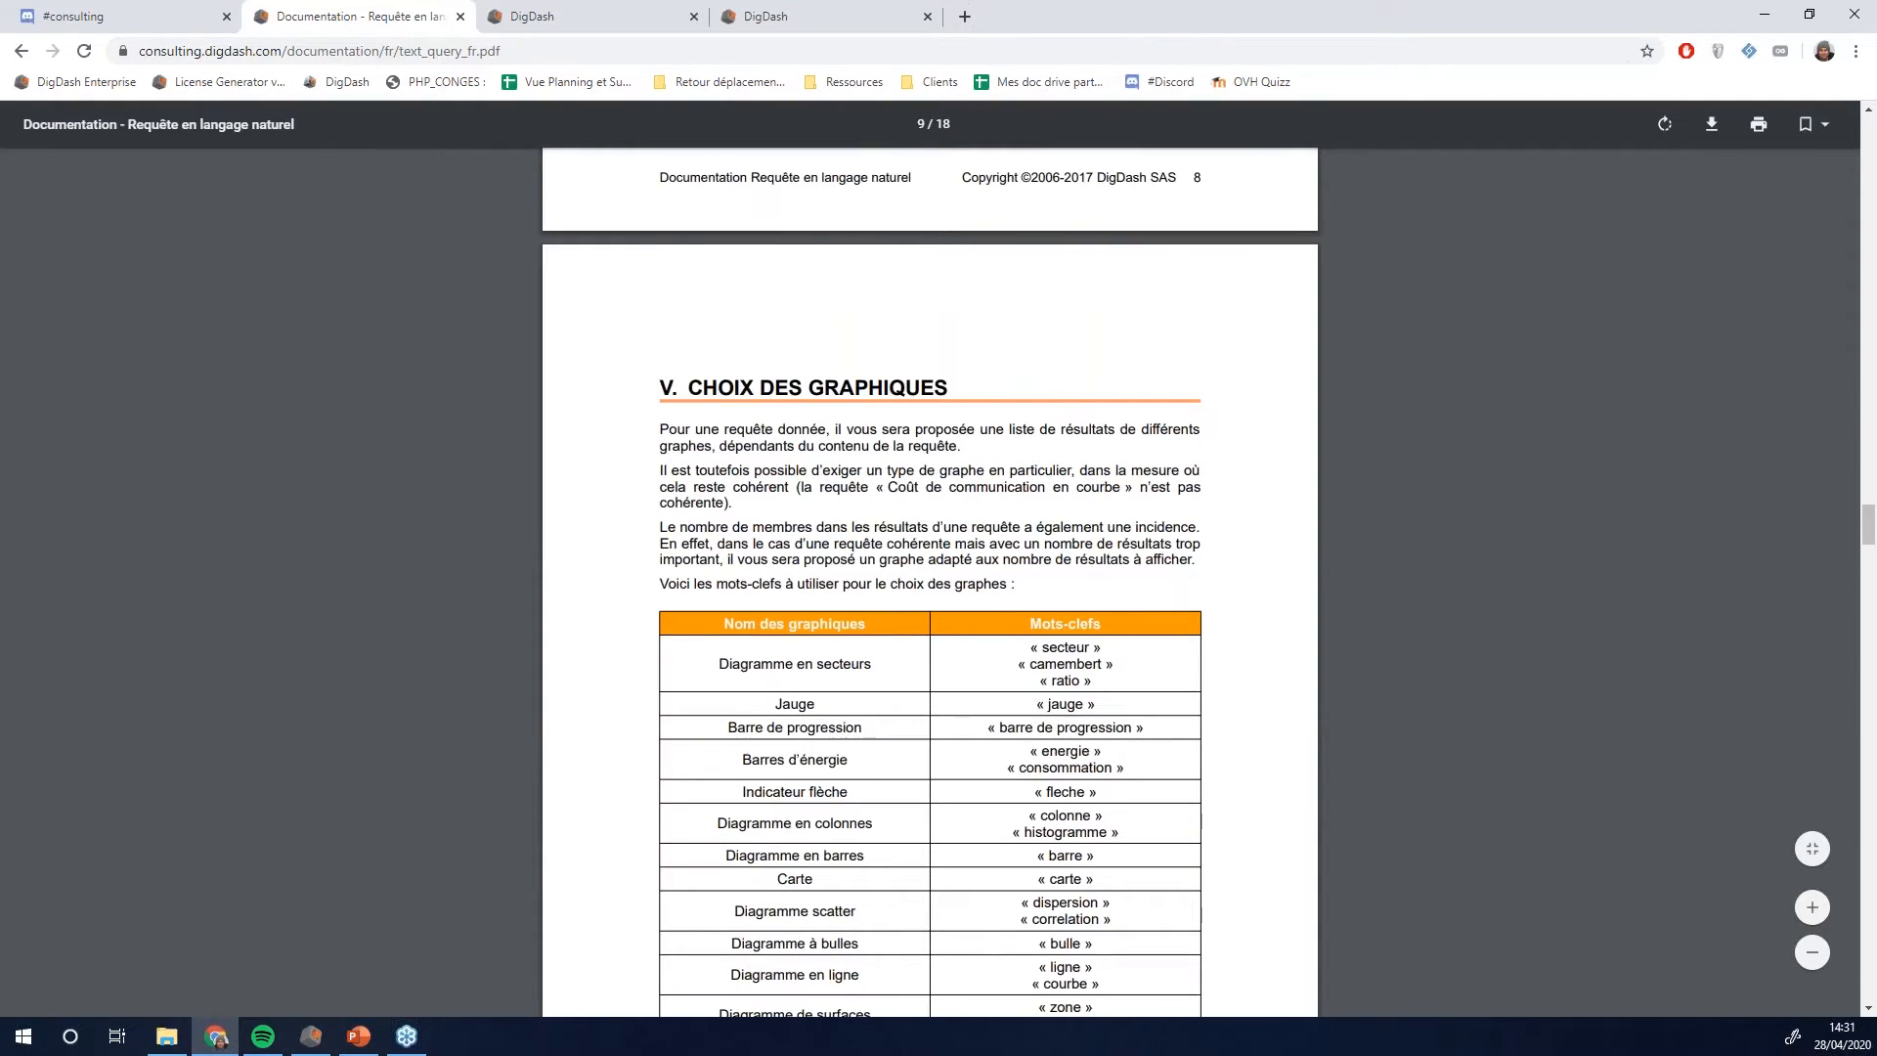
scroll(778, 528, down, 1)
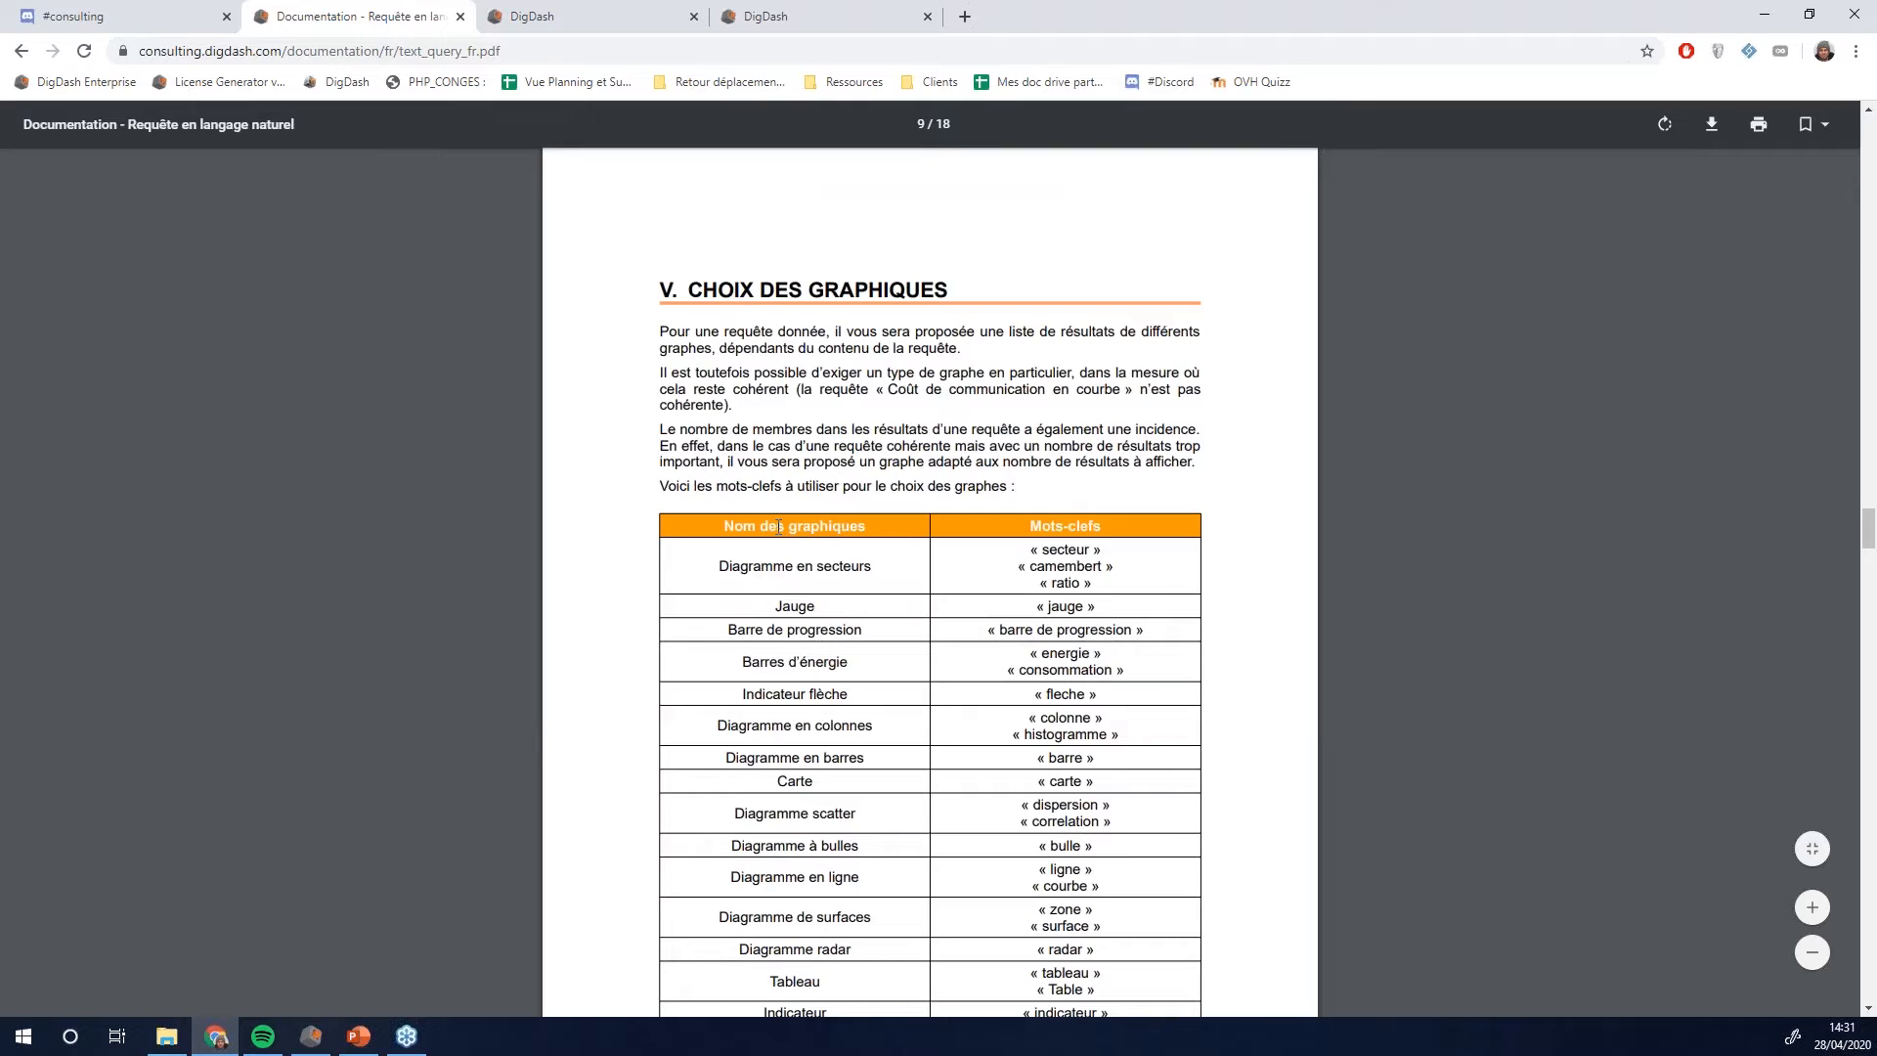
click(772, 16)
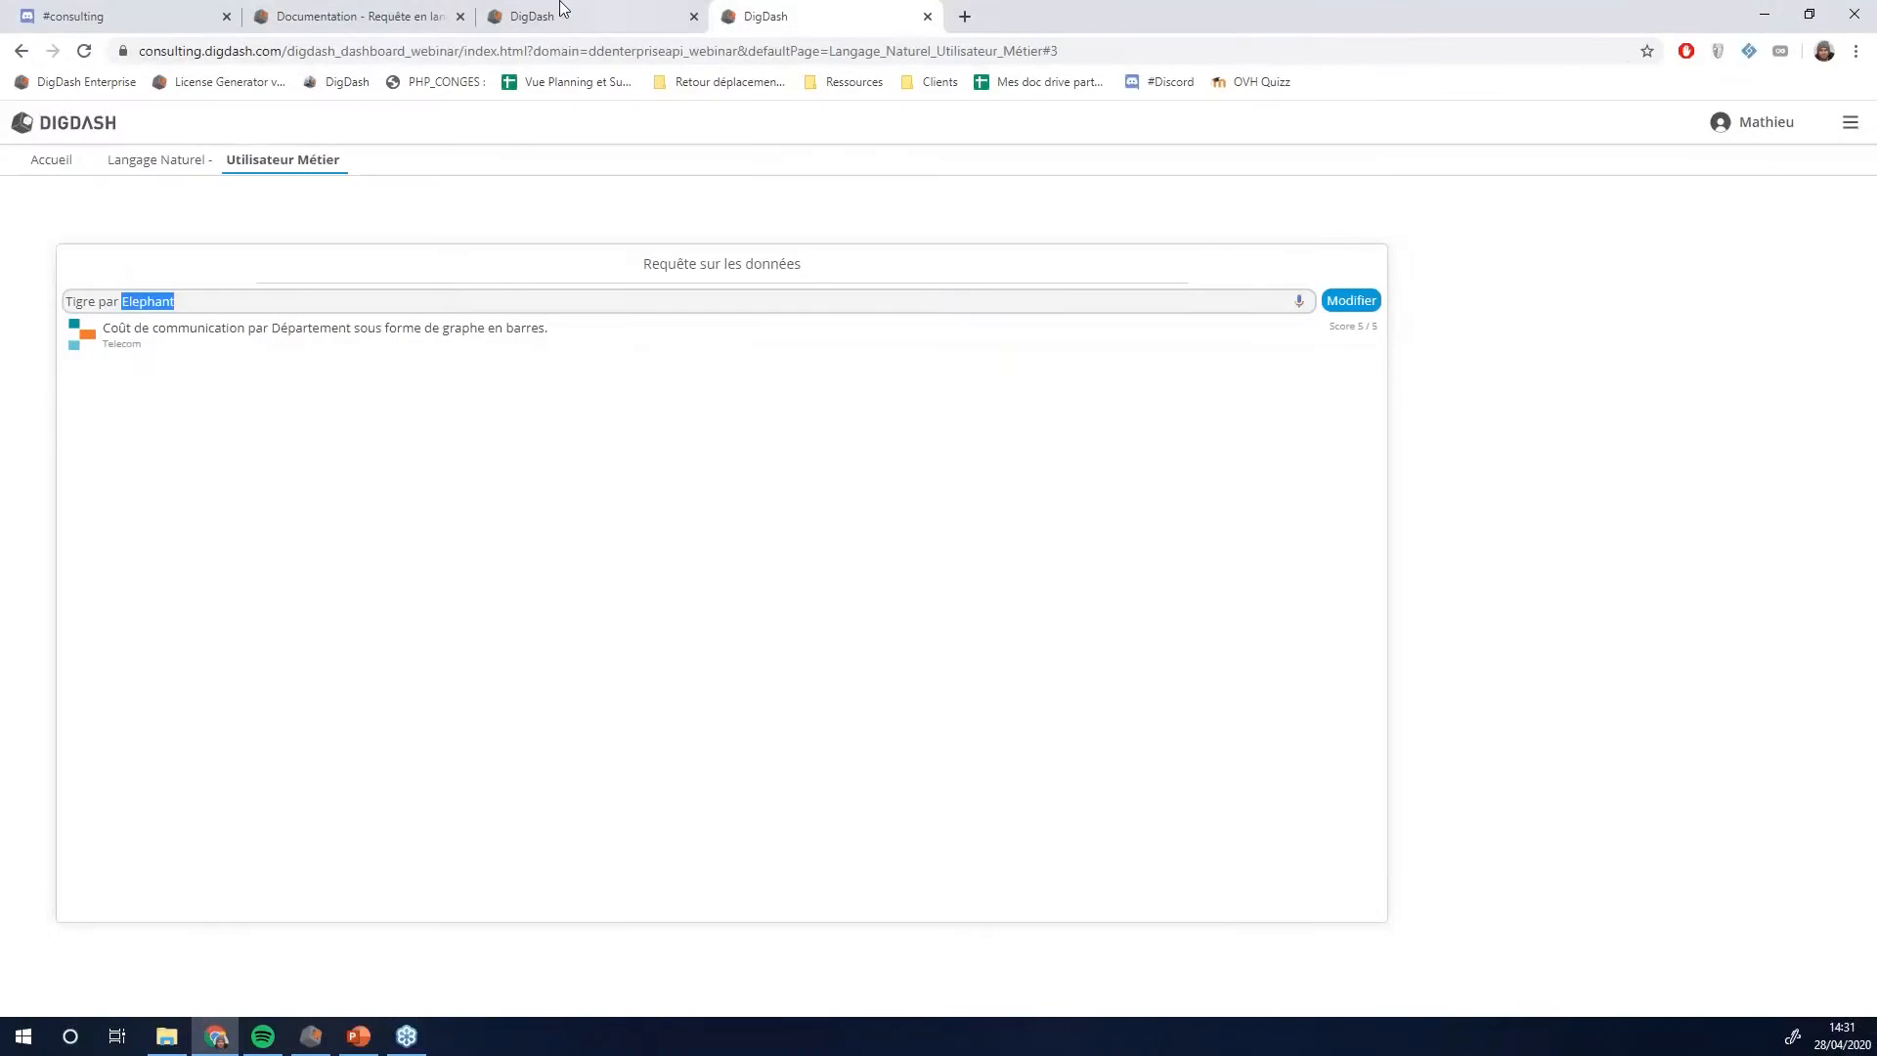
click(456, 9)
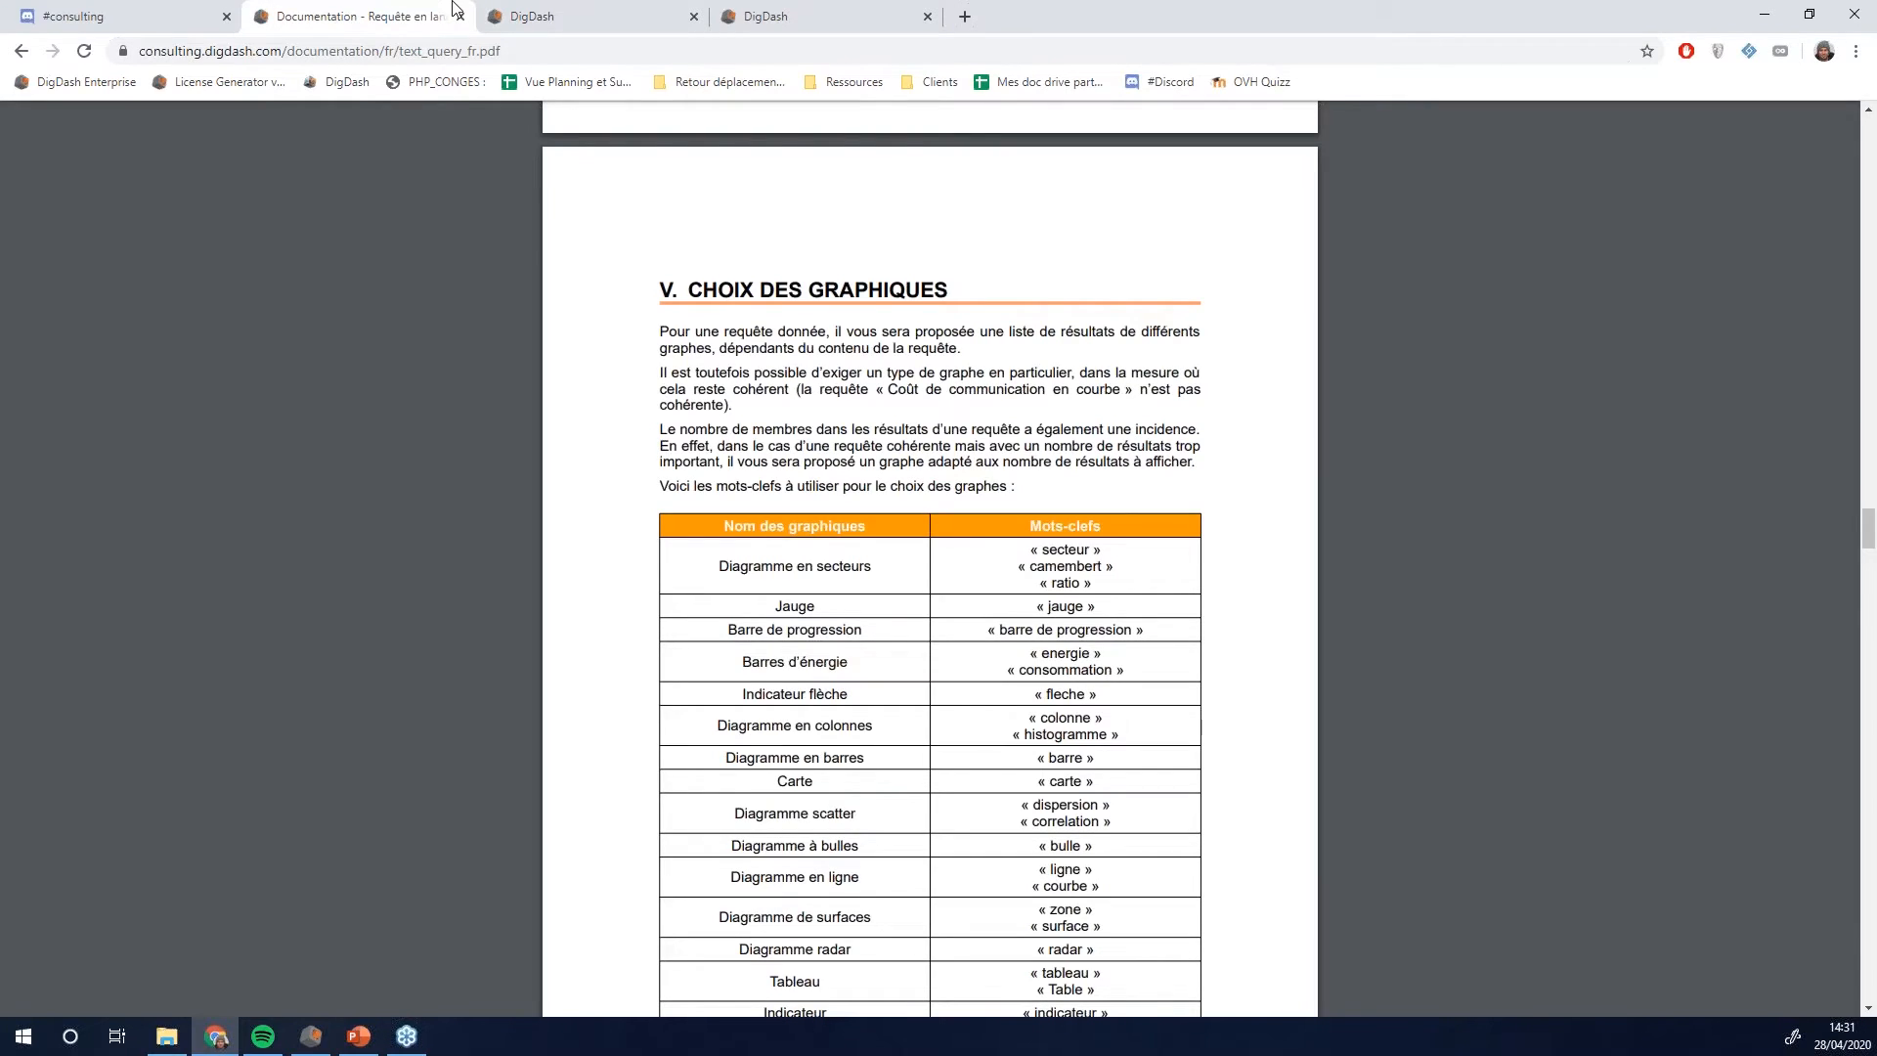
- Query the data for "Camembert des coûts par région" on the Utilisateur Métier page and open the suggested cost-per-minute pie chart
key(ctrl+4)
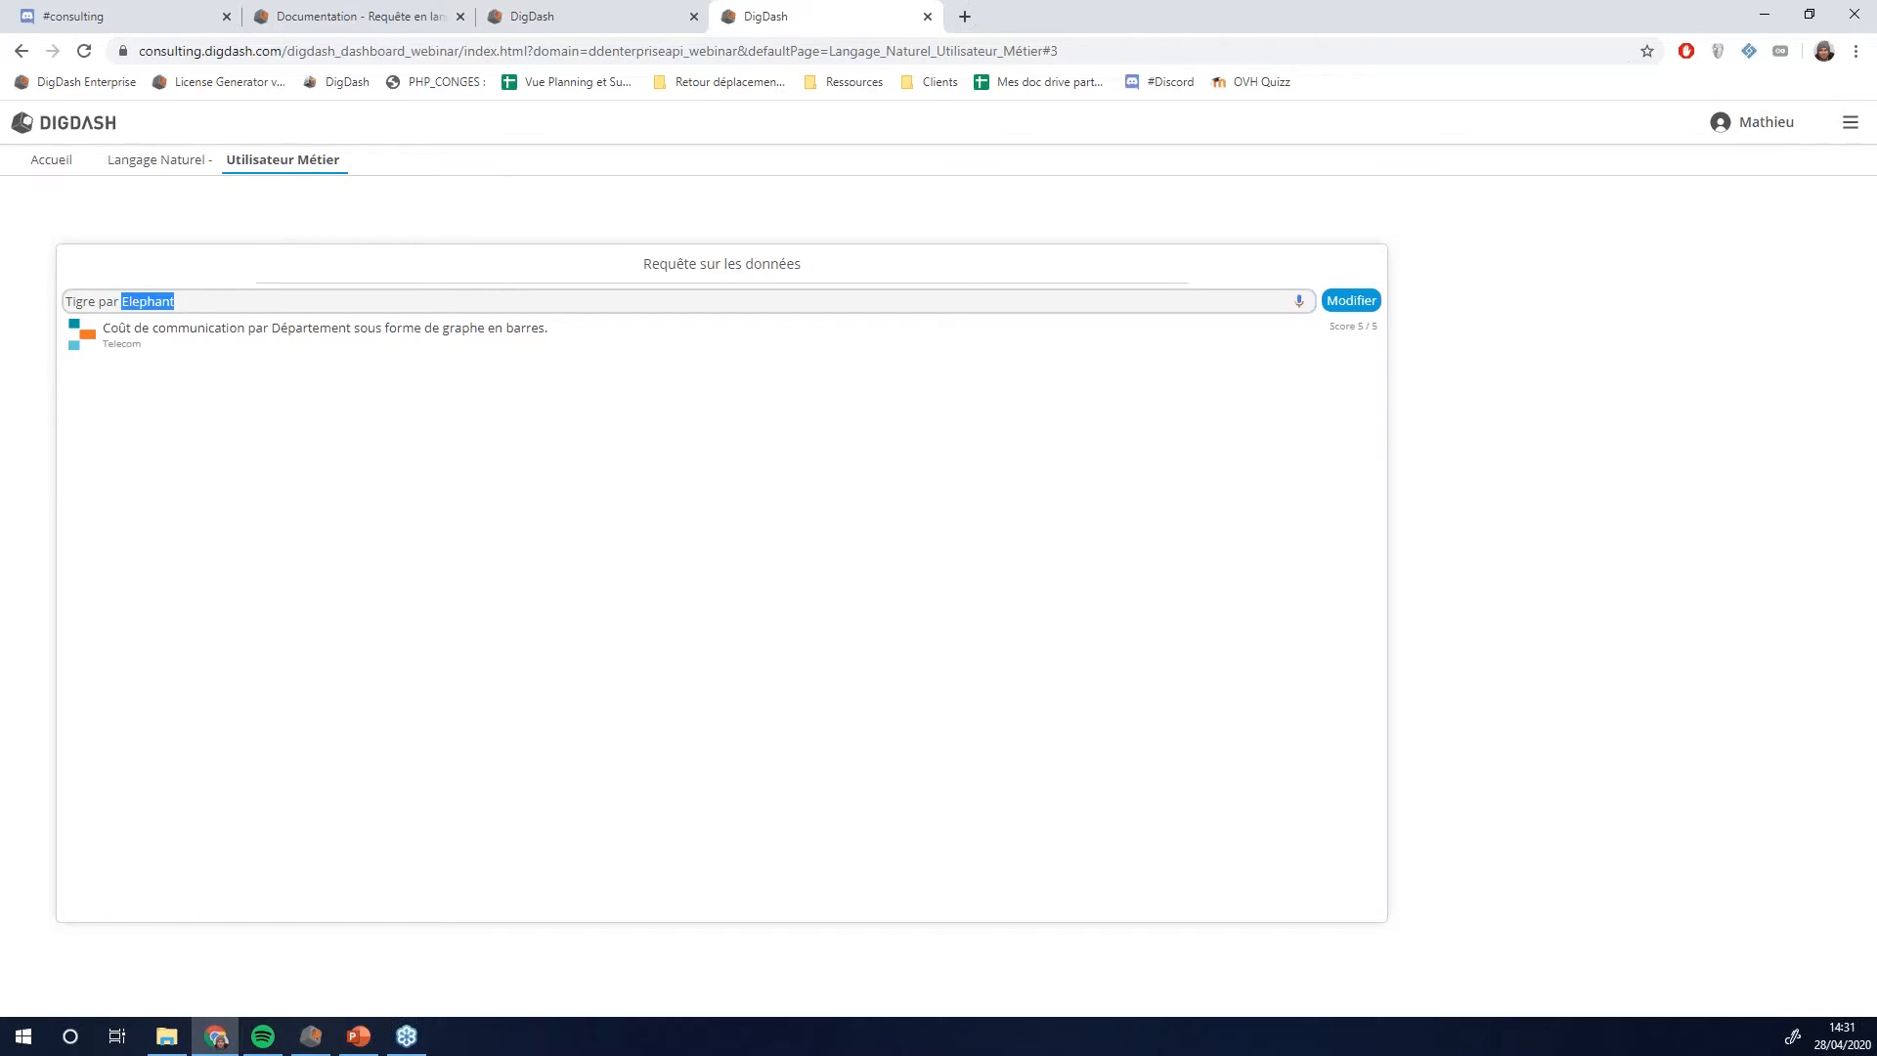
key(alt+Tab)
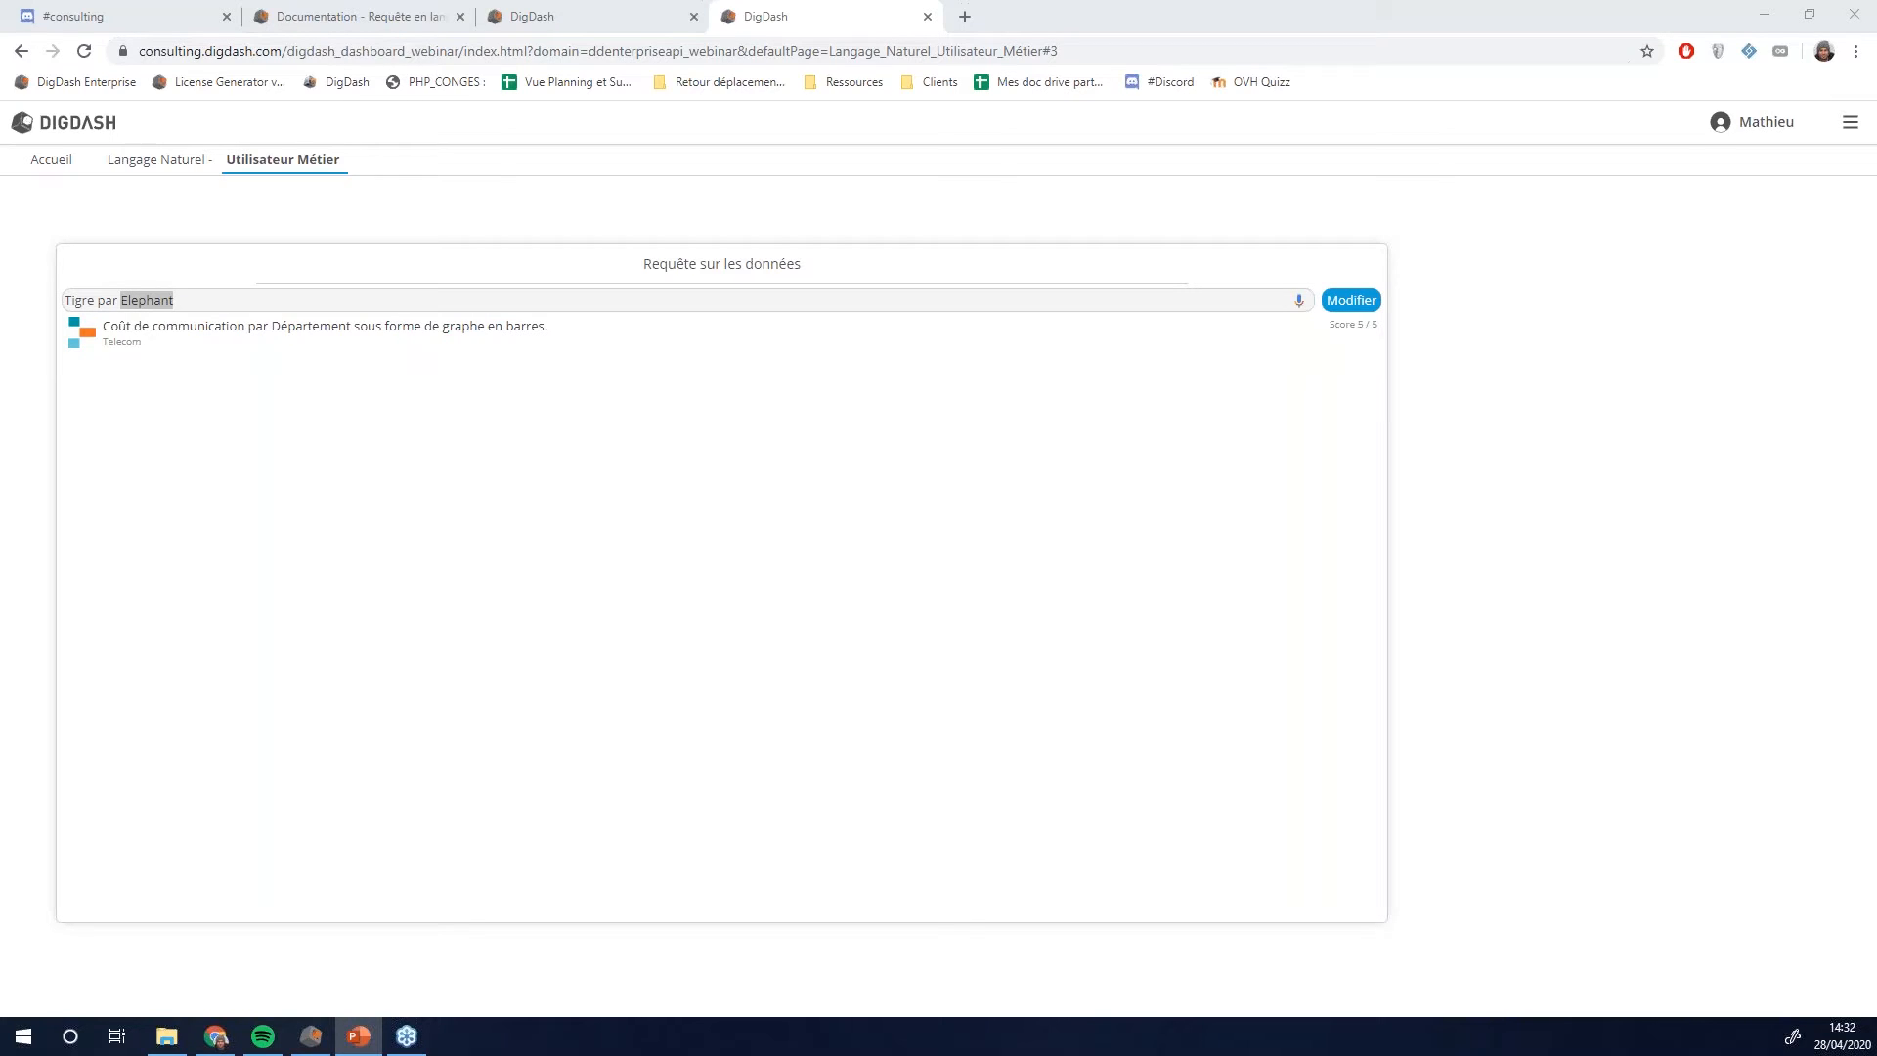
click(269, 307)
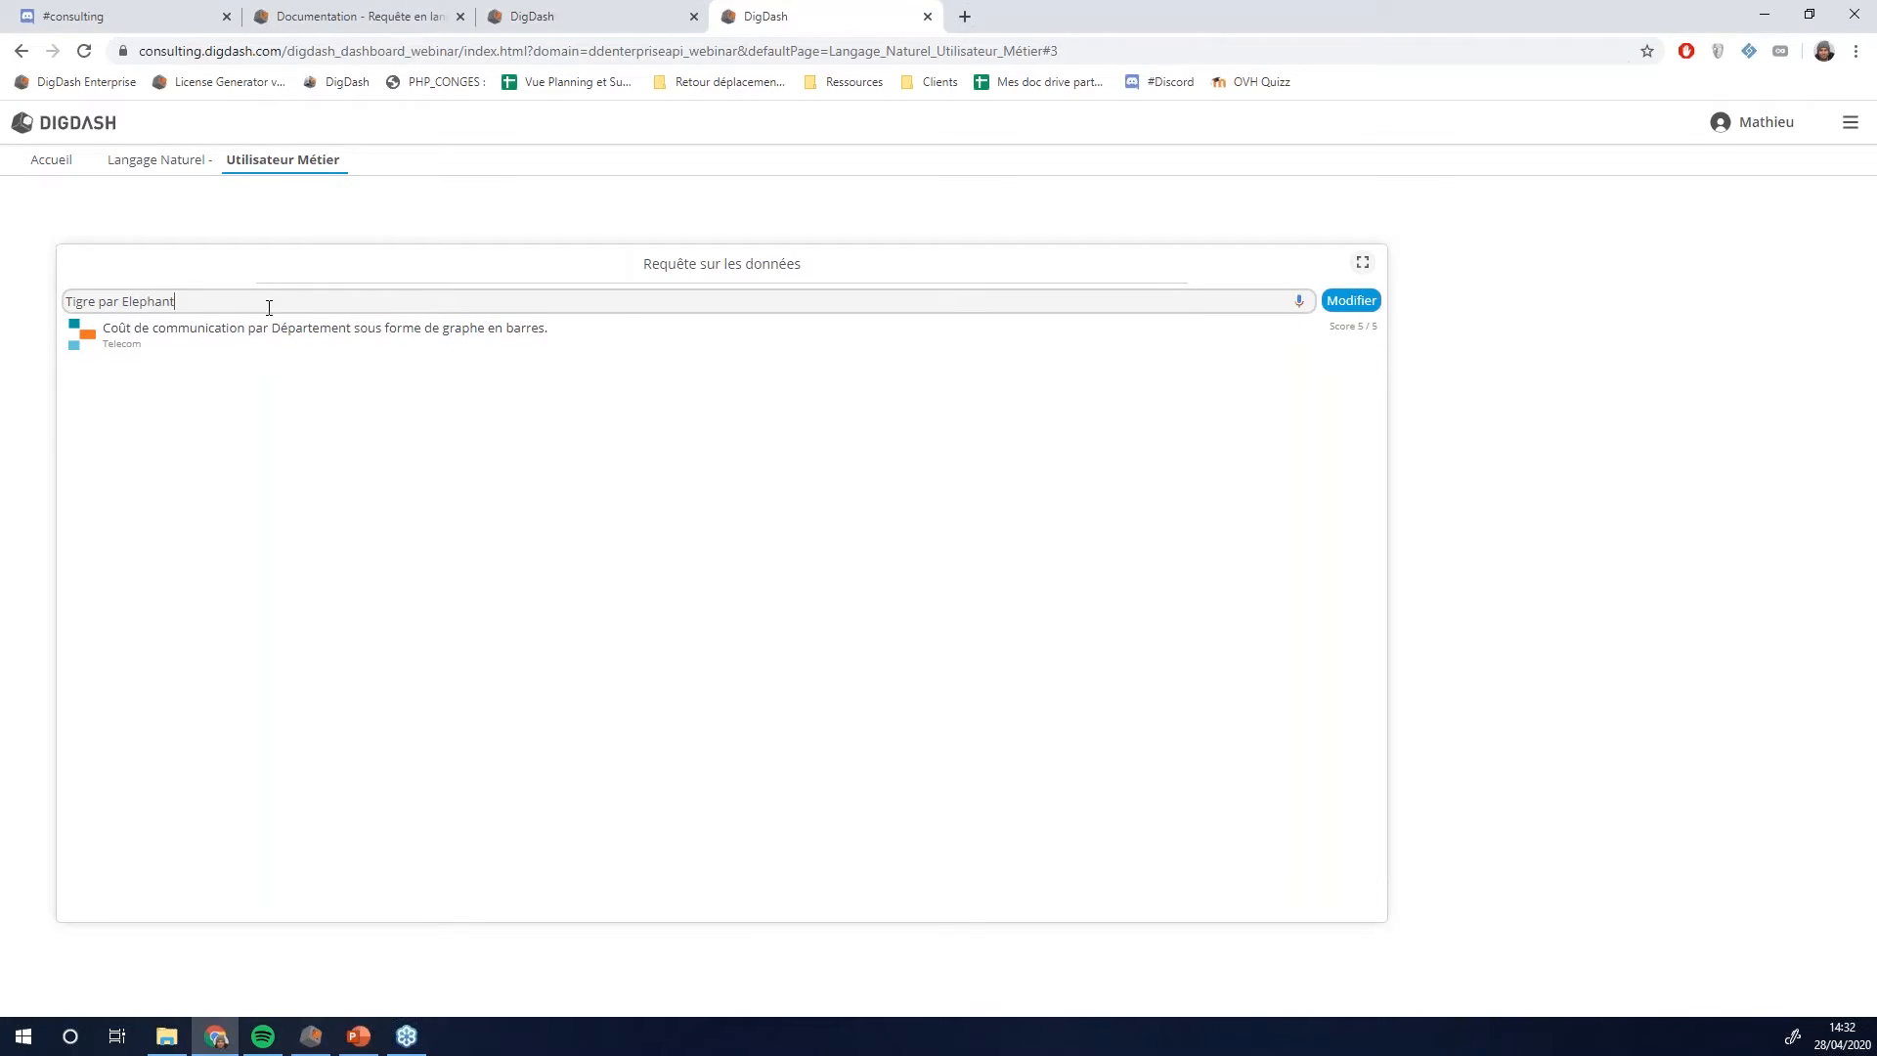
drag(269, 307, 50, 301)
text(Camembert des coûts par région)
click(1351, 302)
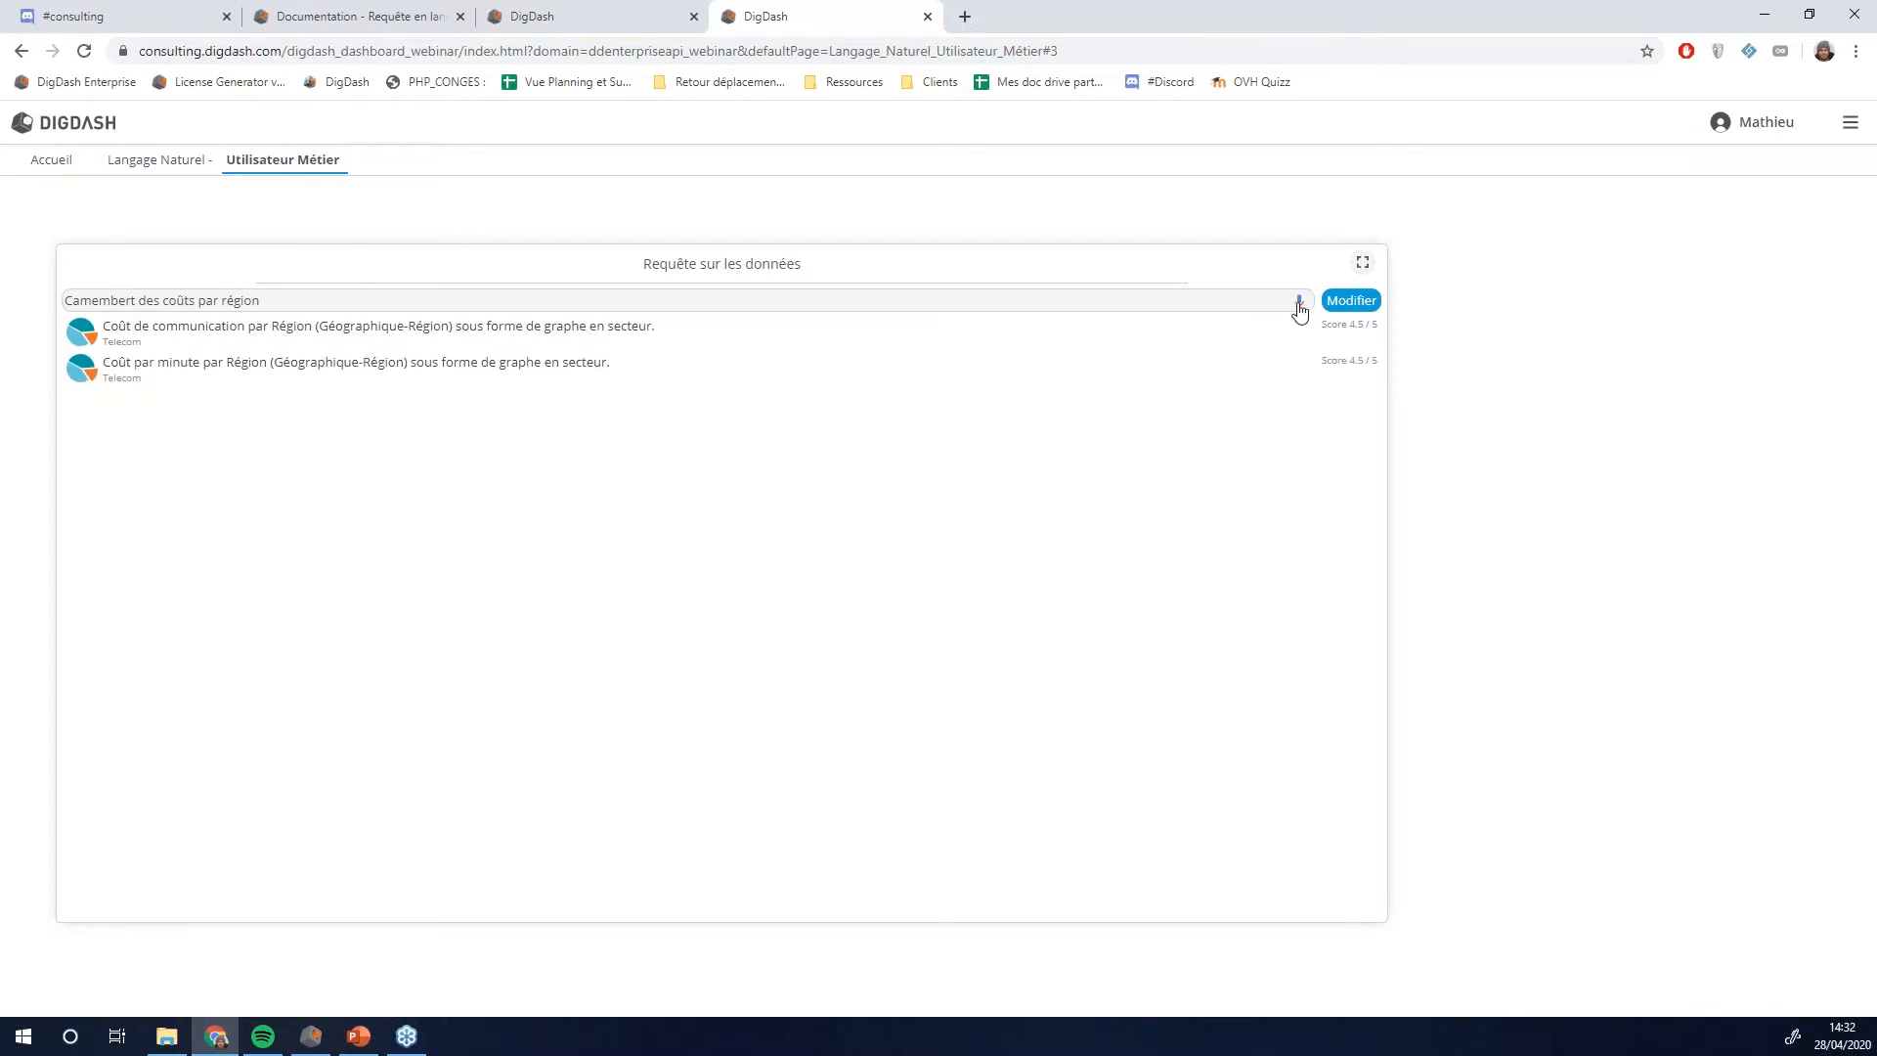
click(238, 364)
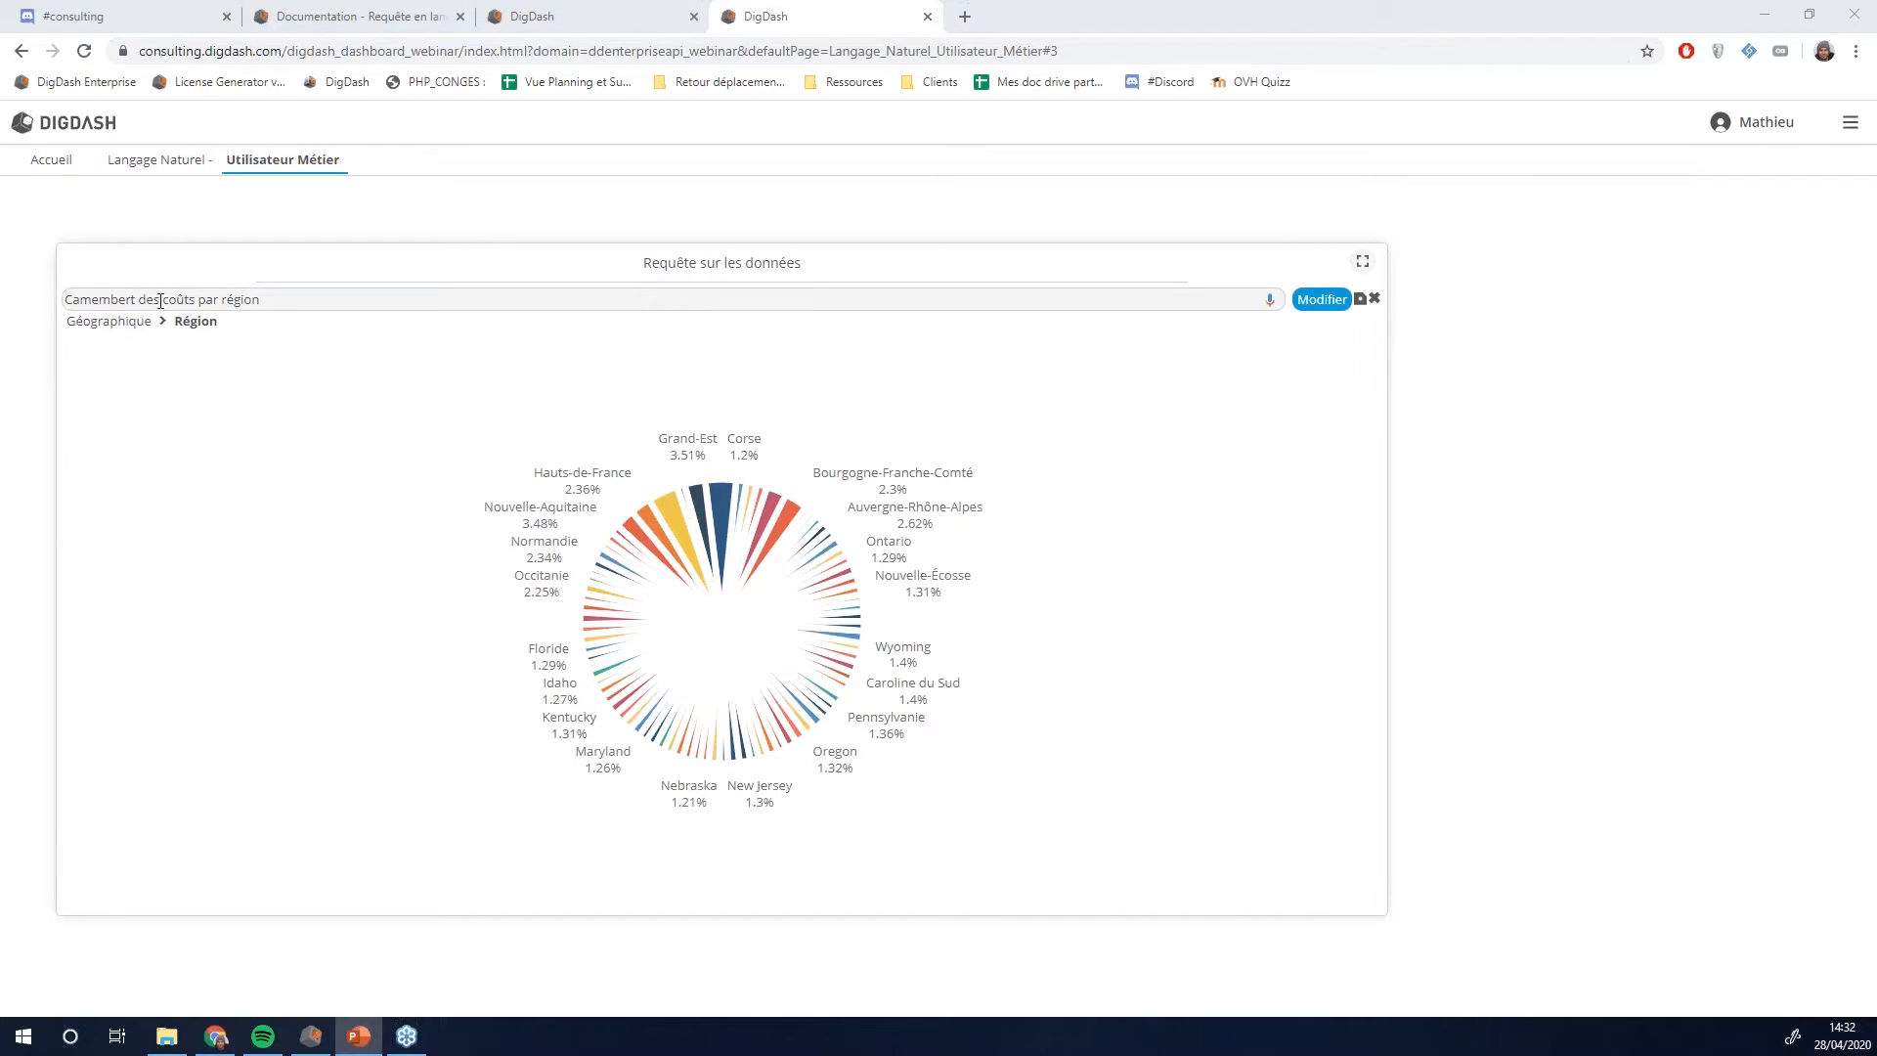
- Change the query to "Camembert des coûts par type de ligne", run it and open the first suggested pie chart
double_click(292, 309)
text(type de ligne)
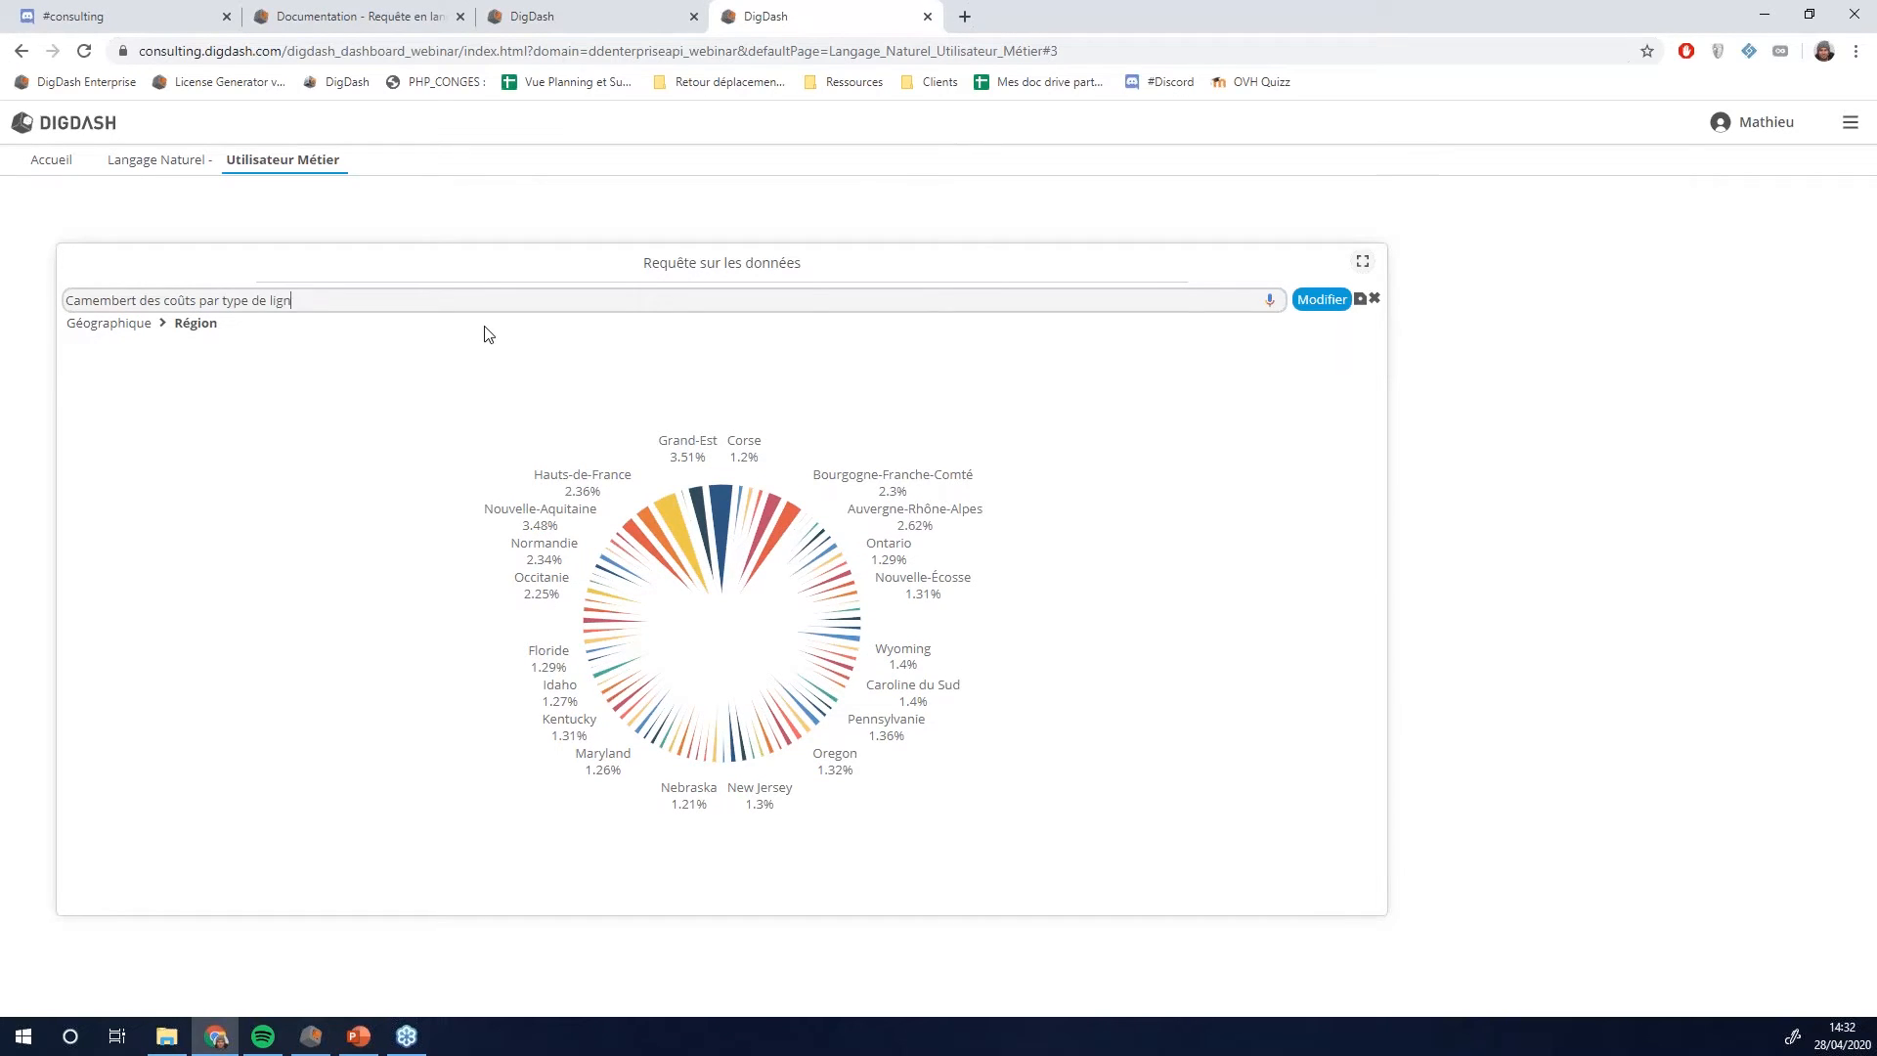
click(1322, 301)
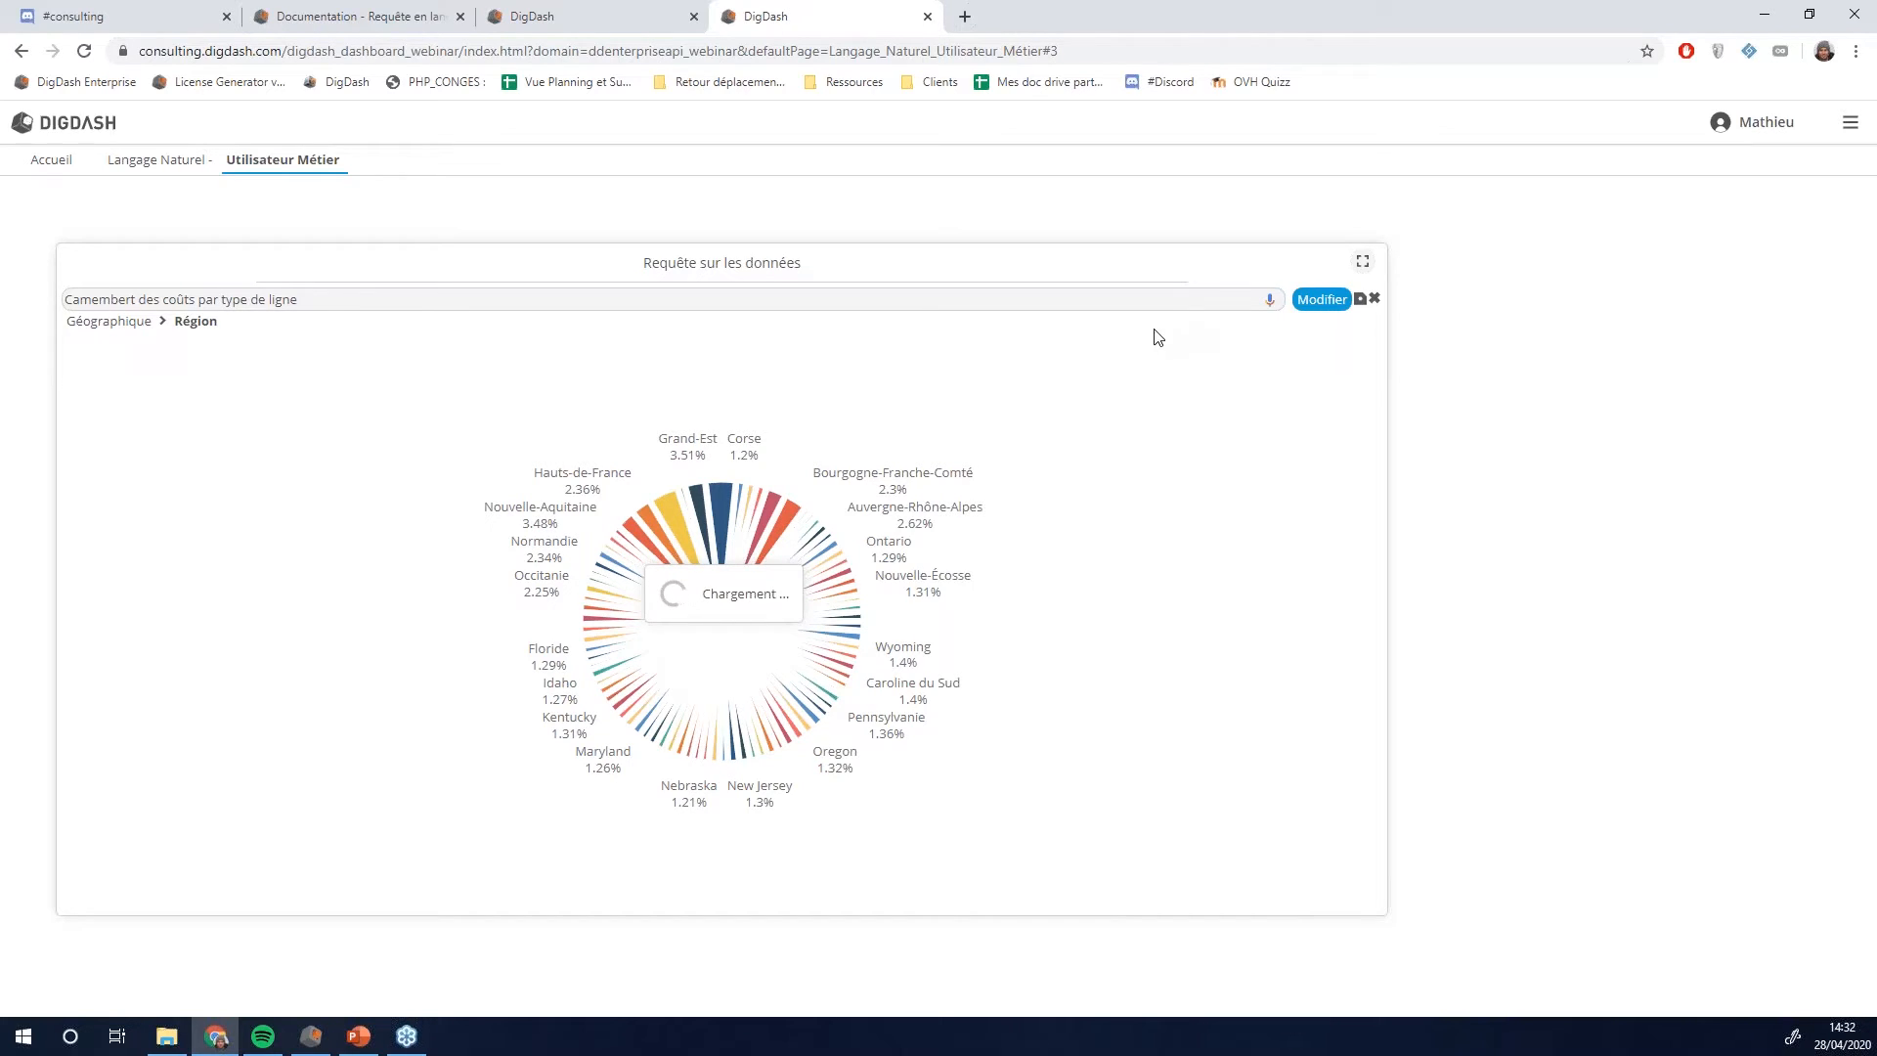
click(382, 332)
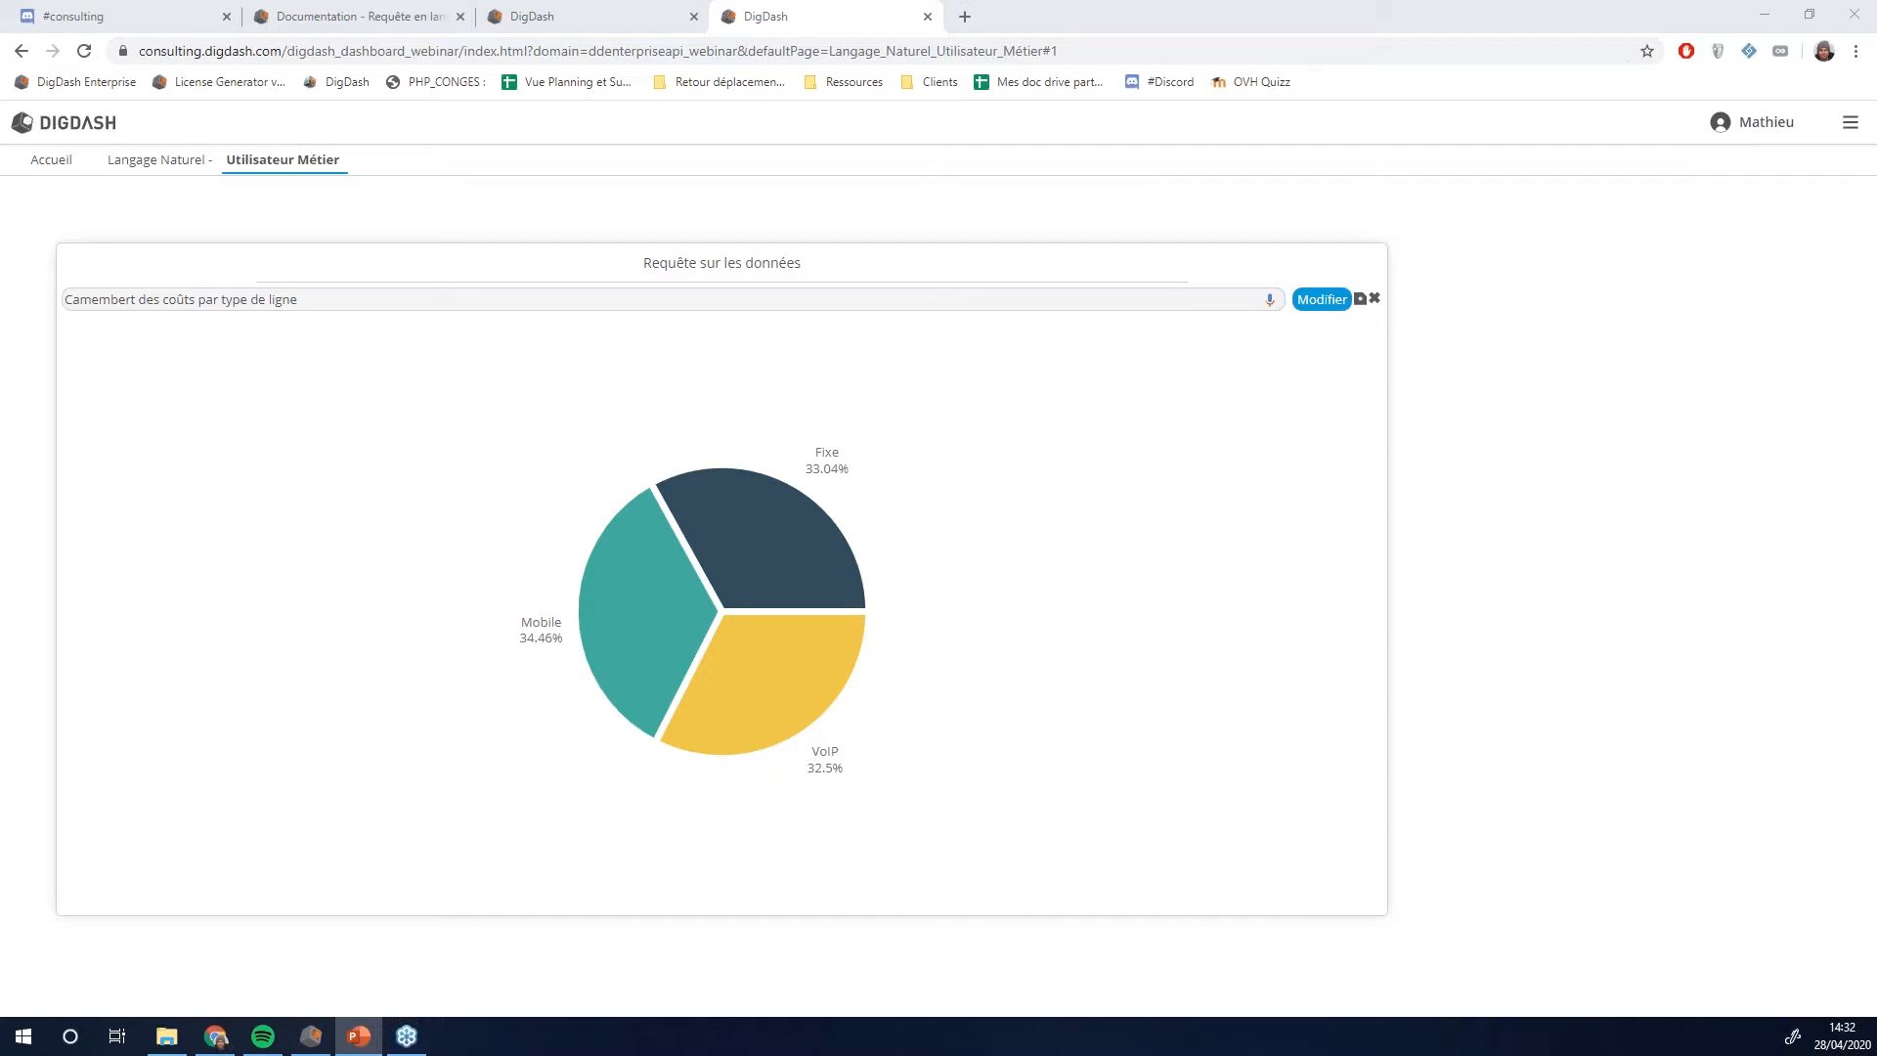
- Query the data for "tableau croisé des coûts de communication par région et par departement" and open the suggested communication-cost cross table
drag(372, 301, 154, 300)
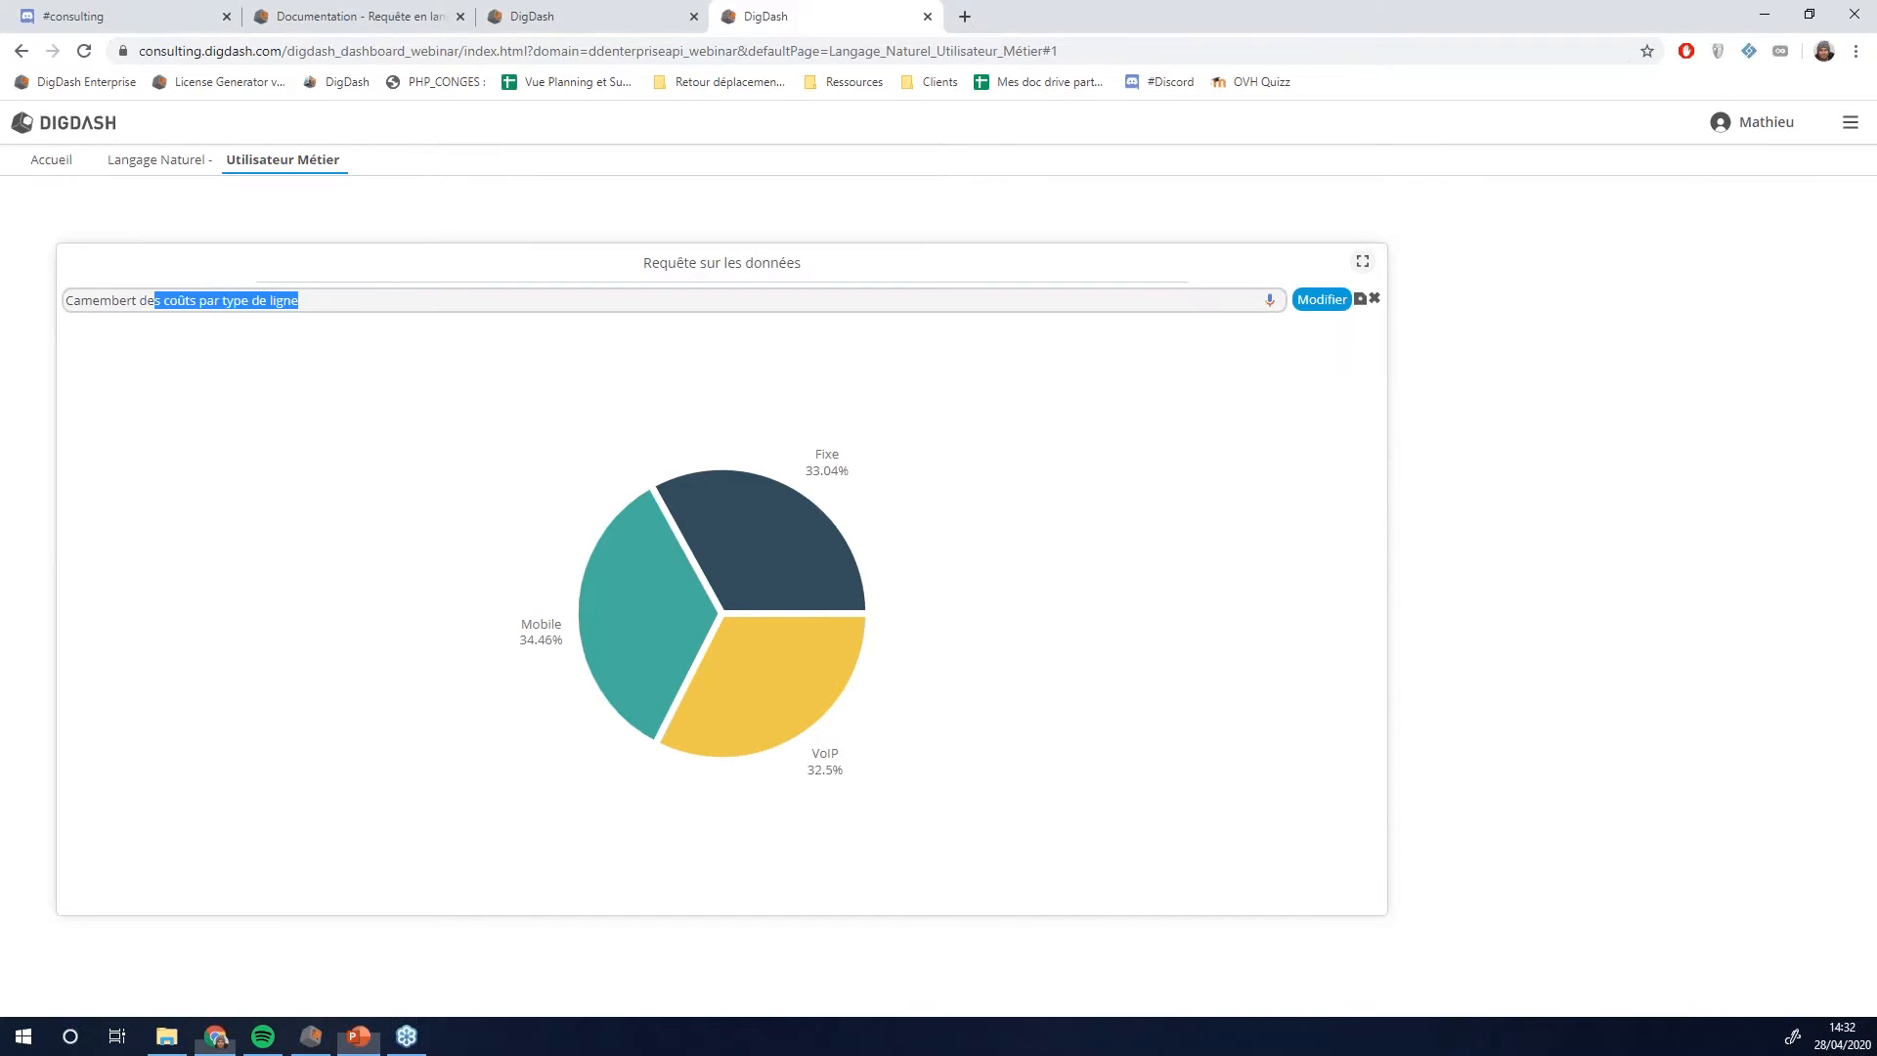
key(ctrl+a)
text(tableau croisé des coûts de communication par région et par departement)
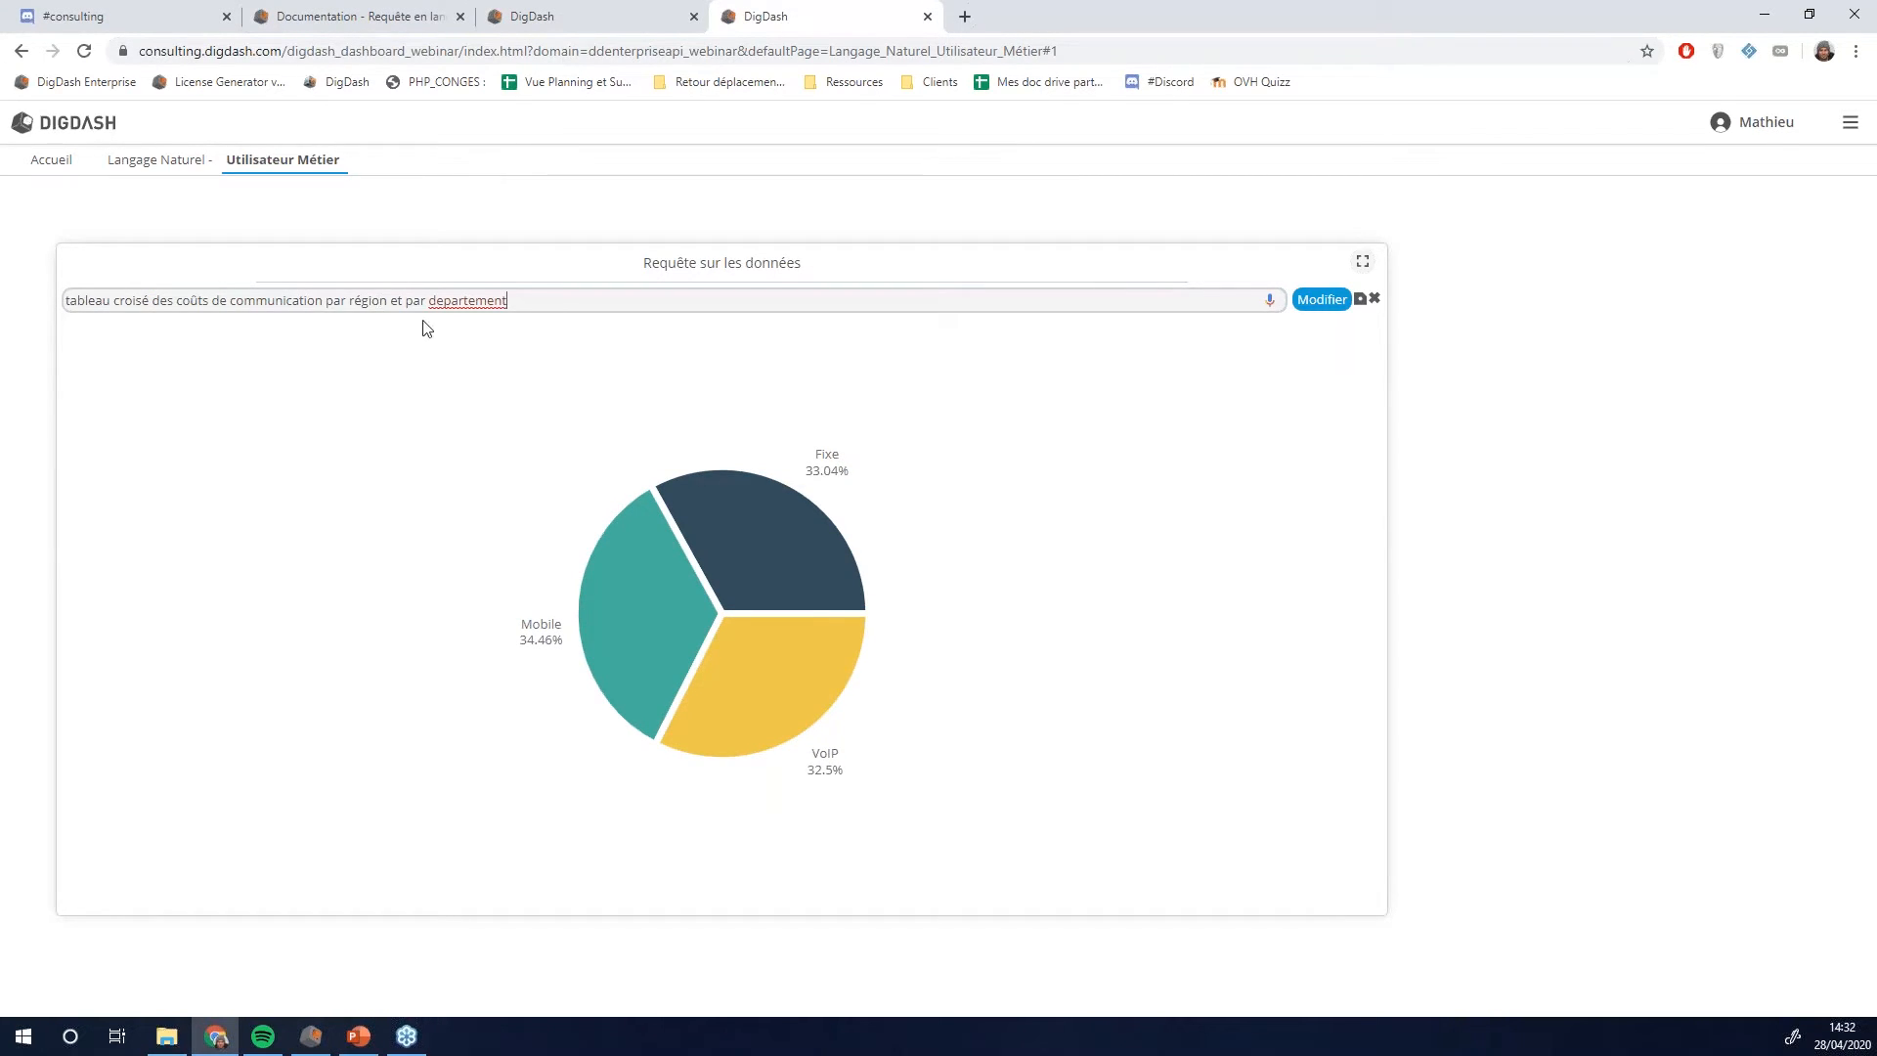
double_click(466, 302)
click(1330, 300)
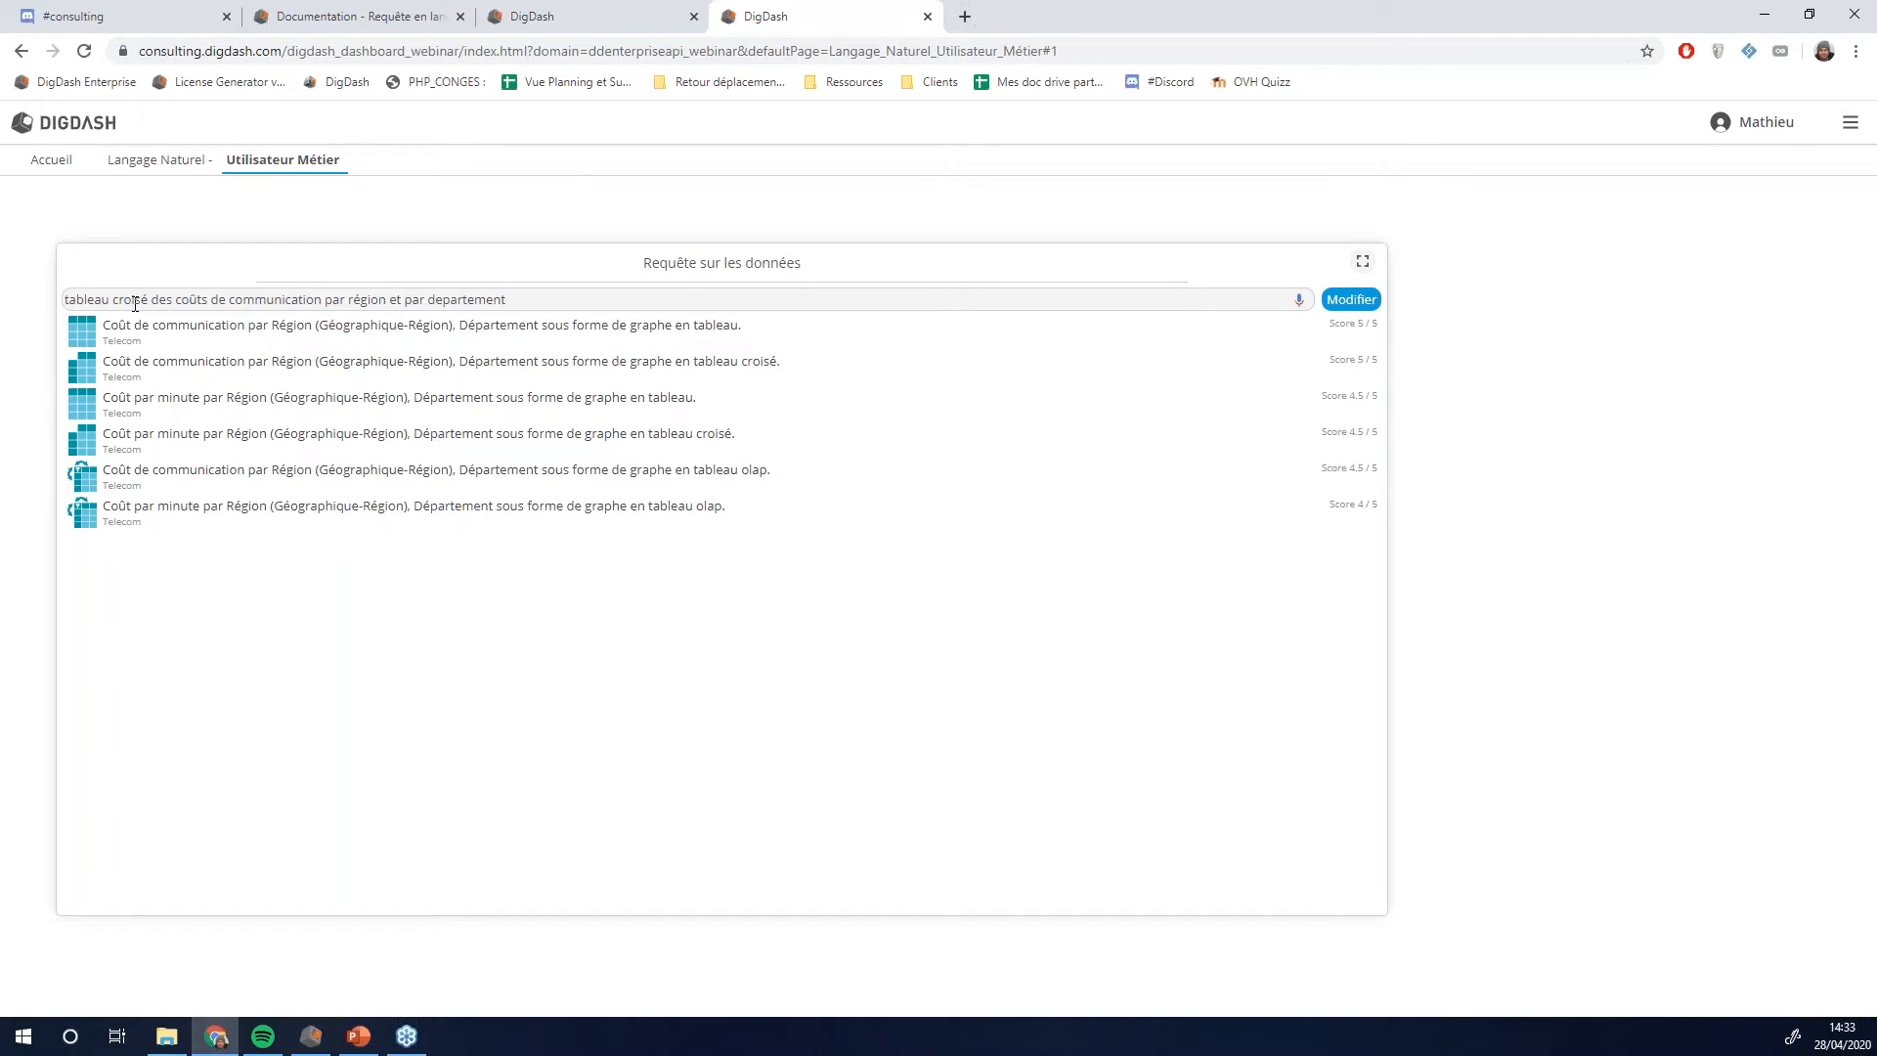
click(436, 369)
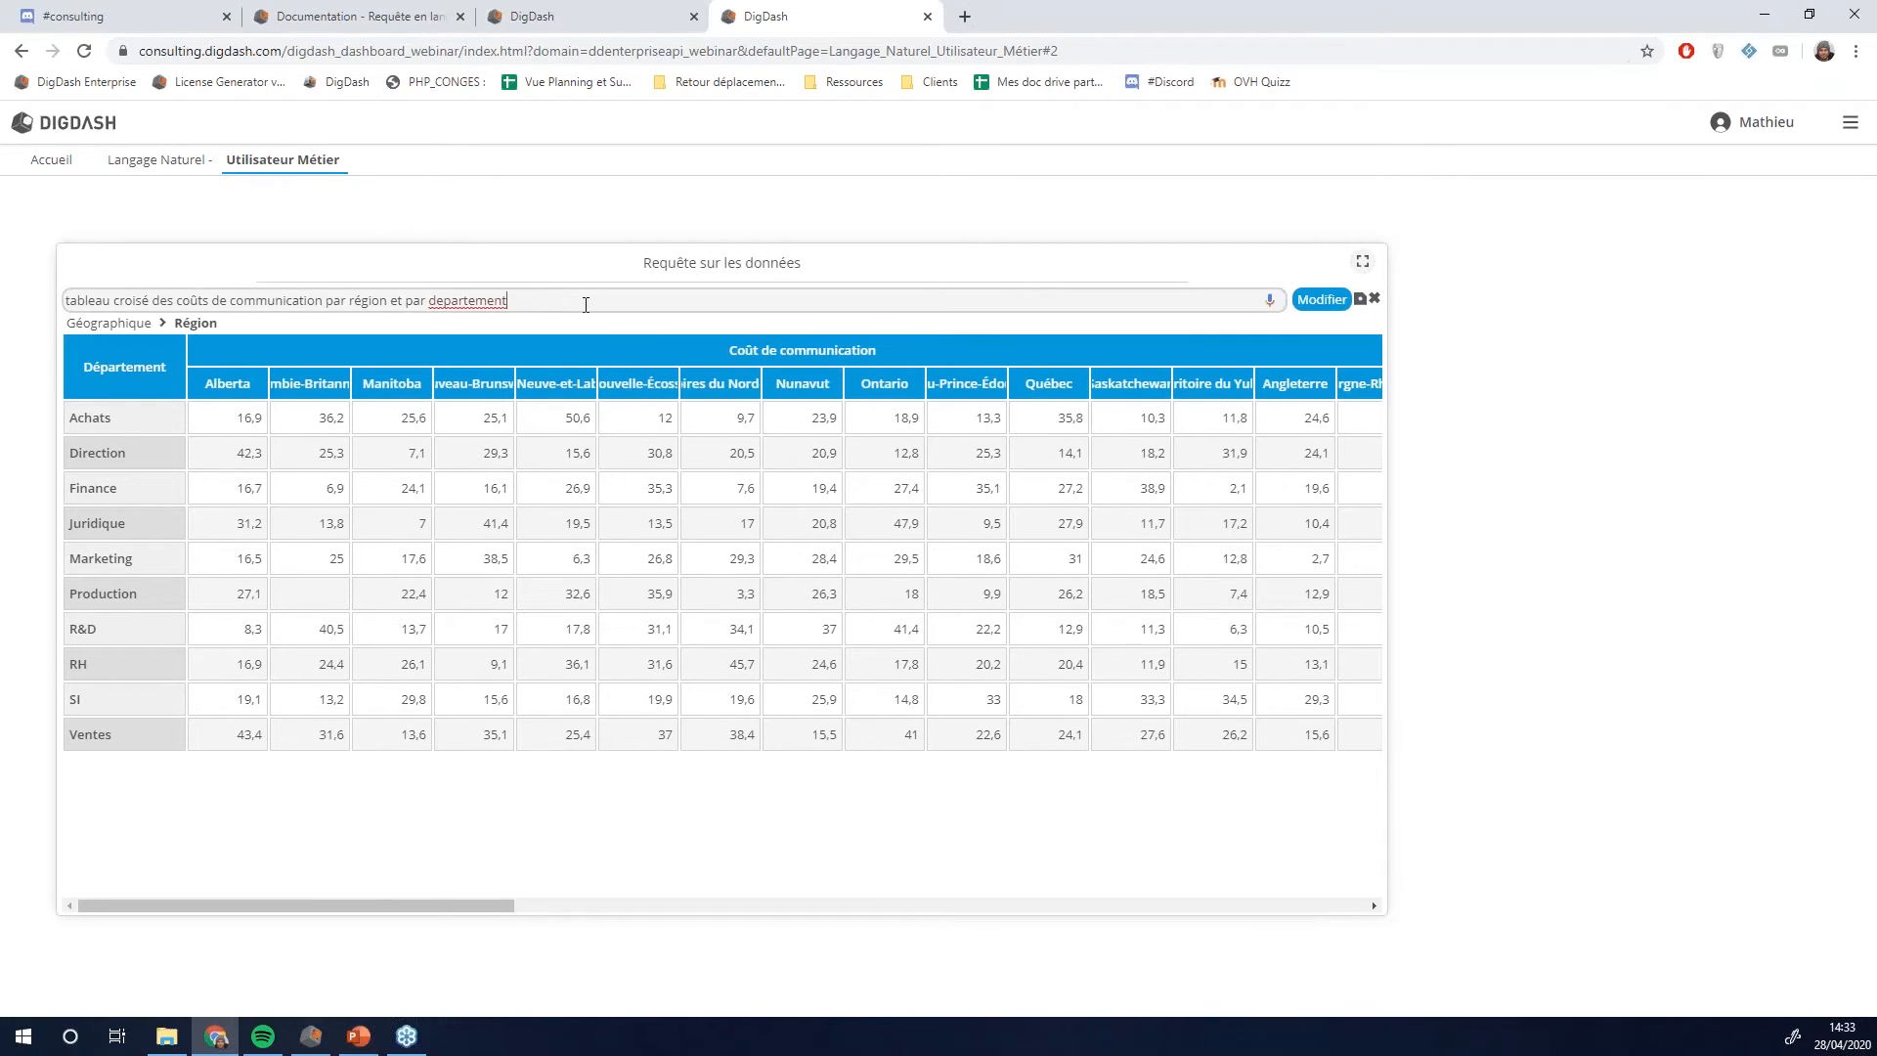
- Query the data for "Coûts par région en France croissant en tableau" and open the suggested communication-cost table
drag(507, 301, 65, 300)
text(Coûts par région en France croissant en tableau)
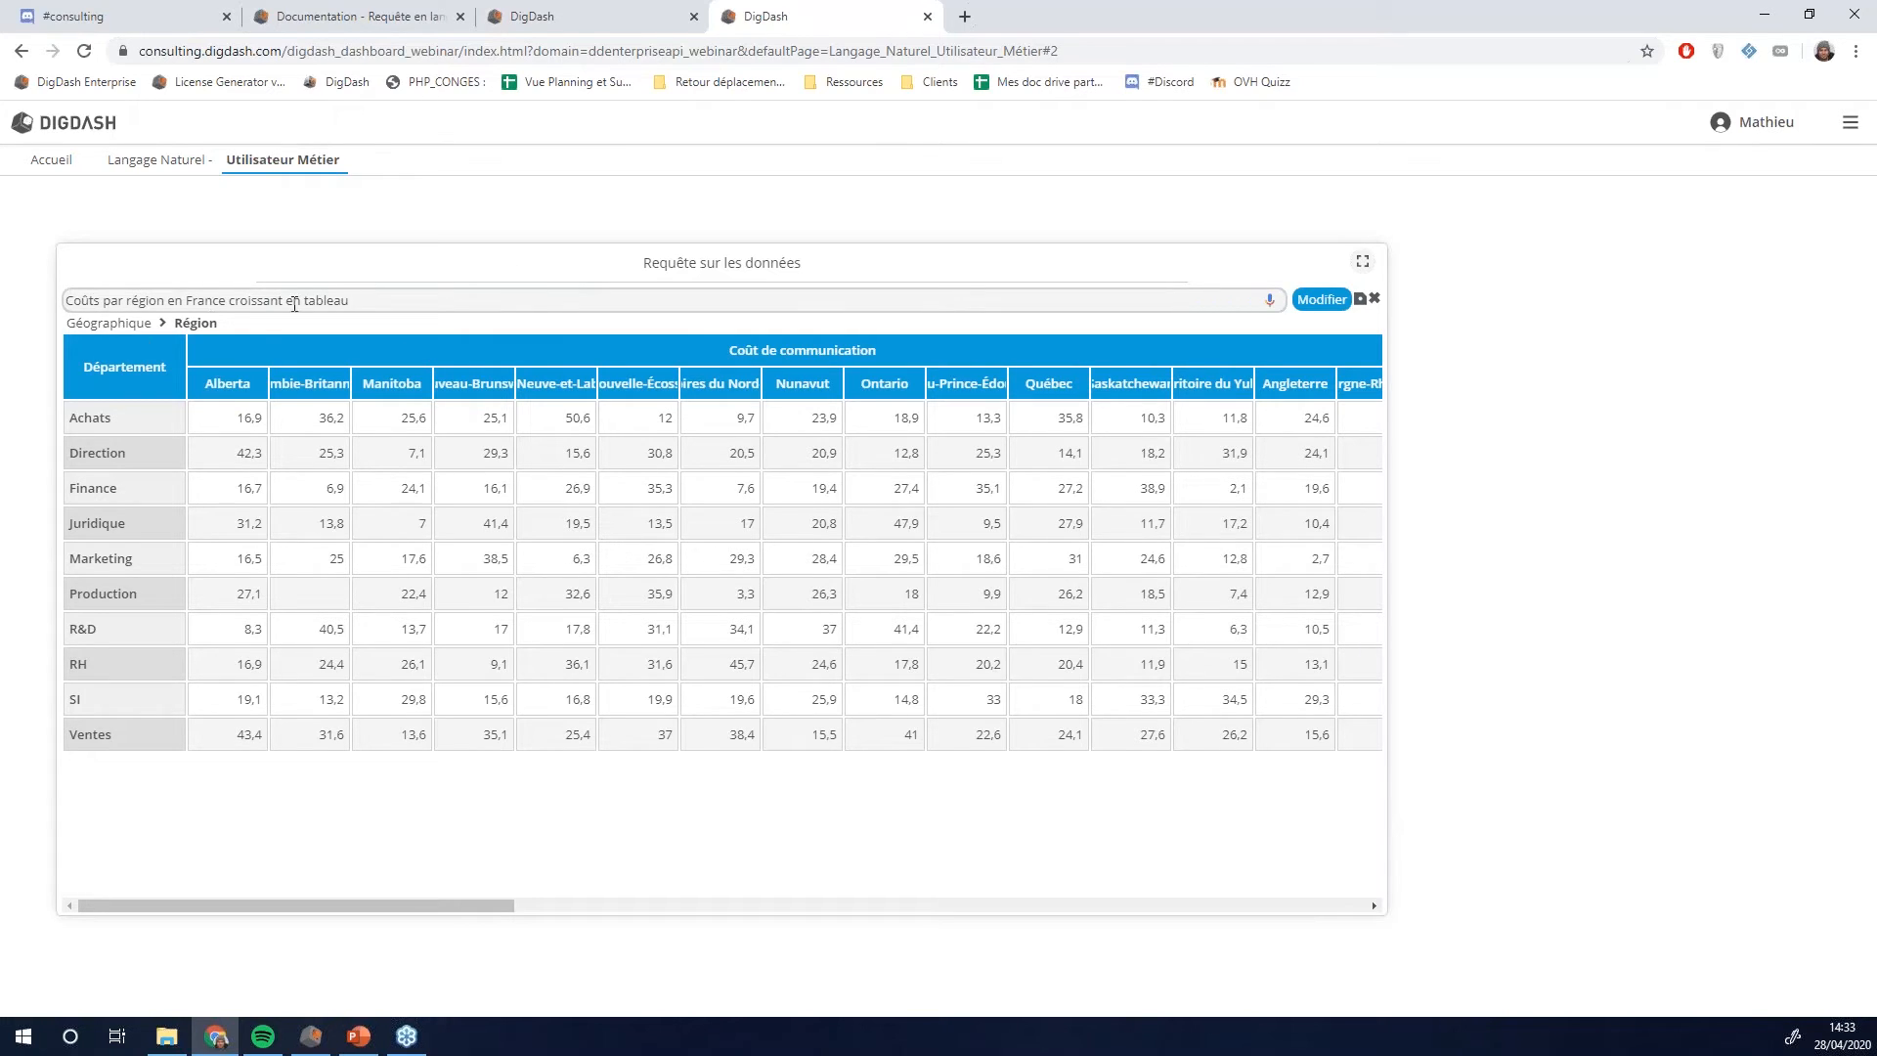
drag(234, 309, 280, 303)
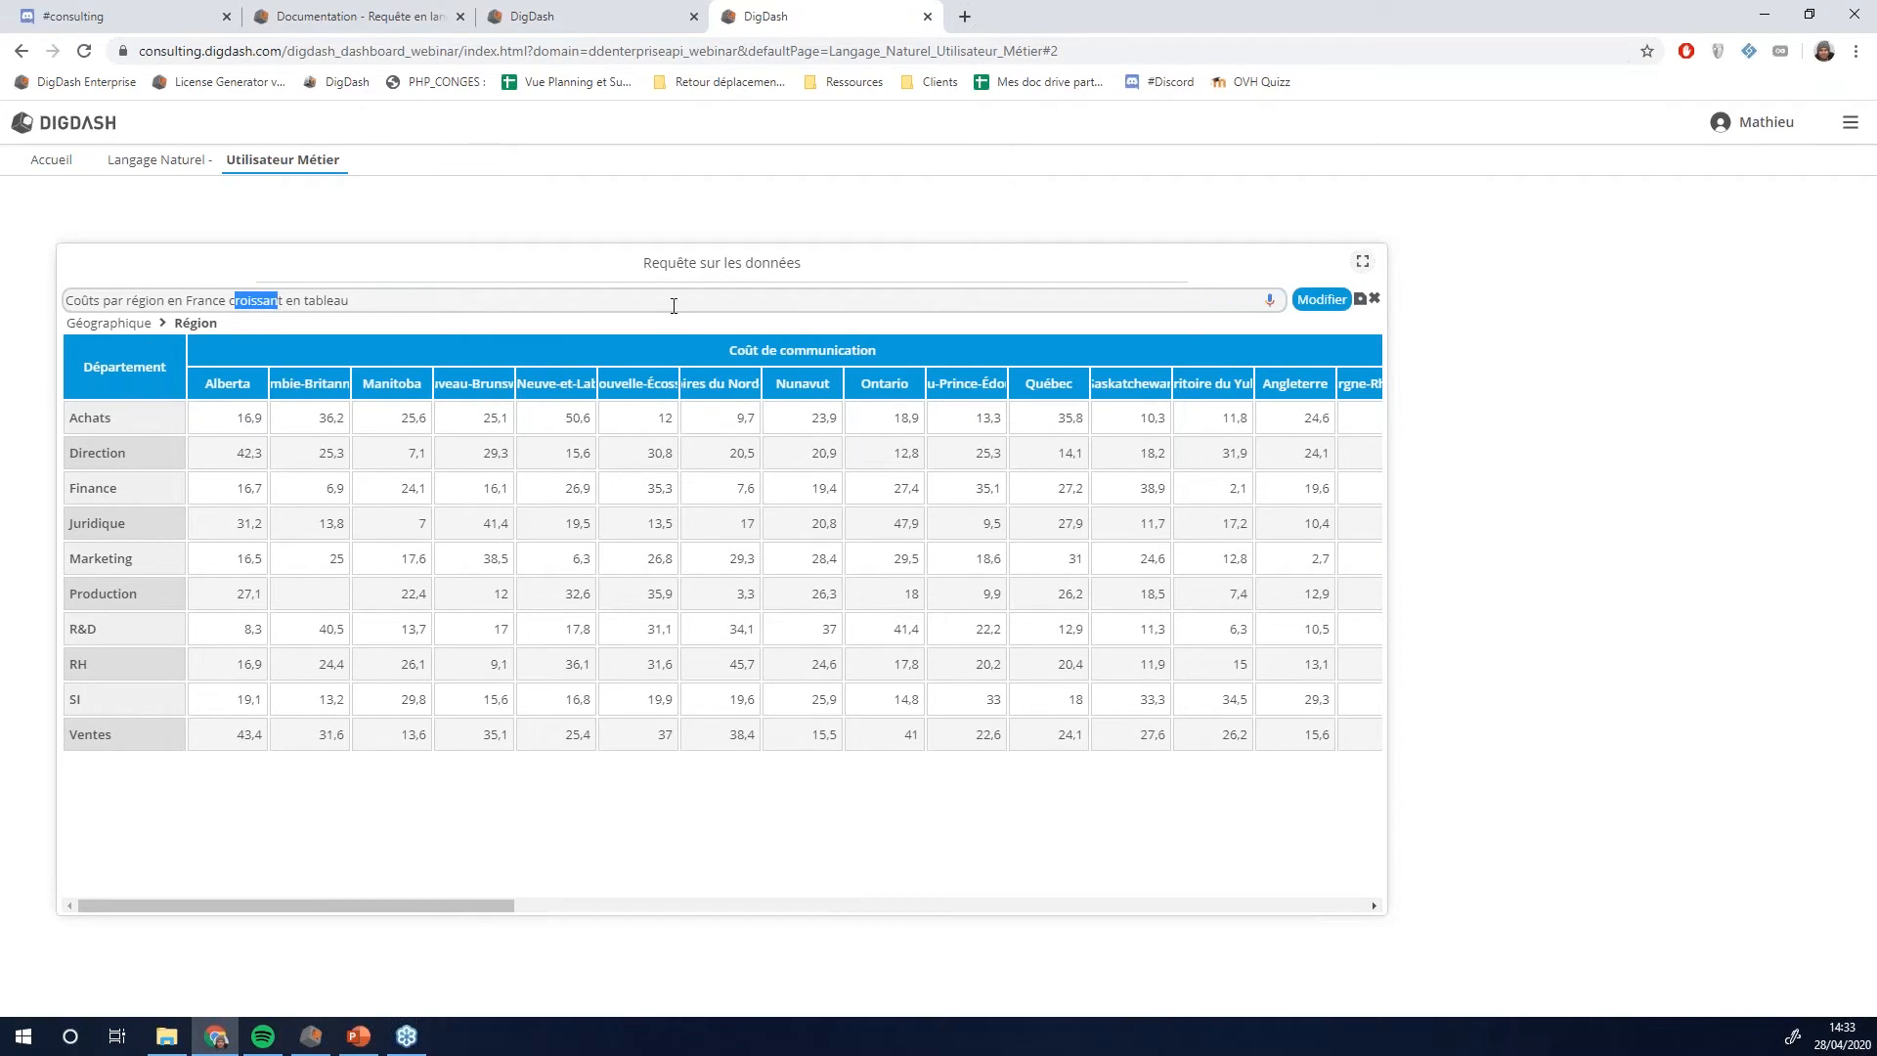
click(1314, 302)
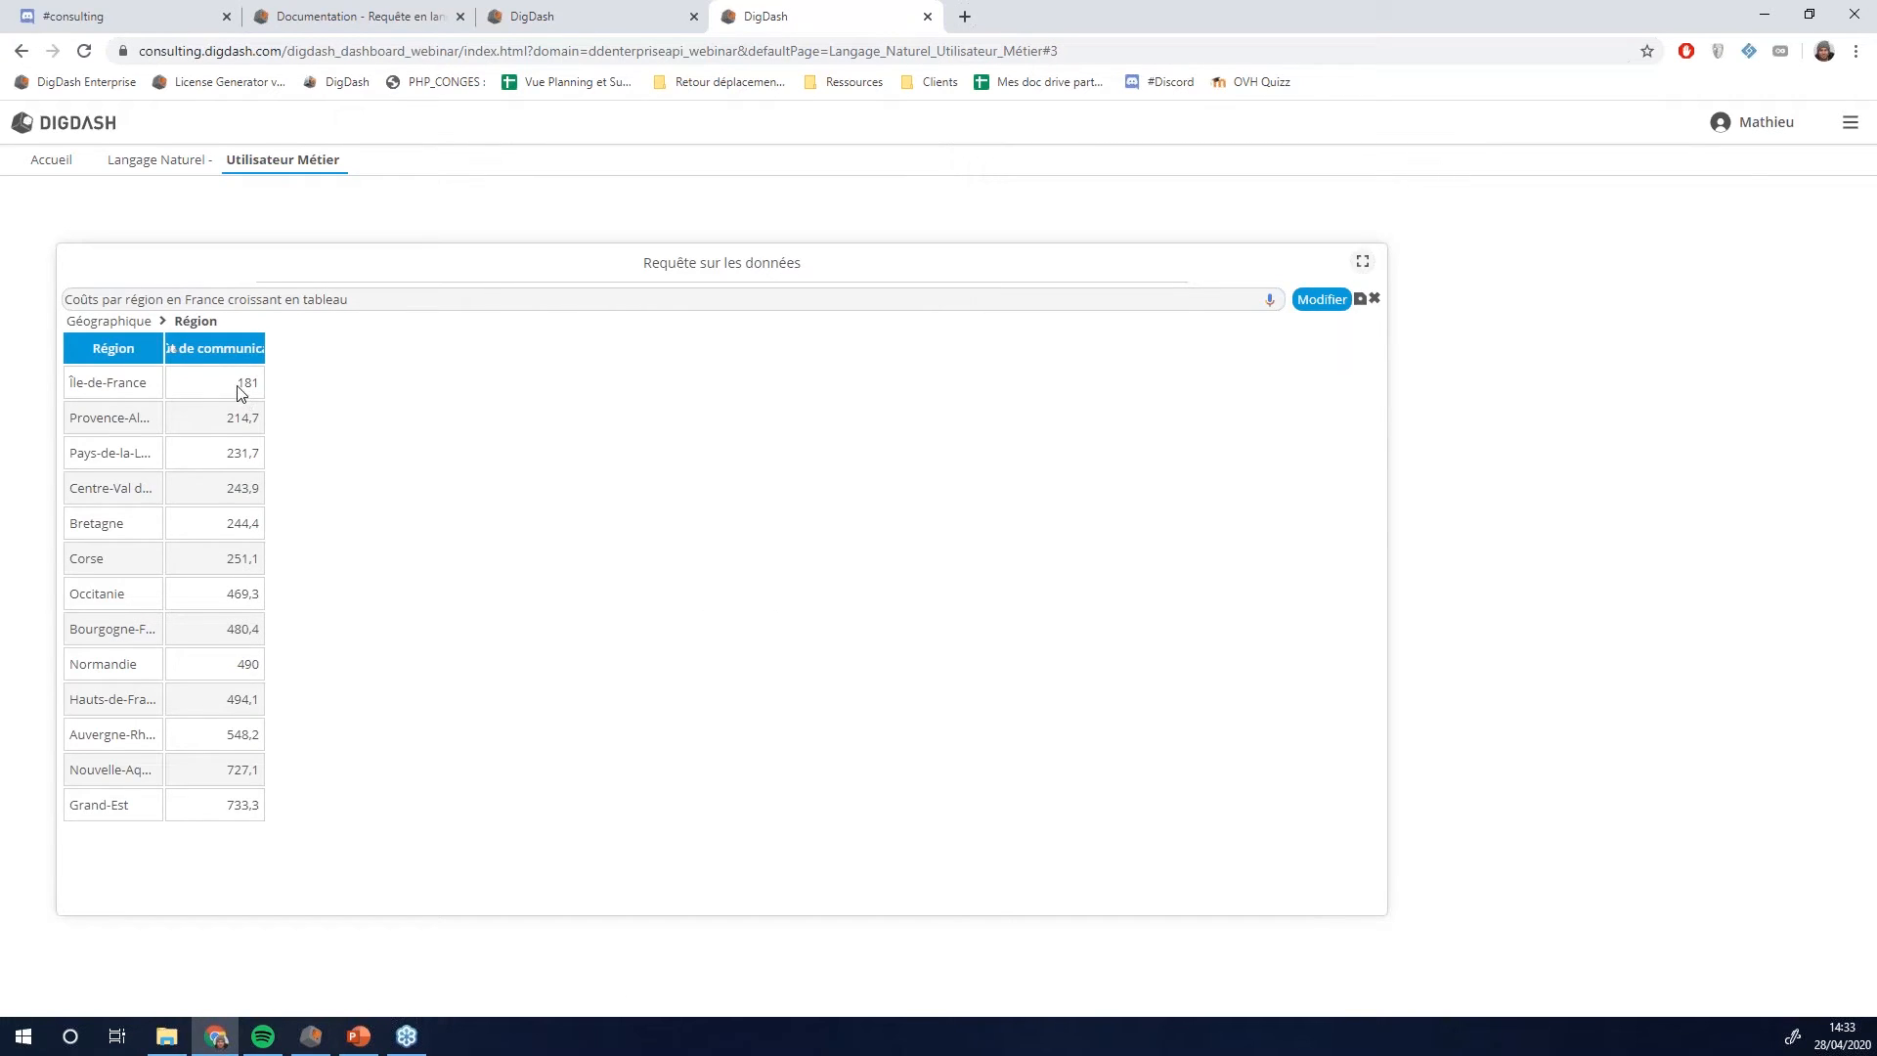
drag(240, 391, 116, 499)
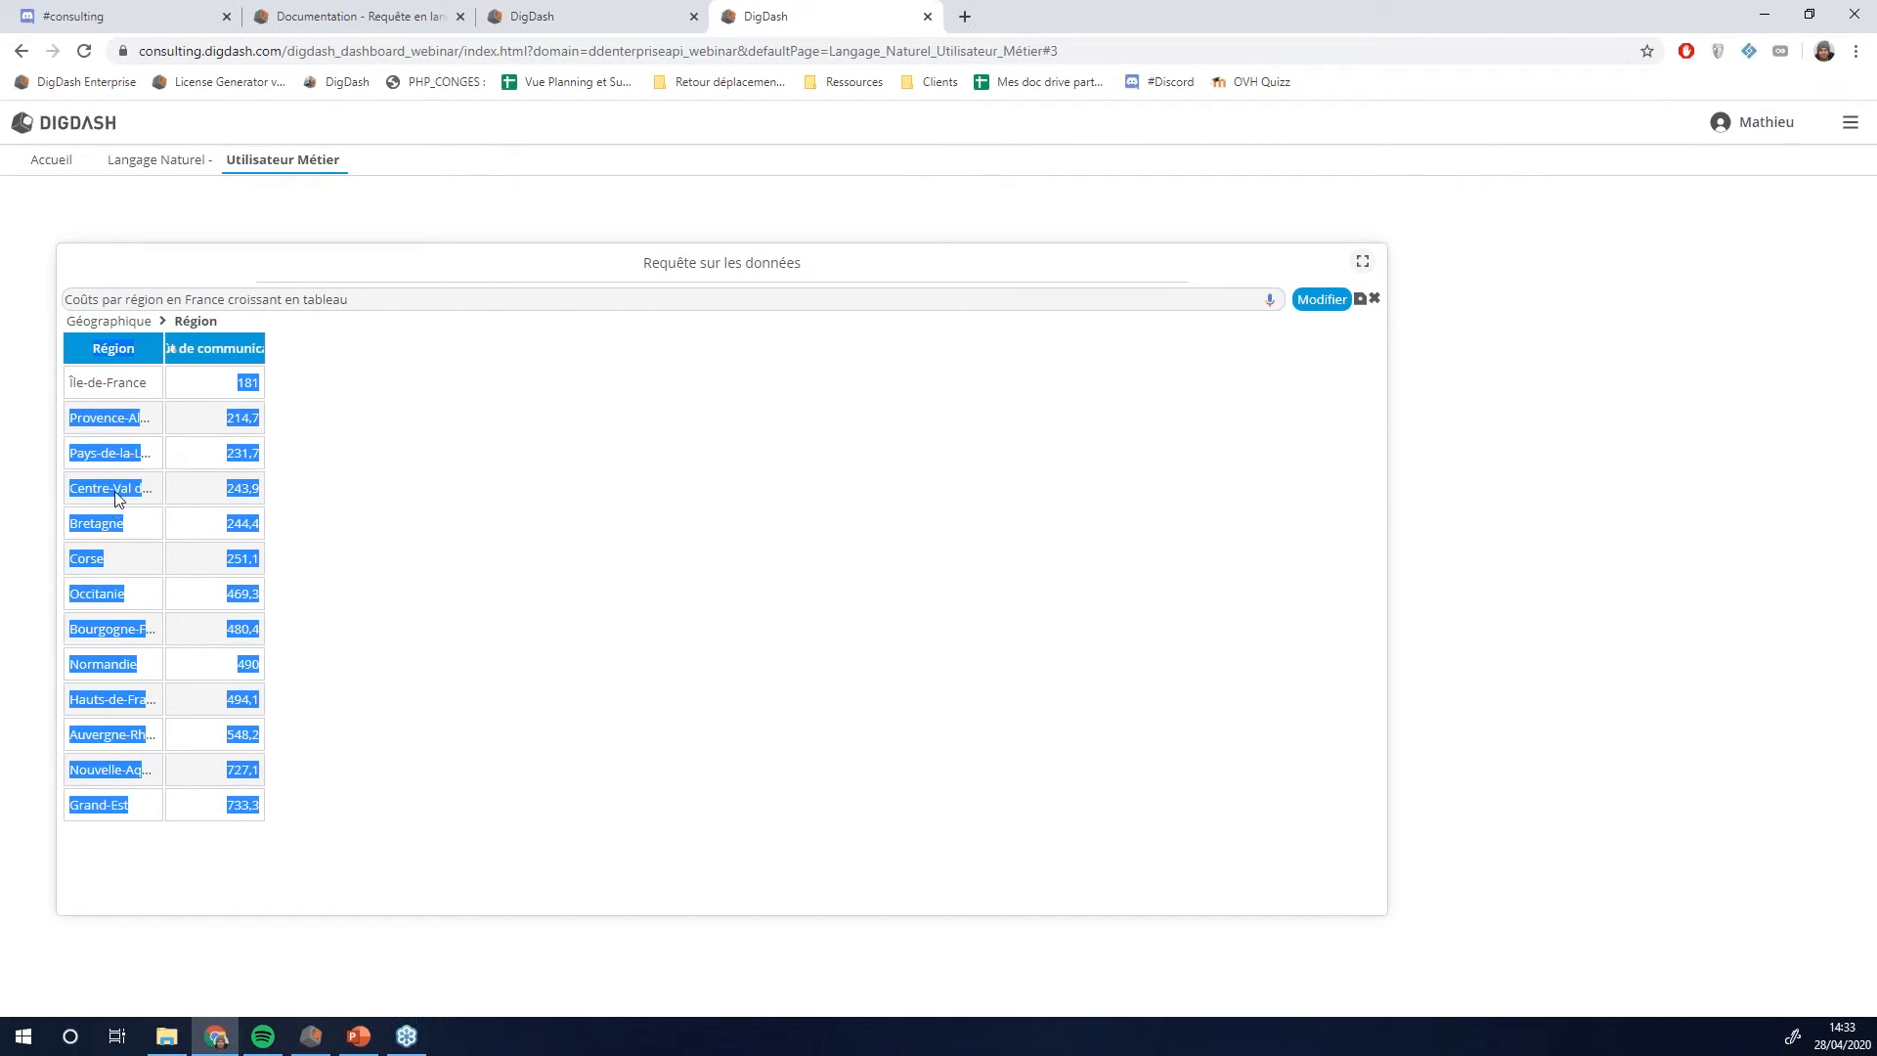
click(117, 499)
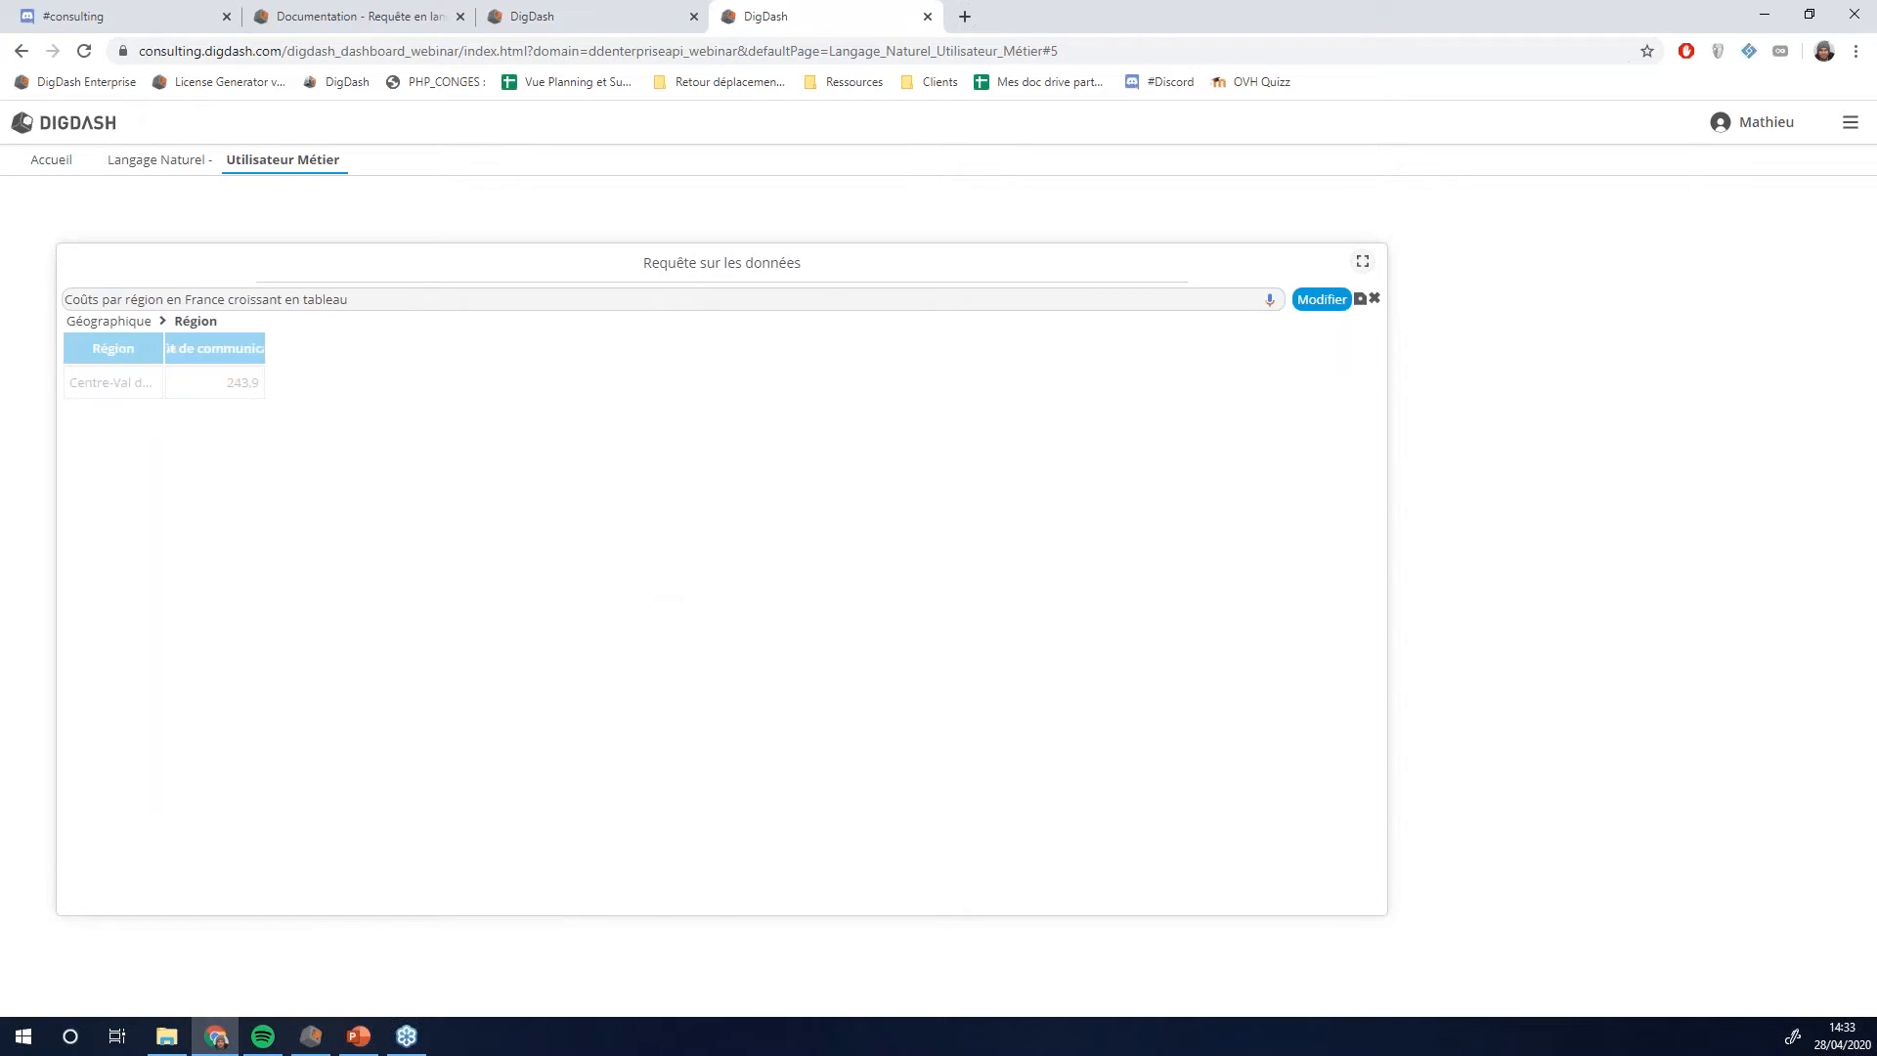
- Query the data for "Top 3 tigre par région" and open the suggested communication-cost table
key(alt+Tab)
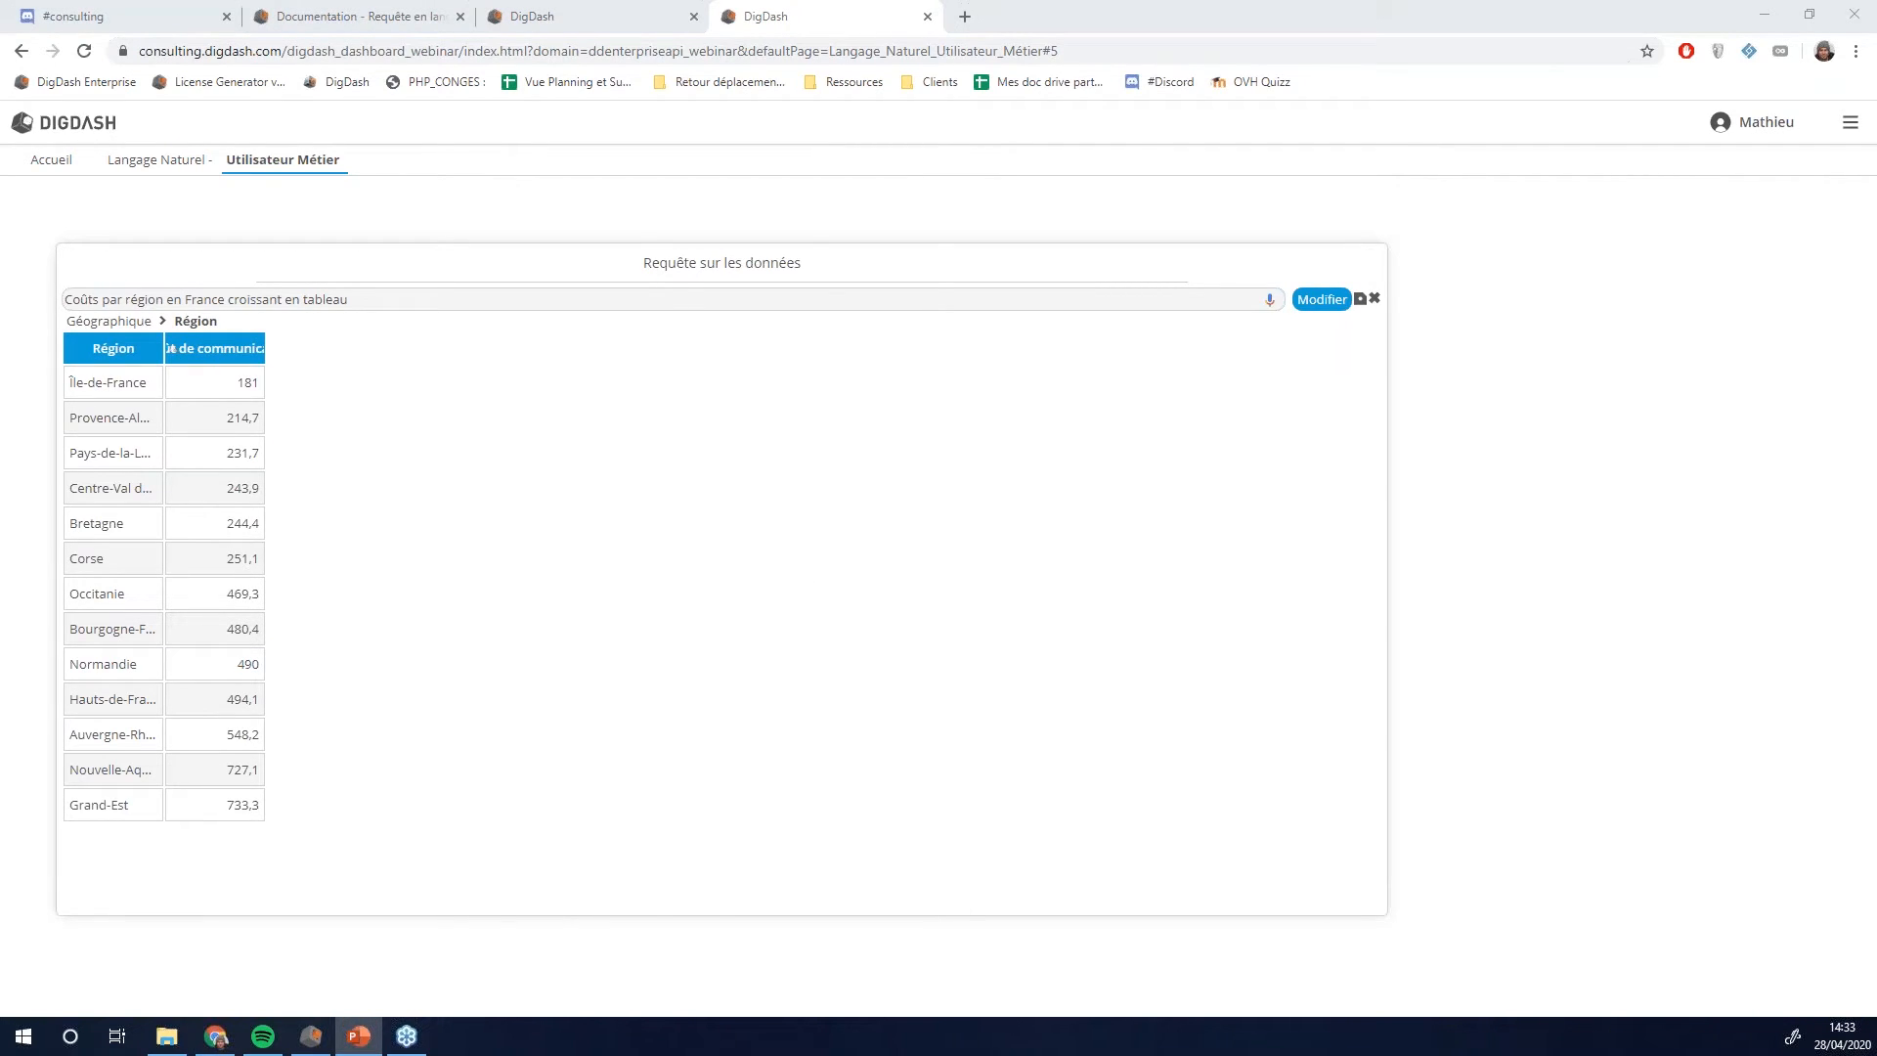
click(369, 299)
triple_click(114, 300)
text(Top 3 tigre par région)
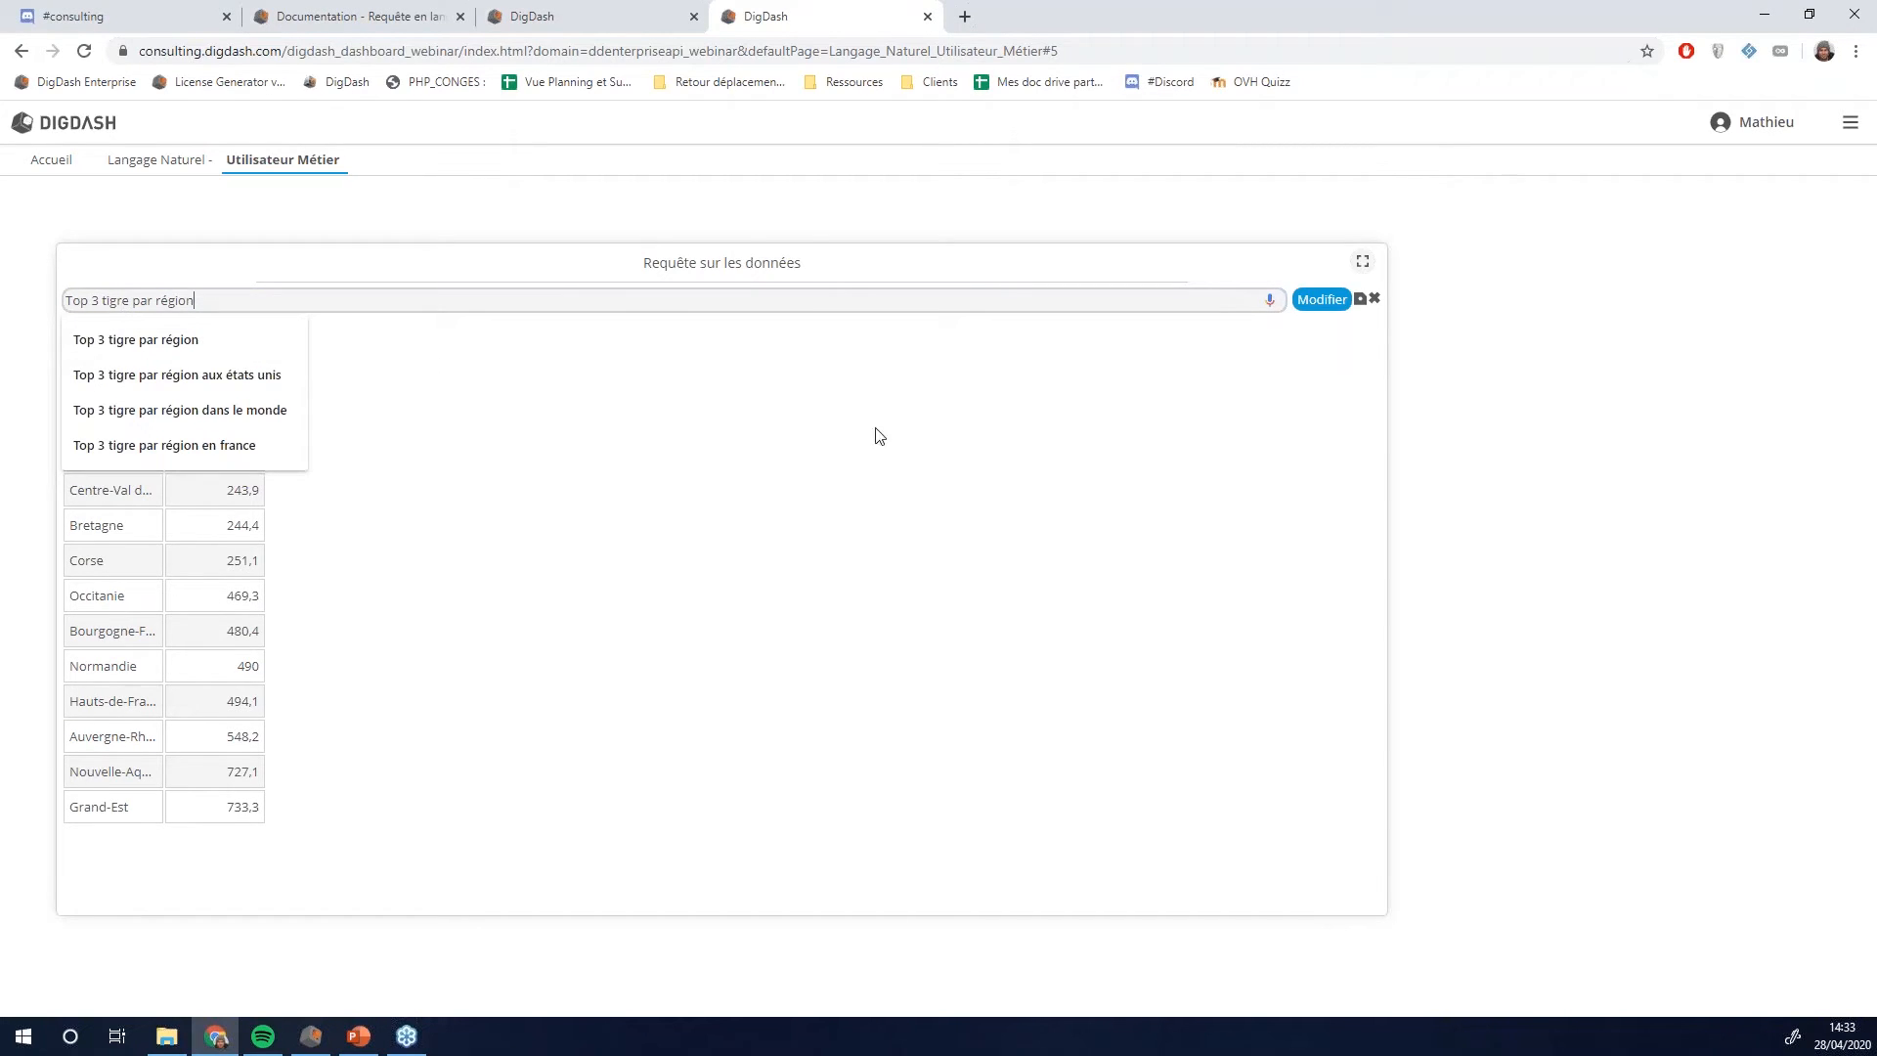
click(1328, 301)
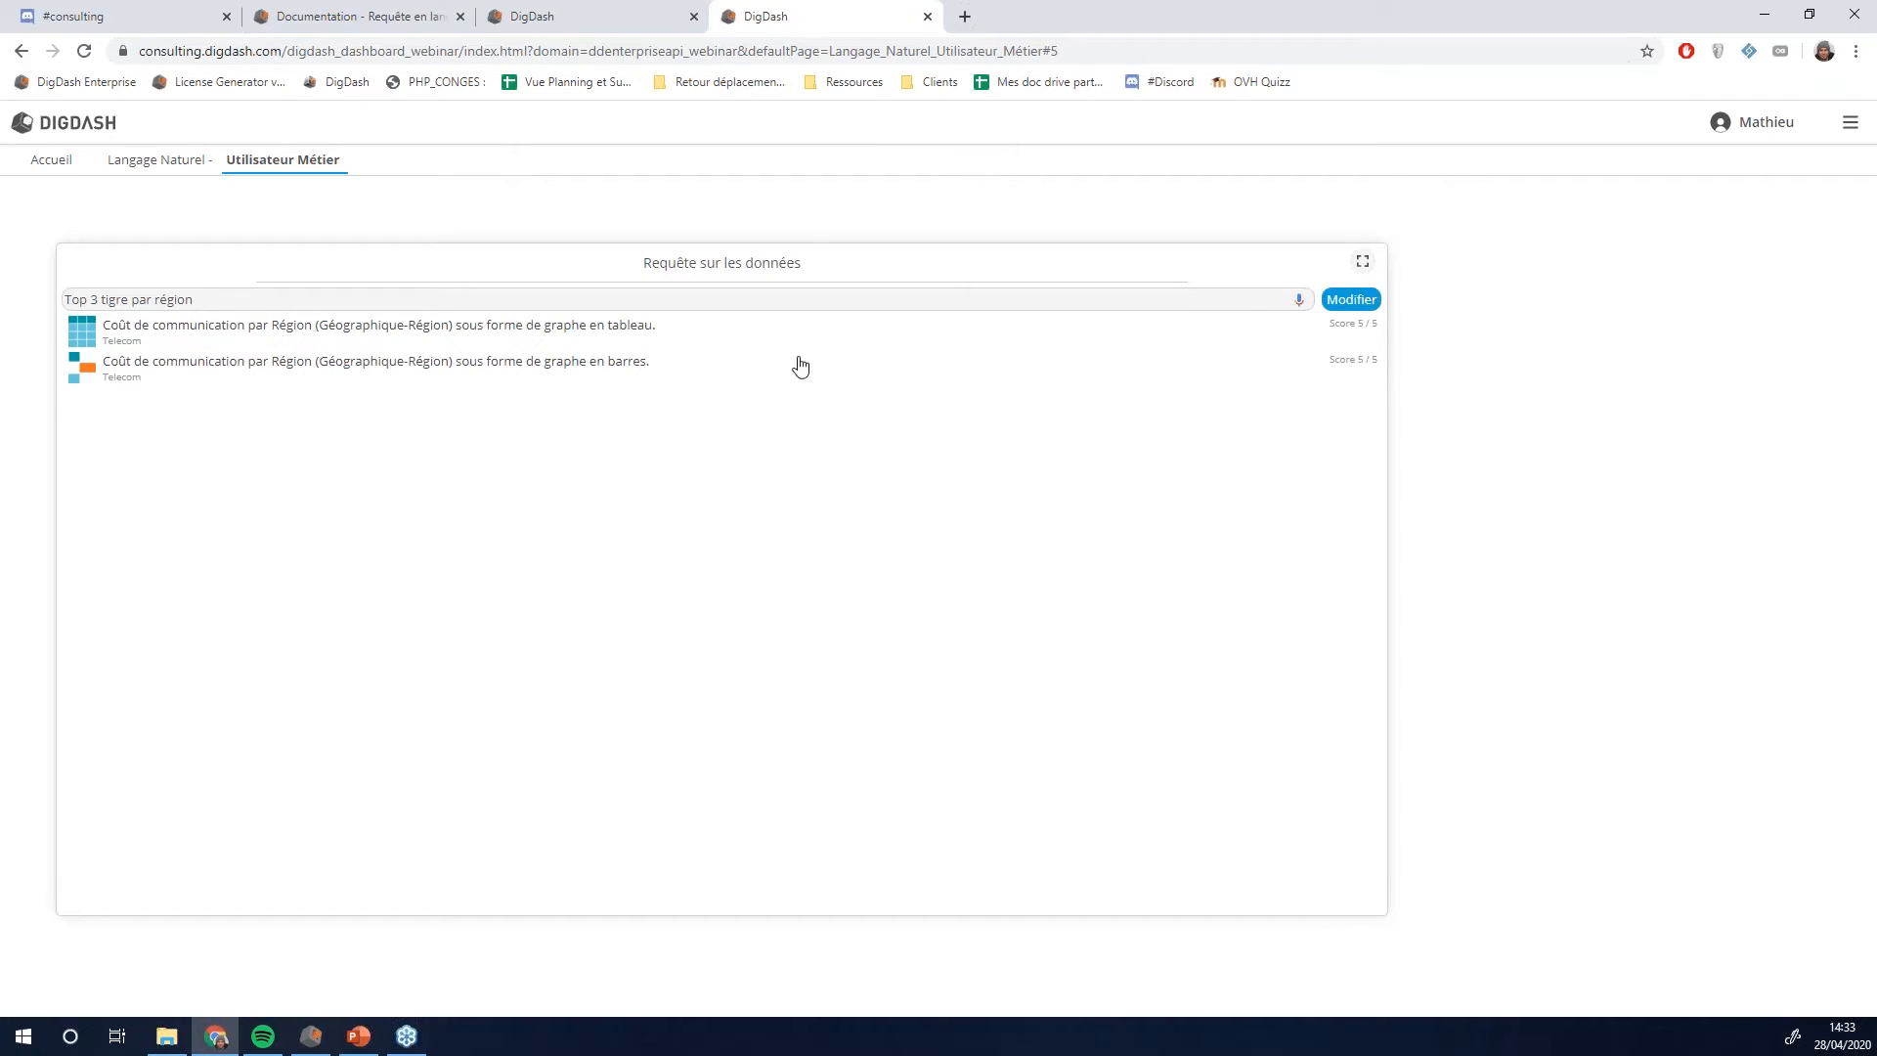
click(196, 345)
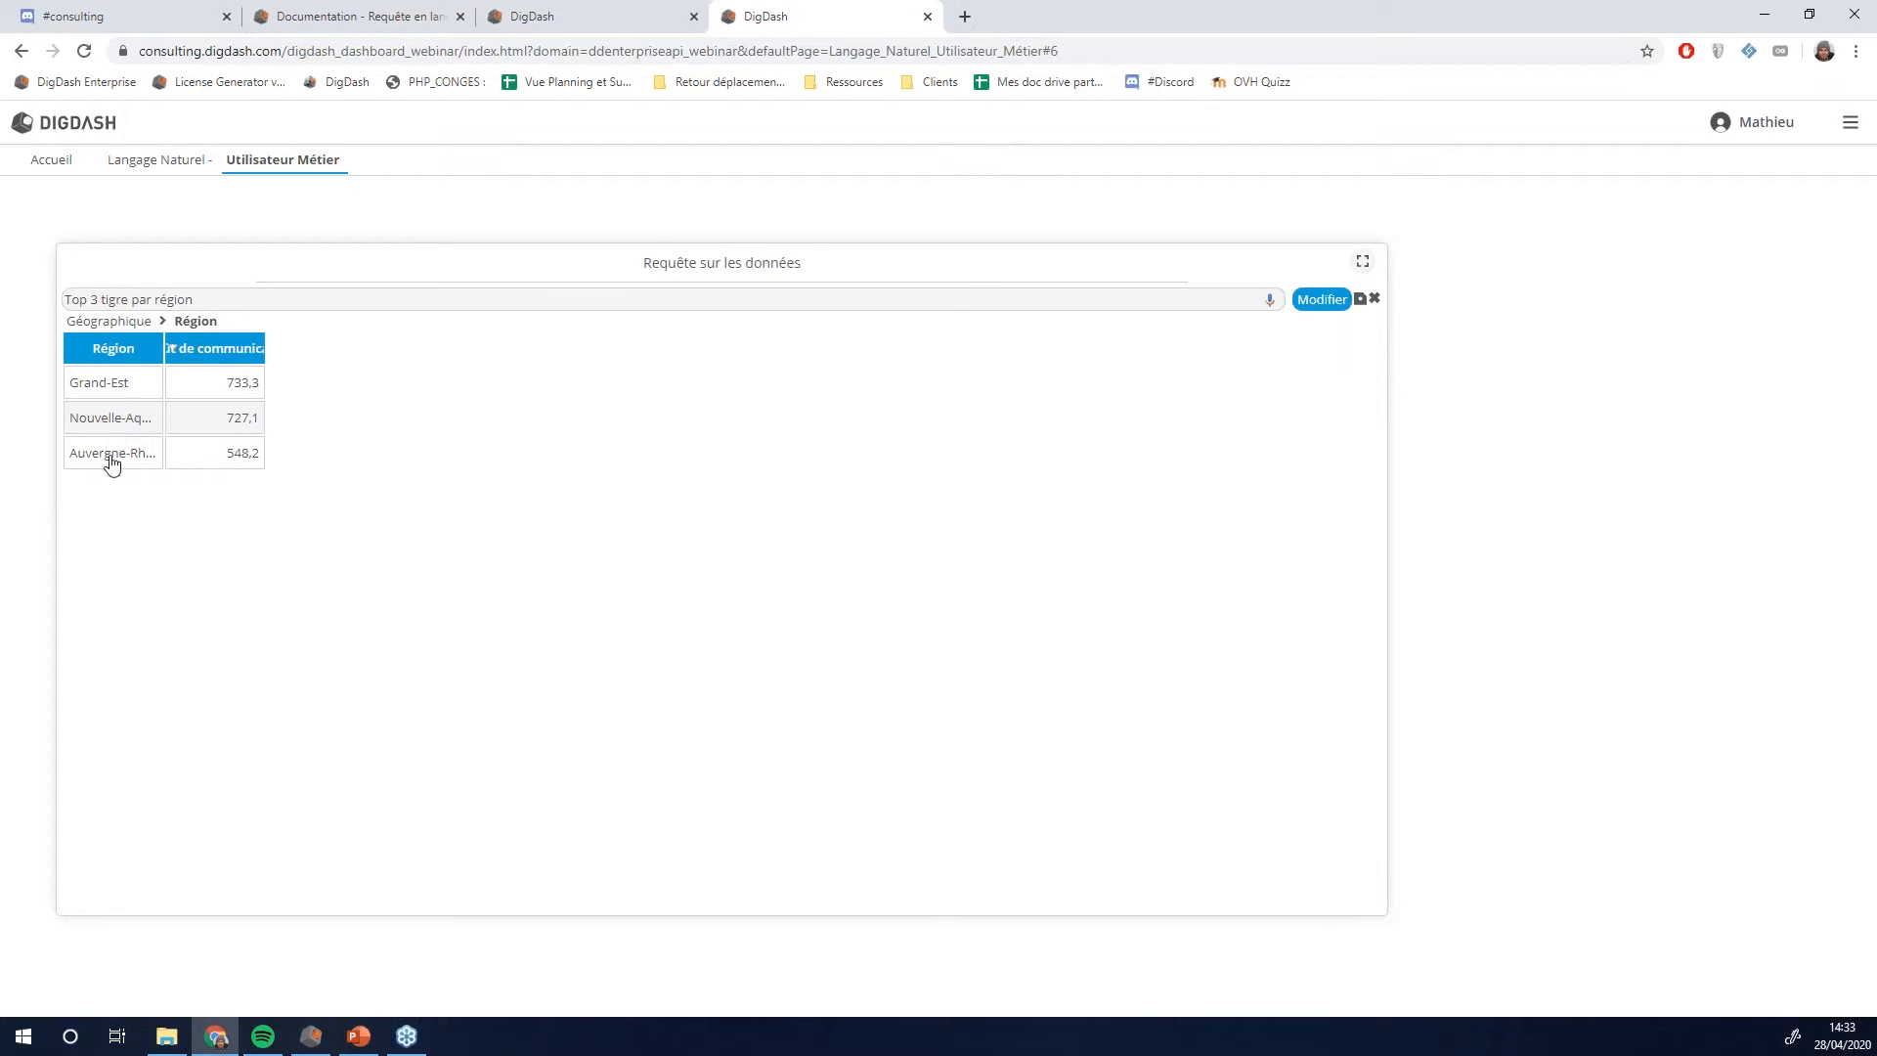
- Query the data for "Moyenne du coût de communication par département" and open the suggested average communication-cost bar chart
key(alt+Tab)
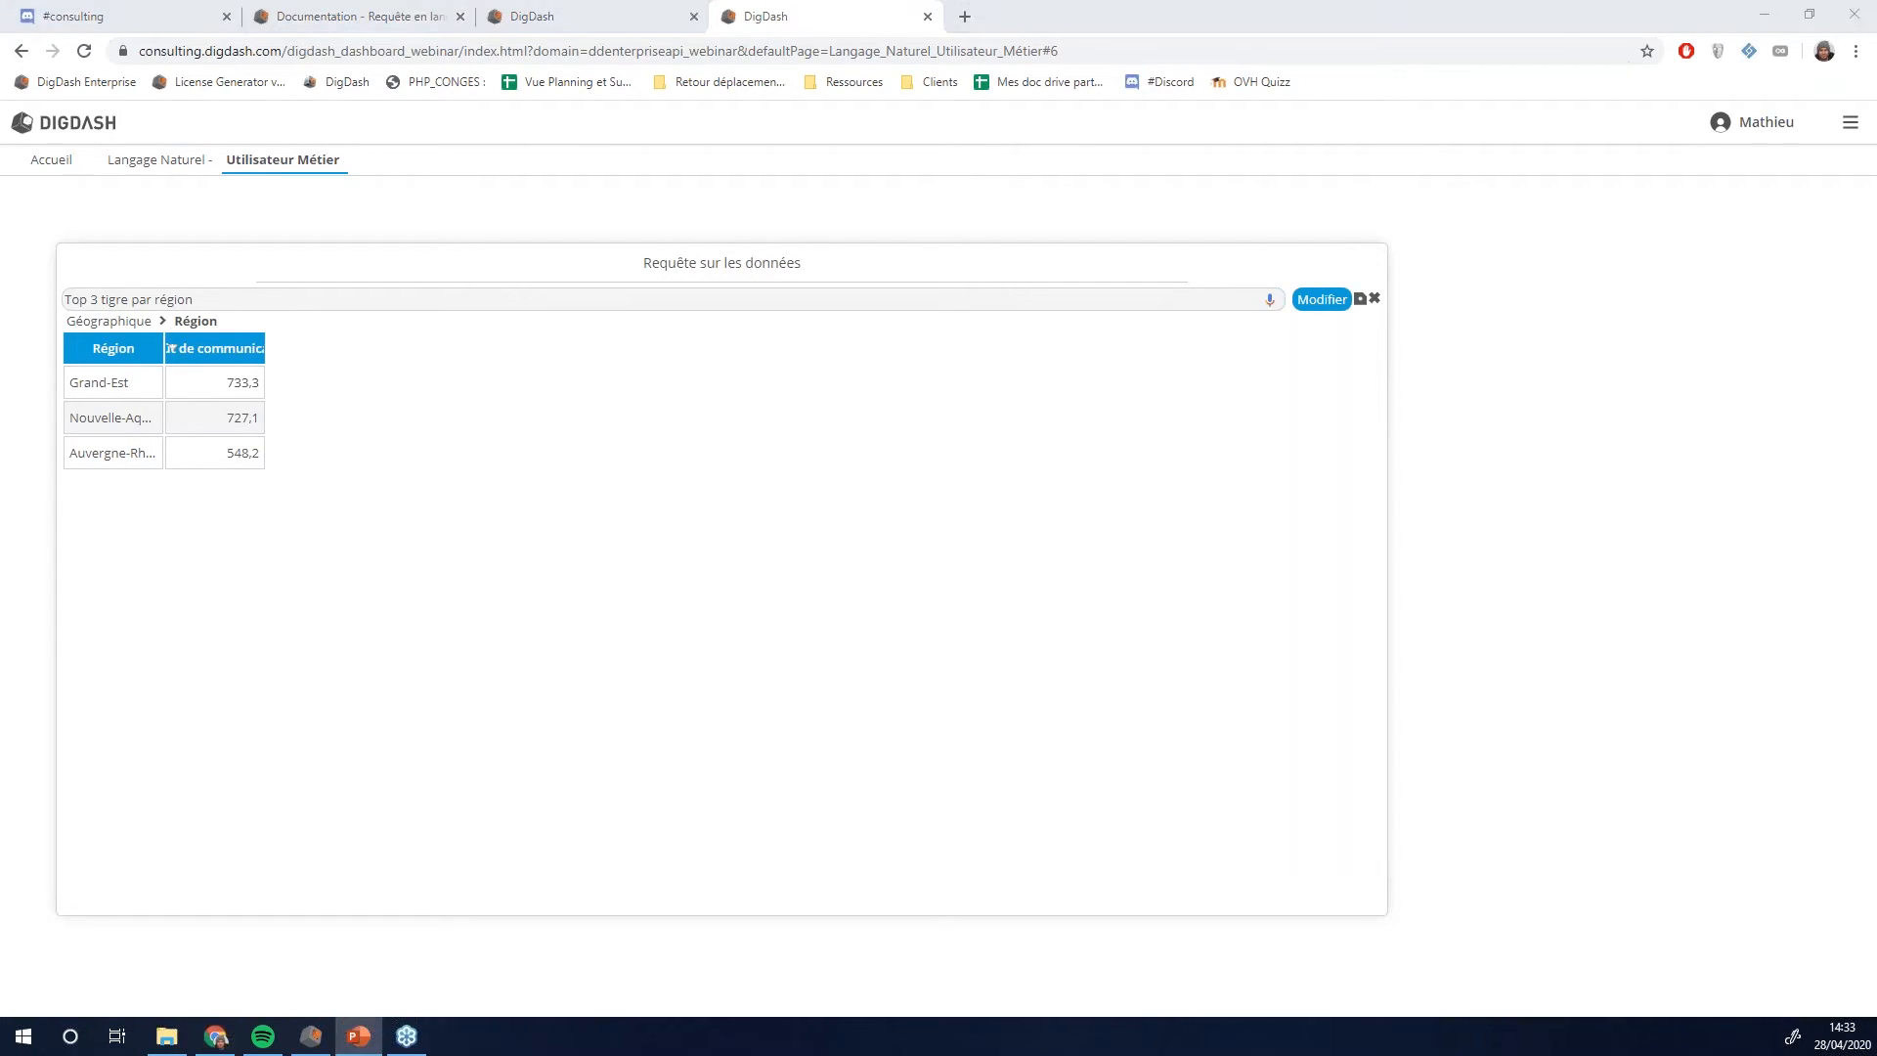
key(alt+Tab)
click(237, 301)
drag(237, 301, 8, 294)
text(Moyenne du coût de communication par département)
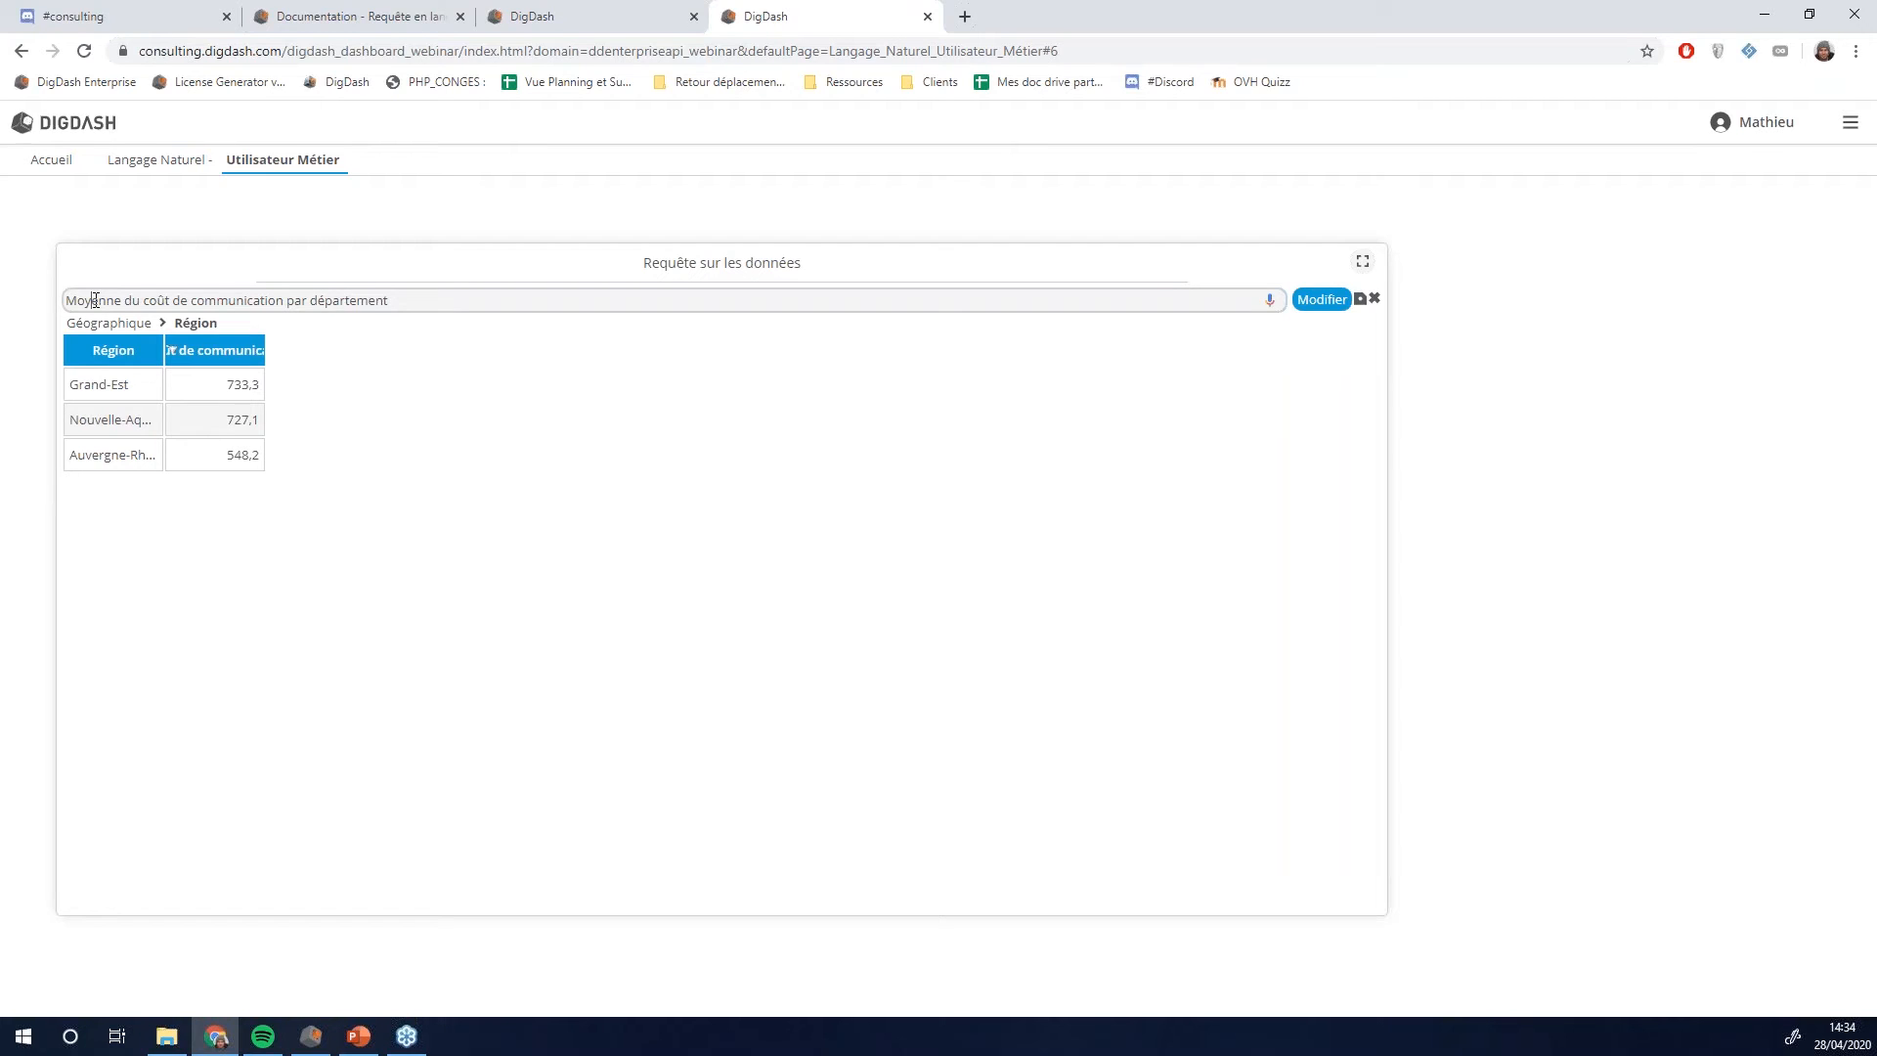
click(1310, 305)
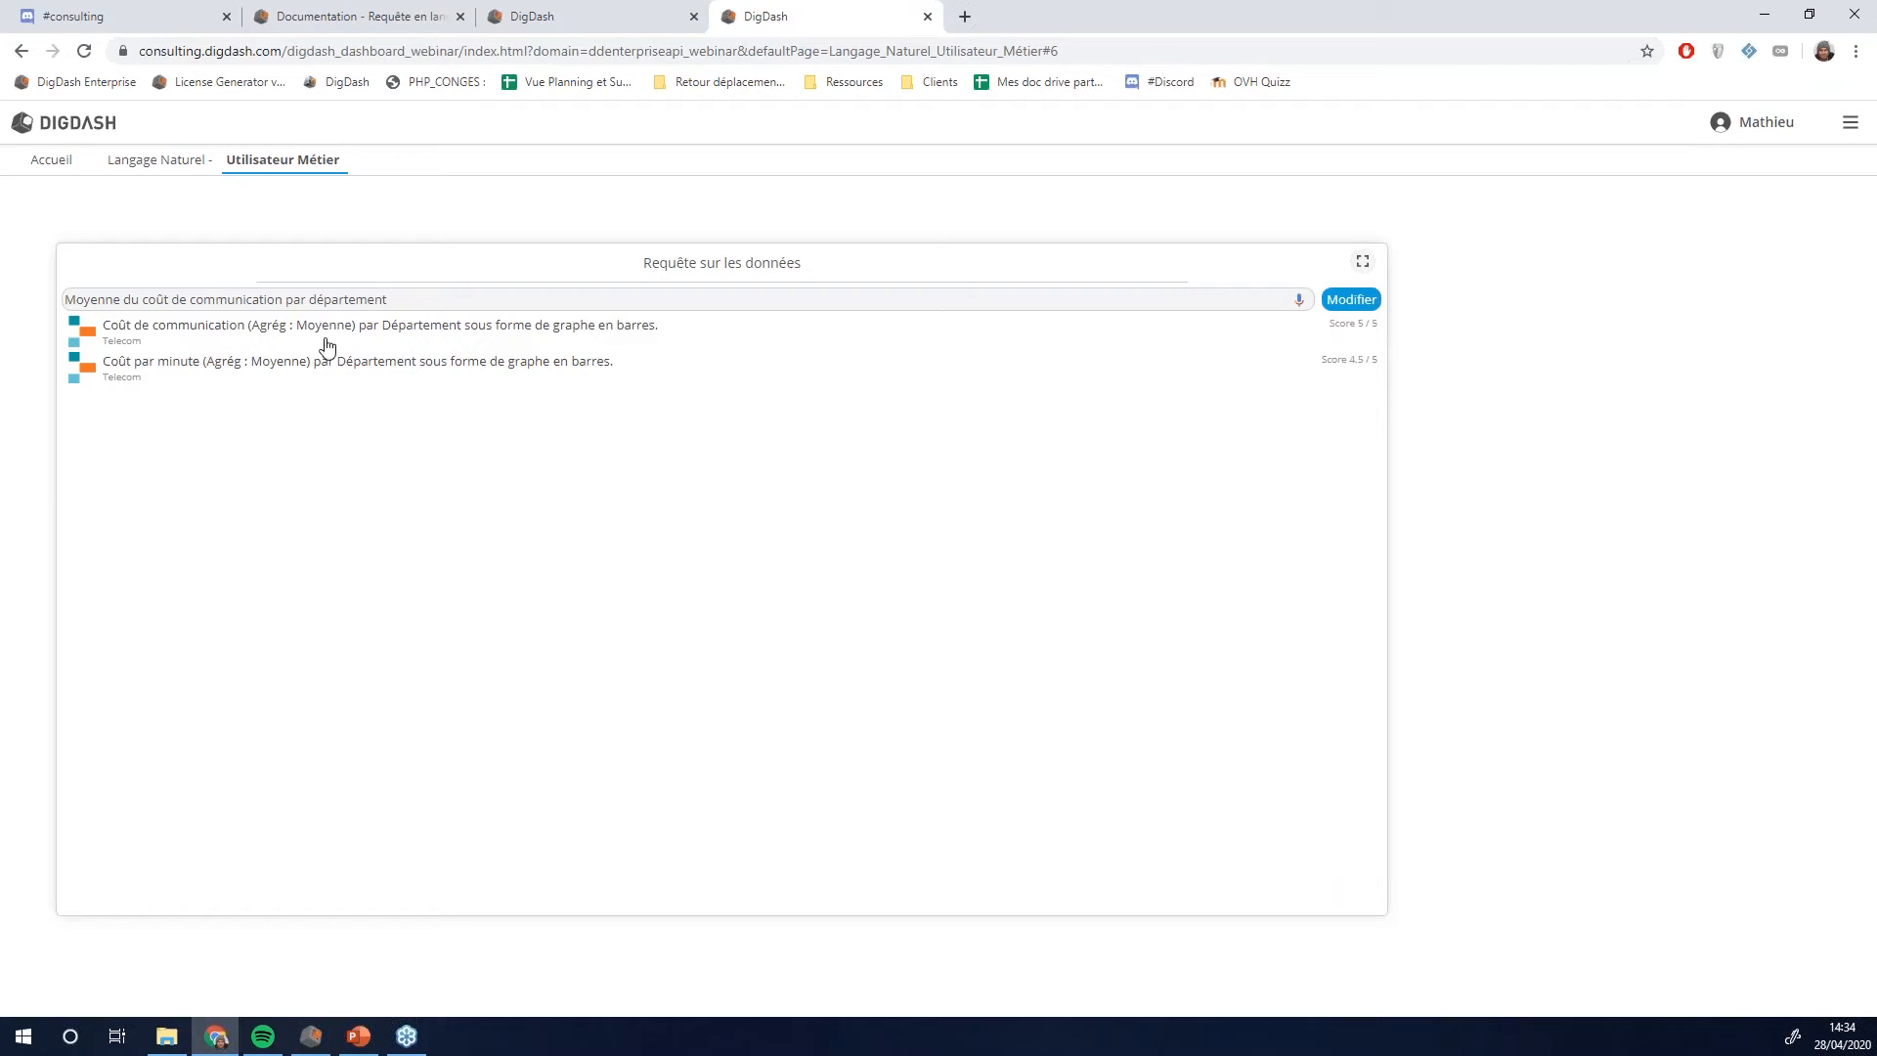
click(265, 335)
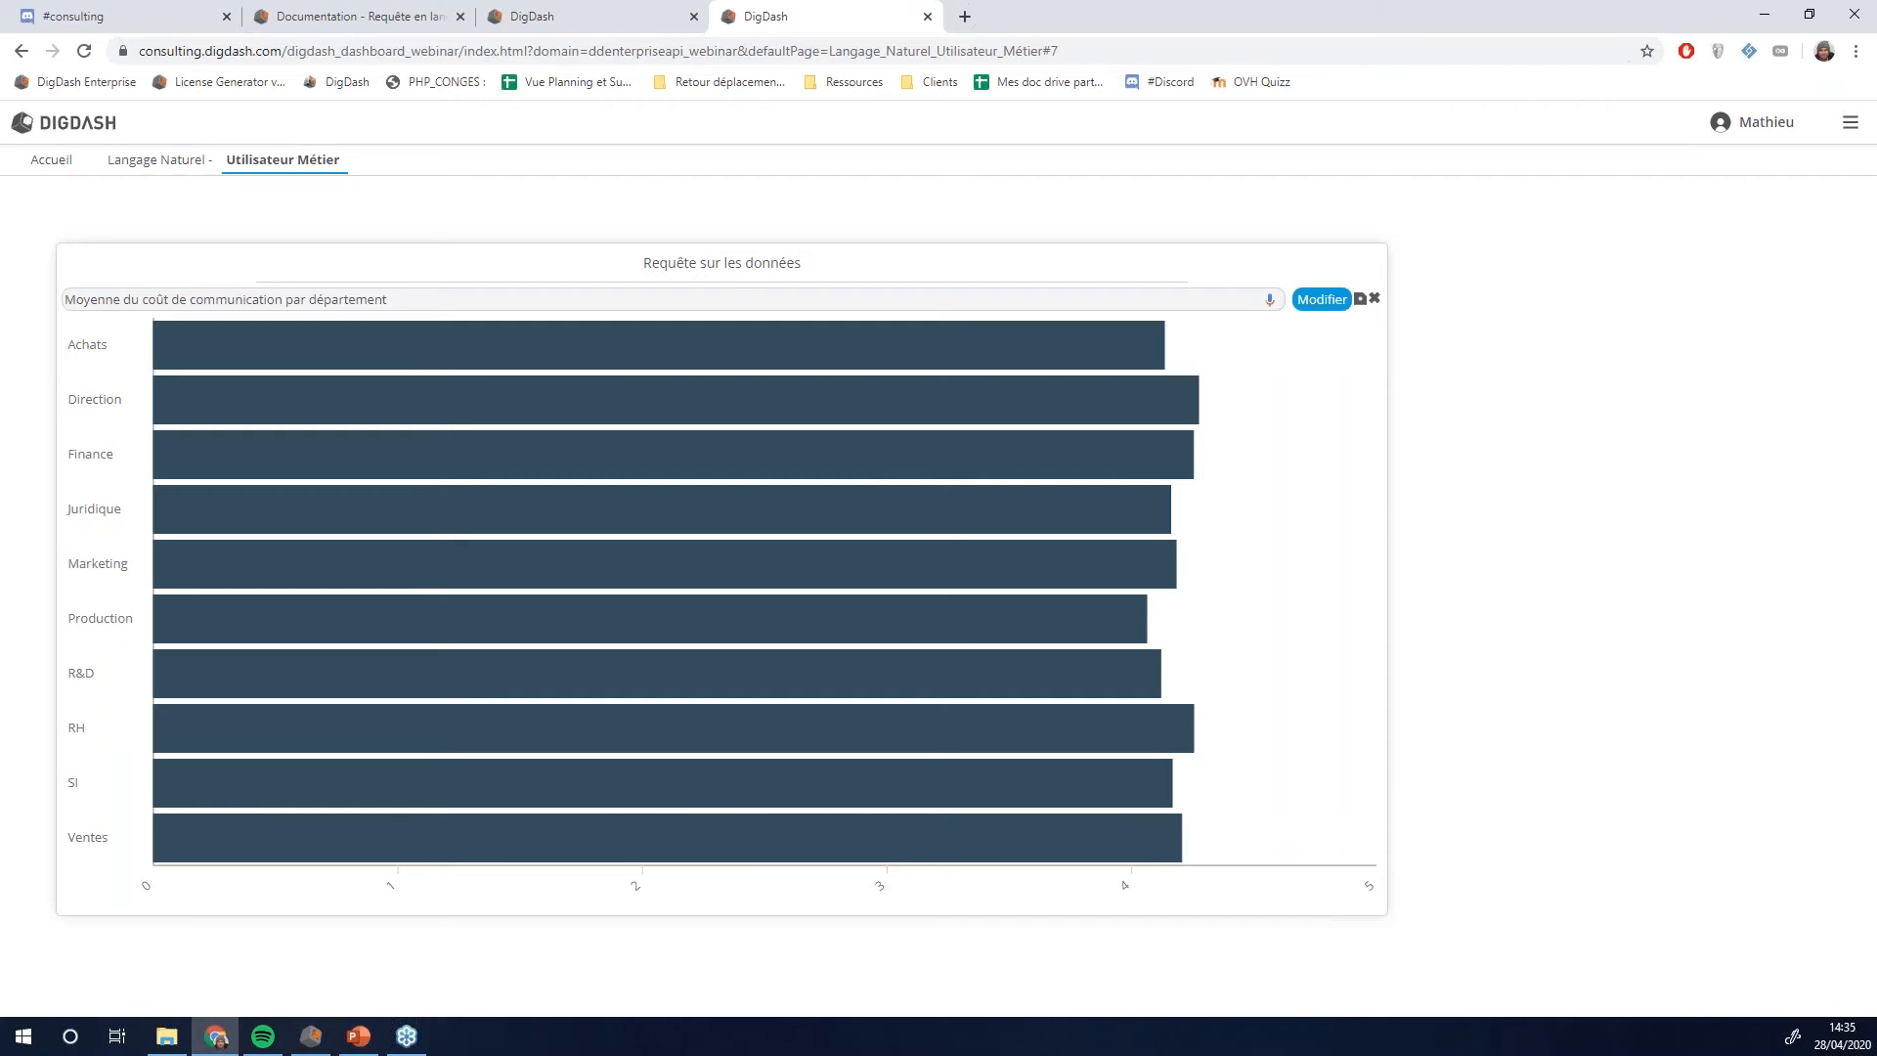
- Replace the query text with "Camembert des coûts par région" and change its grouping from "région" to "date"
click(452, 293)
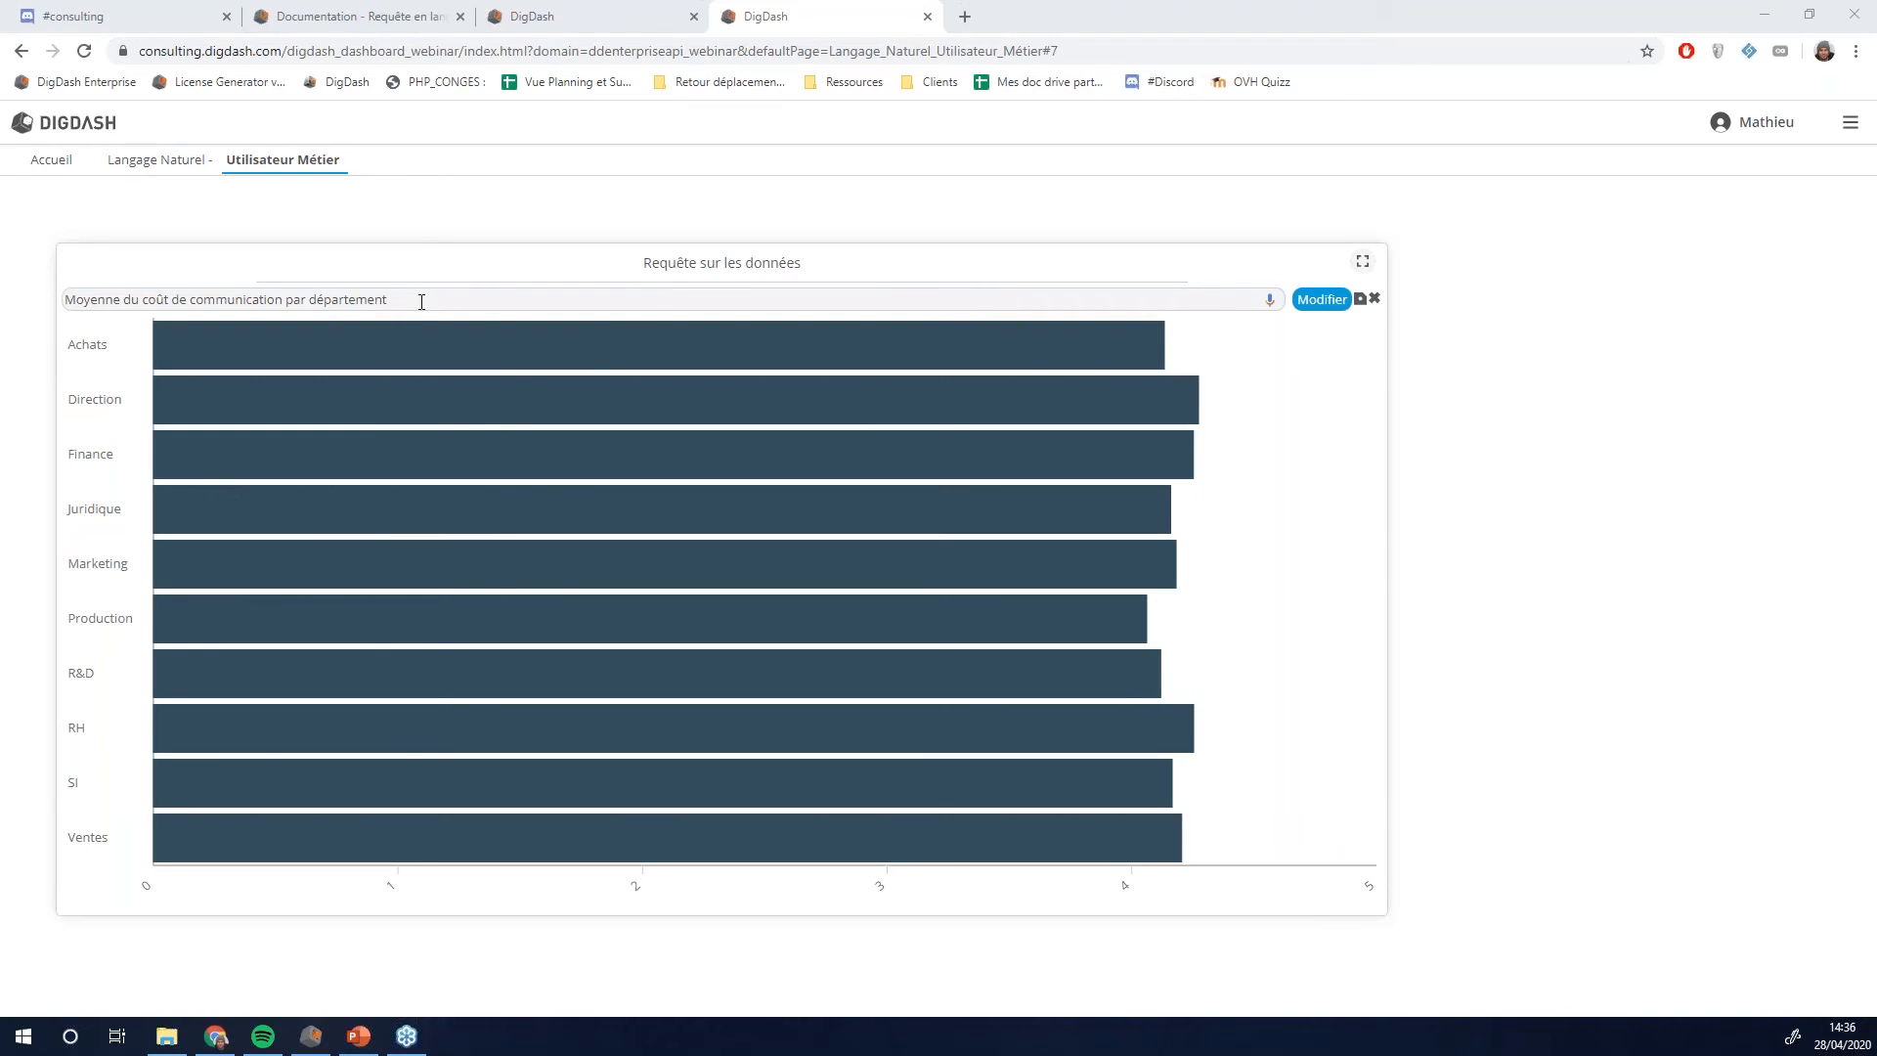
click(421, 302)
triple_click(399, 300)
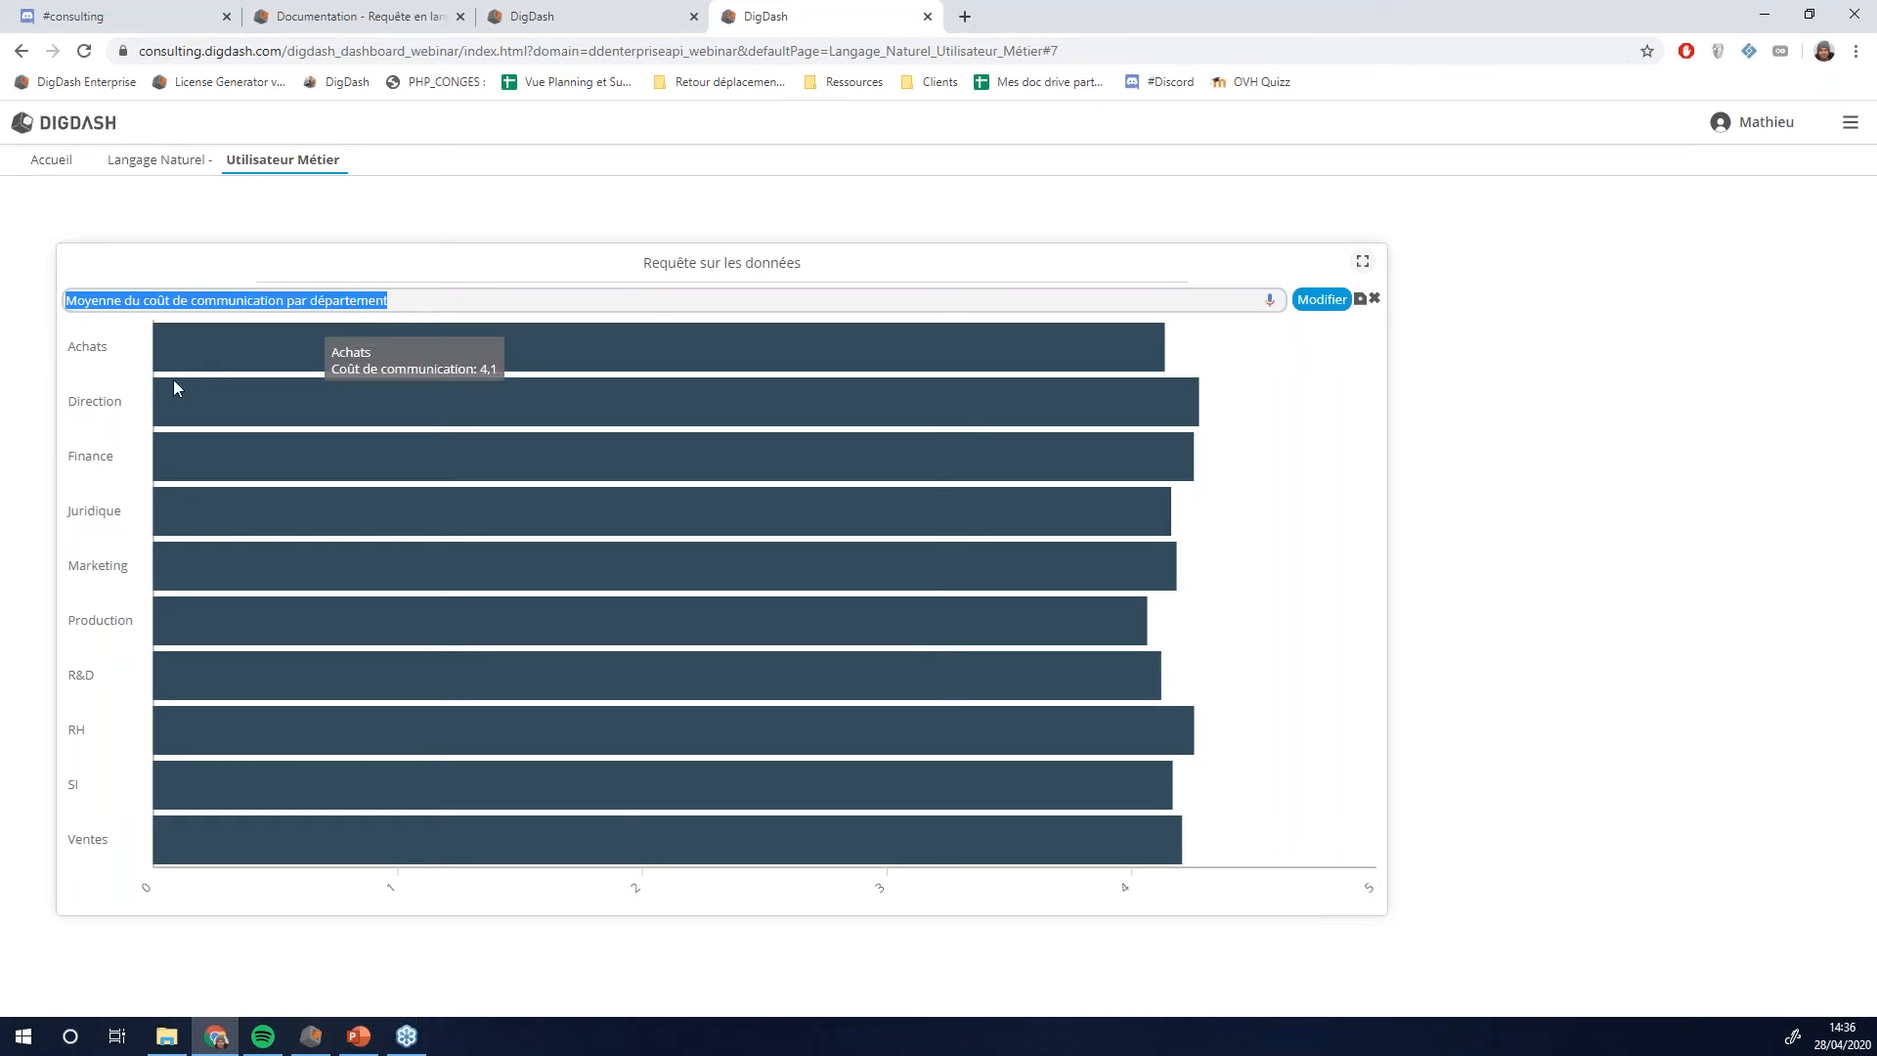
mouse_move(372, 366)
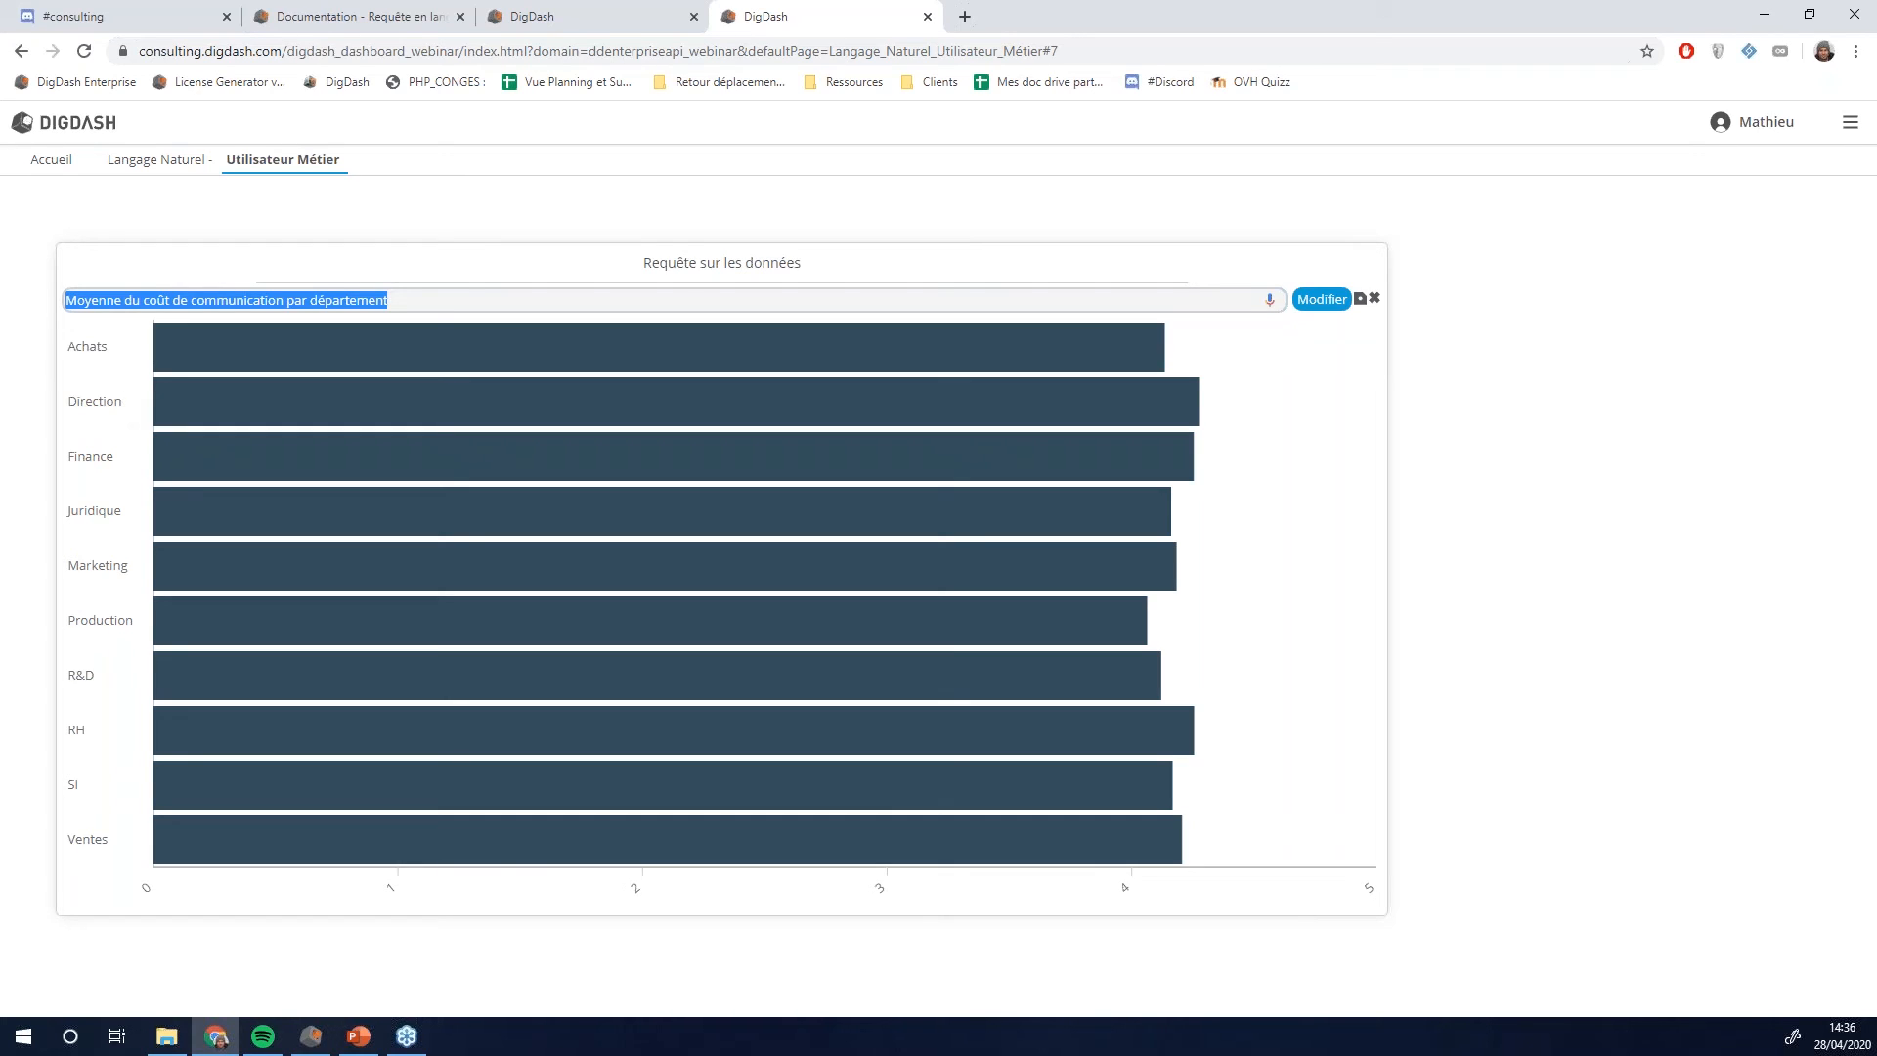
key(alt+Tab)
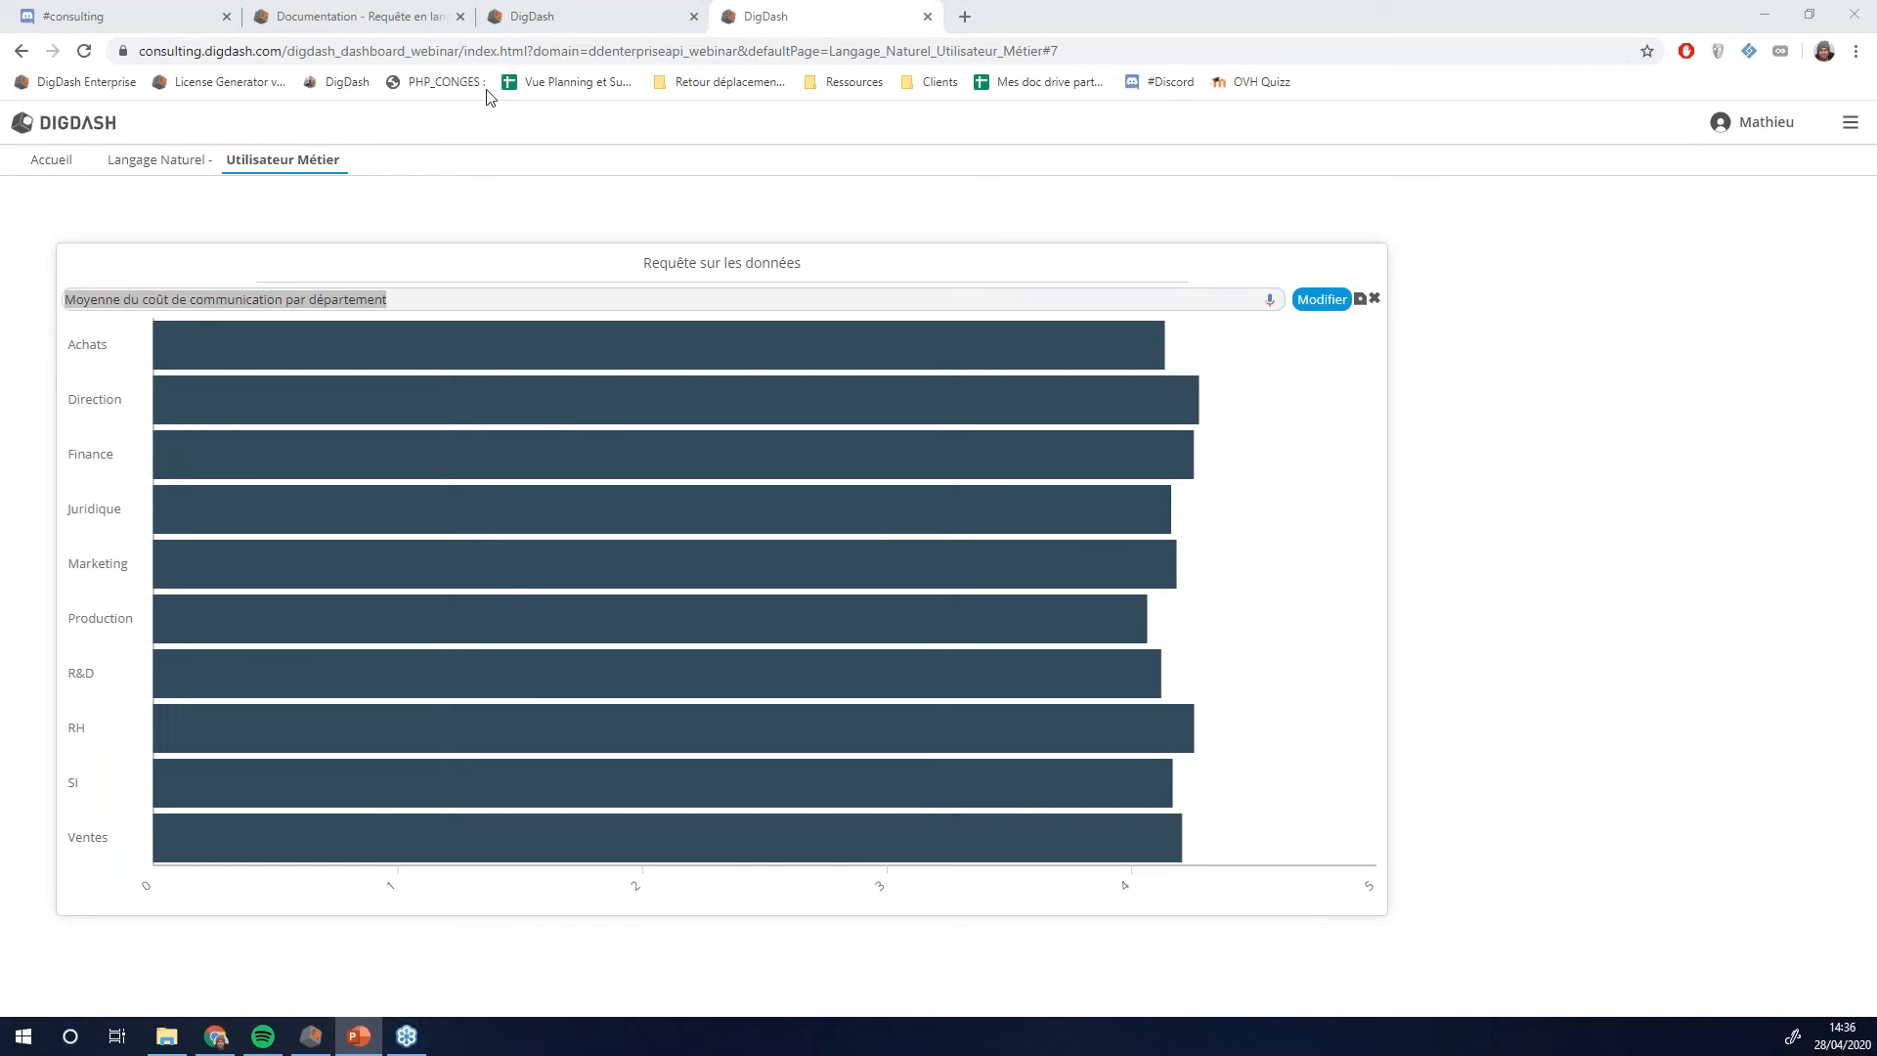
key(alt+Tab)
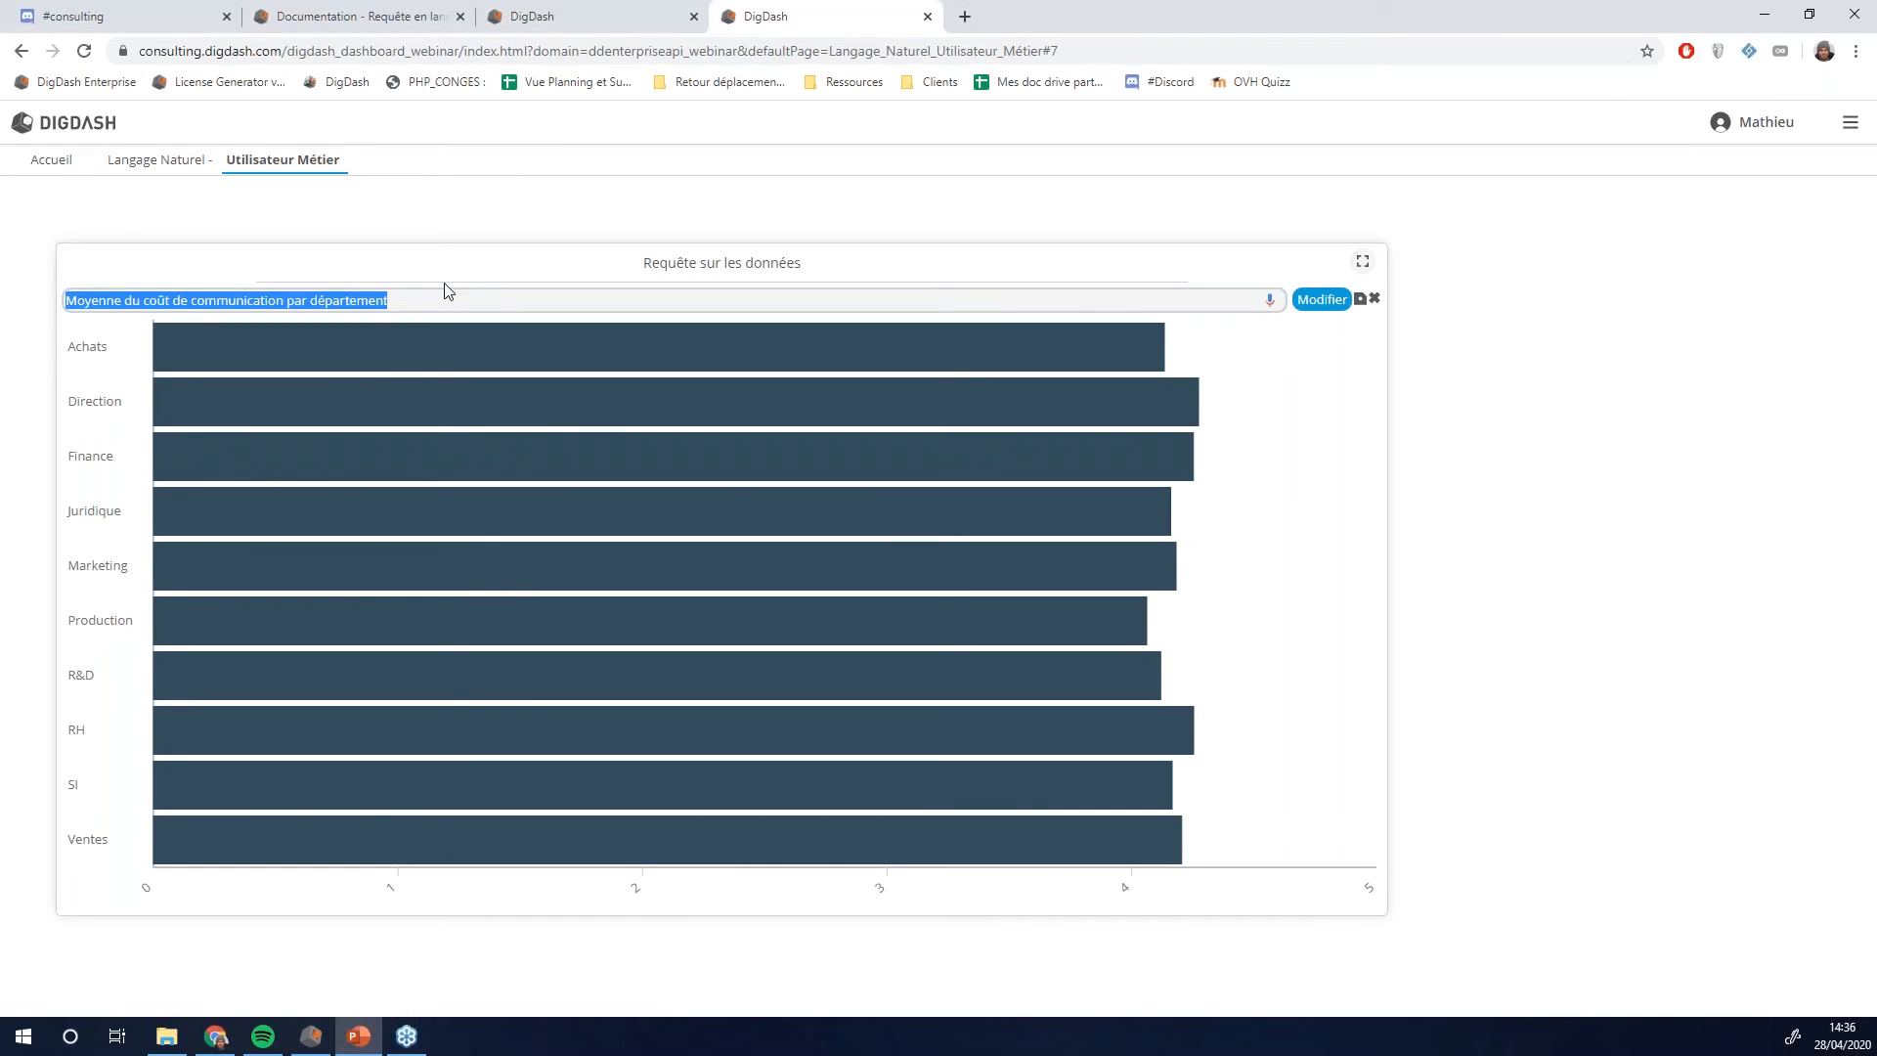
text(Camembert des coûts par région)
double_click(117, 303)
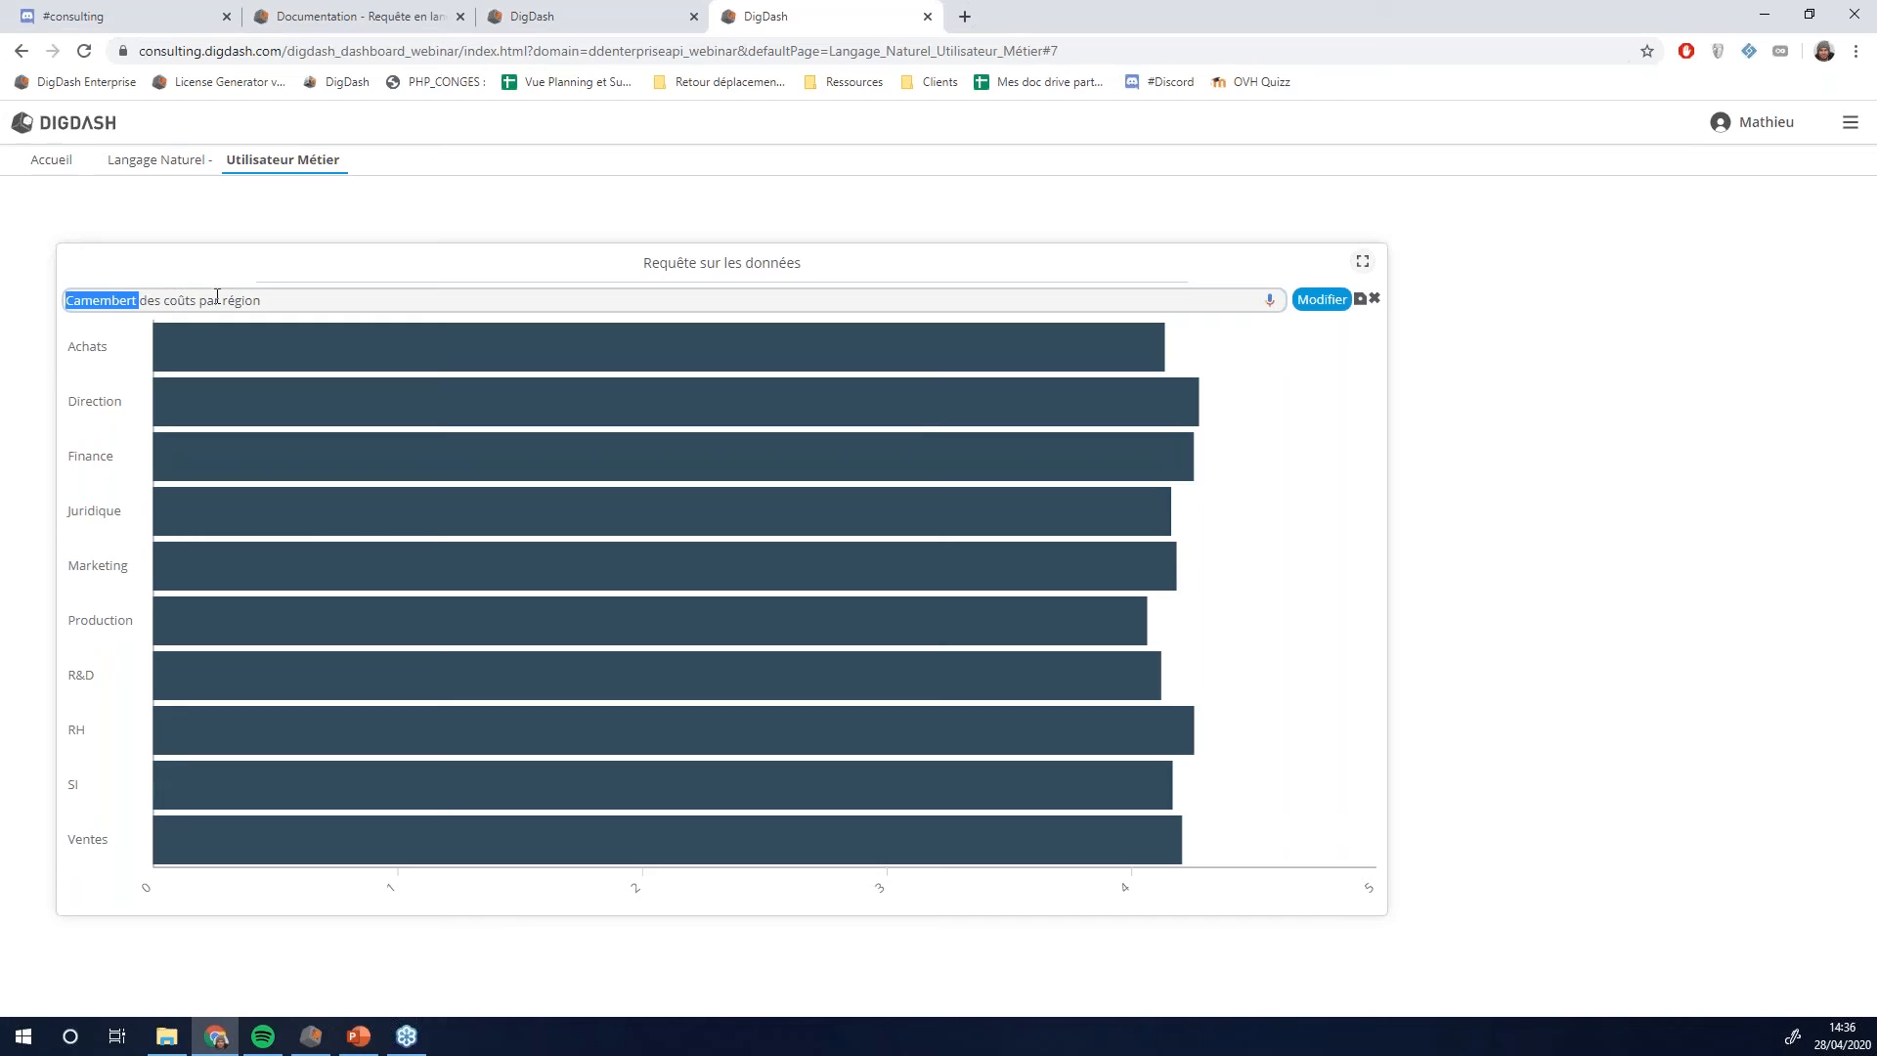
click(292, 300)
drag(139, 300, 64, 300)
double_click(232, 304)
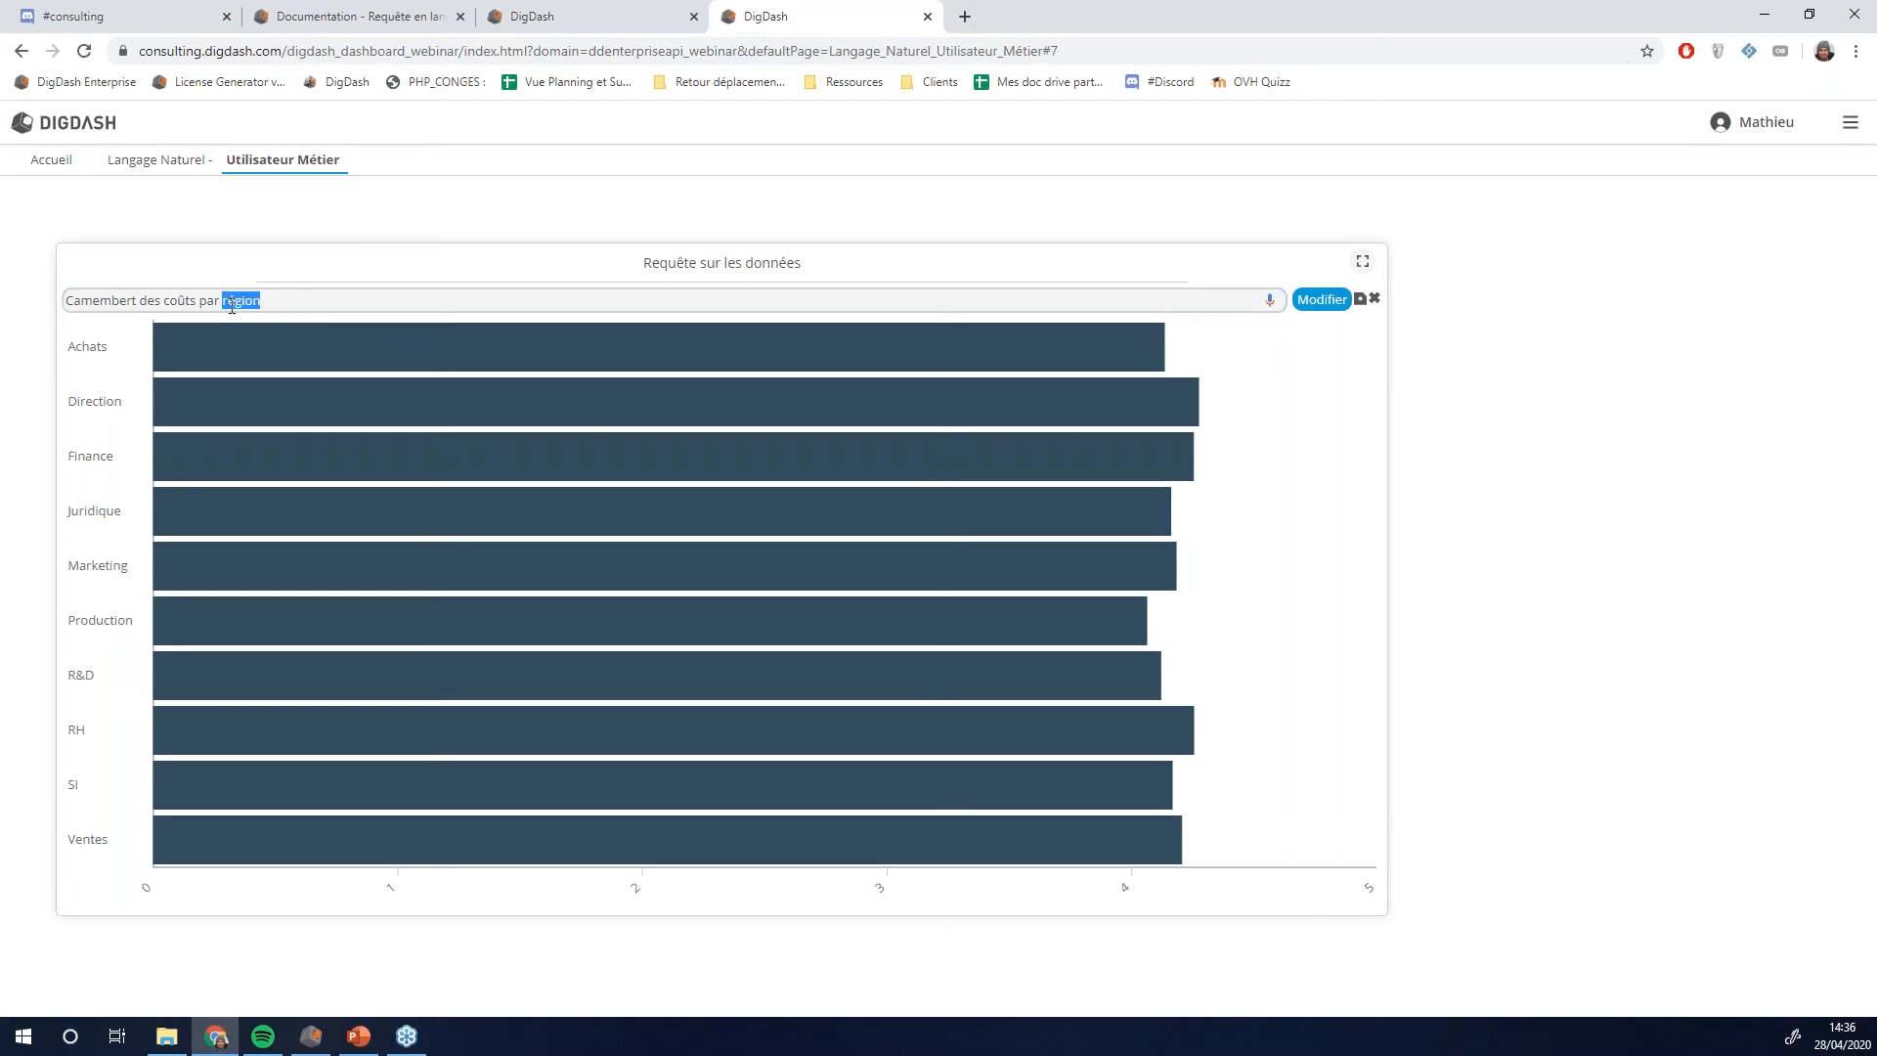
text(date)
- Change the query's chart keyword to "line chart", run it and open the suggested communication-cost line chart by year
double_click(111, 303)
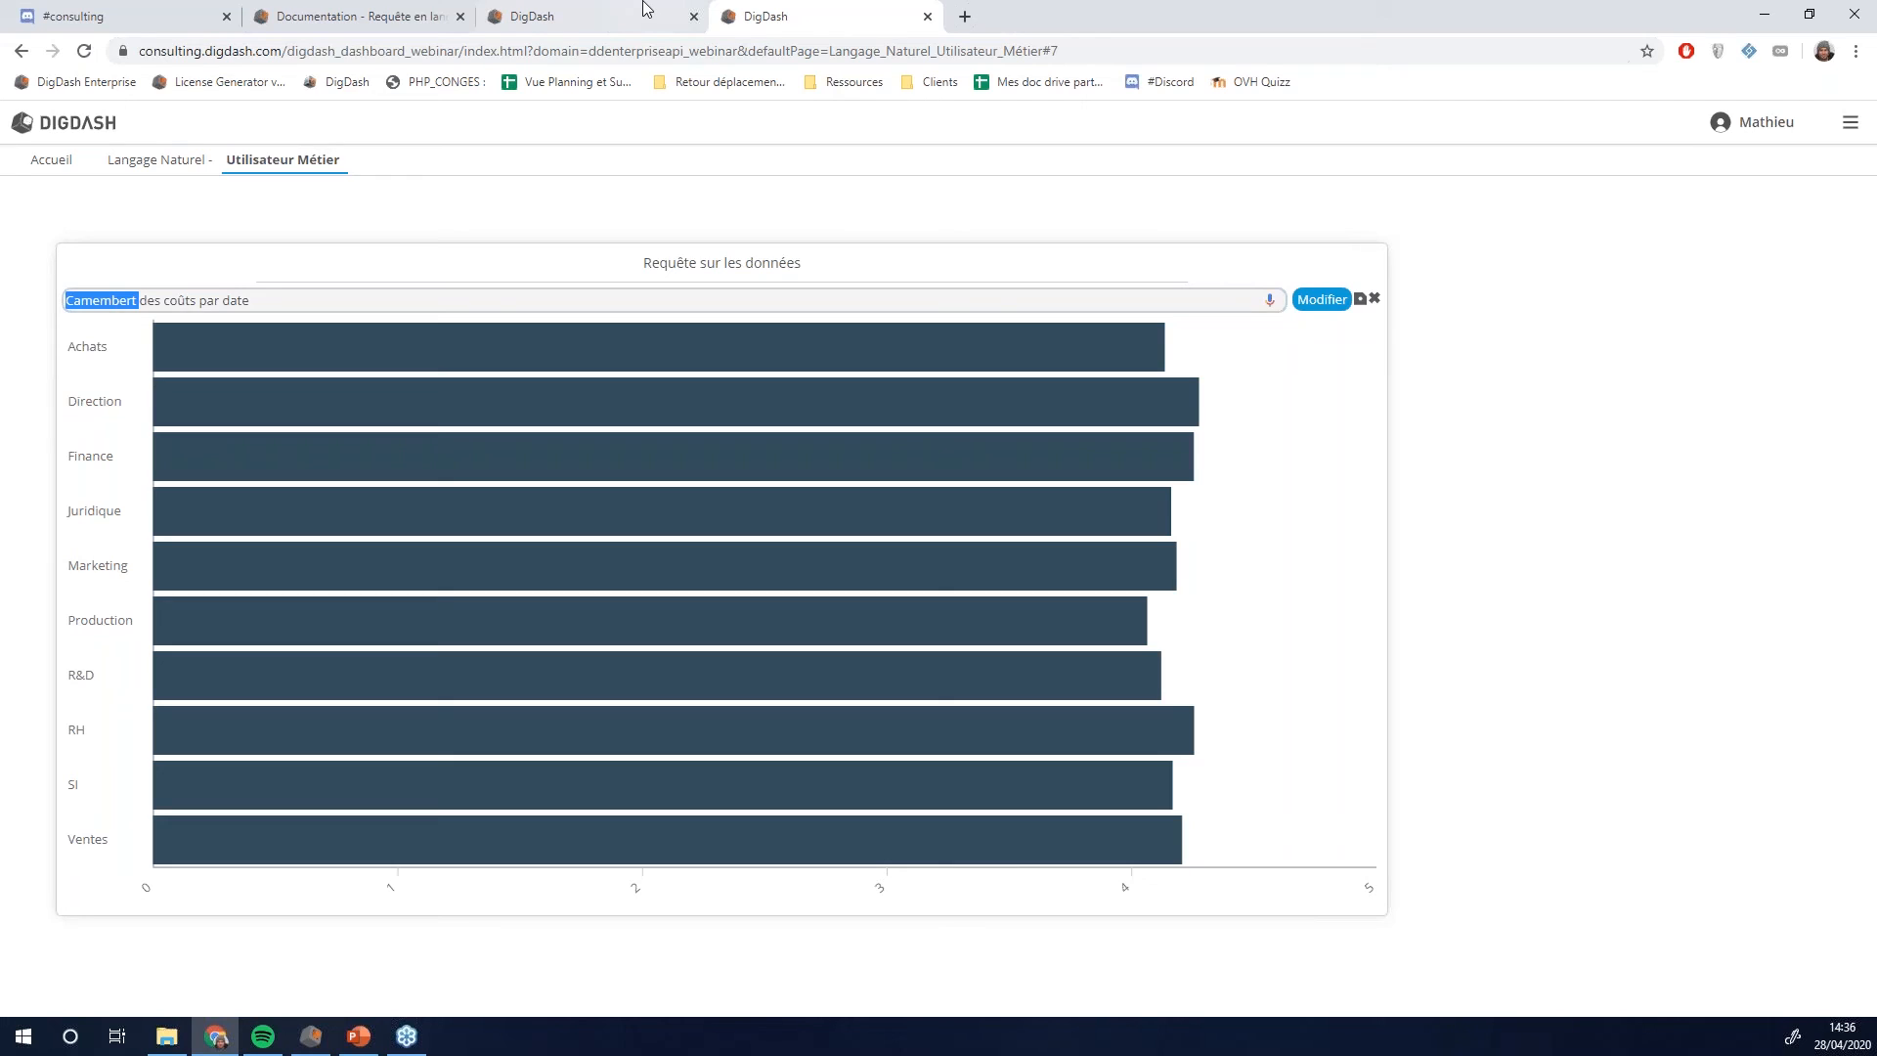
text(line chart)
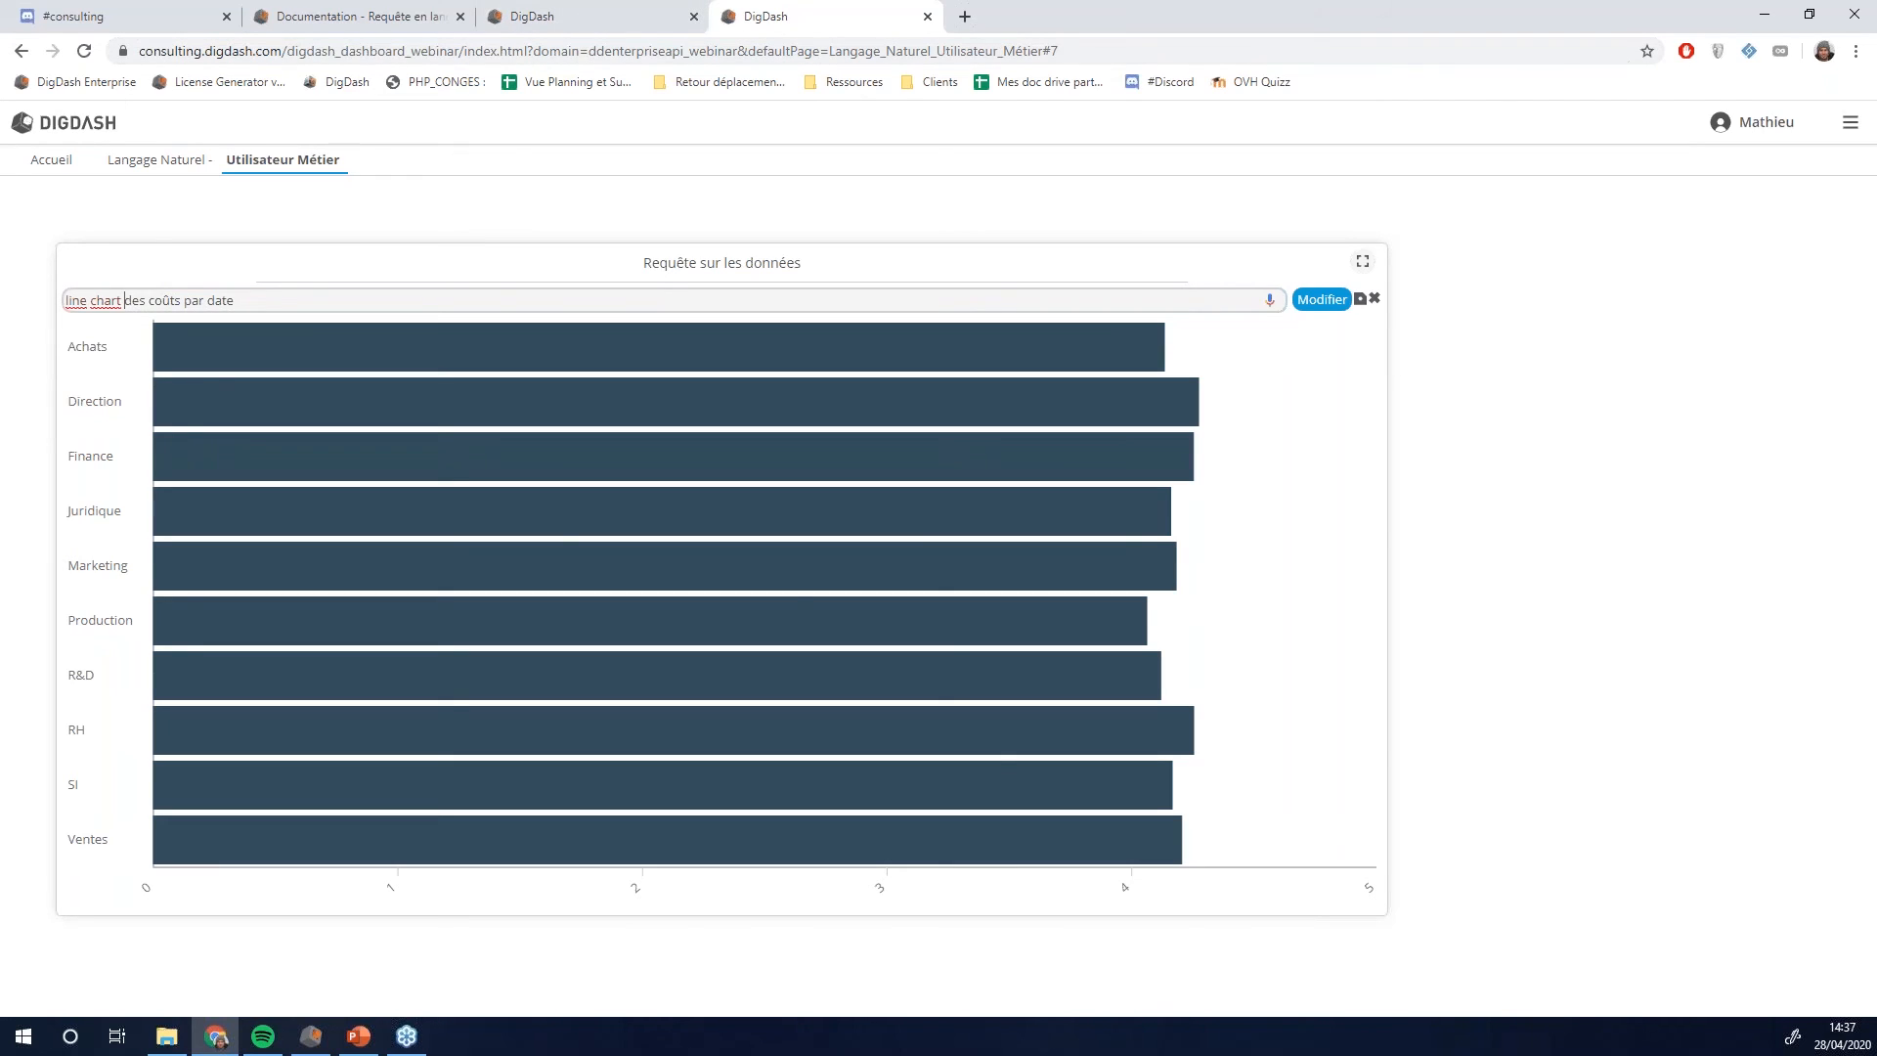
click(1322, 300)
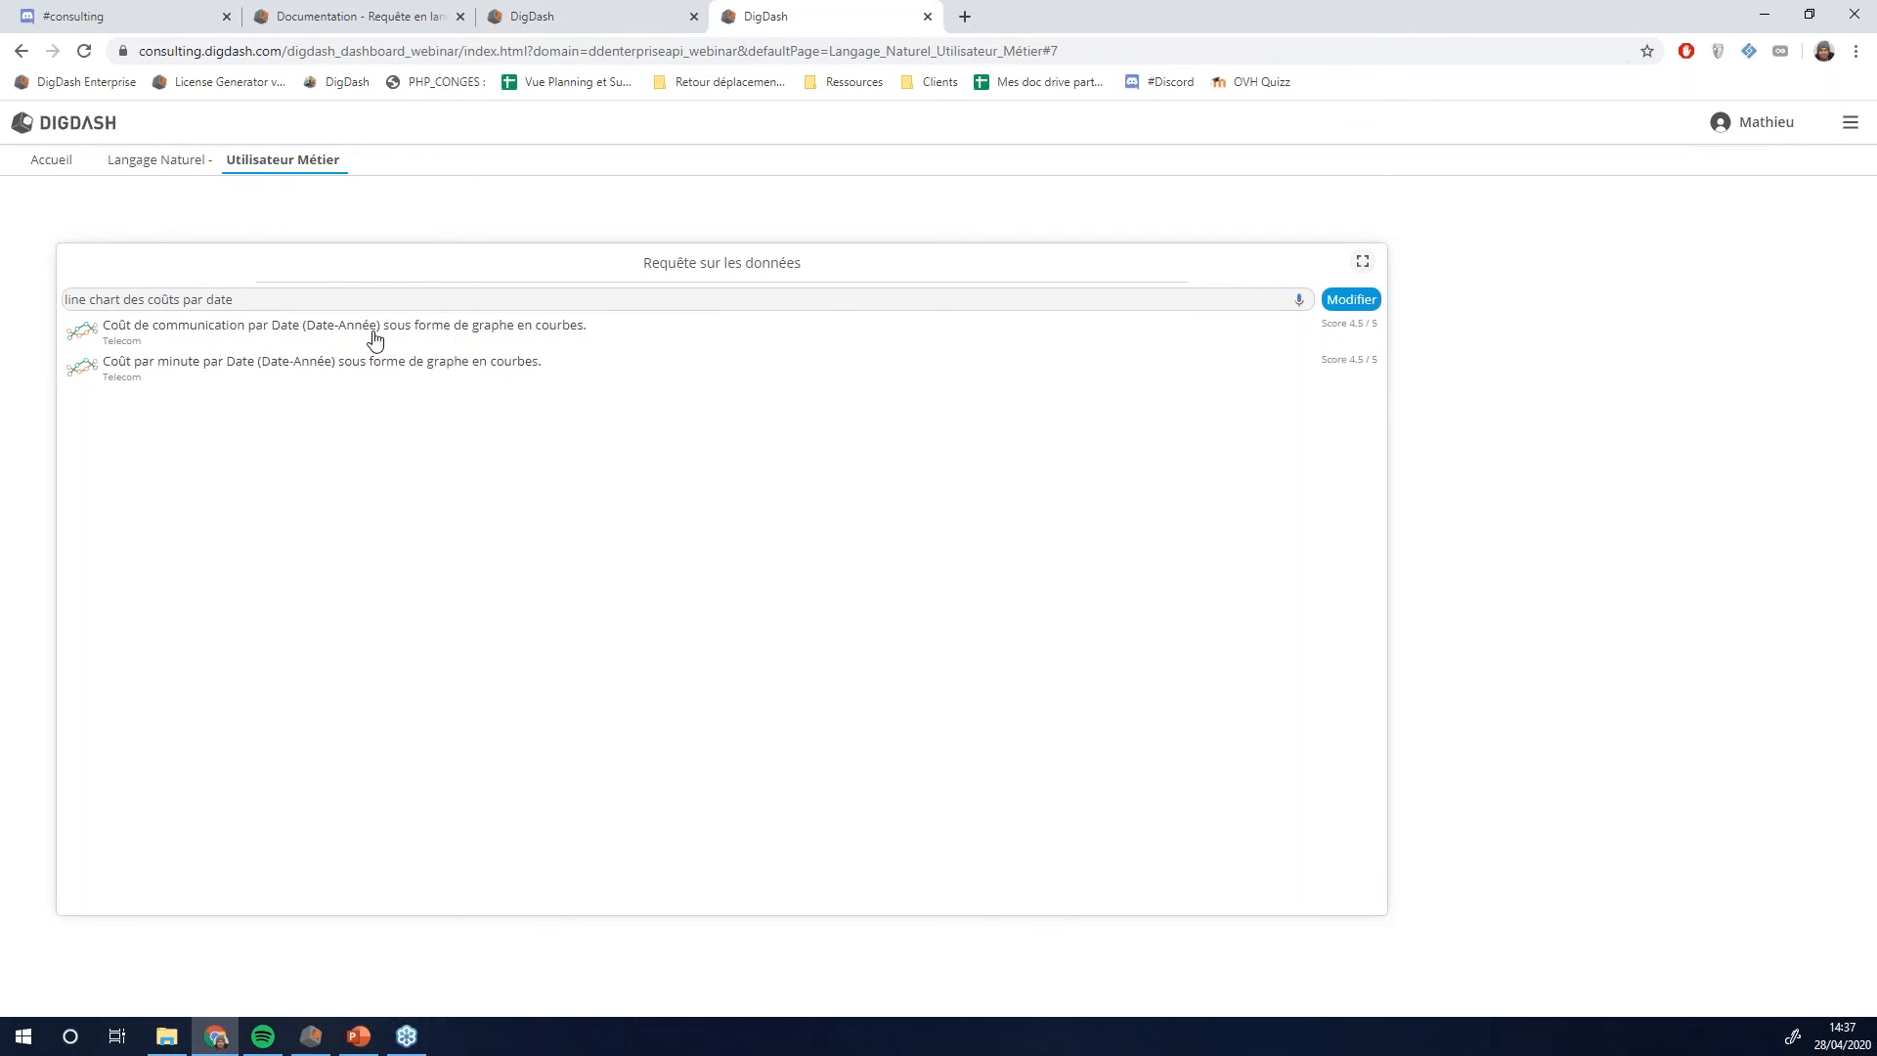
click(288, 337)
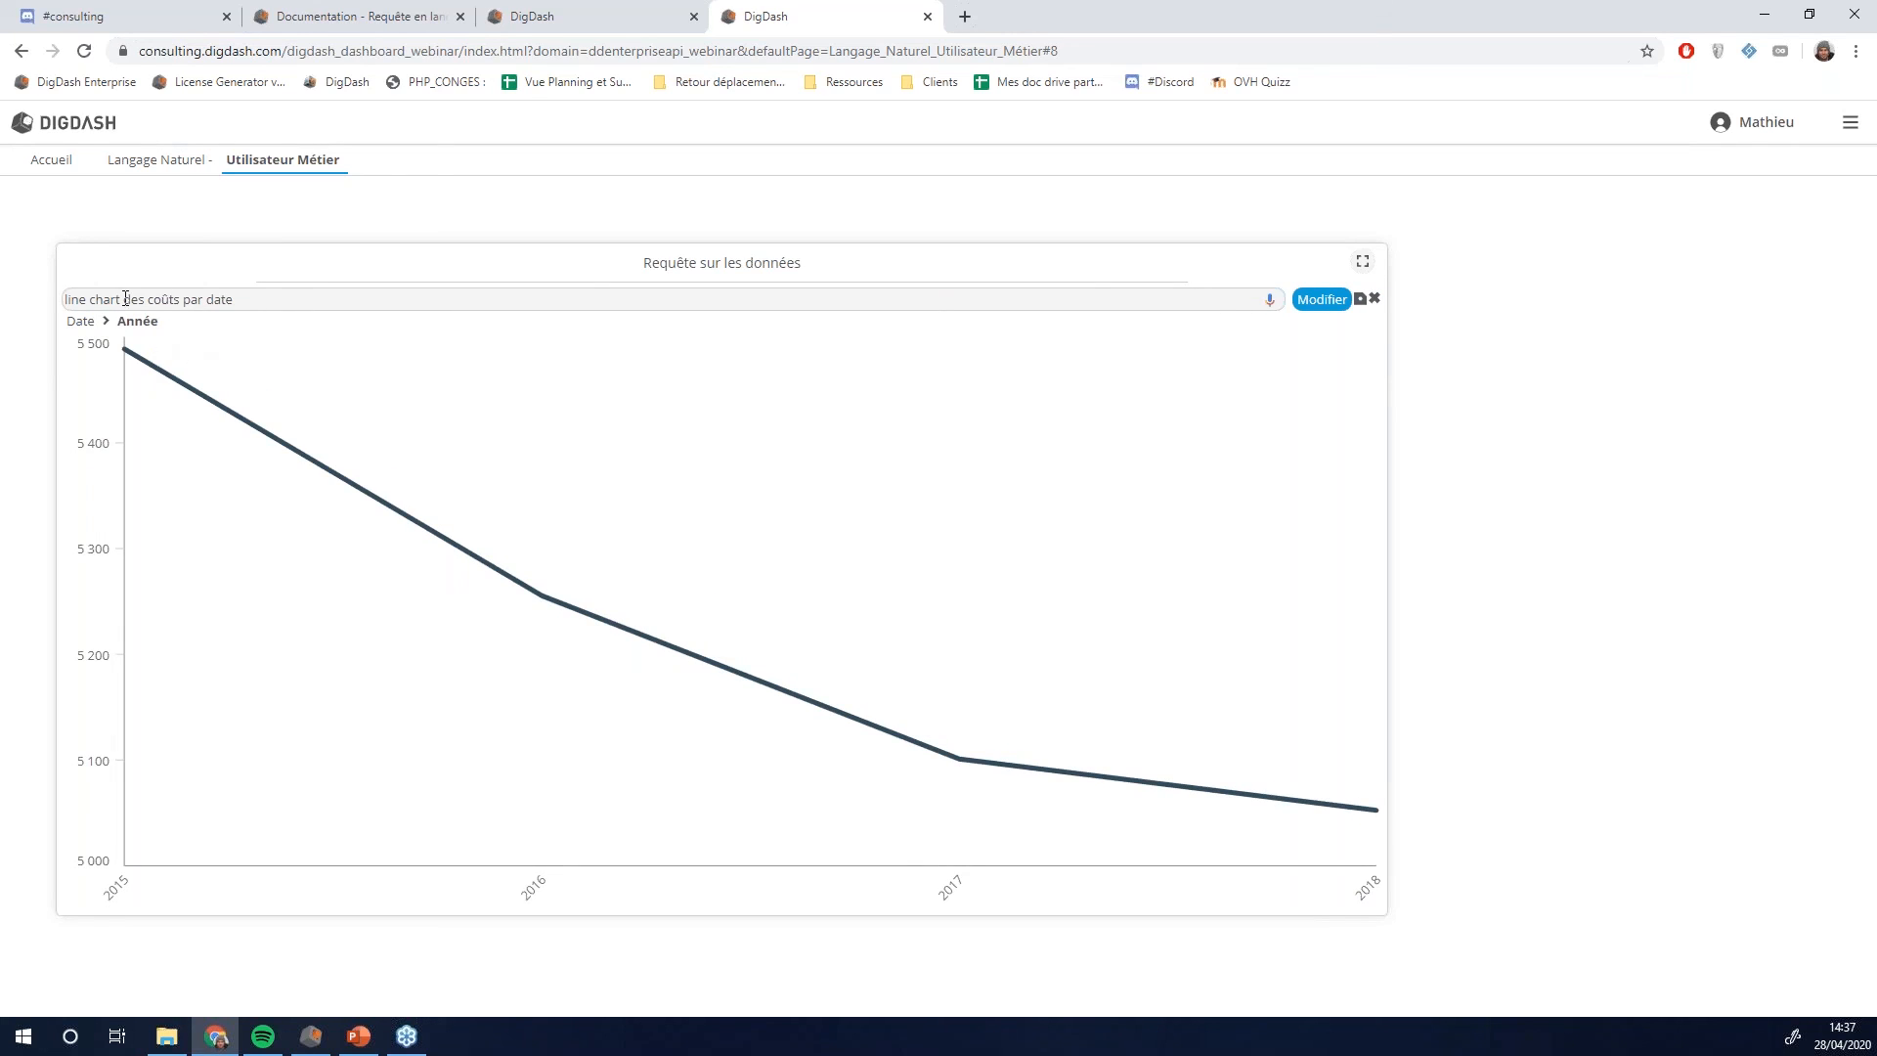
- Query the data for "courbe des coûts par mois" and open the suggested communication-cost line chart by Date-Mois
click(323, 1045)
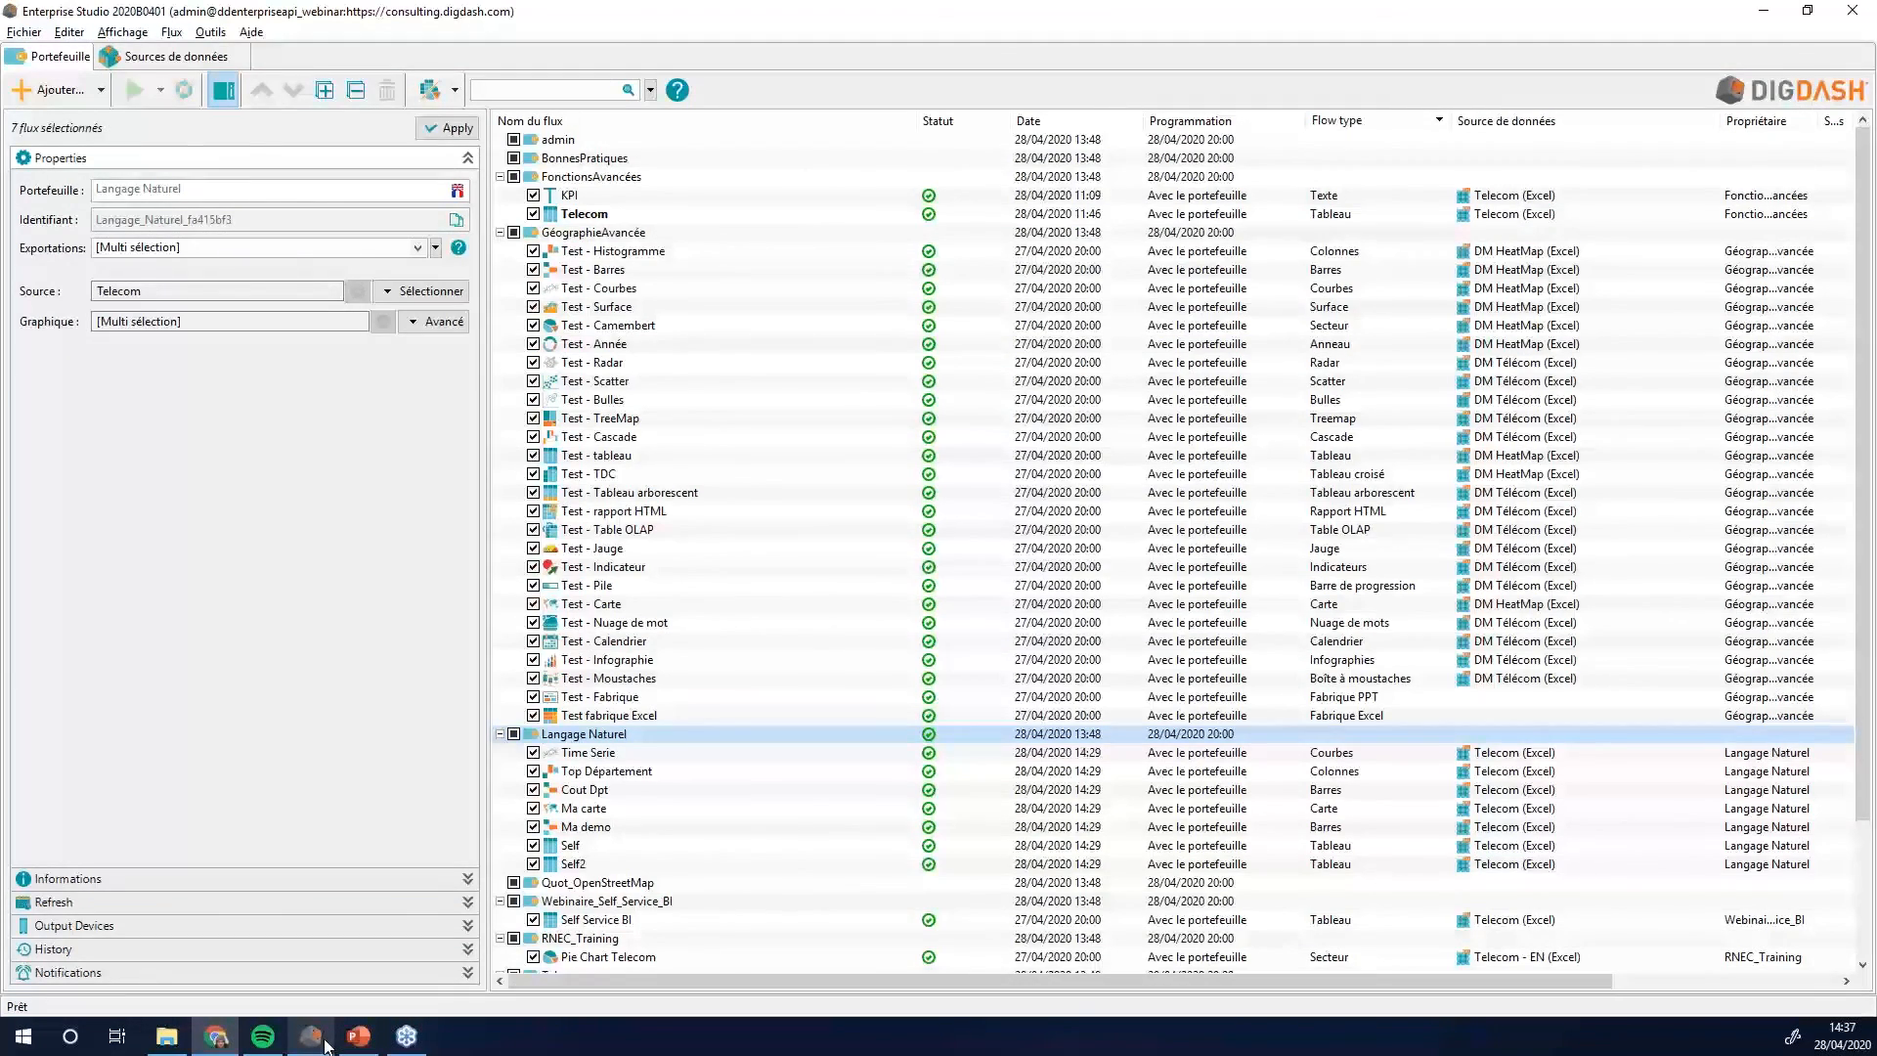
click(325, 1044)
click(94, 295)
text(courbe des coûts par mois)
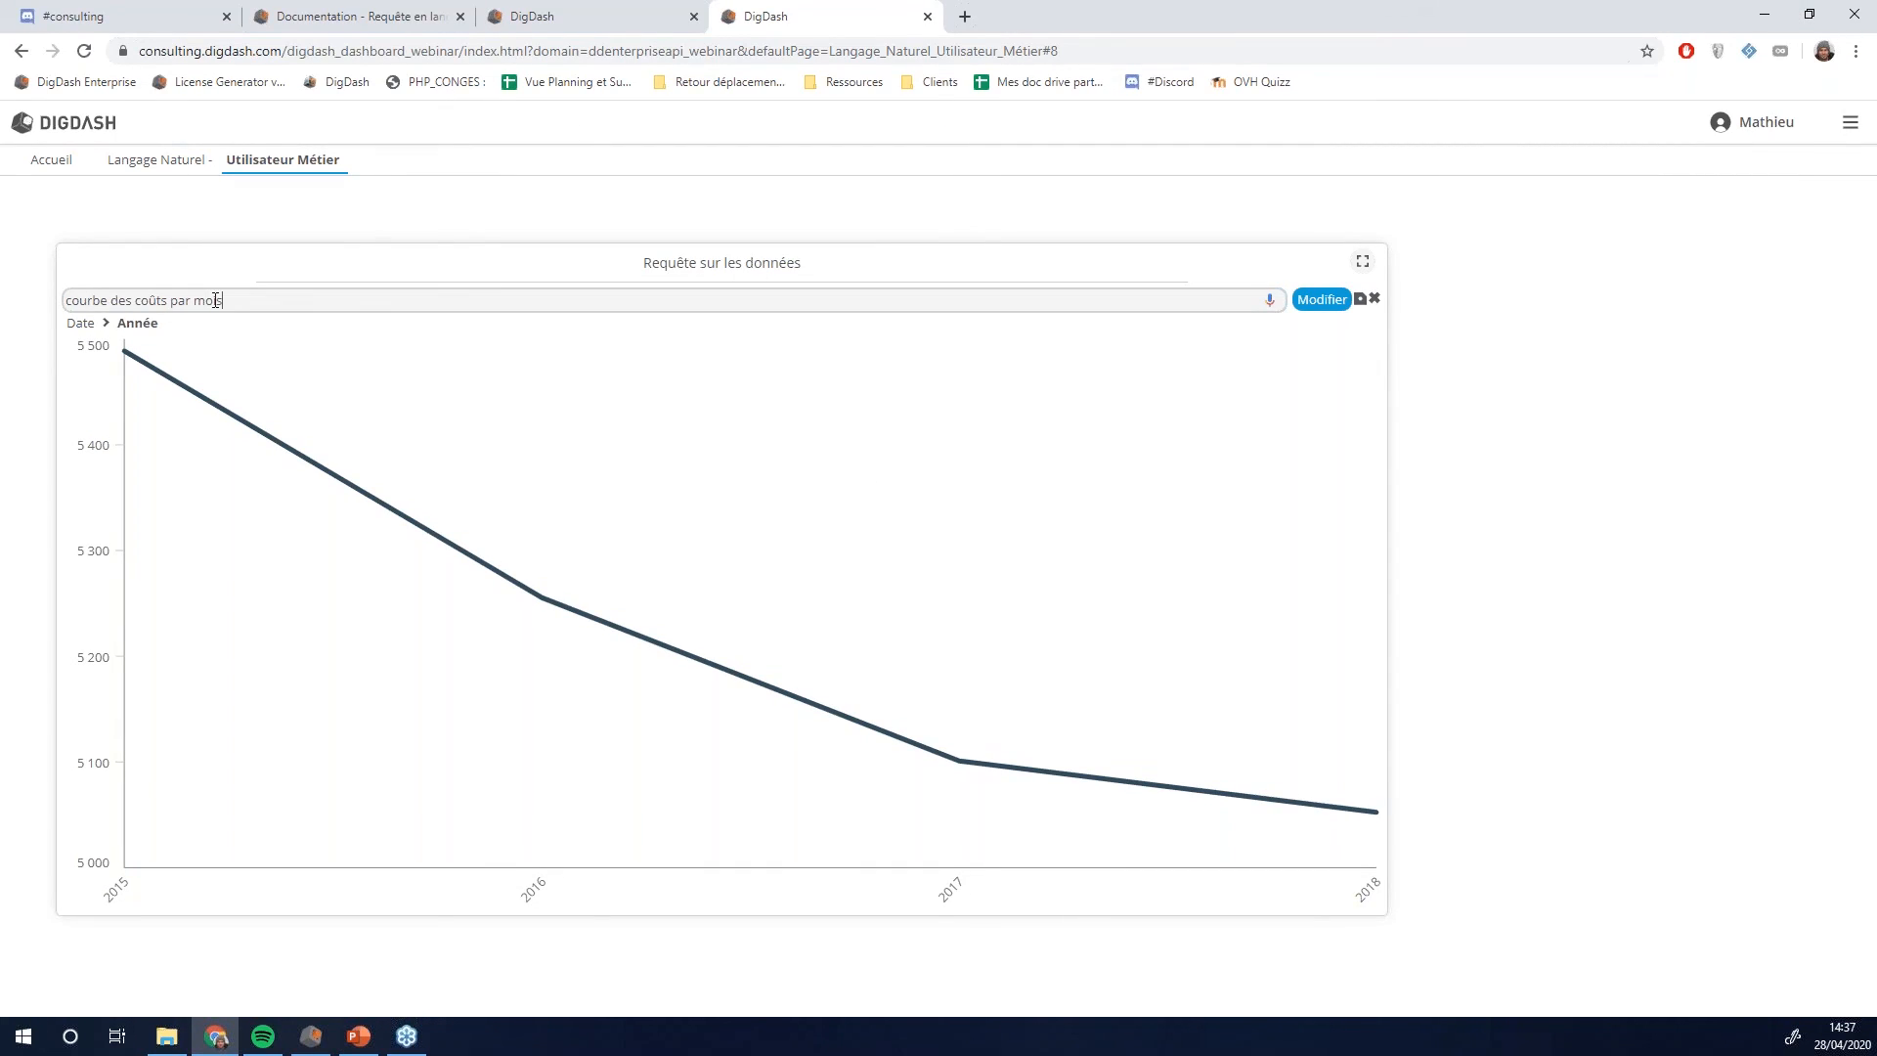
click(1326, 300)
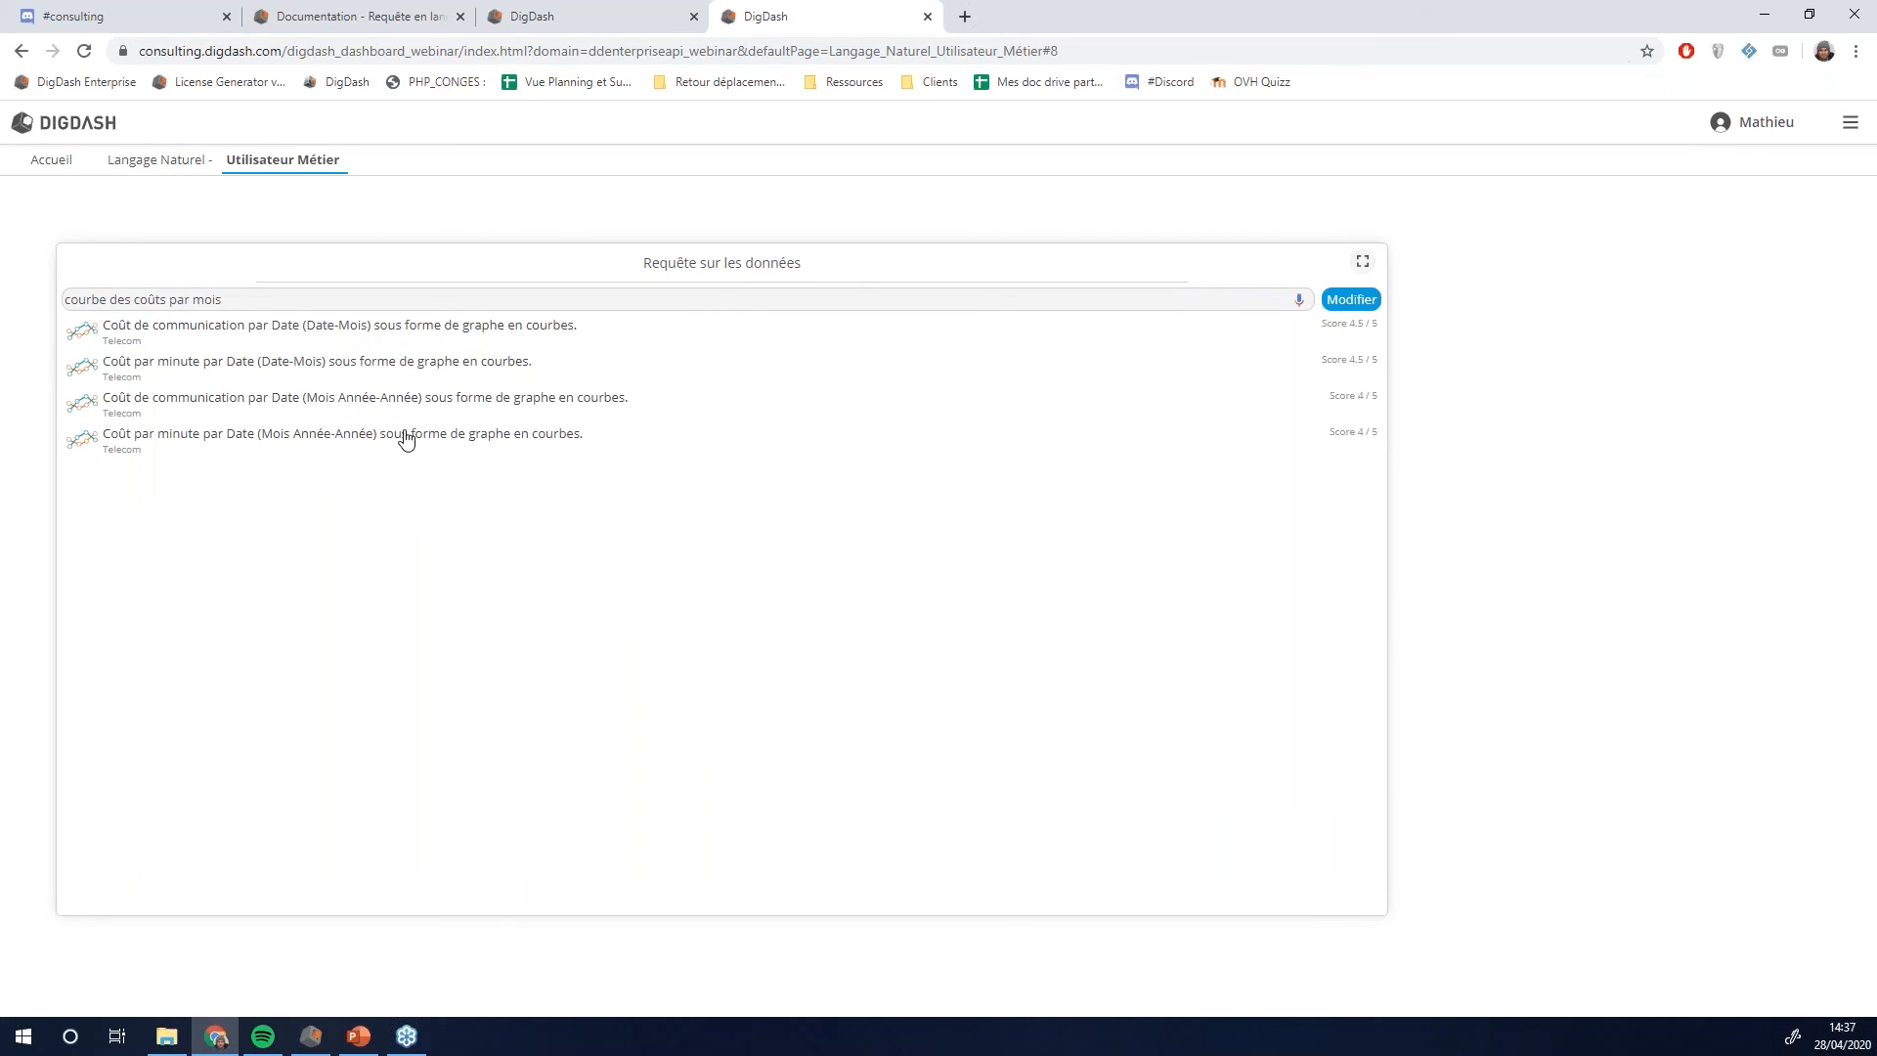
click(217, 337)
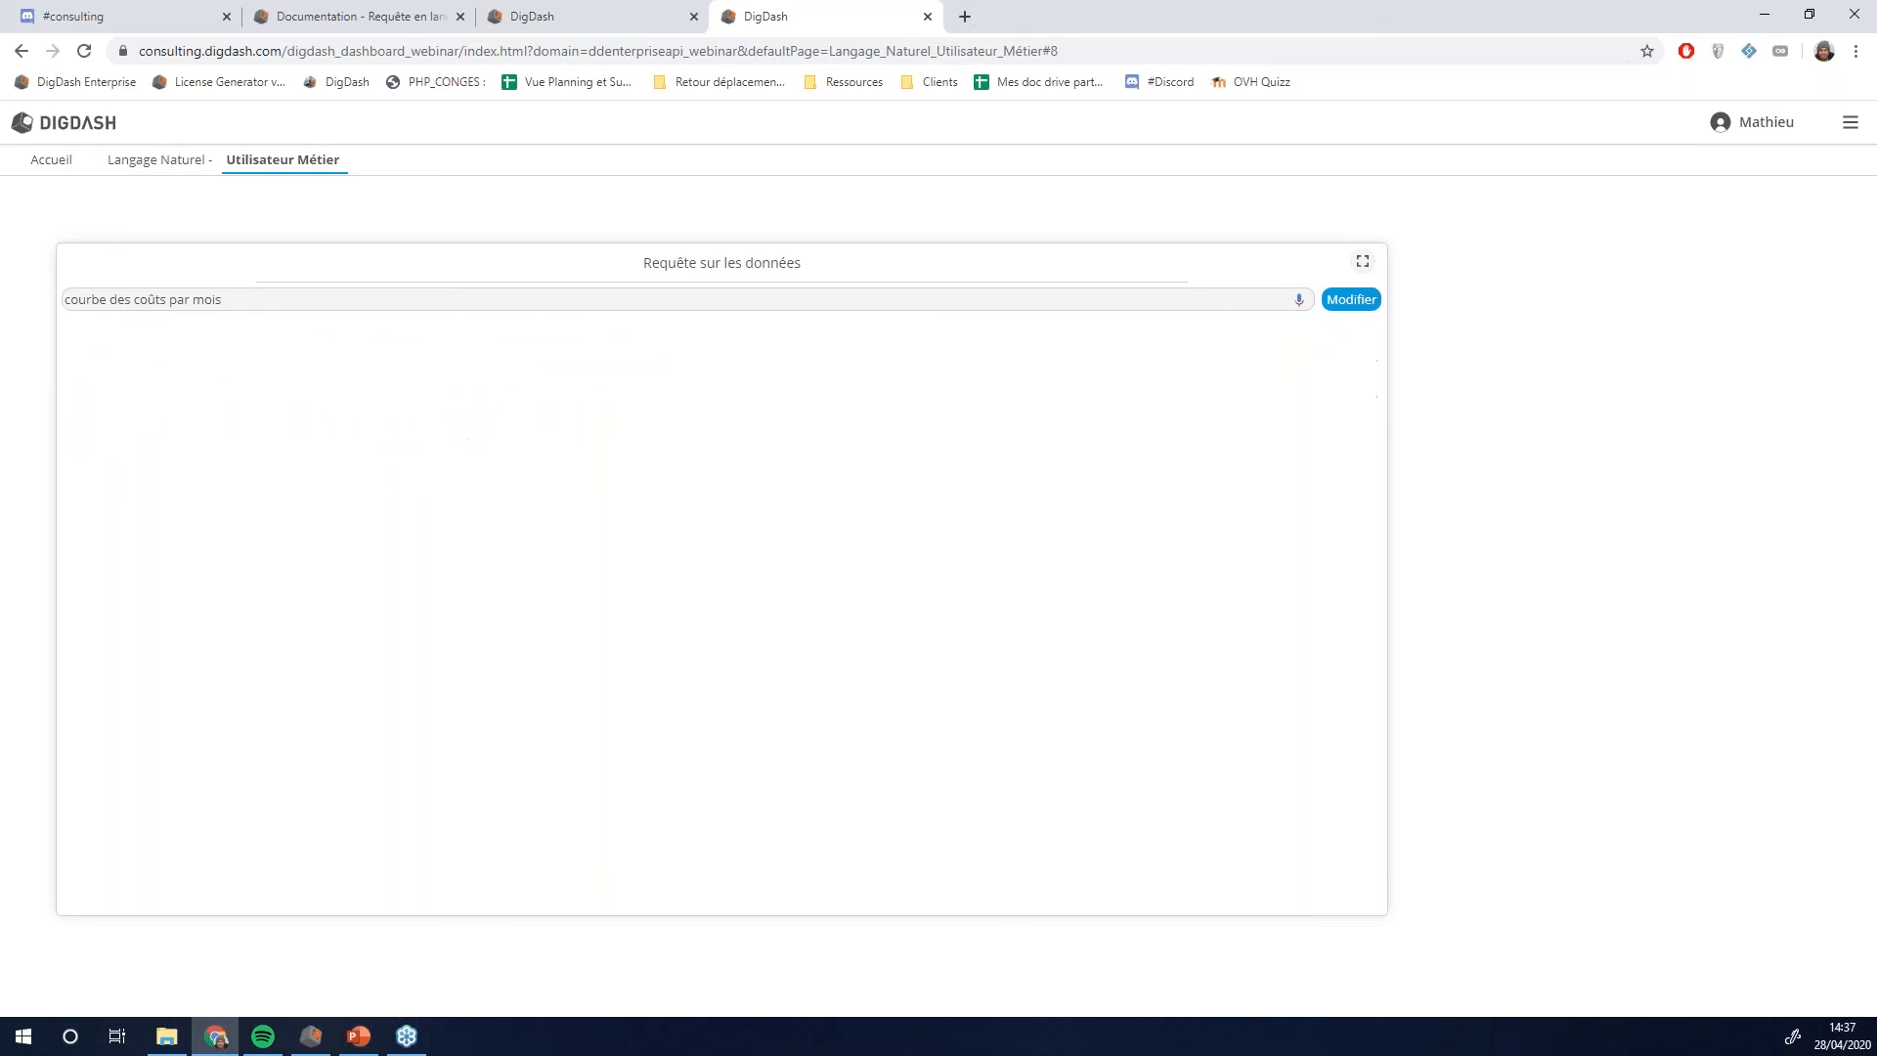